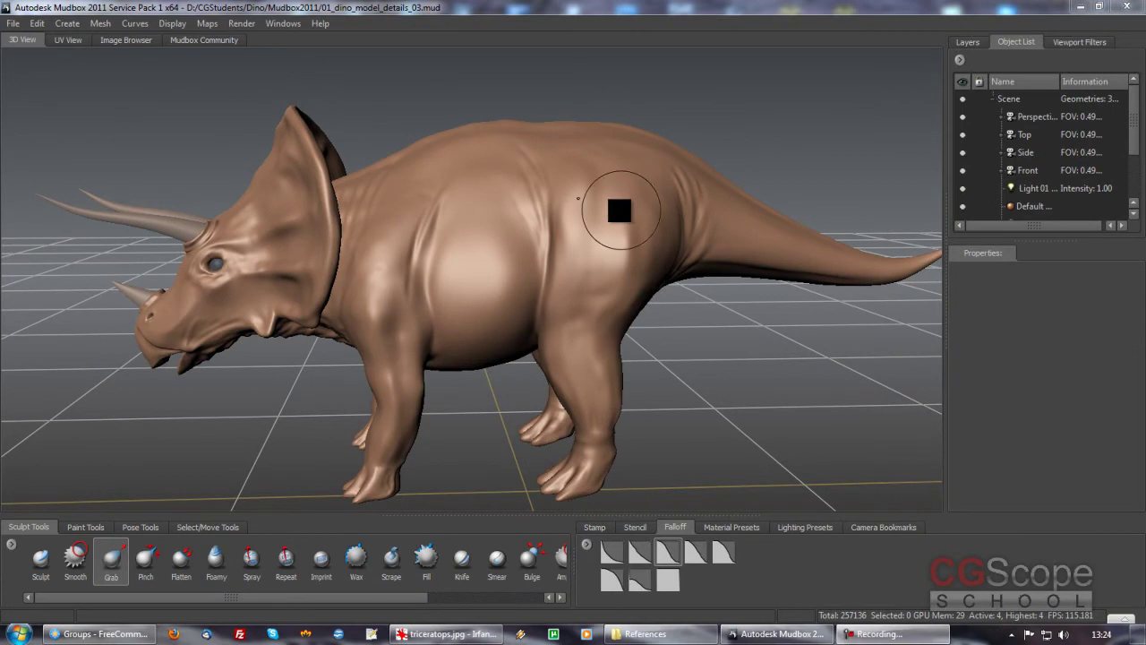
# Raise the triceratops to its highest subdivision level and zoom in on the body.
pyautogui.moveTo(596, 248)
pyautogui.keyDown('alt'); pyautogui.mouseDown()
pyautogui.moveTo(606, 284)
pyautogui.moveTo(606, 261)
pyautogui.mouseUp(); pyautogui.keyUp('alt')
pyautogui.press('pageup')
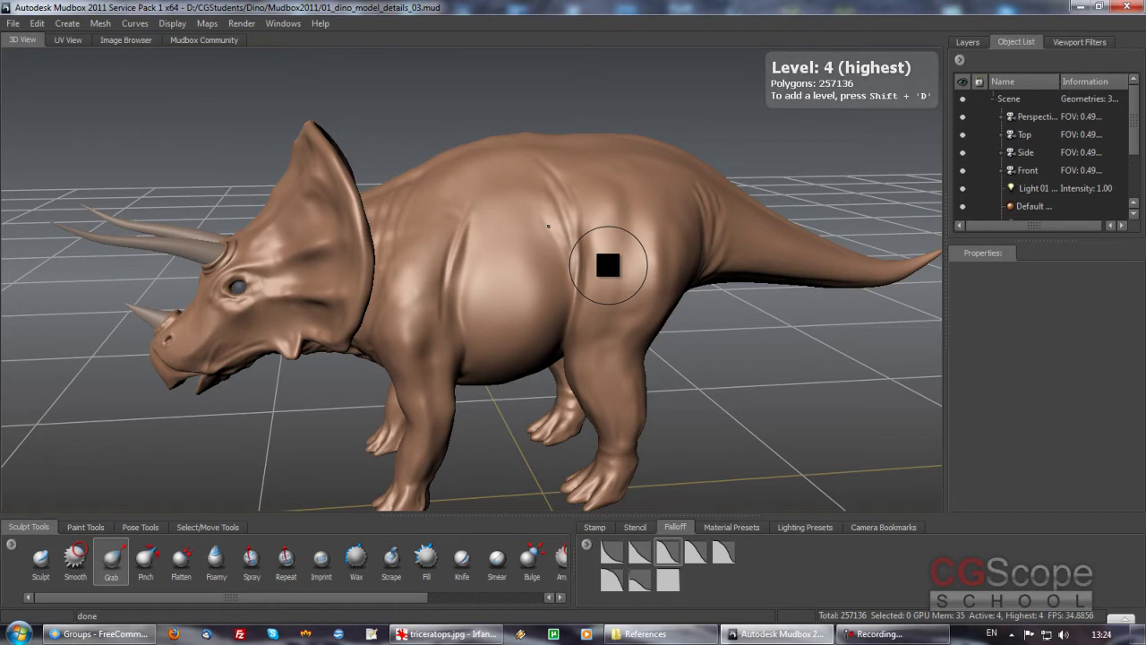
pyautogui.moveTo(608, 265)
pyautogui.keyDown('alt'); pyautogui.mouseDown()
pyautogui.moveTo(552, 307)
pyautogui.moveTo(567, 299)
pyautogui.moveTo(519, 312)
pyautogui.moveTo(647, 296)
pyautogui.mouseUp(); pyautogui.keyUp('alt')
pyautogui.moveTo(648, 295)
pyautogui.keyDown('alt'); pyautogui.mouseDown(button='right')
pyautogui.moveTo(532, 350)
pyautogui.moveTo(916, 256)
pyautogui.mouseUp(button='right'); pyautogui.keyUp('alt')
pyautogui.moveTo(720, 297)
pyautogui.keyDown('alt'); pyautogui.mouseDown()
pyautogui.moveTo(581, 310)
pyautogui.moveTo(670, 295)
pyautogui.mouseUp(); pyautogui.keyUp('alt')
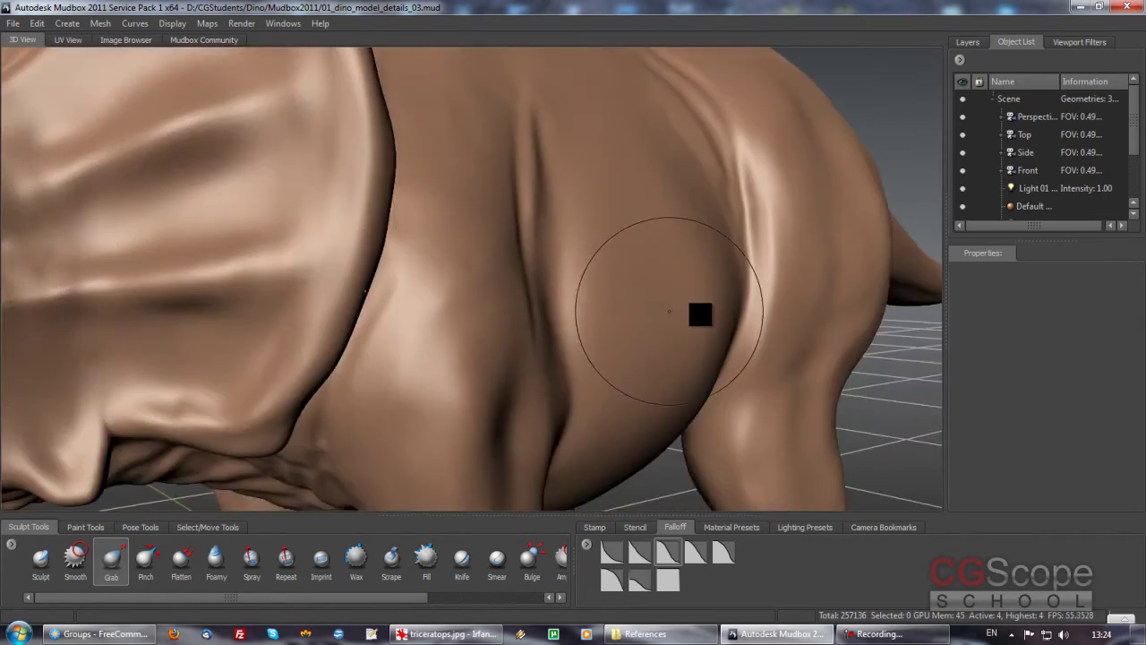
# Inspect the shoulder and head, ending in a three-quarter view of head and body.
pyautogui.keyDown('alt'); pyautogui.moveTo(672, 312); pyautogui.dragTo(511, 286, button='right'); pyautogui.keyUp('alt')
pyautogui.moveTo(511, 286)
pyautogui.keyDown('alt'); pyautogui.mouseDown()
pyautogui.moveTo(507, 297)
pyautogui.moveTo(539, 307)
pyautogui.mouseUp(); pyautogui.keyUp('alt')
pyautogui.keyDown('alt'); pyautogui.moveTo(540, 307); pyautogui.dragTo(498, 301, button='right'); pyautogui.keyUp('alt')
pyautogui.moveTo(498, 302)
pyautogui.keyDown('alt'); pyautogui.mouseDown()
pyautogui.moveTo(520, 333)
pyautogui.moveTo(504, 282)
pyautogui.moveTo(505, 333)
pyautogui.mouseUp(); pyautogui.keyUp('alt')
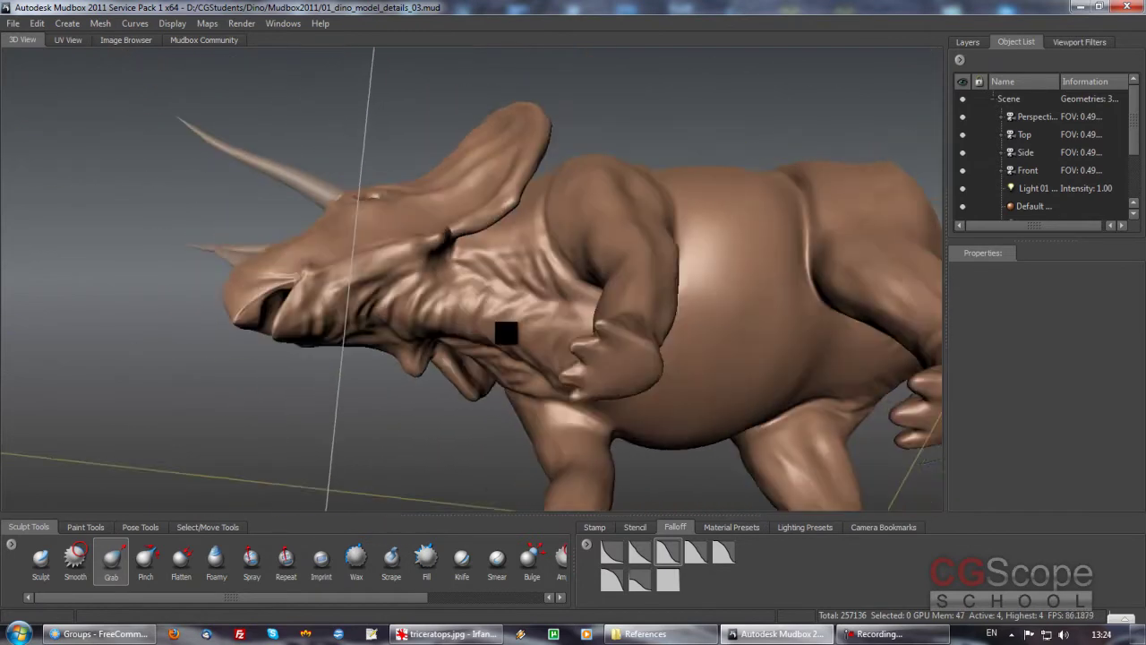
pyautogui.keyDown('alt'); pyautogui.moveTo(506, 333); pyautogui.dragTo(507, 310, button='right'); pyautogui.keyUp('alt')
pyautogui.moveTo(506, 310)
pyautogui.keyDown('alt'); pyautogui.mouseDown()
pyautogui.moveTo(499, 353)
pyautogui.moveTo(489, 350)
pyautogui.mouseUp(); pyautogui.keyUp('alt')
pyautogui.keyDown('alt'); pyautogui.moveTo(489, 350); pyautogui.dragTo(520, 320, button='right'); pyautogui.keyUp('alt')
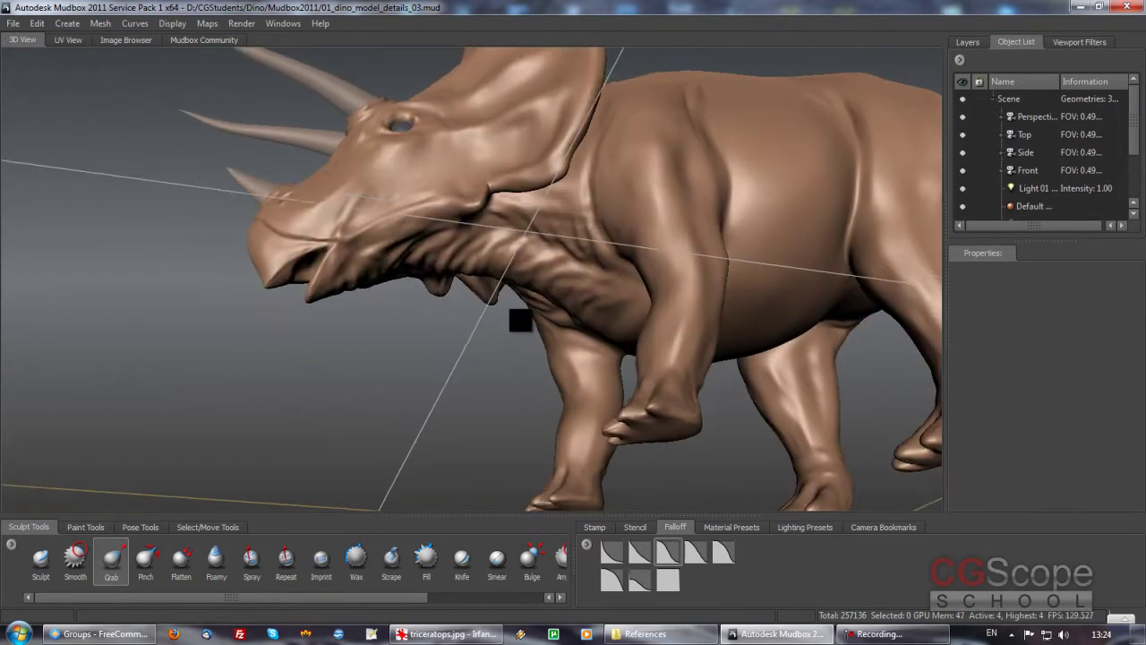
pyautogui.moveTo(520, 320)
pyautogui.keyDown('alt'); pyautogui.mouseDown()
pyautogui.moveTo(457, 302)
pyautogui.moveTo(323, 390)
pyautogui.mouseUp(); pyautogui.keyUp('alt')
# Activate the Sculpt brush and close in on a side view of the body.
pyautogui.click(39, 574)
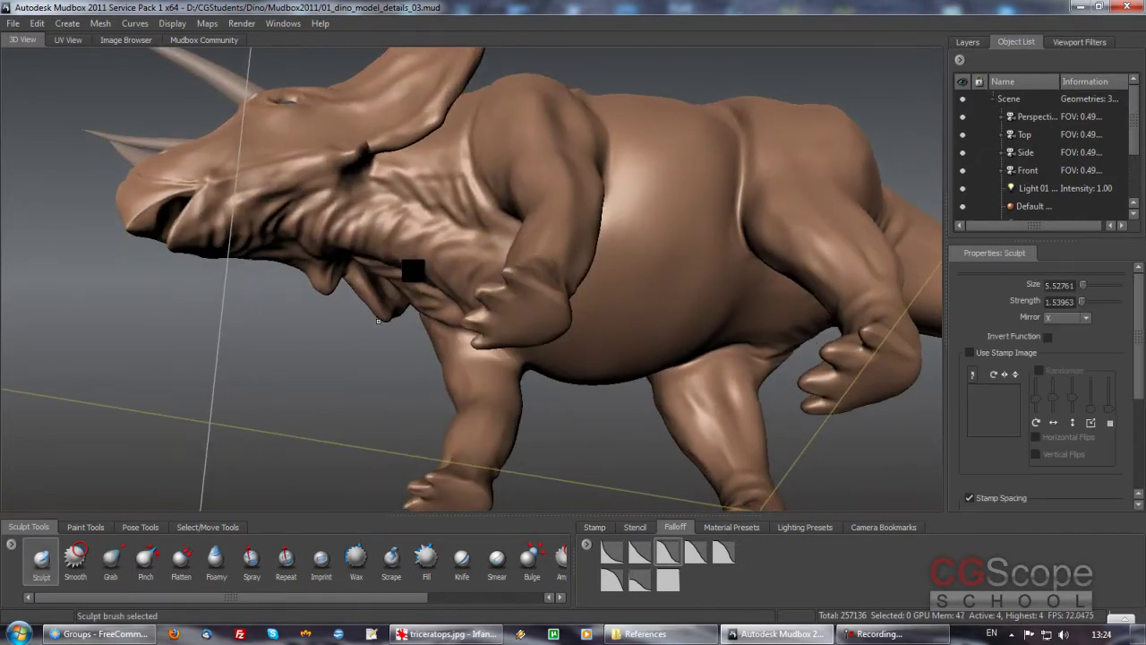
pyautogui.keyDown('alt'); pyautogui.moveTo(415, 271); pyautogui.dragTo(376, 256); pyautogui.keyUp('alt')
pyautogui.keyDown('alt'); pyautogui.moveTo(376, 256); pyautogui.dragTo(396, 317, button='right'); pyautogui.keyUp('alt')
pyautogui.moveTo(397, 317)
pyautogui.keyDown('alt'); pyautogui.mouseDown()
pyautogui.moveTo(475, 257)
pyautogui.moveTo(486, 295)
pyautogui.moveTo(519, 243)
pyautogui.moveTo(463, 220)
pyautogui.moveTo(514, 256)
pyautogui.moveTo(511, 268)
pyautogui.moveTo(519, 232)
pyautogui.mouseUp(); pyautogui.keyUp('alt')
pyautogui.moveTo(480, 286)
pyautogui.keyDown('alt'); pyautogui.mouseDown()
pyautogui.moveTo(504, 325)
pyautogui.moveTo(469, 276)
pyautogui.mouseUp(); pyautogui.keyUp('alt')
pyautogui.moveTo(477, 320)
pyautogui.keyDown('alt'); pyautogui.mouseDown()
pyautogui.moveTo(466, 302)
pyautogui.moveTo(444, 365)
pyautogui.moveTo(409, 341)
pyautogui.moveTo(501, 283)
pyautogui.moveTo(463, 289)
pyautogui.moveTo(537, 320)
pyautogui.moveTo(516, 263)
pyautogui.moveTo(528, 269)
pyautogui.mouseUp(); pyautogui.keyUp('alt')
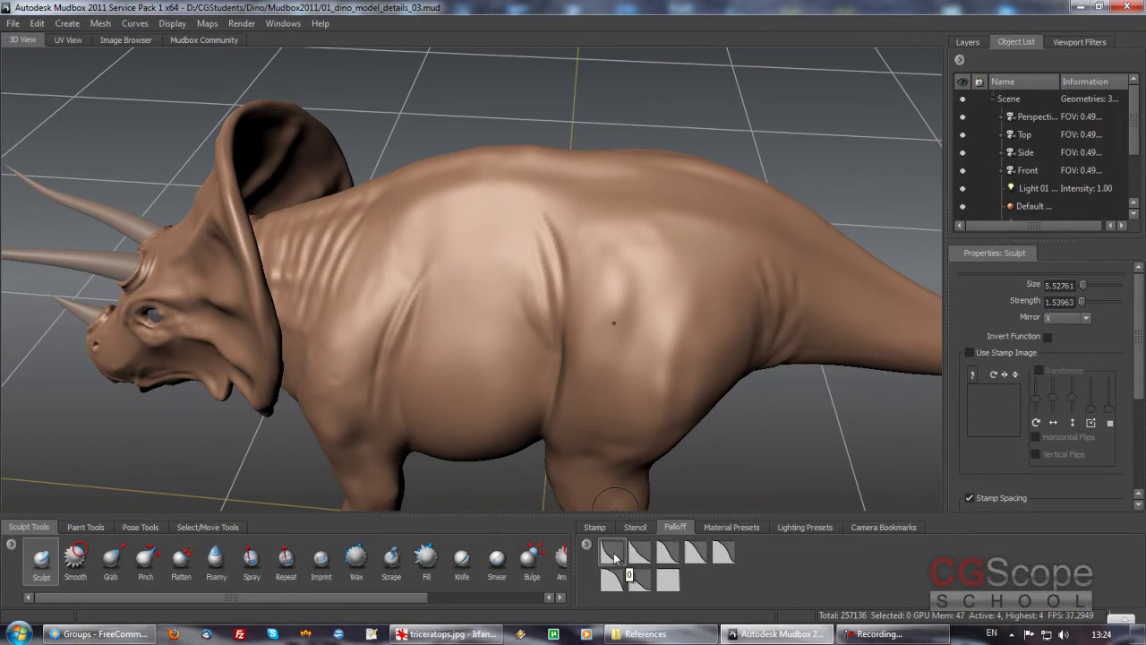
pyautogui.keyDown('alt'); pyautogui.moveTo(427, 256); pyautogui.dragTo(481, 245); pyautogui.keyUp('alt')
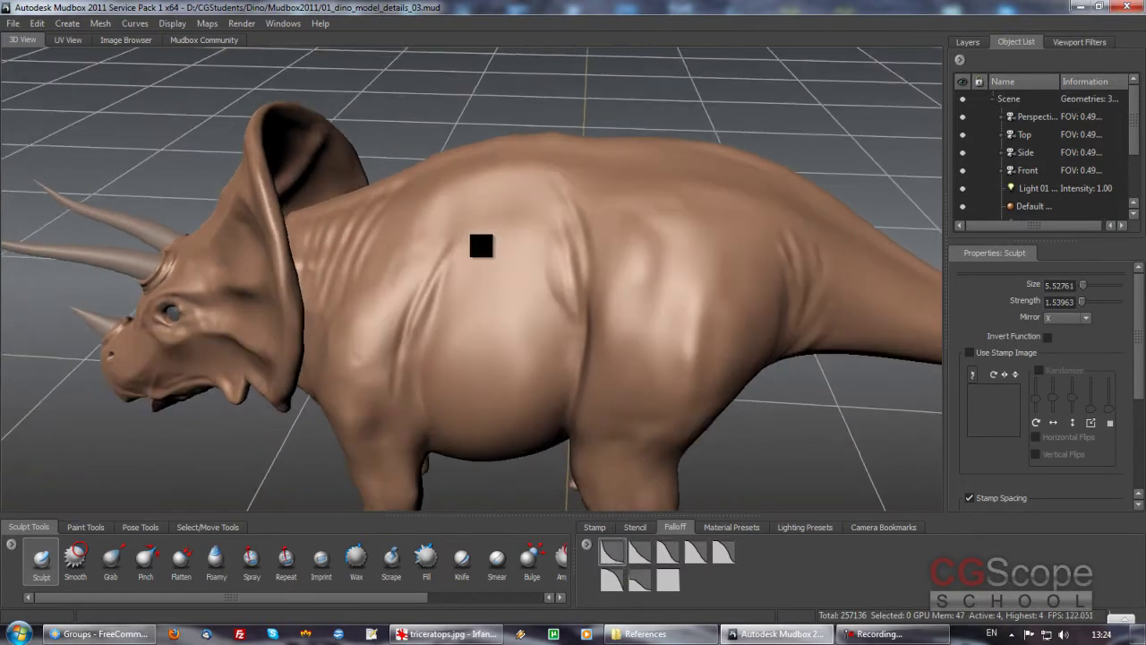
pyautogui.keyDown('alt'); pyautogui.moveTo(480, 246); pyautogui.dragTo(653, 231, button='right'); pyautogui.keyUp('alt')
pyautogui.moveTo(653, 230)
pyautogui.keyDown('alt'); pyautogui.mouseDown()
pyautogui.moveTo(507, 255)
pyautogui.moveTo(470, 237)
pyautogui.mouseUp(); pyautogui.keyUp('alt')
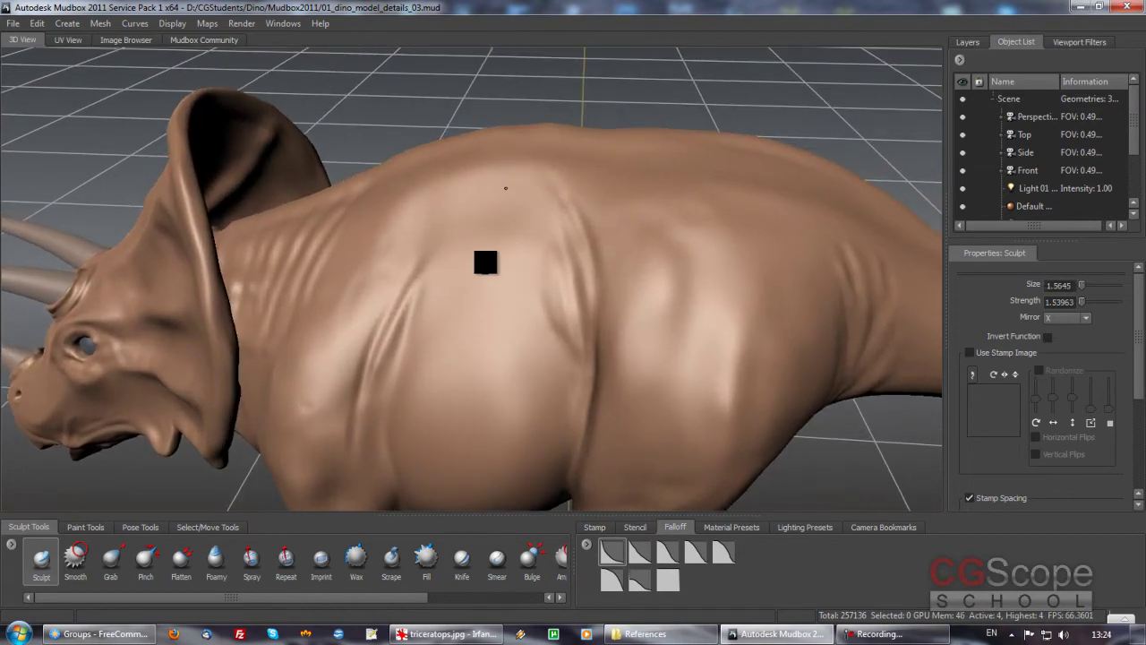
# Frame the flank side-on and turn on the mesh wireframe overlay.
pyautogui.keyDown('alt'); pyautogui.moveTo(486, 261); pyautogui.dragTo(489, 251); pyautogui.keyUp('alt')
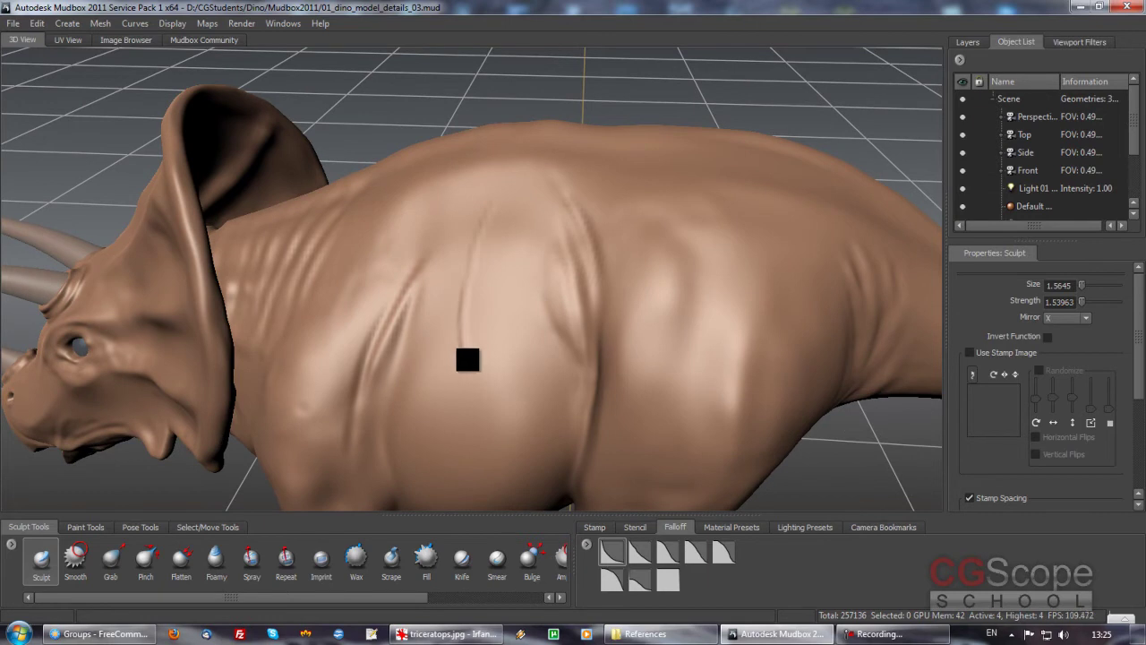
pyautogui.keyDown('alt'); pyautogui.moveTo(496, 302); pyautogui.dragTo(487, 316); pyautogui.keyUp('alt')
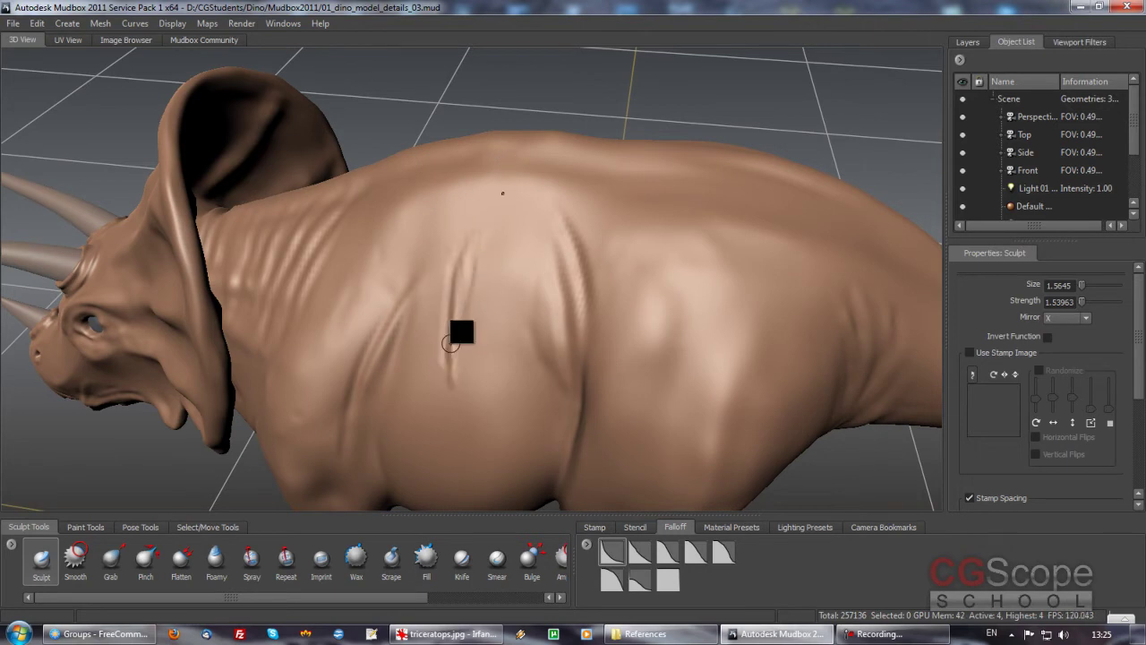
pyautogui.moveTo(478, 359)
pyautogui.keyDown('alt'); pyautogui.mouseDown()
pyautogui.moveTo(517, 340)
pyautogui.moveTo(478, 277)
pyautogui.moveTo(545, 223)
pyautogui.moveTo(509, 269)
pyautogui.moveTo(514, 223)
pyautogui.moveTo(490, 280)
pyautogui.mouseUp(); pyautogui.keyUp('alt')
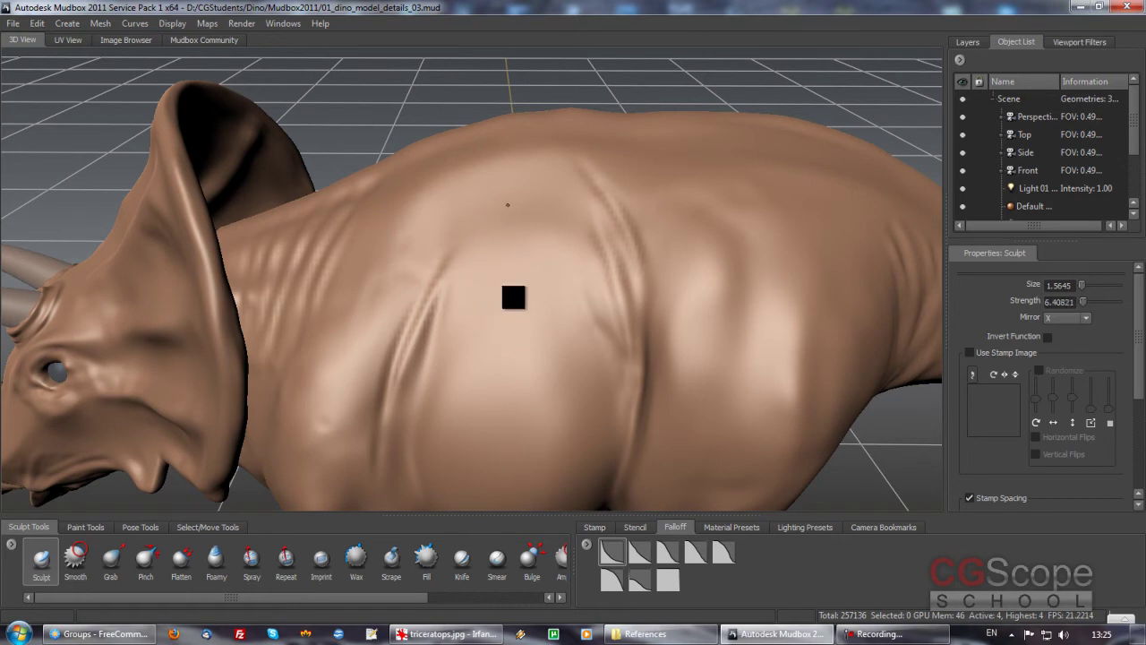
pyautogui.keyDown('alt'); pyautogui.moveTo(513, 297); pyautogui.dragTo(494, 268); pyautogui.keyUp('alt')
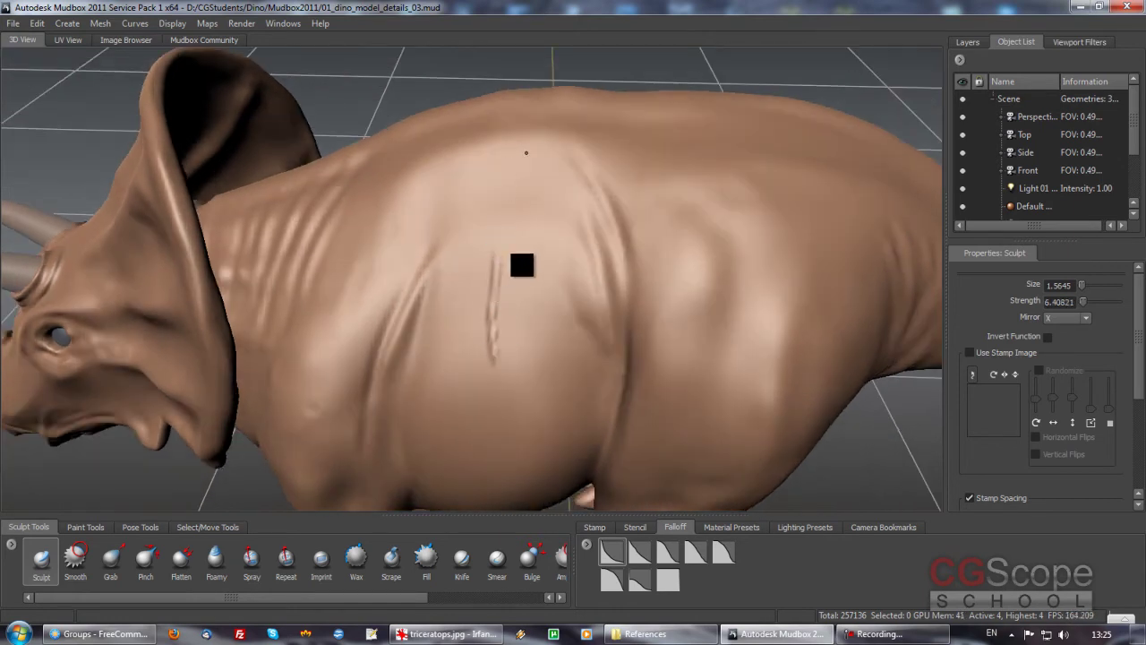
pyautogui.press('w')
pyautogui.press('w')
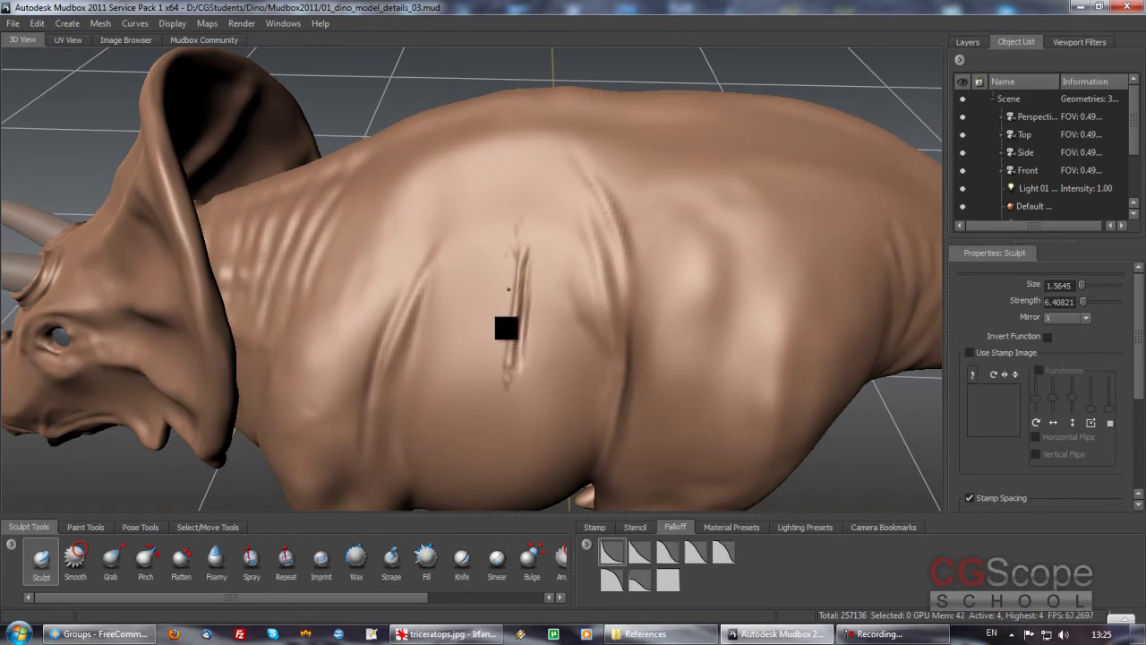
pyautogui.keyDown('alt'); pyautogui.moveTo(550, 368); pyautogui.dragTo(518, 266); pyautogui.keyUp('alt')
pyautogui.press('w')
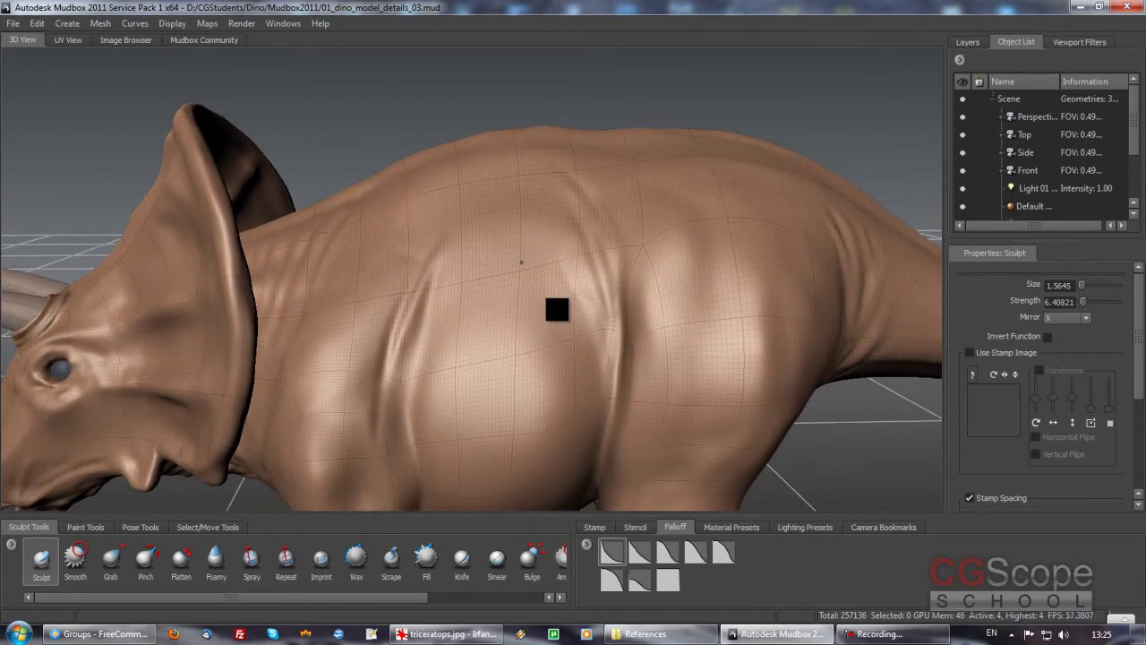
pyautogui.press('pageup')
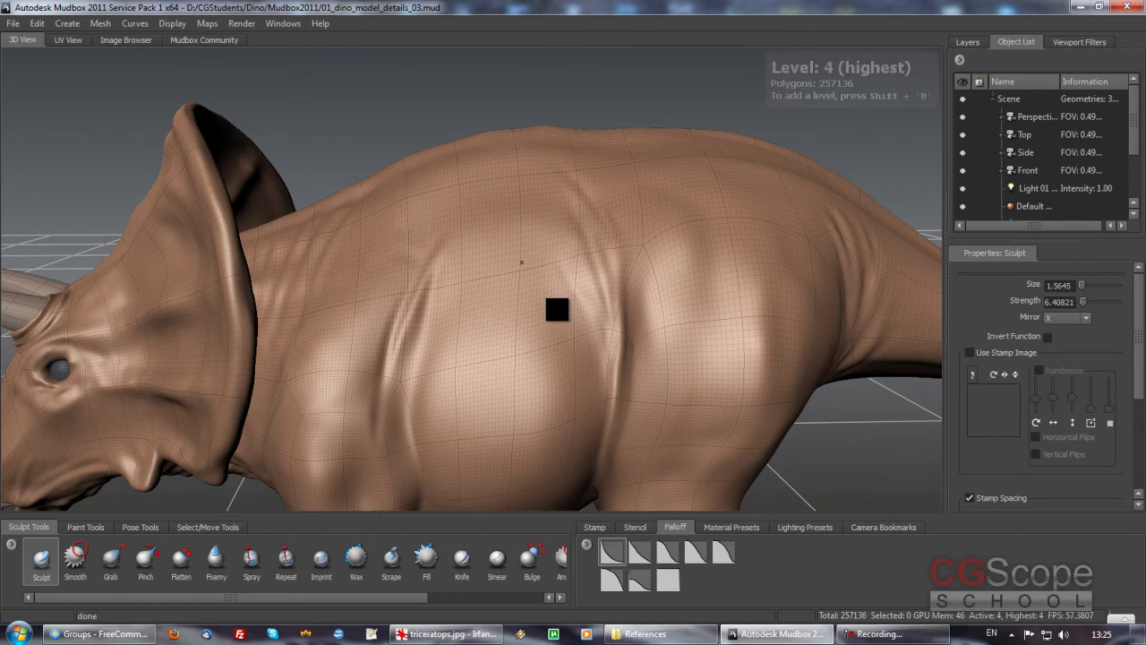
# Review the head from above and low side, then pick the third Falloff preset.
pyautogui.keyDown('alt'); pyautogui.moveTo(567, 266); pyautogui.dragTo(606, 291); pyautogui.keyUp('alt')
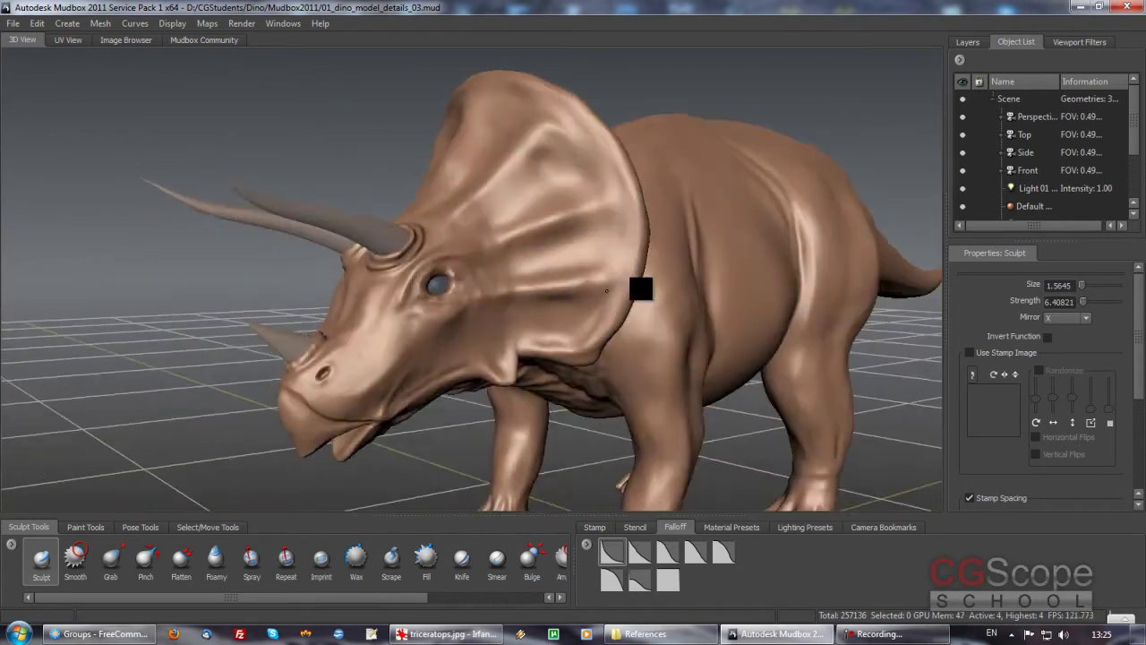
pyautogui.keyDown('alt'); pyautogui.moveTo(606, 290); pyautogui.dragTo(678, 286, button='right'); pyautogui.keyUp('alt')
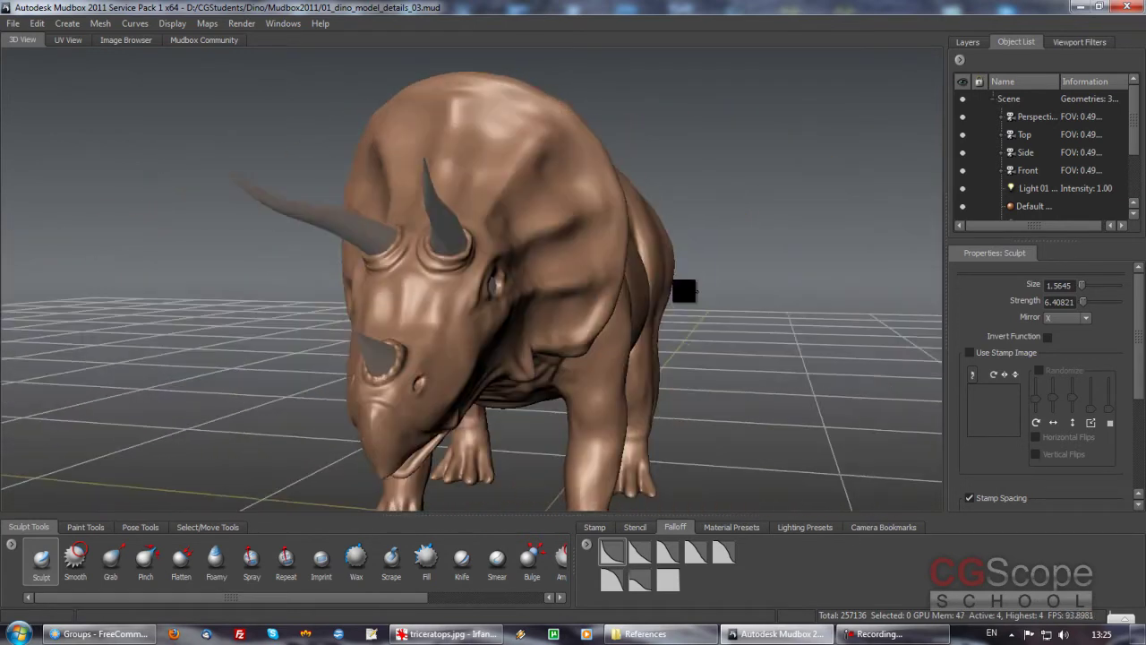
pyautogui.keyDown('alt'); pyautogui.moveTo(678, 286); pyautogui.dragTo(501, 307); pyautogui.keyUp('alt')
pyautogui.keyDown('alt'); pyautogui.moveTo(502, 307); pyautogui.dragTo(712, 268, button='right'); pyautogui.keyUp('alt')
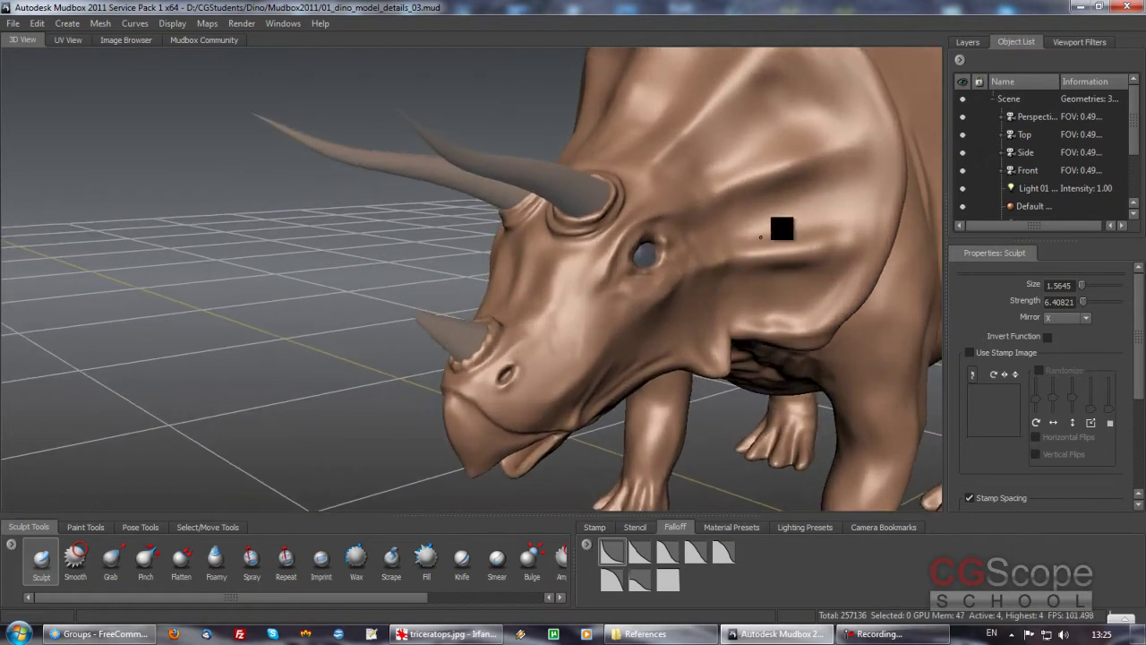
pyautogui.keyDown('alt'); pyautogui.moveTo(712, 268); pyautogui.dragTo(430, 219); pyautogui.keyUp('alt')
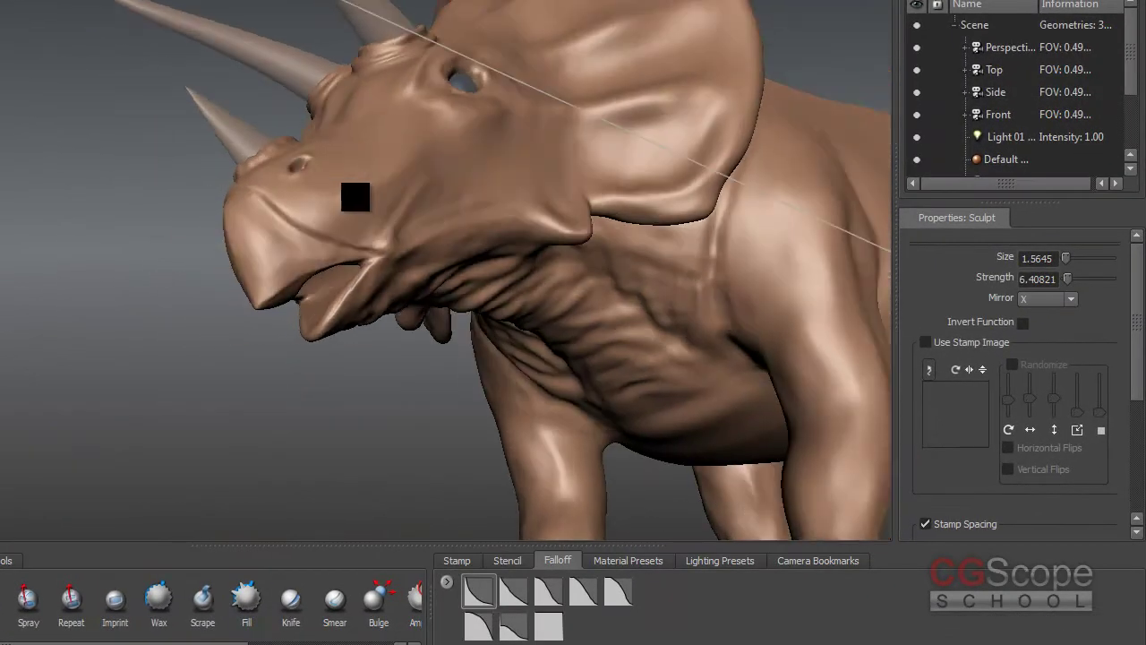
pyautogui.moveTo(355, 197)
pyautogui.keyDown('alt'); pyautogui.mouseDown(button='right')
pyautogui.moveTo(317, 184)
pyautogui.moveTo(364, 223)
pyautogui.mouseUp(button='right'); pyautogui.keyUp('alt')
pyautogui.moveTo(364, 223)
pyautogui.keyDown('alt'); pyautogui.mouseDown()
pyautogui.moveTo(483, 276)
pyautogui.moveTo(409, 272)
pyautogui.moveTo(698, 213)
pyautogui.moveTo(448, 274)
pyautogui.moveTo(341, 144)
pyautogui.moveTo(301, 239)
pyautogui.moveTo(542, 209)
pyautogui.moveTo(402, 205)
pyautogui.moveTo(437, 217)
pyautogui.moveTo(440, 235)
pyautogui.moveTo(430, 207)
pyautogui.moveTo(475, 192)
pyautogui.moveTo(349, 166)
pyautogui.moveTo(507, 253)
pyautogui.moveTo(146, 477)
pyautogui.mouseUp(); pyautogui.keyUp('alt')
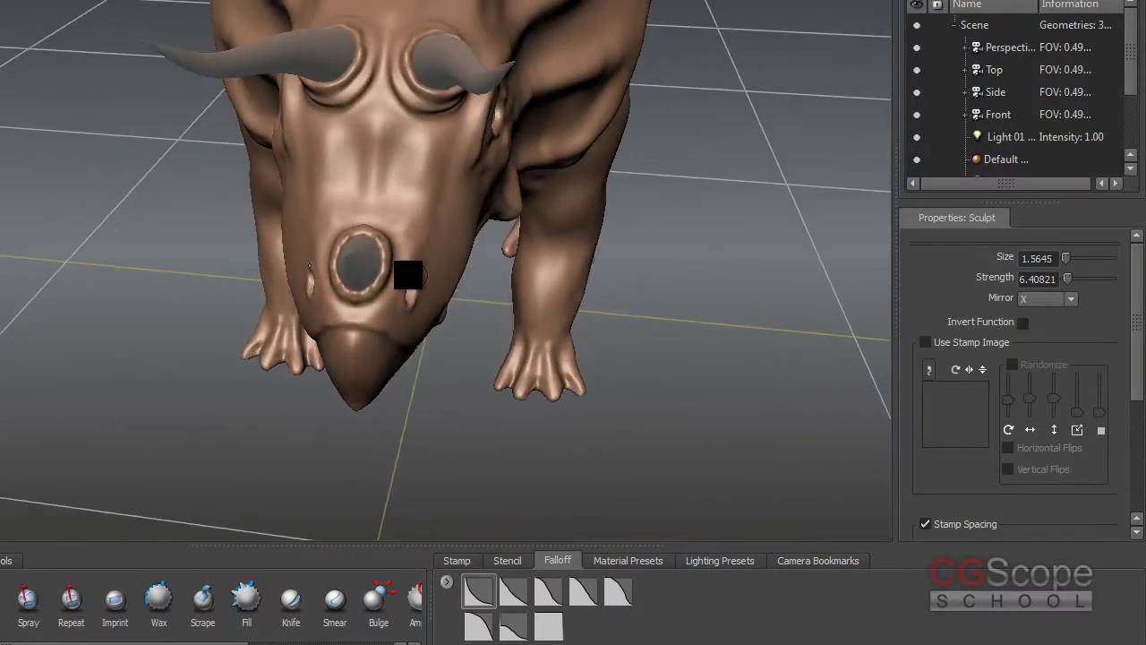
pyautogui.moveTo(368, 219)
pyautogui.keyDown('alt'); pyautogui.mouseDown()
pyautogui.moveTo(325, 263)
pyautogui.moveTo(335, 236)
pyautogui.moveTo(296, 304)
pyautogui.moveTo(408, 260)
pyautogui.moveTo(317, 214)
pyautogui.moveTo(400, 287)
pyautogui.moveTo(287, 245)
pyautogui.moveTo(324, 274)
pyautogui.moveTo(347, 259)
pyautogui.moveTo(403, 287)
pyautogui.mouseUp(); pyautogui.keyUp('alt')
pyautogui.click(546, 595)
# Sculpt a raised ridge down the frill's midline, checking it from several angles.
pyautogui.moveTo(345, 218)
pyautogui.keyDown('alt'); pyautogui.mouseDown()
pyautogui.moveTo(327, 256)
pyautogui.moveTo(327, 147)
pyautogui.mouseUp(); pyautogui.keyUp('alt')
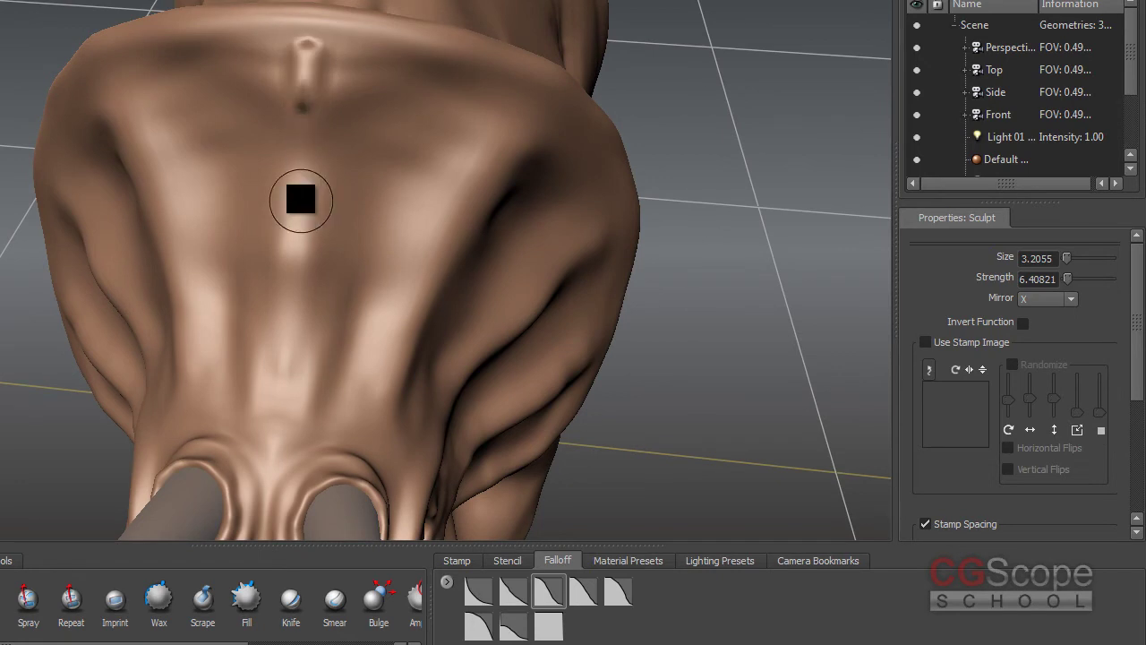
pyautogui.keyDown('alt'); pyautogui.moveTo(300, 201); pyautogui.dragTo(301, 133); pyautogui.keyUp('alt')
pyautogui.moveTo(301, 186)
pyautogui.mouseDown()
pyautogui.moveTo(308, 153)
pyautogui.moveTo(286, 403)
pyautogui.moveTo(230, 358)
pyautogui.moveTo(332, 333)
pyautogui.mouseUp()
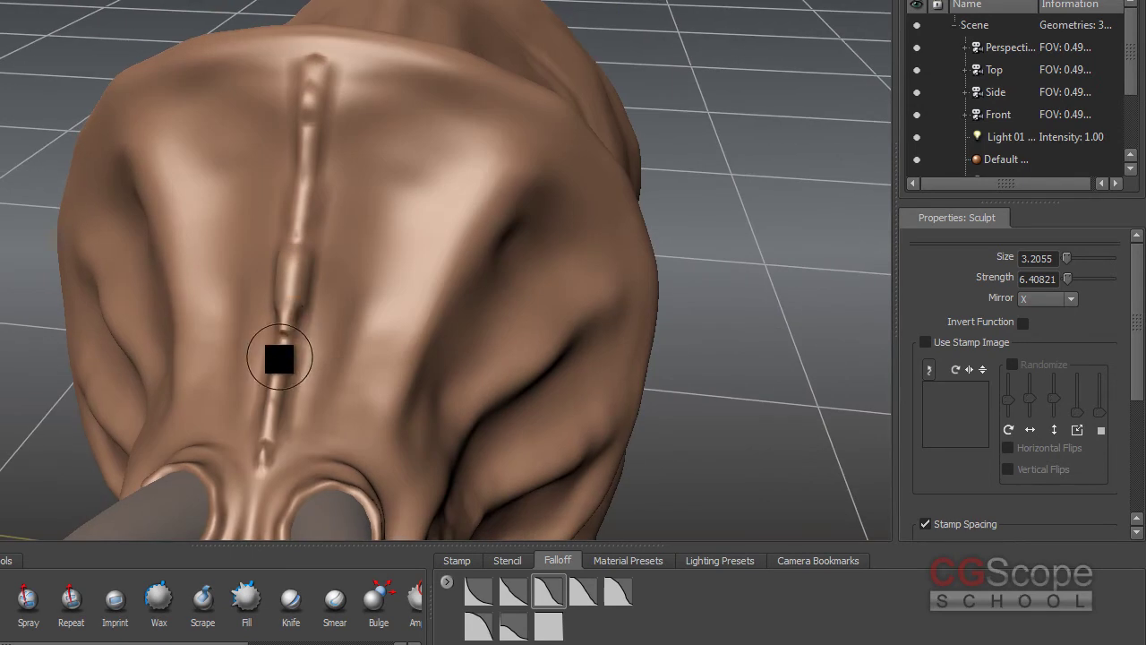
pyautogui.moveTo(327, 189)
pyautogui.keyDown('alt'); pyautogui.mouseDown()
pyautogui.moveTo(302, 154)
pyautogui.moveTo(327, 36)
pyautogui.moveTo(303, 180)
pyautogui.moveTo(320, 192)
pyautogui.moveTo(337, 176)
pyautogui.moveTo(294, 220)
pyautogui.moveTo(256, 54)
pyautogui.moveTo(289, 470)
pyautogui.moveTo(295, 409)
pyautogui.mouseUp(); pyautogui.keyUp('alt')
pyautogui.moveTo(341, 355)
pyautogui.keyDown('alt'); pyautogui.mouseDown()
pyautogui.moveTo(266, 302)
pyautogui.moveTo(282, 371)
pyautogui.mouseUp(); pyautogui.keyUp('alt')
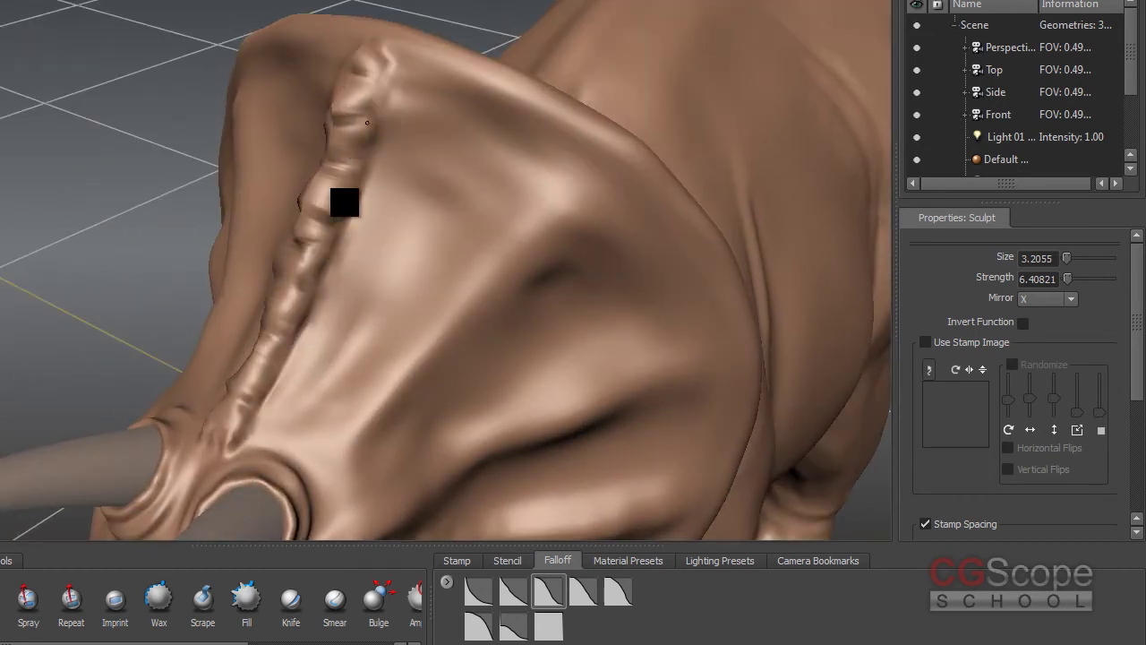
pyautogui.moveTo(274, 370)
pyautogui.keyDown('alt'); pyautogui.mouseDown()
pyautogui.moveTo(240, 340)
pyautogui.moveTo(374, 281)
pyautogui.moveTo(302, 15)
pyautogui.mouseUp(); pyautogui.keyUp('alt')
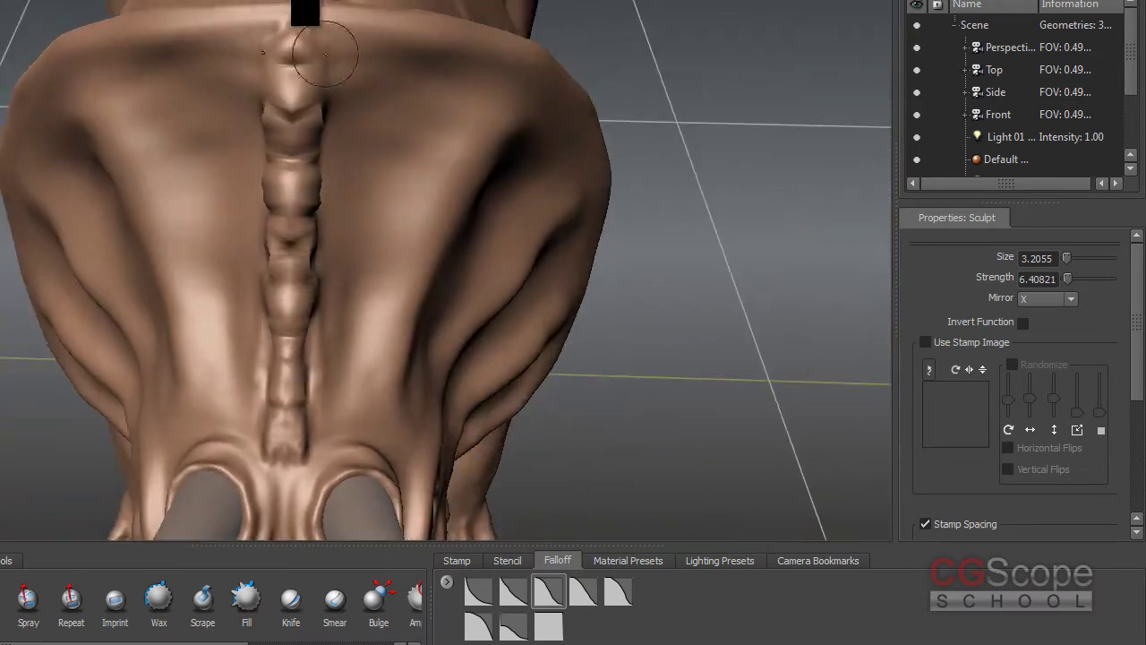
pyautogui.keyDown('alt'); pyautogui.moveTo(299, 190); pyautogui.dragTo(268, 203); pyautogui.keyUp('alt')
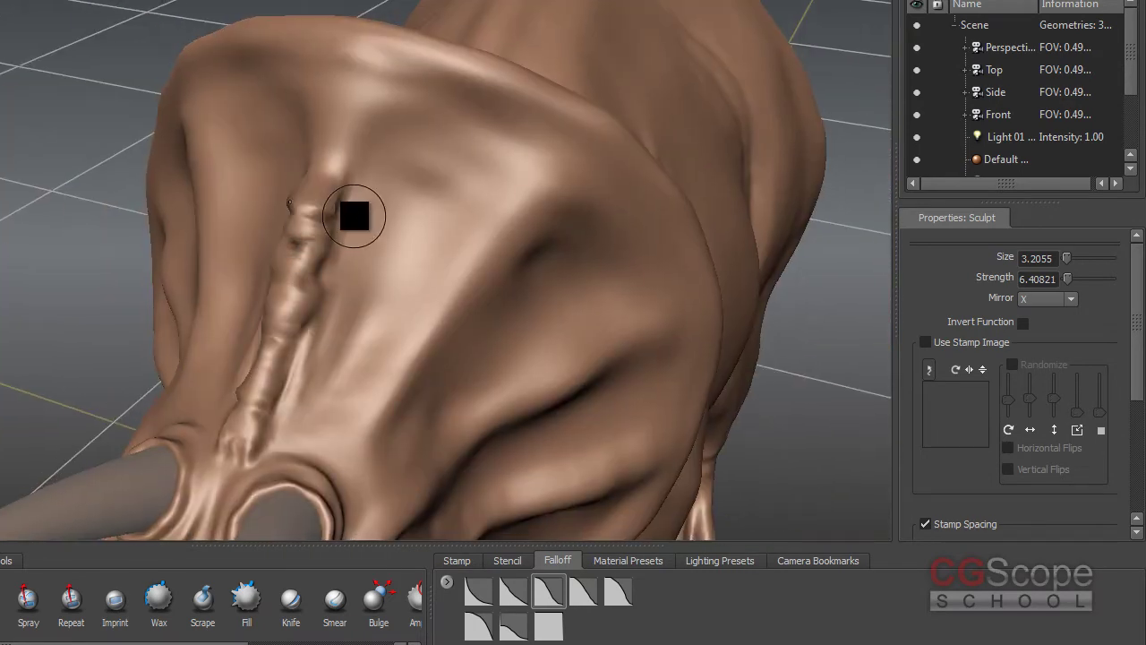
# Smooth the frill ridge with a half-size Smooth brush, reviewing it from behind.
pyautogui.press('shift')
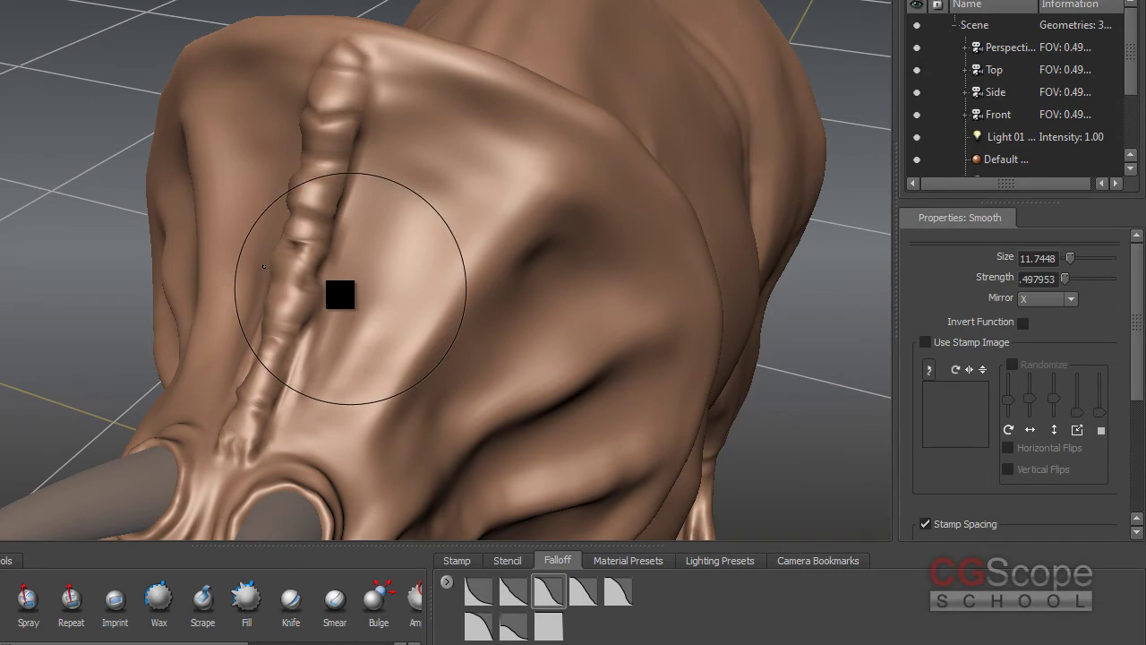
pyautogui.moveTo(269, 248)
pyautogui.mouseDown()
pyautogui.moveTo(252, 267)
pyautogui.moveTo(320, 248)
pyautogui.moveTo(305, 110)
pyautogui.mouseUp()
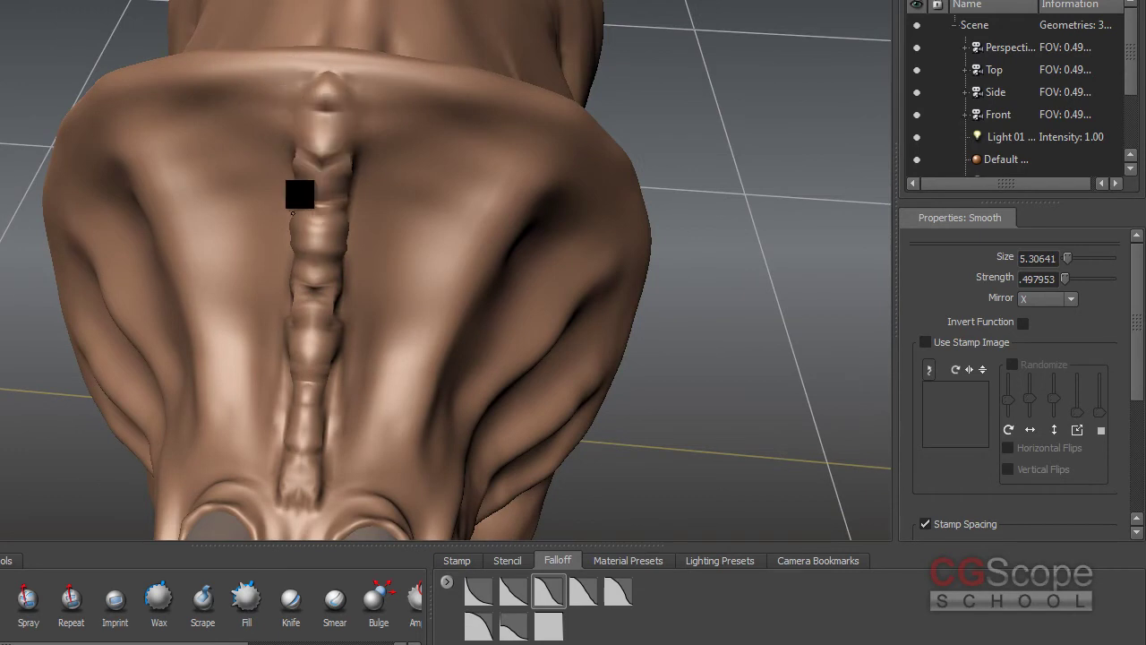
pyautogui.moveTo(302, 346)
pyautogui.keyDown('alt'); pyautogui.mouseDown()
pyautogui.moveTo(358, 210)
pyautogui.moveTo(381, 218)
pyautogui.mouseUp(); pyautogui.keyUp('alt')
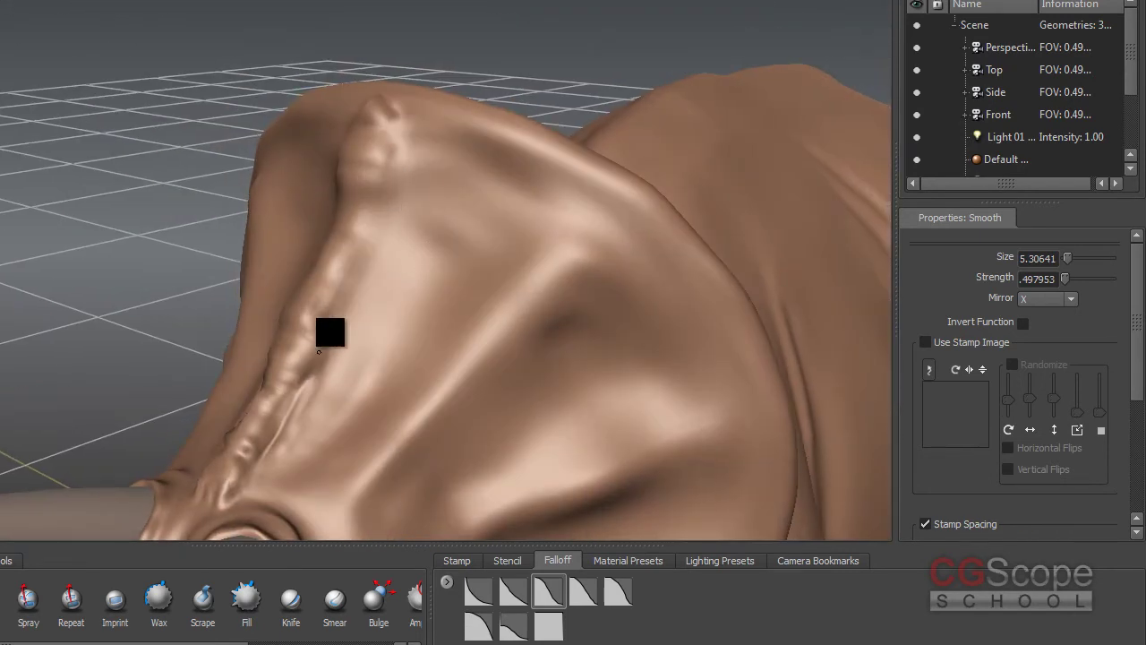
pyautogui.moveTo(307, 363)
pyautogui.keyDown('alt'); pyautogui.mouseDown()
pyautogui.moveTo(319, 277)
pyautogui.moveTo(353, 184)
pyautogui.mouseUp(); pyautogui.keyUp('alt')
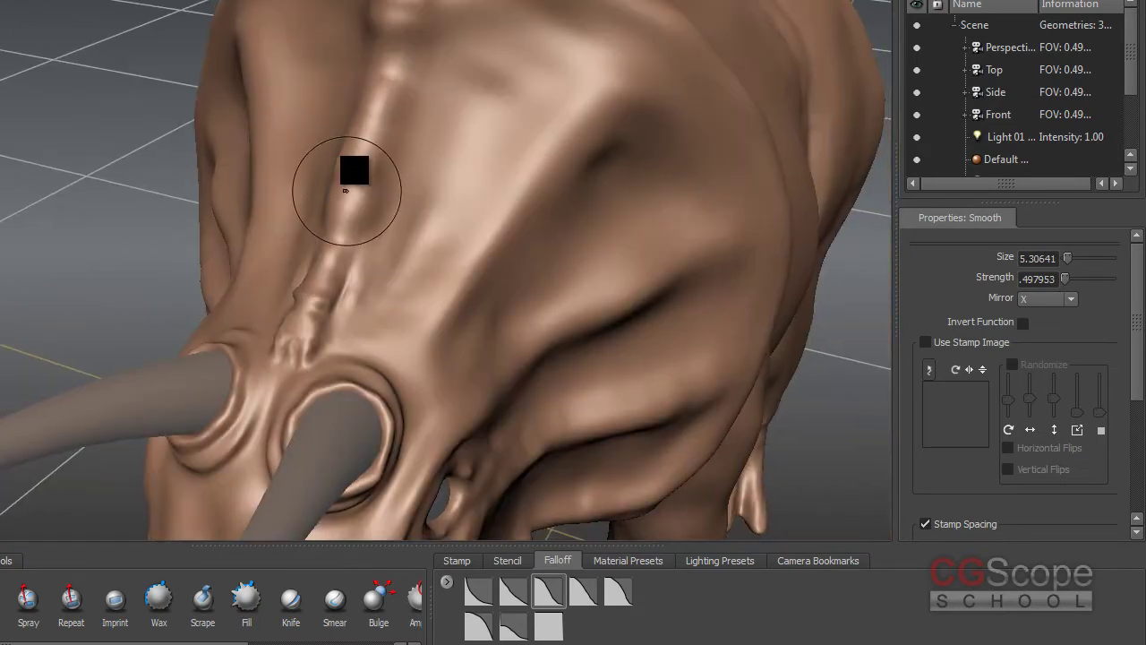
pyautogui.moveTo(295, 345)
pyautogui.keyDown('alt'); pyautogui.mouseDown()
pyautogui.moveTo(371, 225)
pyautogui.moveTo(328, 225)
pyautogui.moveTo(299, 283)
pyautogui.mouseUp(); pyautogui.keyUp('alt')
pyautogui.moveTo(340, 244)
pyautogui.keyDown('alt'); pyautogui.mouseDown()
pyautogui.moveTo(338, 260)
pyautogui.moveTo(296, 251)
pyautogui.moveTo(286, 172)
pyautogui.mouseUp(); pyautogui.keyUp('alt')
pyautogui.keyDown('alt'); pyautogui.moveTo(273, 212); pyautogui.dragTo(306, 102); pyautogui.keyUp('alt')
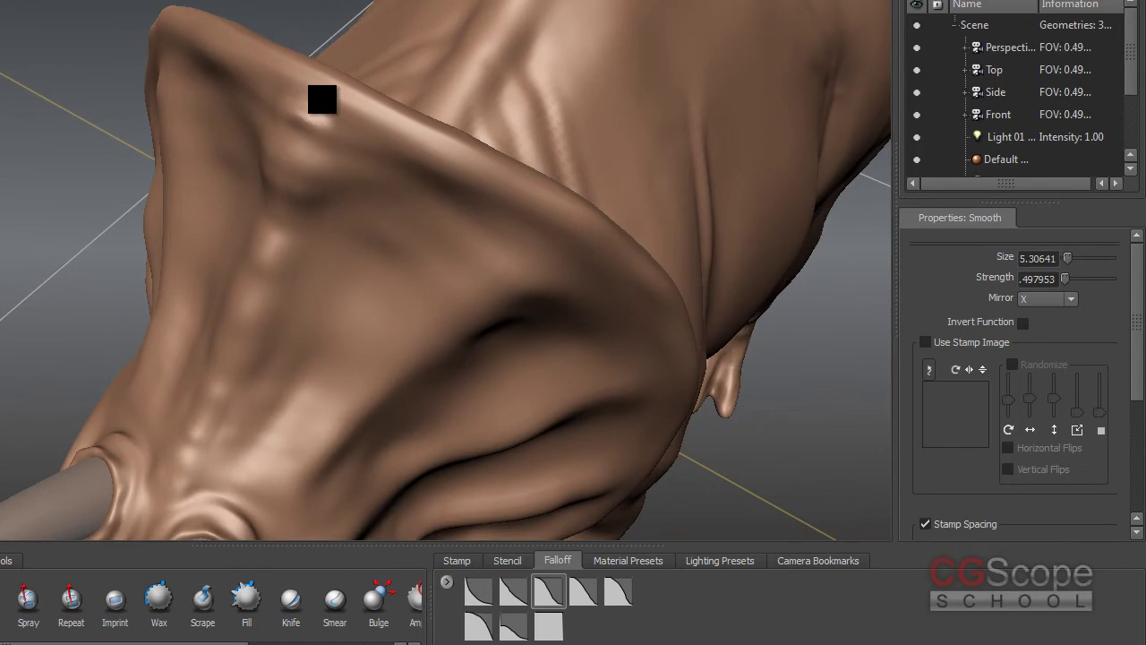
pyautogui.keyDown('alt'); pyautogui.moveTo(269, 284); pyautogui.dragTo(342, 202); pyautogui.keyUp('alt')
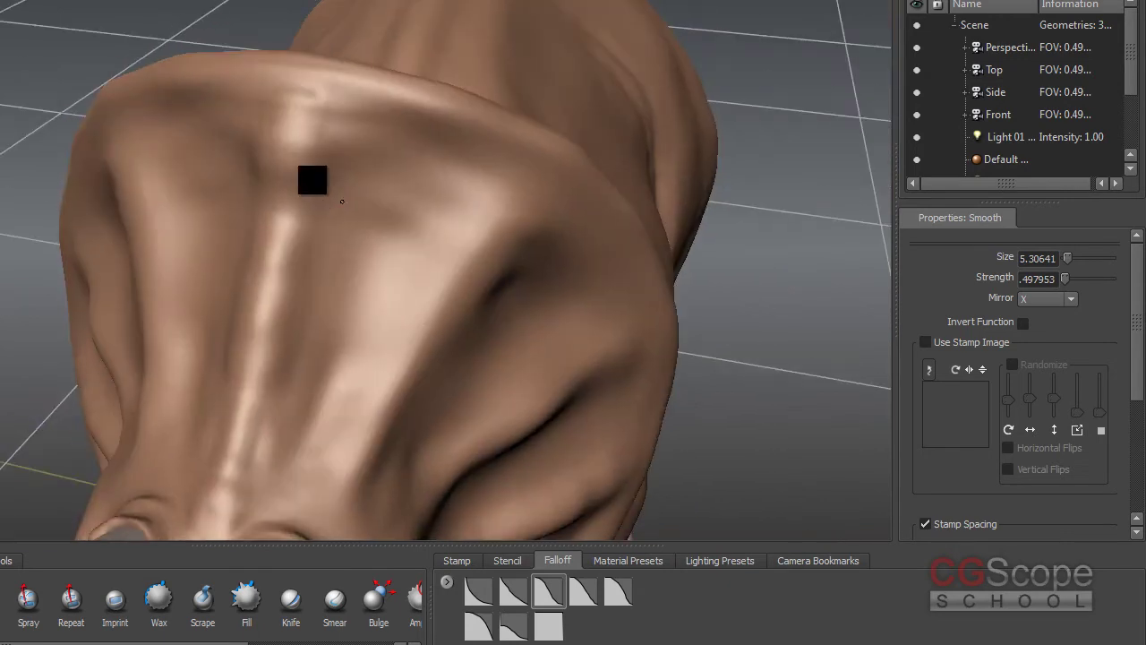
pyautogui.keyDown('alt'); pyautogui.moveTo(254, 230); pyautogui.dragTo(256, 236); pyautogui.keyUp('alt')
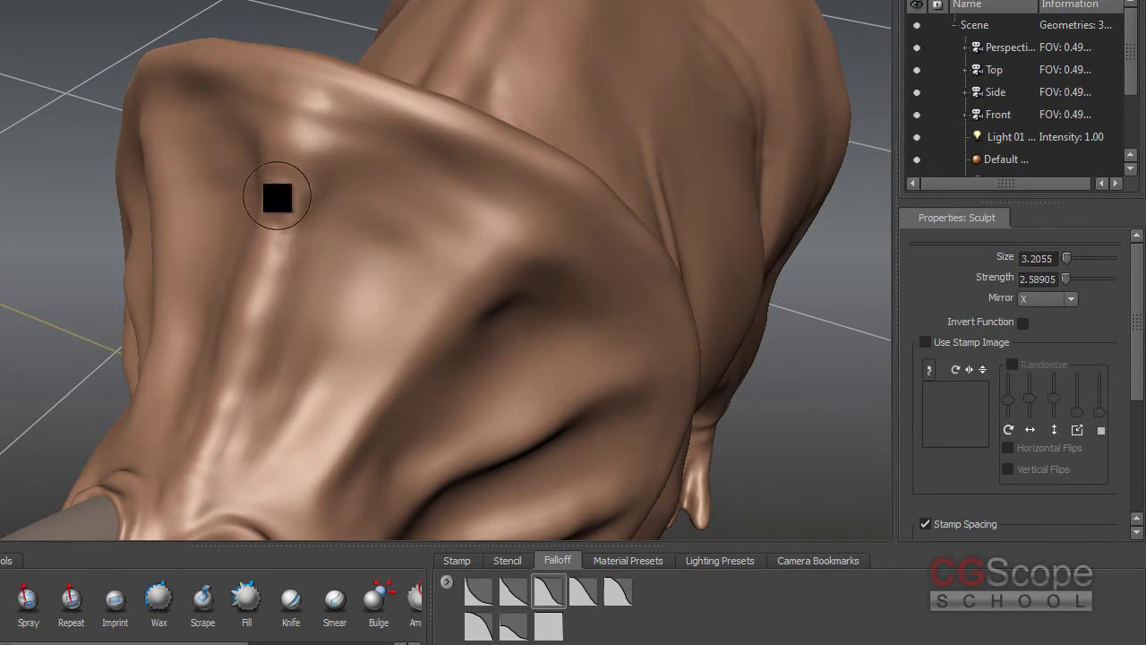
# Carve a wrinkle along the frill's back ridge and sharpen the diagonal ridge.
pyautogui.keyDown('alt'); pyautogui.moveTo(288, 255); pyautogui.dragTo(303, 191); pyautogui.keyUp('alt')
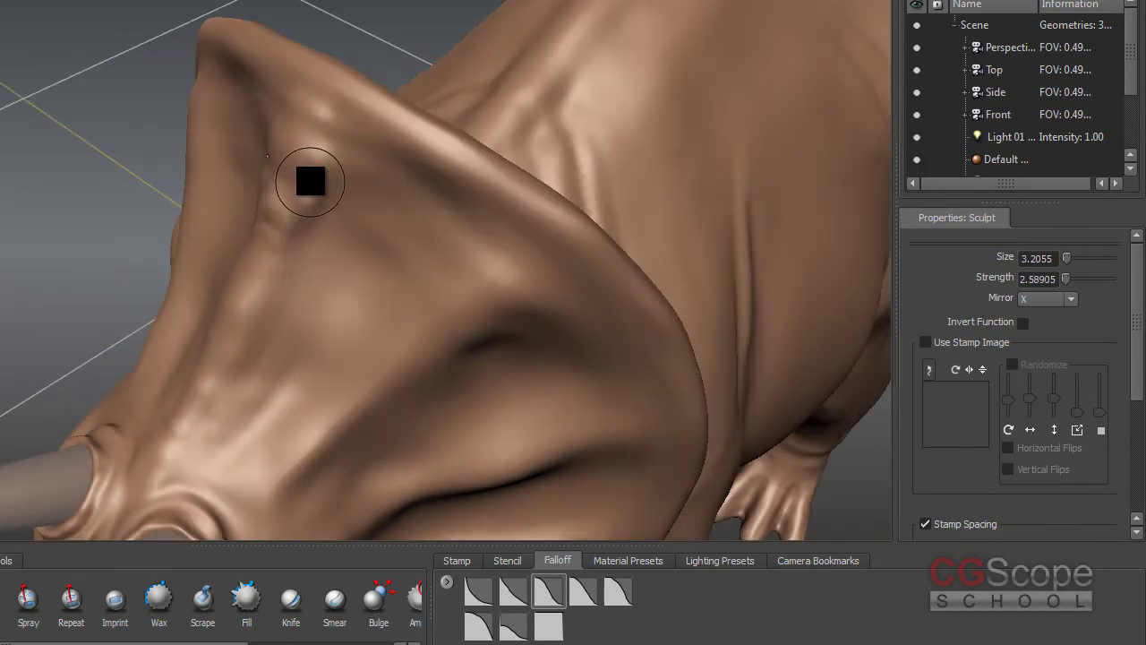
pyautogui.keyDown('alt'); pyautogui.moveTo(337, 327); pyautogui.dragTo(259, 52); pyautogui.keyUp('alt')
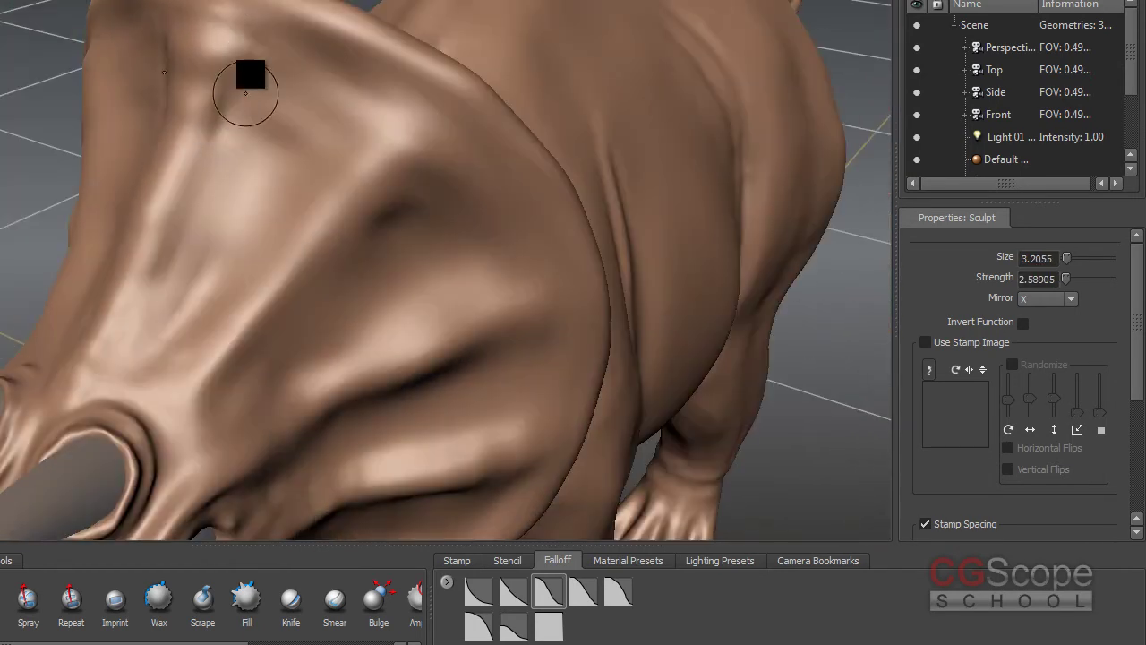
pyautogui.moveTo(206, 187)
pyautogui.mouseDown()
pyautogui.moveTo(149, 308)
pyautogui.moveTo(311, 283)
pyautogui.moveTo(351, 186)
pyautogui.mouseUp()
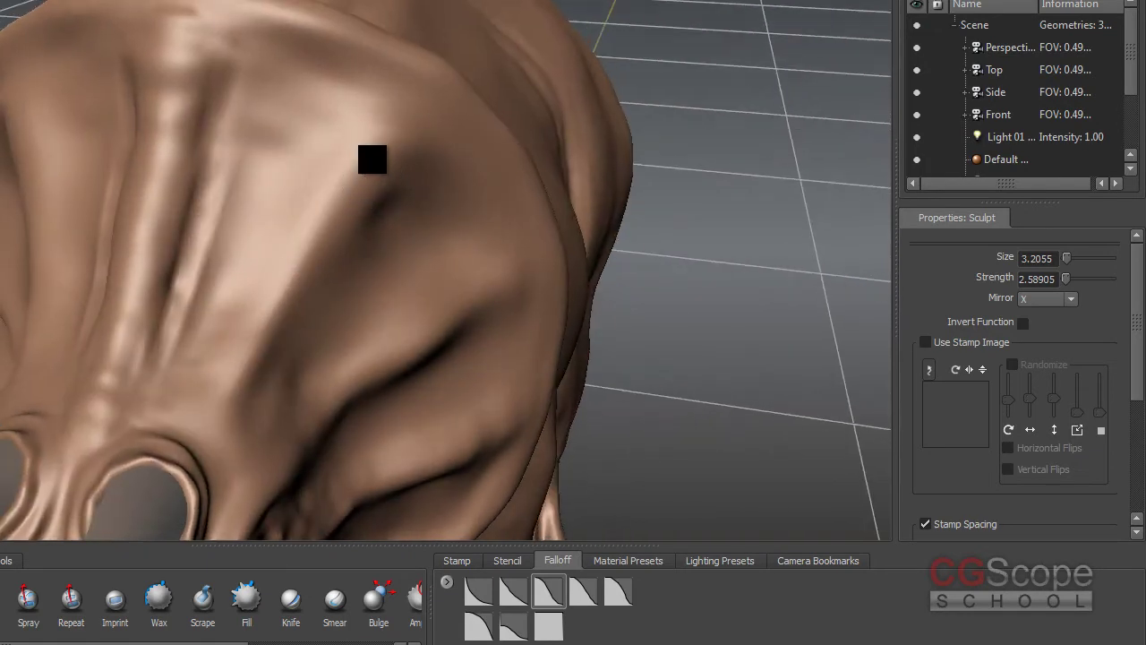
pyautogui.moveTo(285, 363)
pyautogui.keyDown('alt'); pyautogui.mouseDown()
pyautogui.moveTo(292, 258)
pyautogui.moveTo(376, 45)
pyautogui.mouseUp(); pyautogui.keyUp('alt')
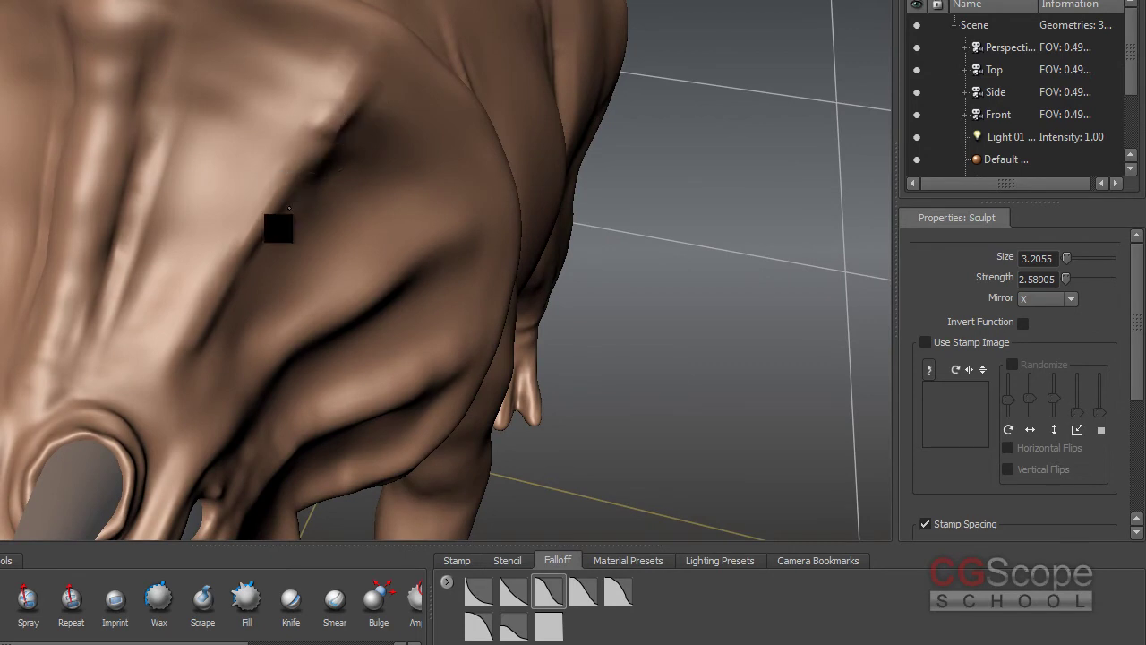
pyautogui.keyDown('alt'); pyautogui.moveTo(271, 205); pyautogui.dragTo(323, 102); pyautogui.keyUp('alt')
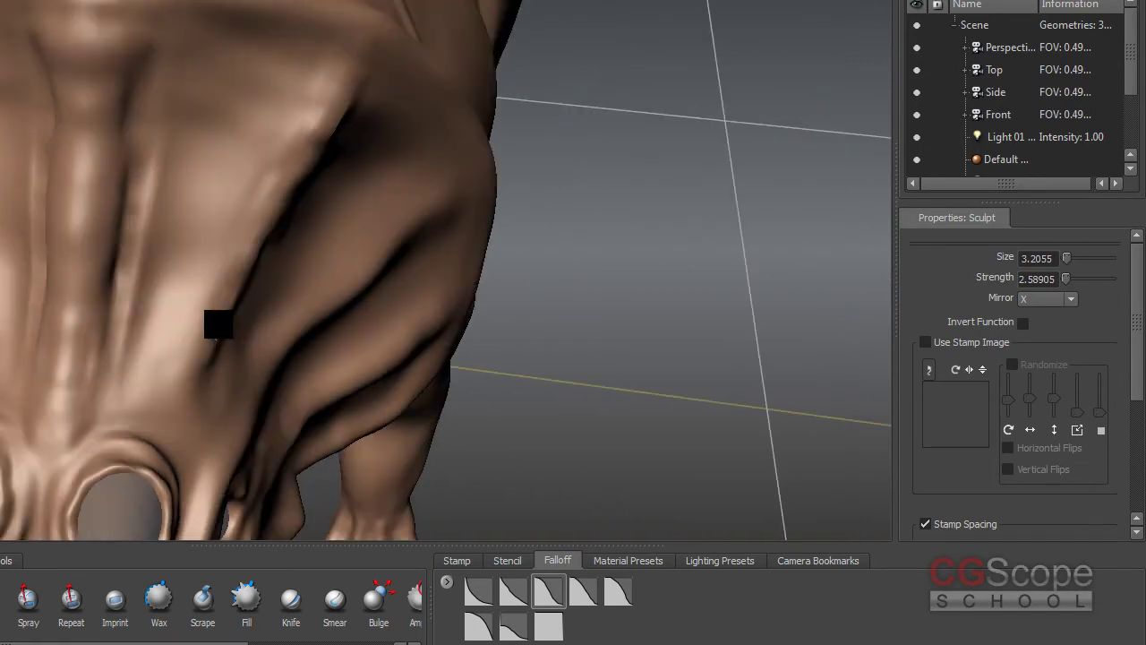
pyautogui.keyDown('alt'); pyautogui.moveTo(184, 407); pyautogui.dragTo(164, 356, button='right'); pyautogui.keyUp('alt')
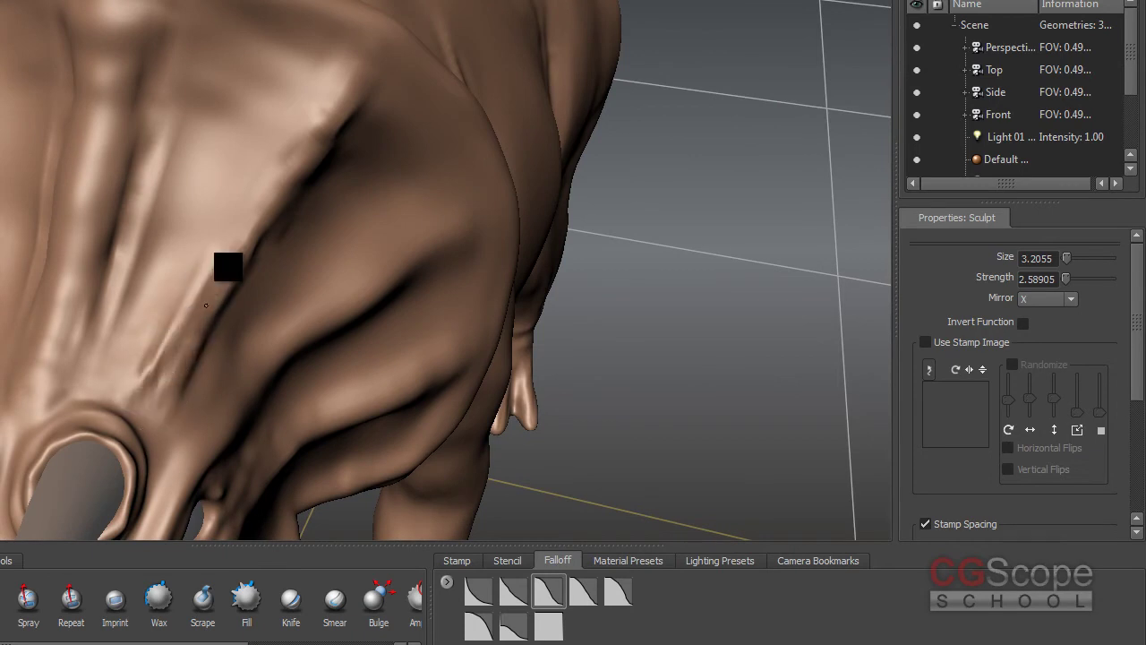
pyautogui.moveTo(153, 397)
pyautogui.mouseDown()
pyautogui.moveTo(343, 57)
pyautogui.moveTo(366, 77)
pyautogui.moveTo(327, 123)
pyautogui.moveTo(350, 66)
pyautogui.mouseUp()
# Smooth the frill ridges, viewing them from higher and lower angles.
pyautogui.moveTo(256, 215)
pyautogui.keyDown('alt'); pyautogui.mouseDown()
pyautogui.moveTo(358, 194)
pyautogui.moveTo(271, 181)
pyautogui.mouseUp(); pyautogui.keyUp('alt')
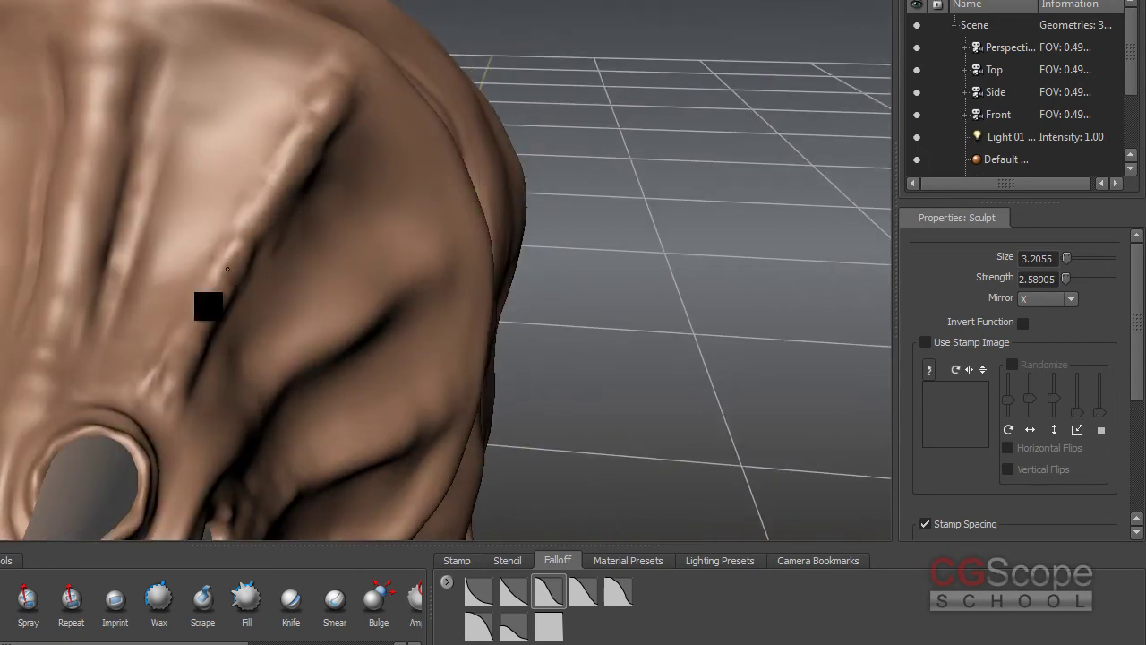
pyautogui.keyDown('alt'); pyautogui.moveTo(256, 251); pyautogui.dragTo(271, 289); pyautogui.keyUp('alt')
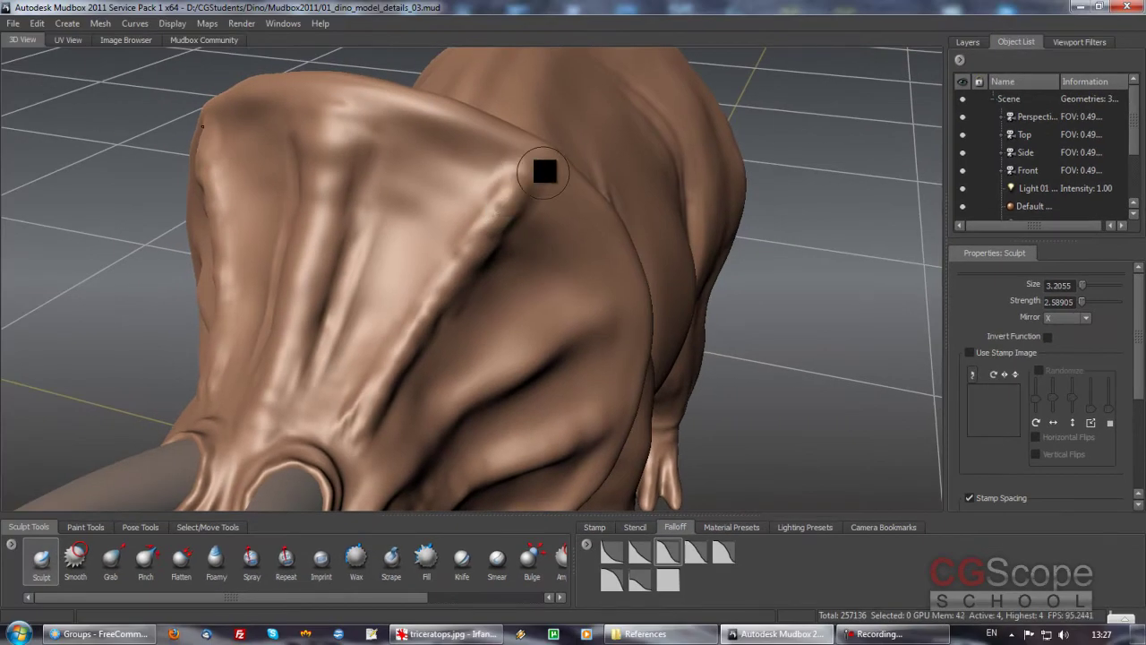
pyautogui.keyDown('alt'); pyautogui.moveTo(480, 280); pyautogui.dragTo(521, 218); pyautogui.keyUp('alt')
pyautogui.moveTo(437, 310)
pyautogui.keyDown('alt'); pyautogui.mouseDown()
pyautogui.moveTo(409, 325)
pyautogui.moveTo(397, 310)
pyautogui.mouseUp(); pyautogui.keyUp('alt')
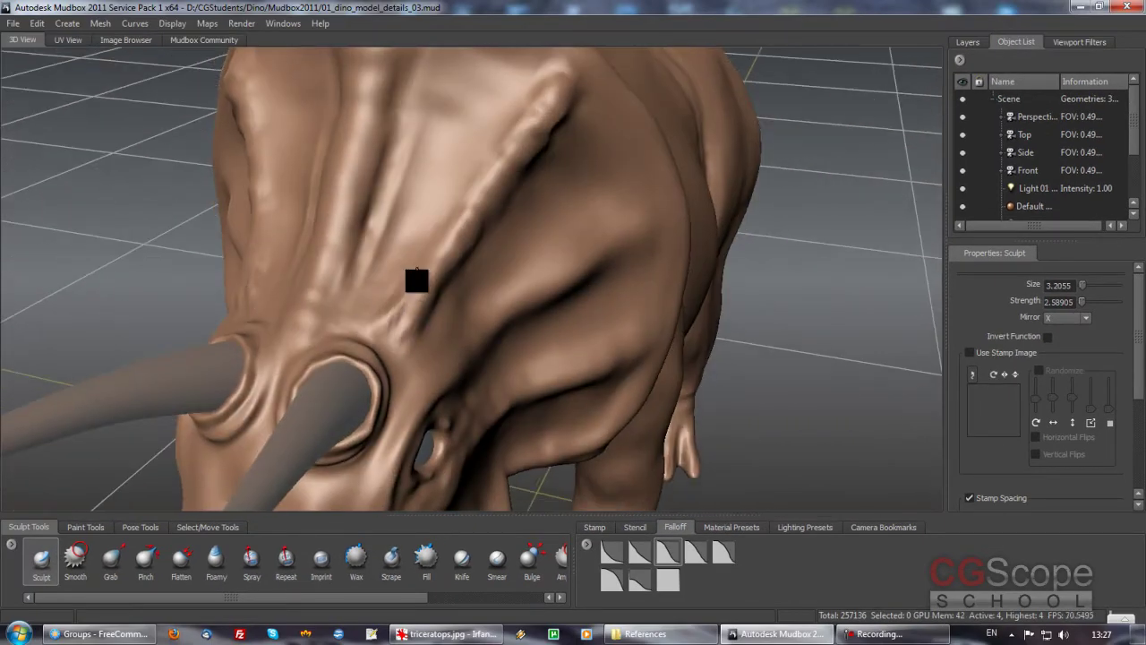
pyautogui.moveTo(462, 230)
pyautogui.keyDown('alt'); pyautogui.mouseDown()
pyautogui.moveTo(512, 218)
pyautogui.moveTo(508, 192)
pyautogui.moveTo(544, 184)
pyautogui.mouseUp(); pyautogui.keyUp('alt')
pyautogui.press('shift')
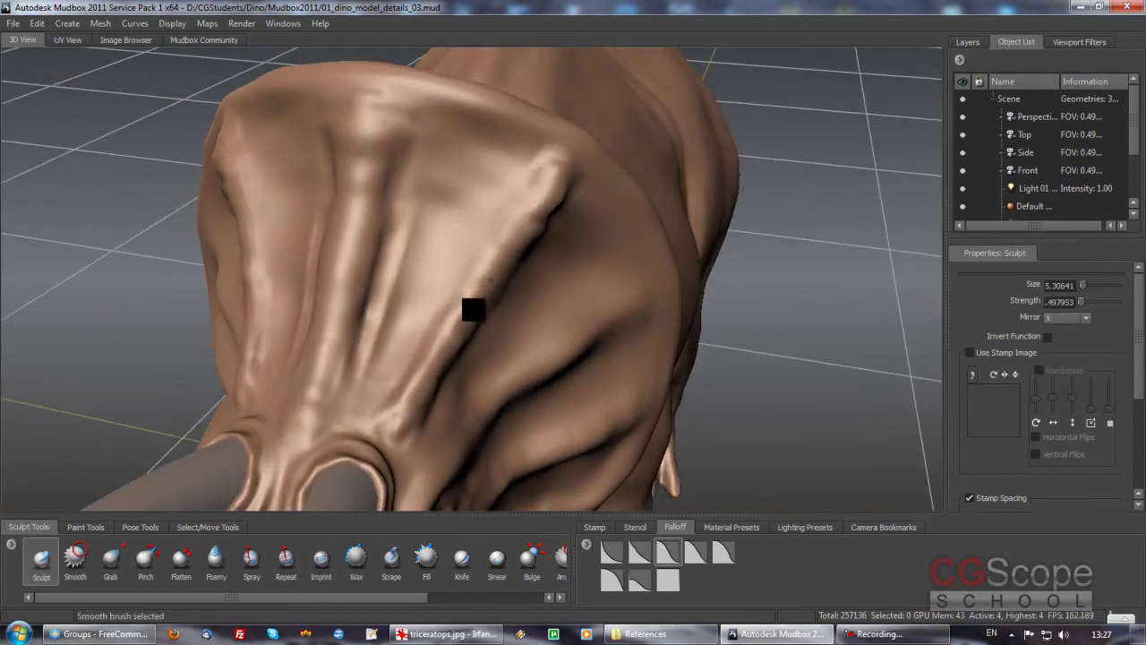
pyautogui.moveTo(508, 248)
pyautogui.keyDown('alt'); pyautogui.mouseDown()
pyautogui.moveTo(455, 299)
pyautogui.moveTo(418, 359)
pyautogui.mouseUp(); pyautogui.keyUp('alt')
pyautogui.press('shift')
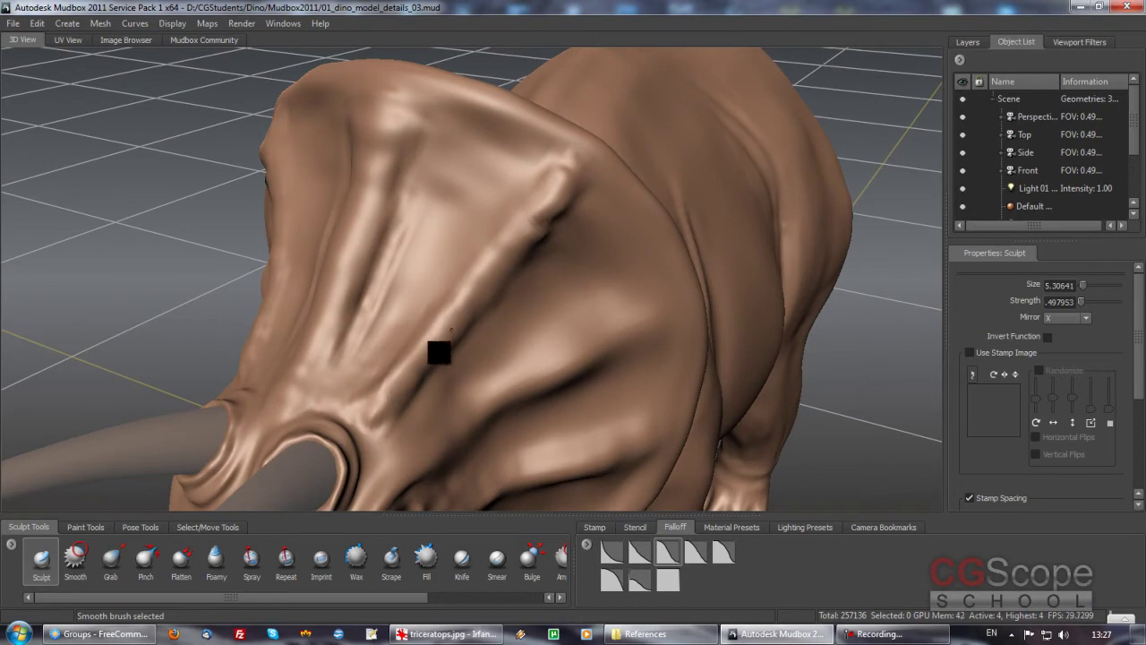
pyautogui.keyDown('alt'); pyautogui.moveTo(486, 291); pyautogui.dragTo(477, 277); pyautogui.keyUp('alt')
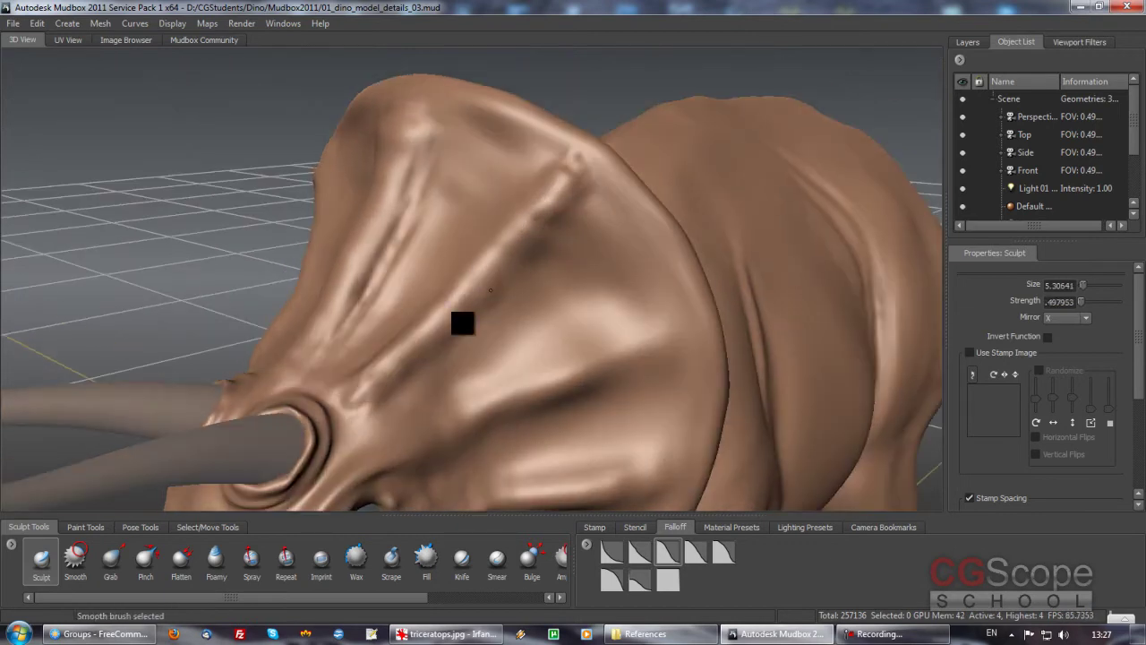
# Carve a crease running down across the frill.
pyautogui.keyDown('alt'); pyautogui.moveTo(404, 383); pyautogui.dragTo(452, 374); pyautogui.keyUp('alt')
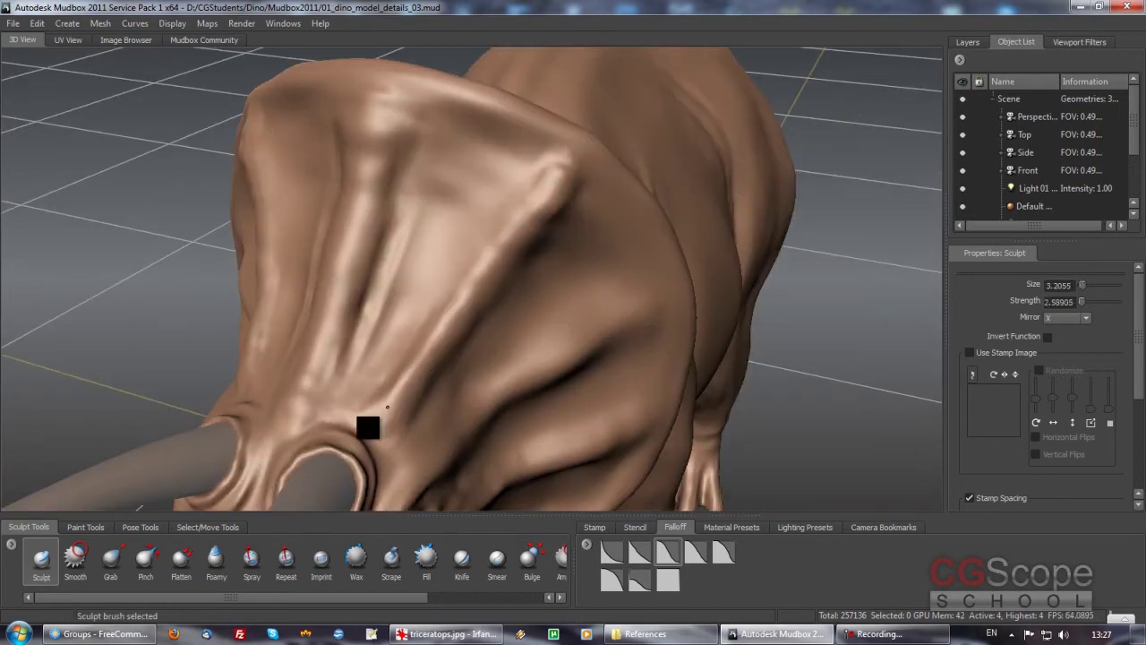
pyautogui.moveTo(412, 335)
pyautogui.keyDown('alt'); pyautogui.mouseDown()
pyautogui.moveTo(498, 182)
pyautogui.moveTo(508, 183)
pyautogui.moveTo(481, 242)
pyautogui.mouseUp(); pyautogui.keyUp('alt')
pyautogui.moveTo(435, 379)
pyautogui.keyDown('alt'); pyautogui.mouseDown()
pyautogui.moveTo(508, 169)
pyautogui.moveTo(477, 232)
pyautogui.mouseUp(); pyautogui.keyUp('alt')
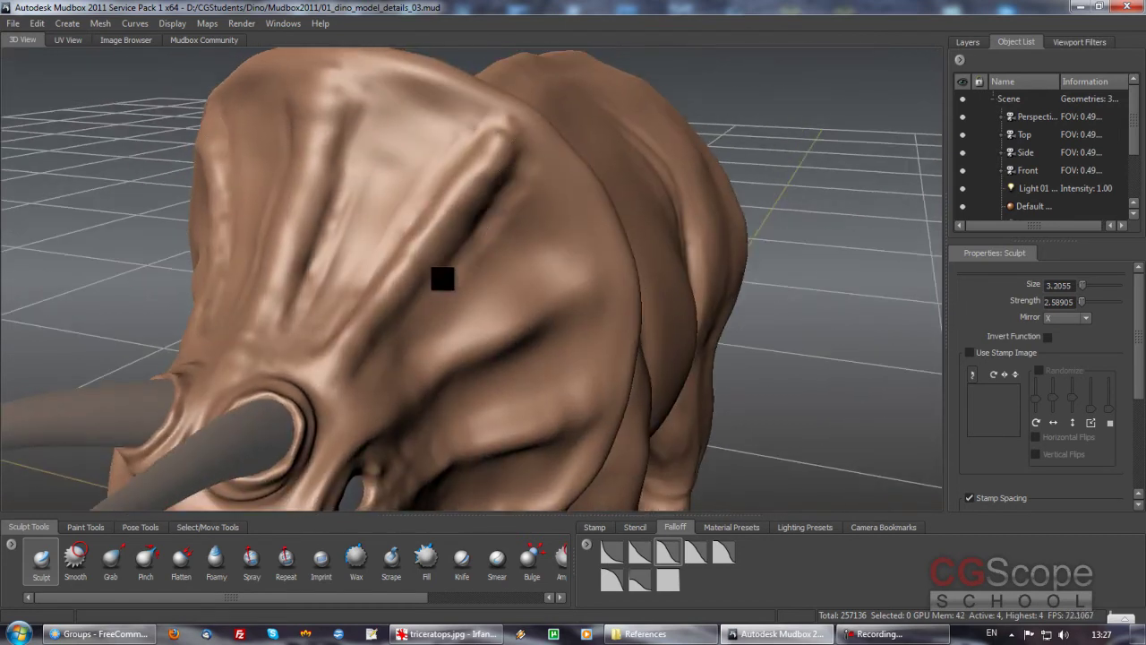
pyautogui.moveTo(442, 285); pyautogui.dragTo(378, 360)
pyautogui.keyDown('alt'); pyautogui.moveTo(468, 269); pyautogui.dragTo(402, 355); pyautogui.keyUp('alt')
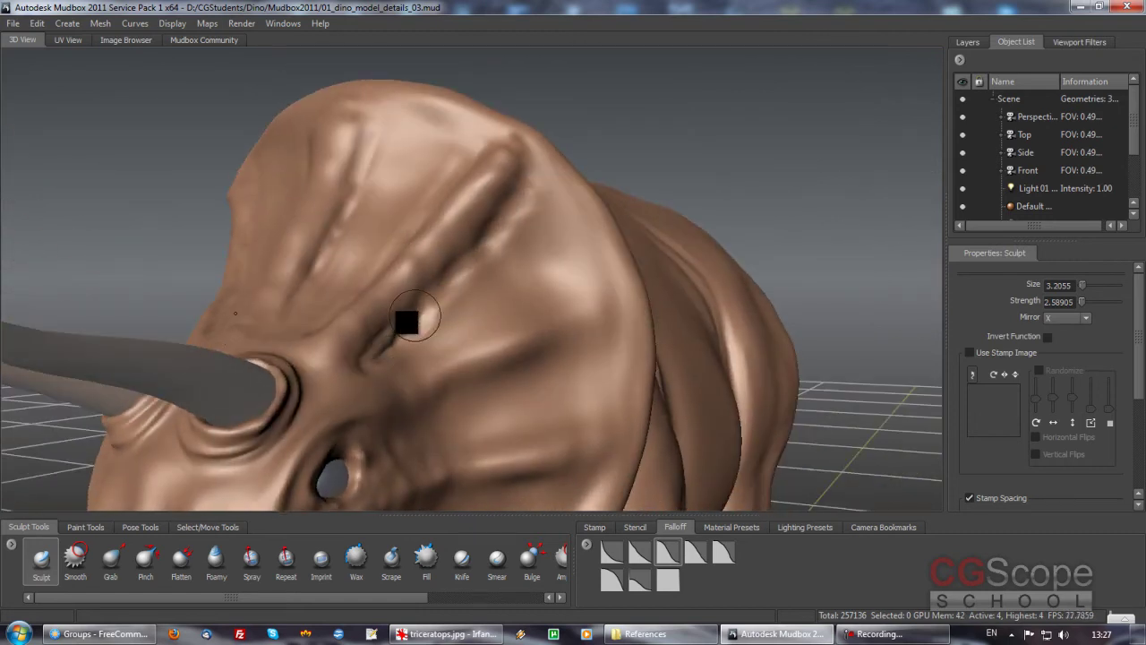
pyautogui.keyDown('alt'); pyautogui.moveTo(427, 318); pyautogui.dragTo(385, 358); pyautogui.keyUp('alt')
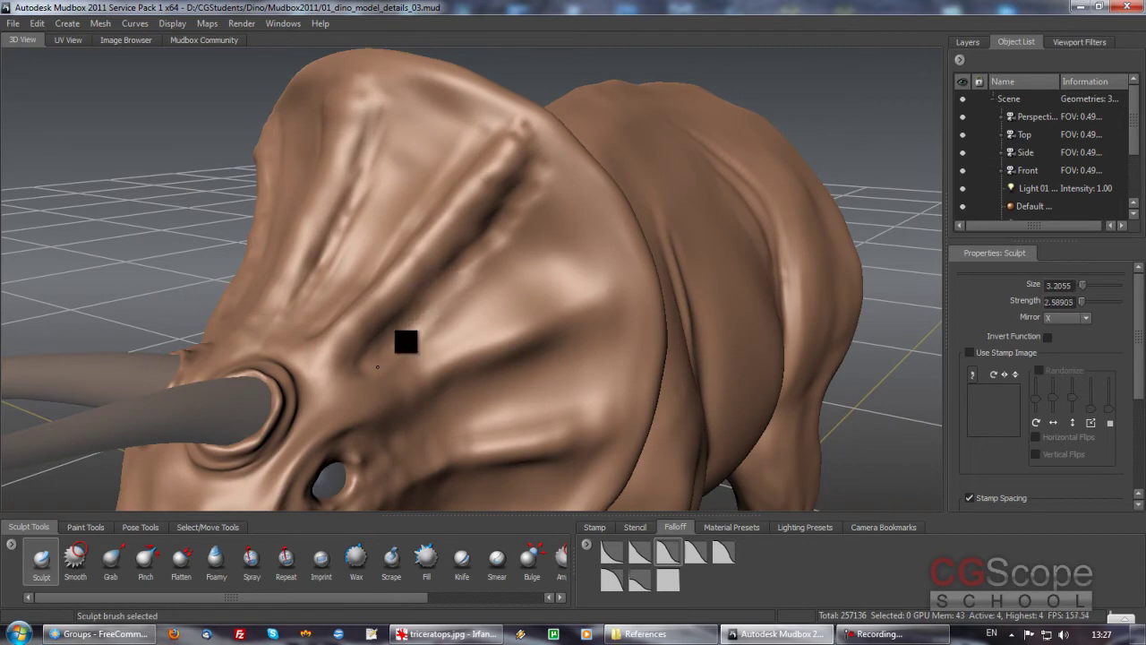
pyautogui.keyDown('alt'); pyautogui.moveTo(453, 288); pyautogui.dragTo(449, 159); pyautogui.keyUp('alt')
# Soften the new frill crease with a quick smoothing pass.
pyautogui.press('shift')
pyautogui.moveTo(374, 221)
pyautogui.keyDown('alt'); pyautogui.mouseDown()
pyautogui.moveTo(435, 187)
pyautogui.moveTo(452, 101)
pyautogui.mouseUp(); pyautogui.keyUp('alt')
pyautogui.moveTo(435, 274)
pyautogui.keyDown('alt'); pyautogui.mouseDown()
pyautogui.moveTo(435, 302)
pyautogui.moveTo(447, 192)
pyautogui.mouseUp(); pyautogui.keyUp('alt')
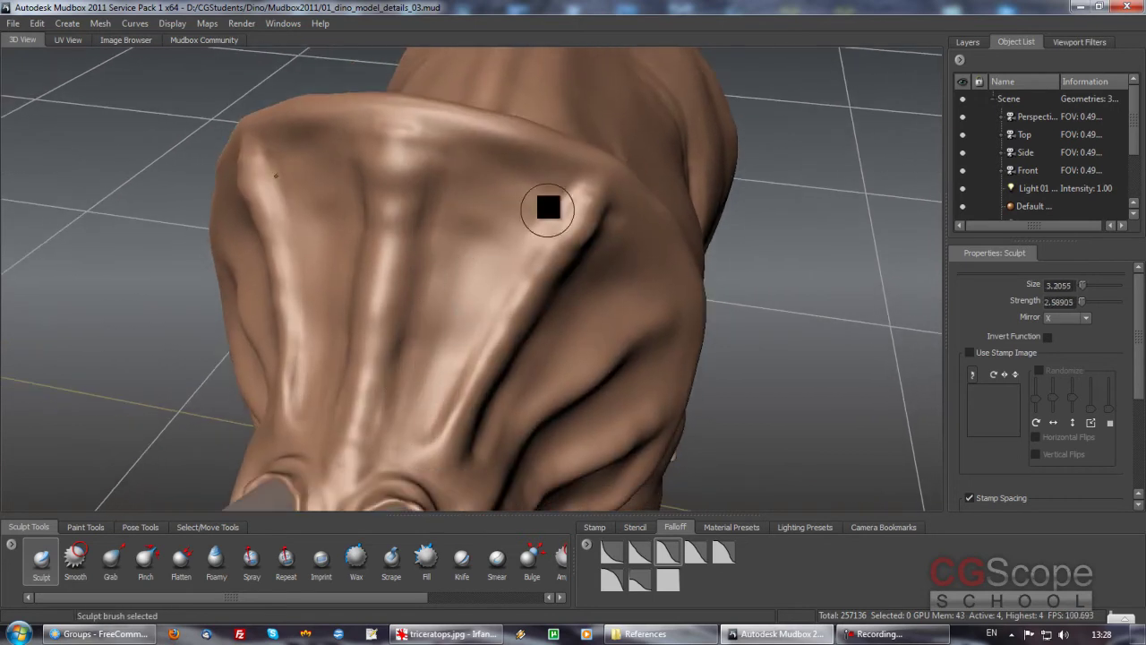
pyautogui.moveTo(492, 315)
pyautogui.keyDown('alt'); pyautogui.mouseDown()
pyautogui.moveTo(417, 301)
pyautogui.moveTo(493, 320)
pyautogui.moveTo(507, 248)
pyautogui.moveTo(514, 291)
pyautogui.moveTo(606, 259)
pyautogui.moveTo(586, 302)
pyautogui.moveTo(522, 274)
pyautogui.moveTo(367, 279)
pyautogui.moveTo(548, 223)
pyautogui.mouseUp(); pyautogui.keyUp('alt')
# Sharpen the ridge running up the frill beside the eye.
pyautogui.moveTo(528, 255)
pyautogui.keyDown('alt'); pyautogui.mouseDown(button='right')
pyautogui.moveTo(511, 256)
pyautogui.moveTo(635, 248)
pyautogui.mouseUp(button='right'); pyautogui.keyUp('alt')
pyautogui.moveTo(635, 248)
pyautogui.keyDown('alt'); pyautogui.mouseDown()
pyautogui.moveTo(550, 251)
pyautogui.moveTo(578, 233)
pyautogui.mouseUp(); pyautogui.keyUp('alt')
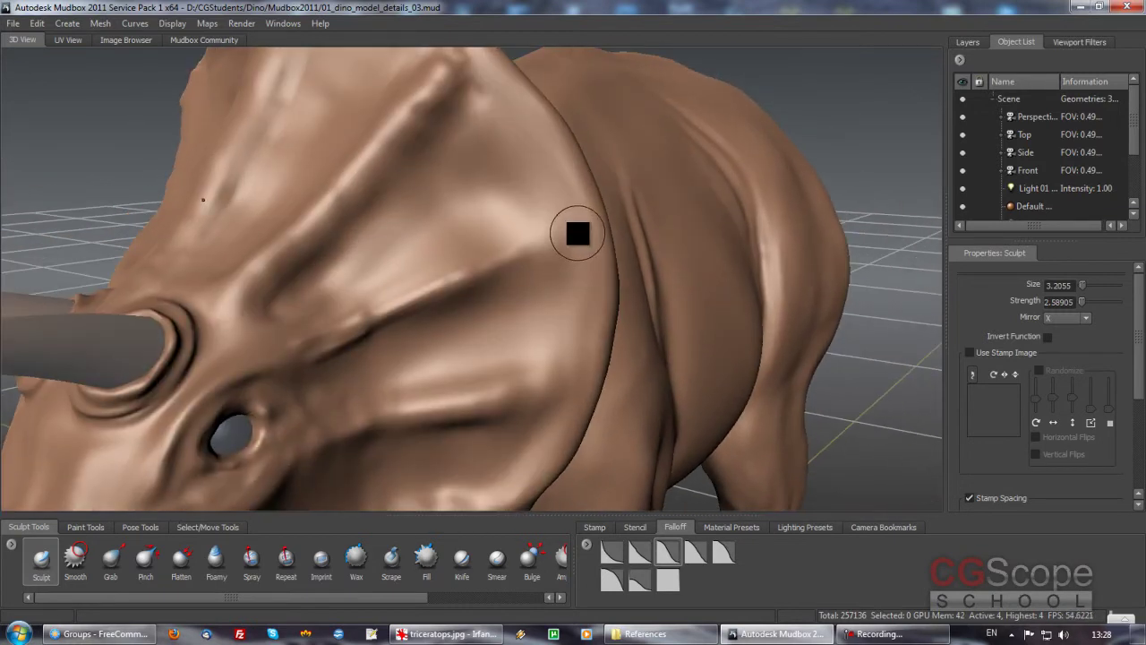
pyautogui.moveTo(474, 282); pyautogui.dragTo(583, 227)
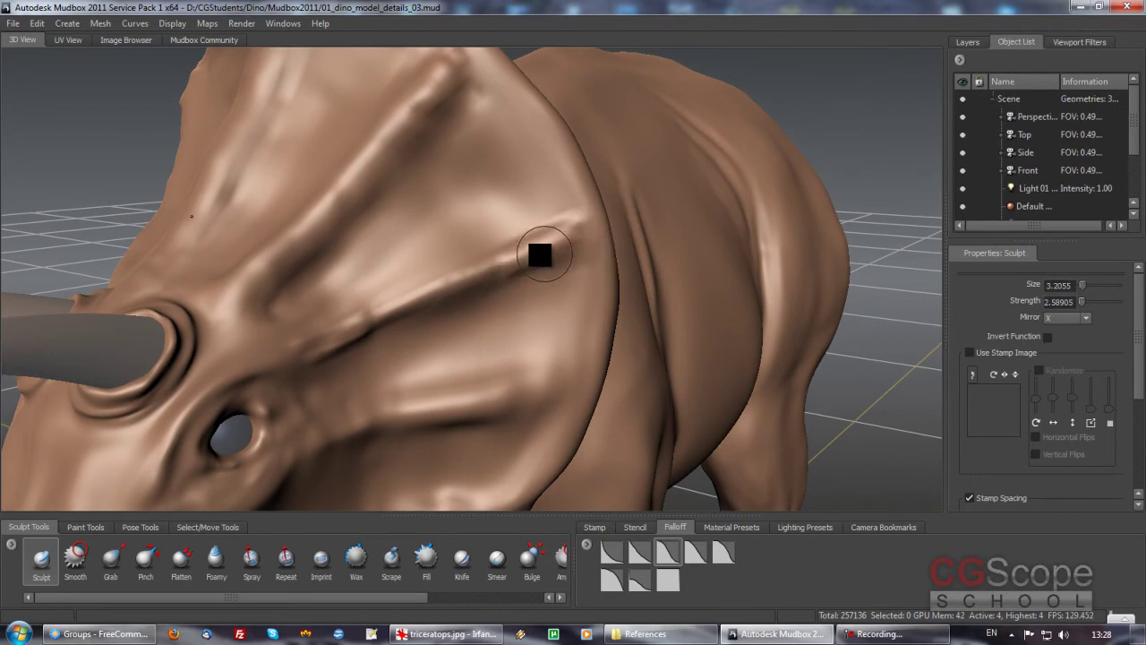
pyautogui.moveTo(396, 332)
pyautogui.keyDown('alt'); pyautogui.mouseDown()
pyautogui.moveTo(308, 357)
pyautogui.moveTo(403, 303)
pyautogui.mouseUp(); pyautogui.keyUp('alt')
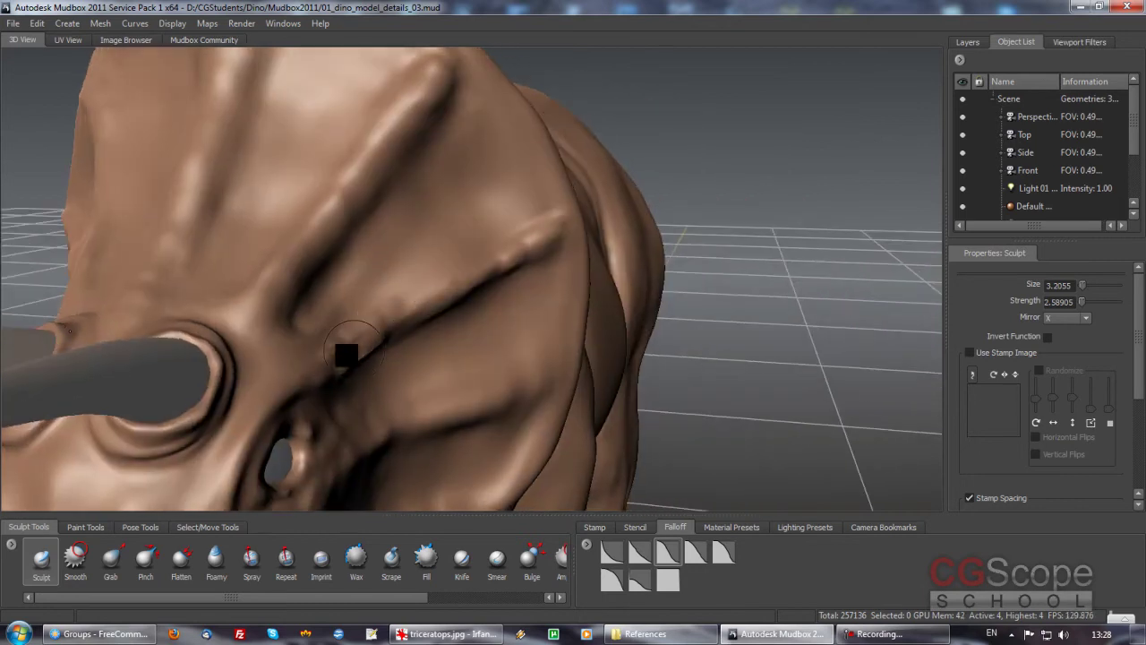
pyautogui.keyDown('alt'); pyautogui.moveTo(400, 321); pyautogui.dragTo(360, 335); pyautogui.keyUp('alt')
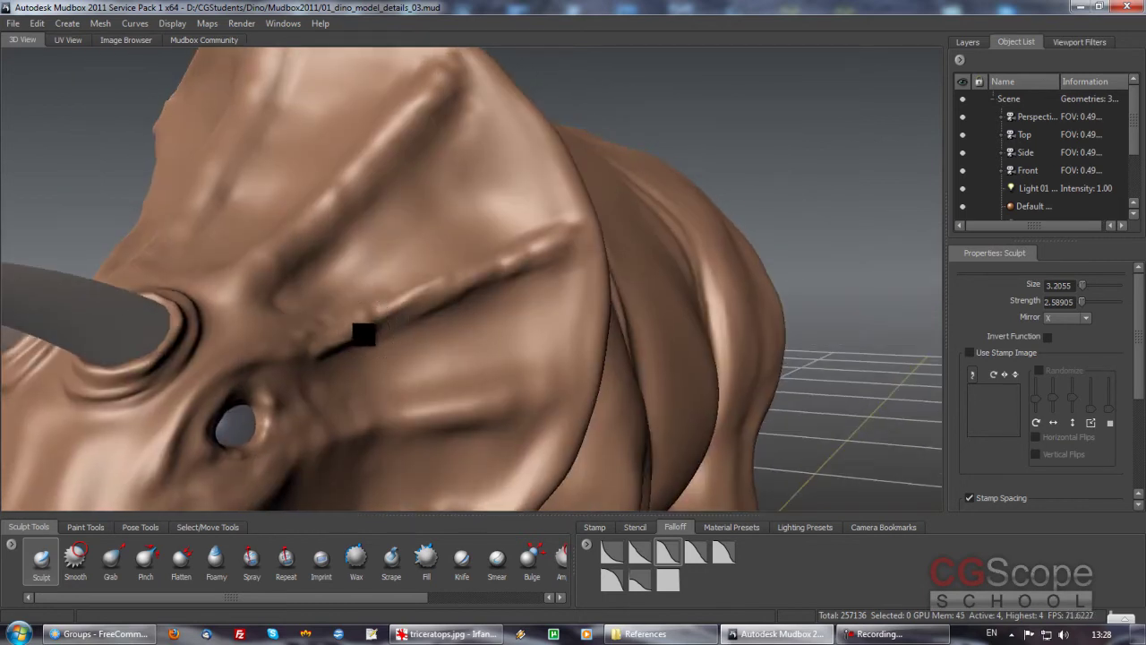
pyautogui.keyDown('alt'); pyautogui.moveTo(426, 300); pyautogui.dragTo(485, 249); pyautogui.keyUp('alt')
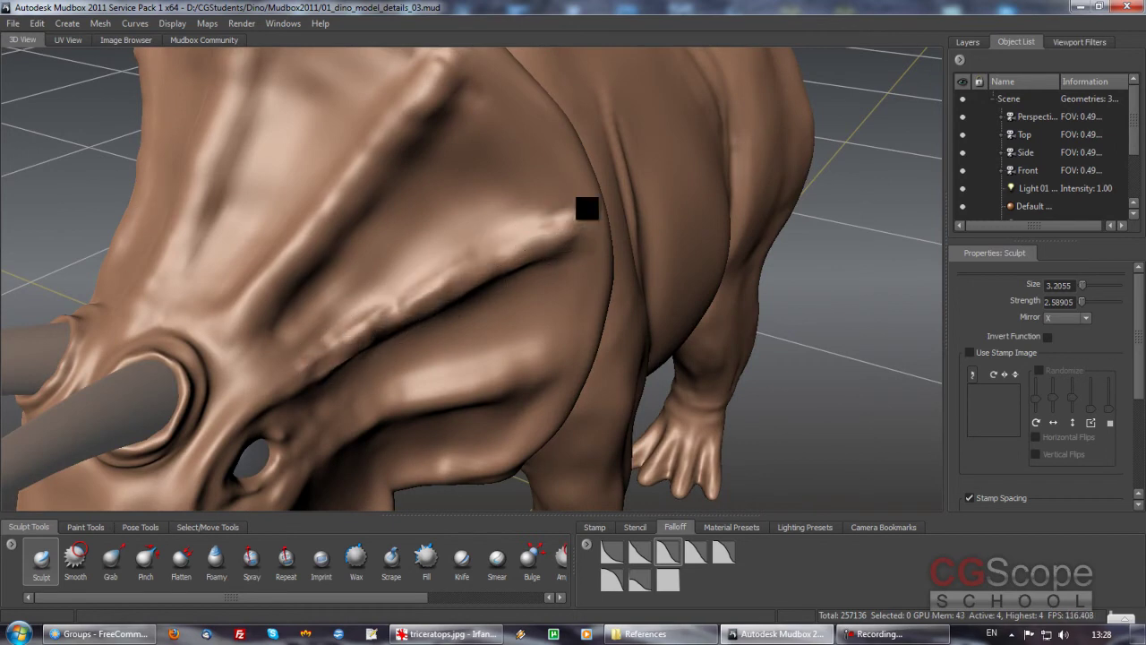
pyautogui.moveTo(558, 256)
pyautogui.keyDown('alt'); pyautogui.mouseDown()
pyautogui.moveTo(504, 266)
pyautogui.moveTo(478, 297)
pyautogui.moveTo(445, 307)
pyautogui.mouseUp(); pyautogui.keyUp('alt')
# Smooth the area, then raise the brow ridge above the eye and crease it.
pyautogui.press('shift')
pyautogui.keyDown('alt'); pyautogui.moveTo(339, 352); pyautogui.dragTo(309, 334); pyautogui.keyUp('alt')
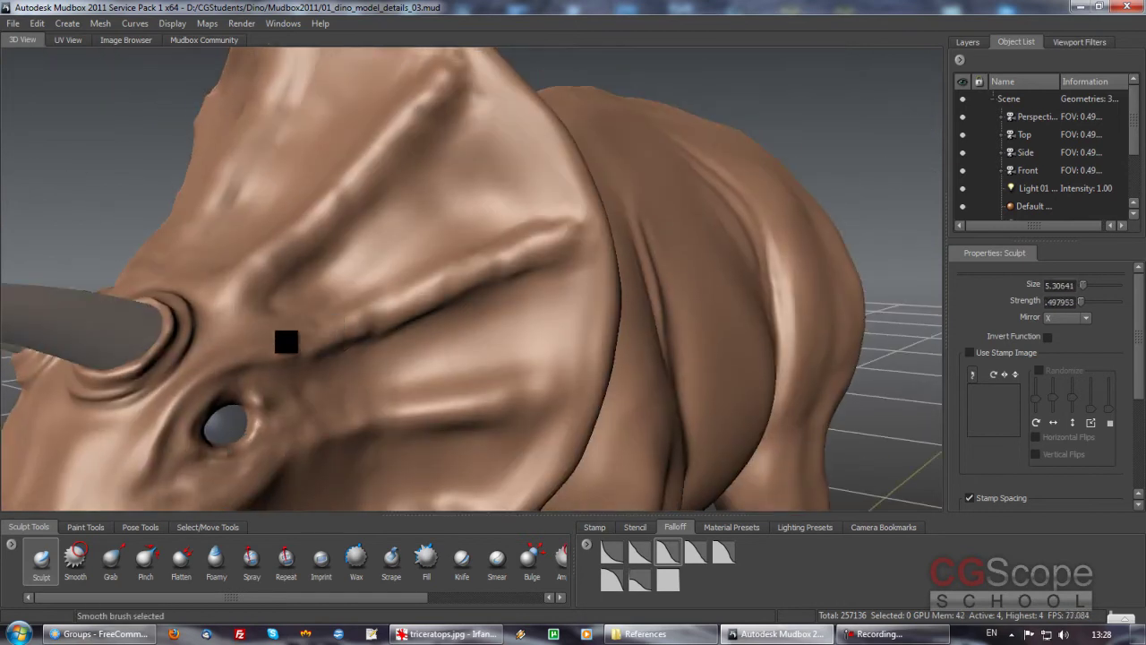
pyautogui.moveTo(476, 291)
pyautogui.keyDown('alt'); pyautogui.mouseDown()
pyautogui.moveTo(501, 307)
pyautogui.moveTo(366, 327)
pyautogui.mouseUp(); pyautogui.keyUp('alt')
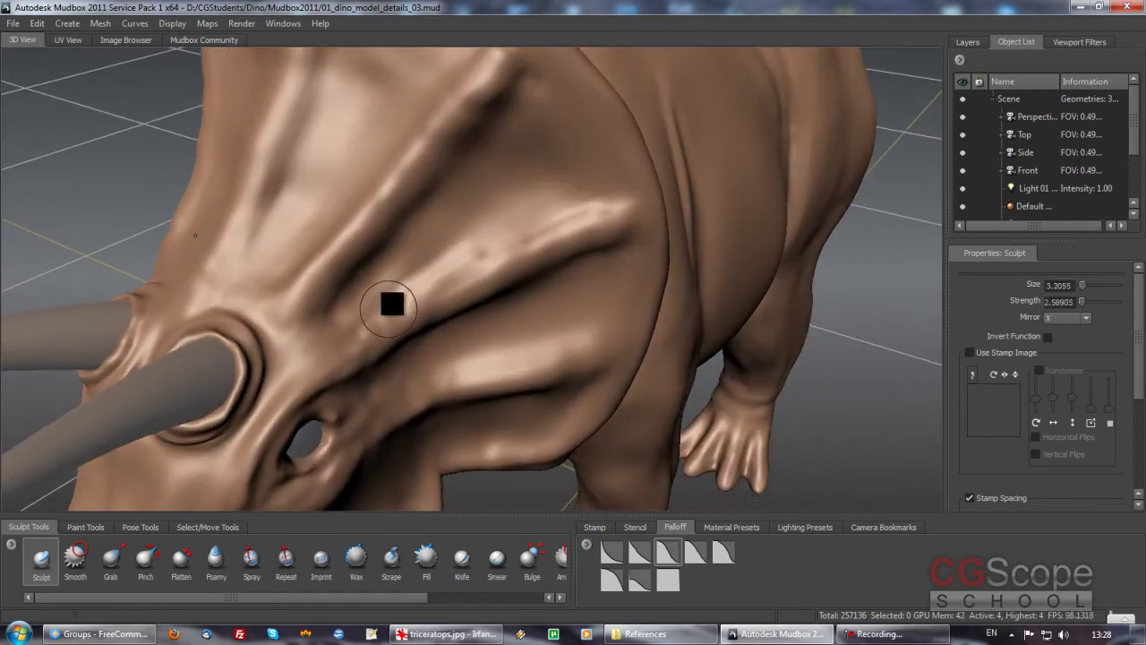
pyautogui.moveTo(619, 184); pyautogui.dragTo(353, 325)
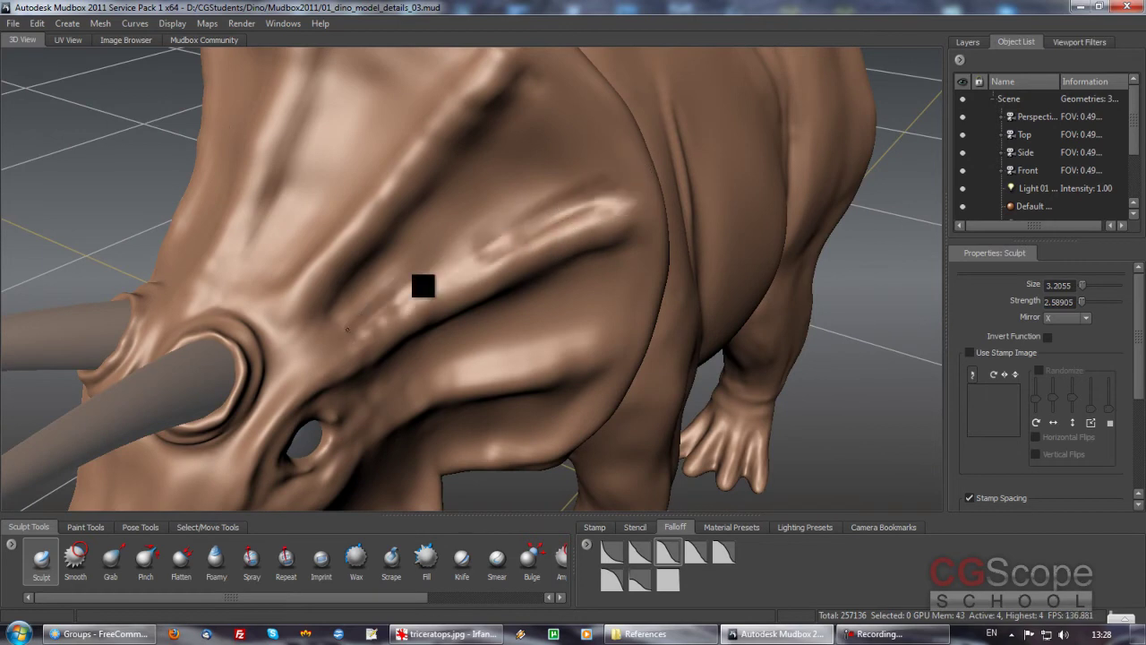
pyautogui.keyDown('alt'); pyautogui.moveTo(540, 307); pyautogui.dragTo(430, 307); pyautogui.keyUp('alt')
pyautogui.moveTo(366, 342)
pyautogui.mouseDown()
pyautogui.moveTo(552, 281)
pyautogui.moveTo(609, 317)
pyautogui.moveTo(568, 174)
pyautogui.mouseUp()
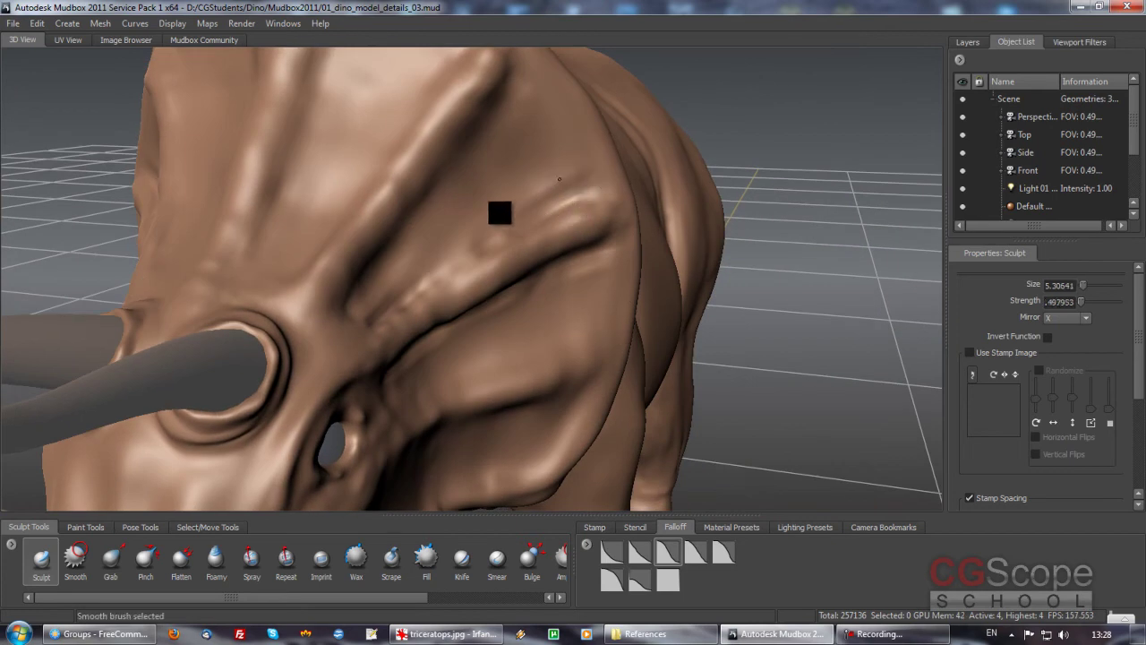
pyautogui.moveTo(374, 320)
pyautogui.keyDown('alt'); pyautogui.mouseDown()
pyautogui.moveTo(481, 325)
pyautogui.moveTo(368, 356)
pyautogui.moveTo(516, 286)
pyautogui.moveTo(550, 301)
pyautogui.moveTo(519, 283)
pyautogui.moveTo(483, 311)
pyautogui.moveTo(494, 302)
pyautogui.moveTo(420, 289)
pyautogui.mouseUp(); pyautogui.keyUp('alt')
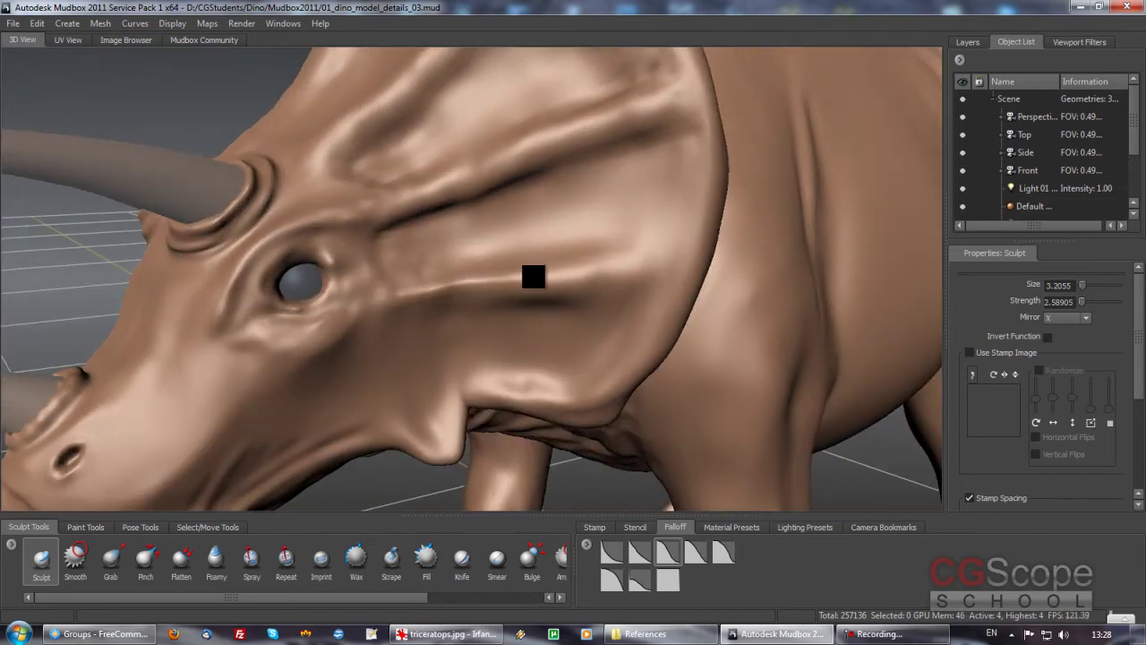
# Carve grooves into the skin just behind the eye.
pyautogui.keyDown('alt'); pyautogui.moveTo(640, 274); pyautogui.dragTo(657, 271); pyautogui.keyUp('alt')
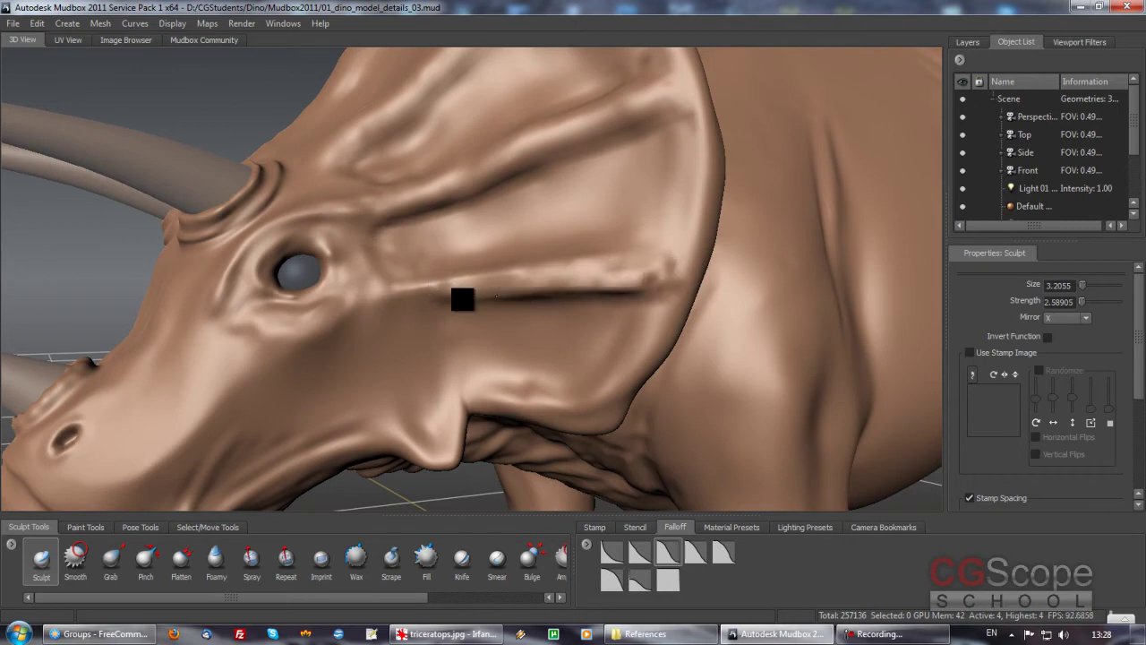
pyautogui.moveTo(435, 310)
pyautogui.keyDown('alt'); pyautogui.mouseDown()
pyautogui.moveTo(362, 307)
pyautogui.moveTo(392, 268)
pyautogui.mouseUp(); pyautogui.keyUp('alt')
pyautogui.moveTo(379, 317); pyautogui.dragTo(448, 300)
pyautogui.moveTo(599, 252)
pyautogui.keyDown('alt'); pyautogui.mouseDown()
pyautogui.moveTo(589, 244)
pyautogui.moveTo(603, 254)
pyautogui.moveTo(436, 302)
pyautogui.mouseUp(); pyautogui.keyUp('alt')
pyautogui.keyDown('alt'); pyautogui.moveTo(360, 322); pyautogui.dragTo(435, 307); pyautogui.keyUp('alt')
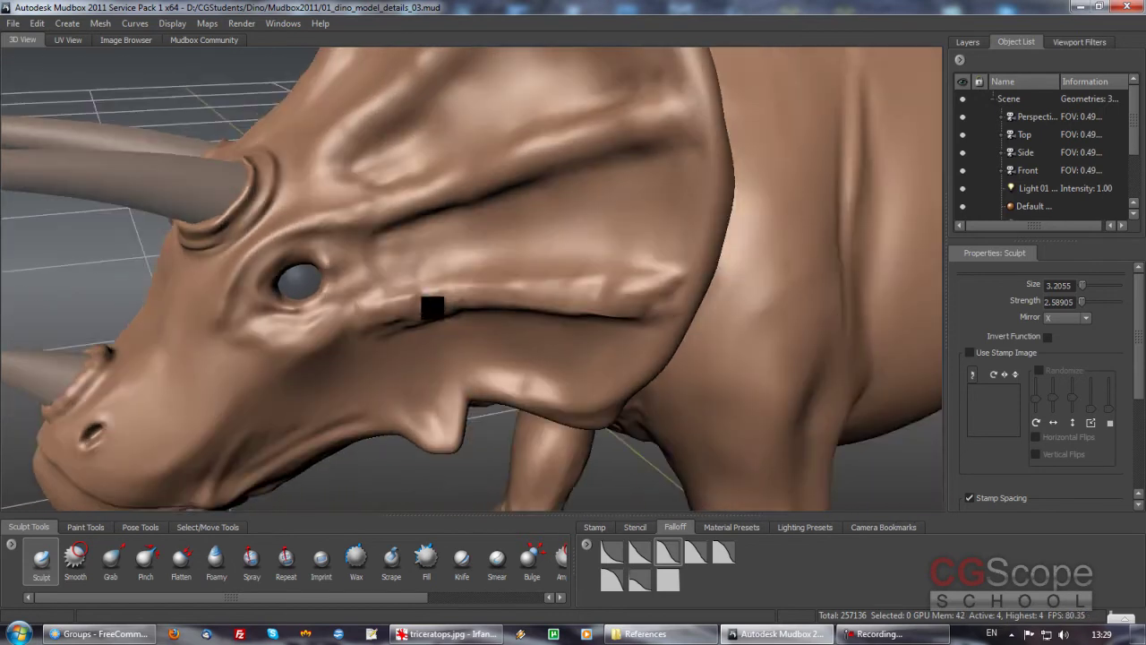
pyautogui.moveTo(376, 336)
pyautogui.keyDown('alt'); pyautogui.mouseDown()
pyautogui.moveTo(481, 299)
pyautogui.moveTo(692, 257)
pyautogui.mouseUp(); pyautogui.keyUp('alt')
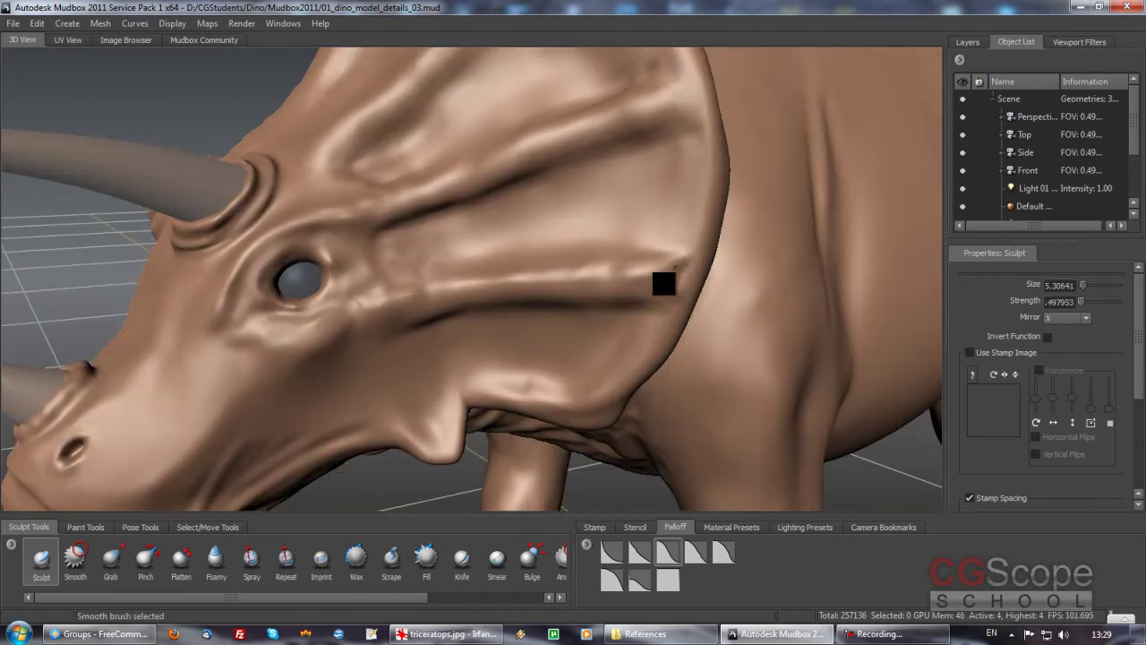
# Sculpt a bumpy ridge and a horizontal groove on the frill, then smooth the ridge.
pyautogui.moveTo(599, 276)
pyautogui.keyDown('alt'); pyautogui.mouseDown()
pyautogui.moveTo(622, 299)
pyautogui.moveTo(604, 283)
pyautogui.mouseUp(); pyautogui.keyUp('alt')
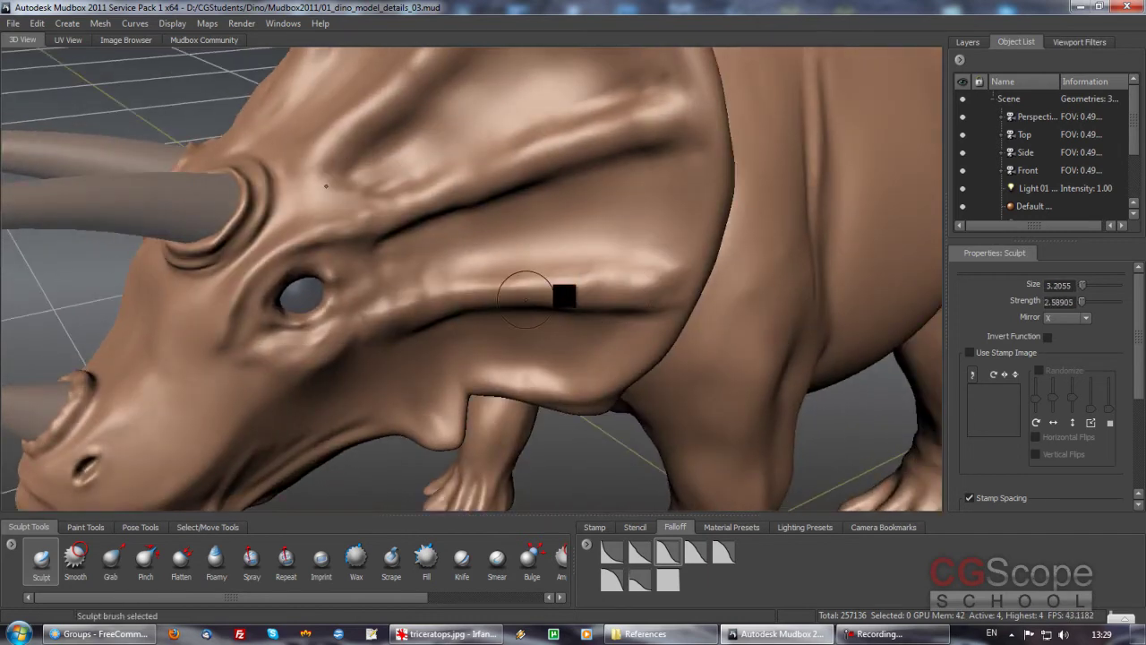
pyautogui.moveTo(667, 261)
pyautogui.mouseDown()
pyautogui.moveTo(519, 263)
pyautogui.moveTo(423, 281)
pyautogui.moveTo(573, 269)
pyautogui.moveTo(376, 312)
pyautogui.mouseUp()
pyautogui.moveTo(467, 316)
pyautogui.mouseDown()
pyautogui.moveTo(528, 287)
pyautogui.moveTo(671, 295)
pyautogui.moveTo(500, 300)
pyautogui.mouseUp()
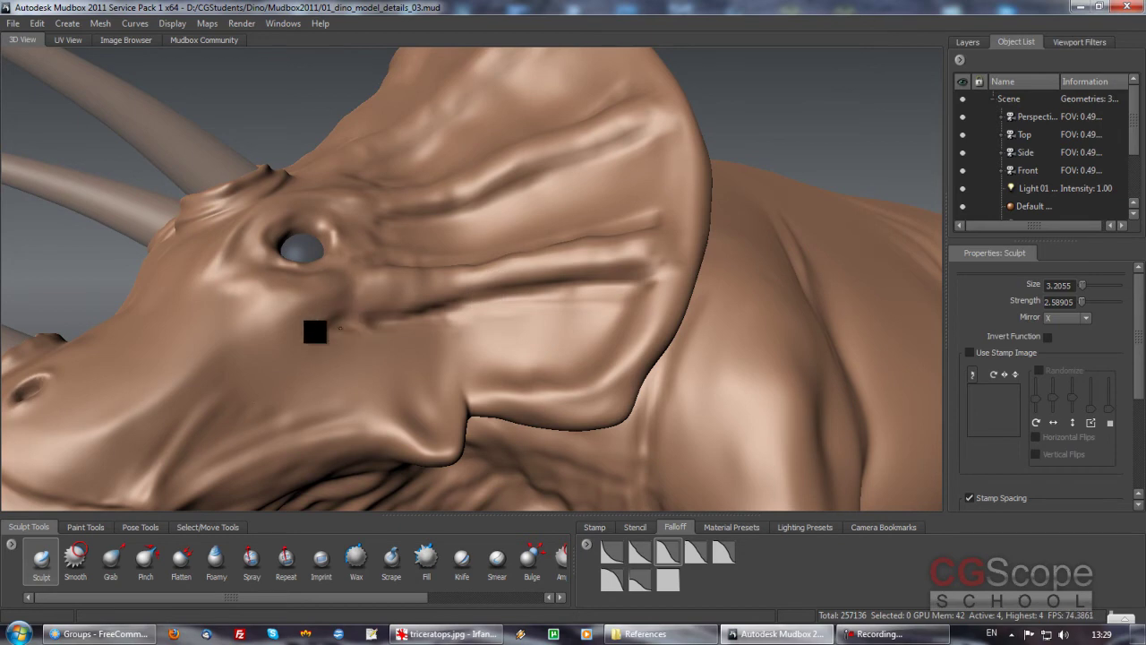
pyautogui.keyDown('alt'); pyautogui.moveTo(379, 347); pyautogui.dragTo(279, 365); pyautogui.keyUp('alt')
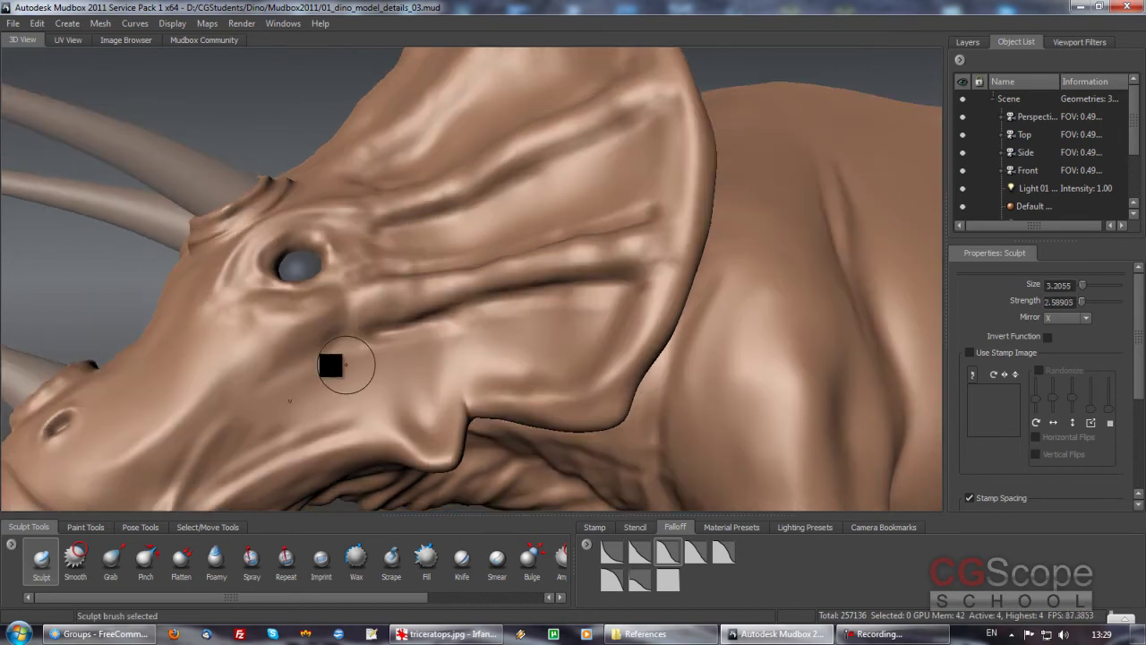
pyautogui.keyDown('alt'); pyautogui.moveTo(543, 250); pyautogui.dragTo(606, 245); pyautogui.keyUp('alt')
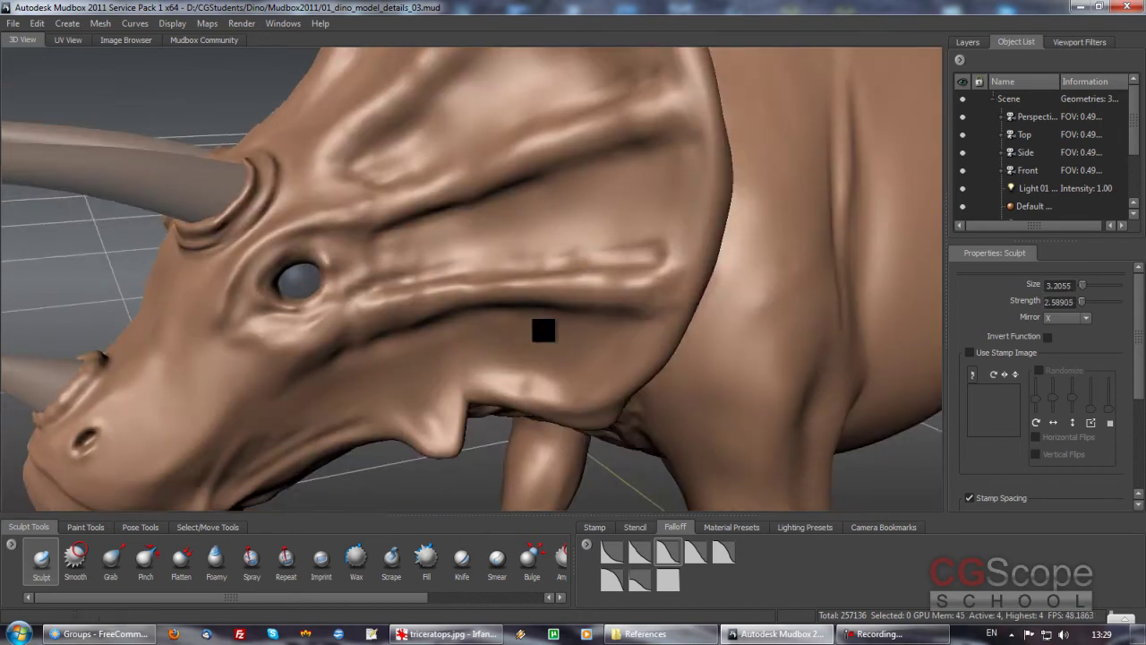
pyautogui.keyDown('shift'); pyautogui.moveTo(490, 267); pyautogui.dragTo(424, 277); pyautogui.keyUp('shift')
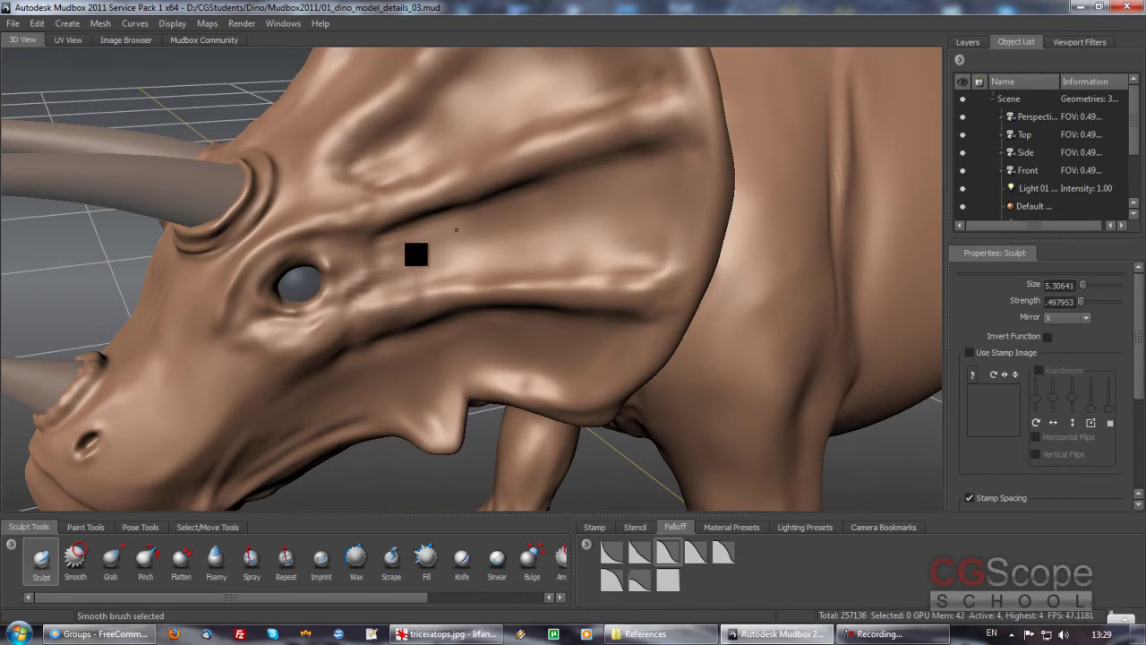
# Turn to a side view of the head and return to the Sculpt brush.
pyautogui.keyDown('alt'); pyautogui.moveTo(611, 236); pyautogui.dragTo(589, 258); pyautogui.keyUp('alt')
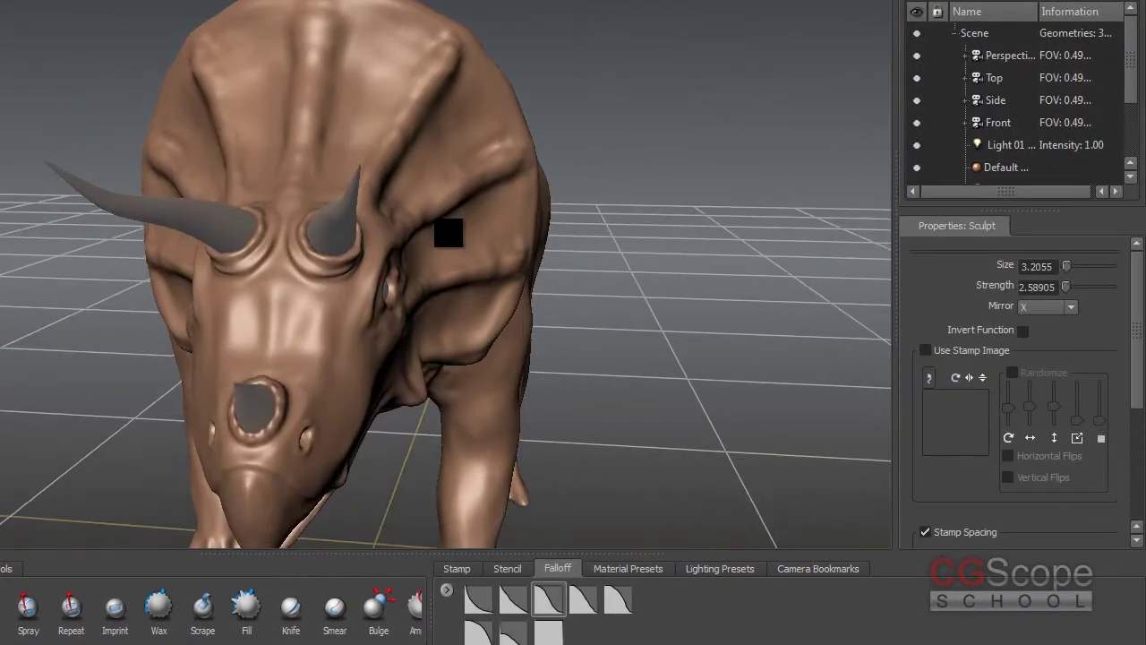
pyautogui.moveTo(448, 233)
pyautogui.keyDown('alt'); pyautogui.mouseDown()
pyautogui.moveTo(552, 236)
pyautogui.moveTo(627, 197)
pyautogui.moveTo(343, 225)
pyautogui.mouseUp(); pyautogui.keyUp('alt')
pyautogui.moveTo(380, 293)
pyautogui.keyDown('alt'); pyautogui.mouseDown(button='right')
pyautogui.moveTo(363, 328)
pyautogui.moveTo(480, 366)
pyautogui.moveTo(409, 337)
pyautogui.mouseUp(button='right'); pyautogui.keyUp('alt')
pyautogui.moveTo(410, 336)
pyautogui.keyDown('alt'); pyautogui.mouseDown()
pyautogui.moveTo(412, 296)
pyautogui.moveTo(458, 319)
pyautogui.moveTo(467, 224)
pyautogui.moveTo(512, 225)
pyautogui.moveTo(552, 205)
pyautogui.moveTo(456, 200)
pyautogui.moveTo(433, 127)
pyautogui.moveTo(474, 81)
pyautogui.mouseUp(); pyautogui.keyUp('alt')
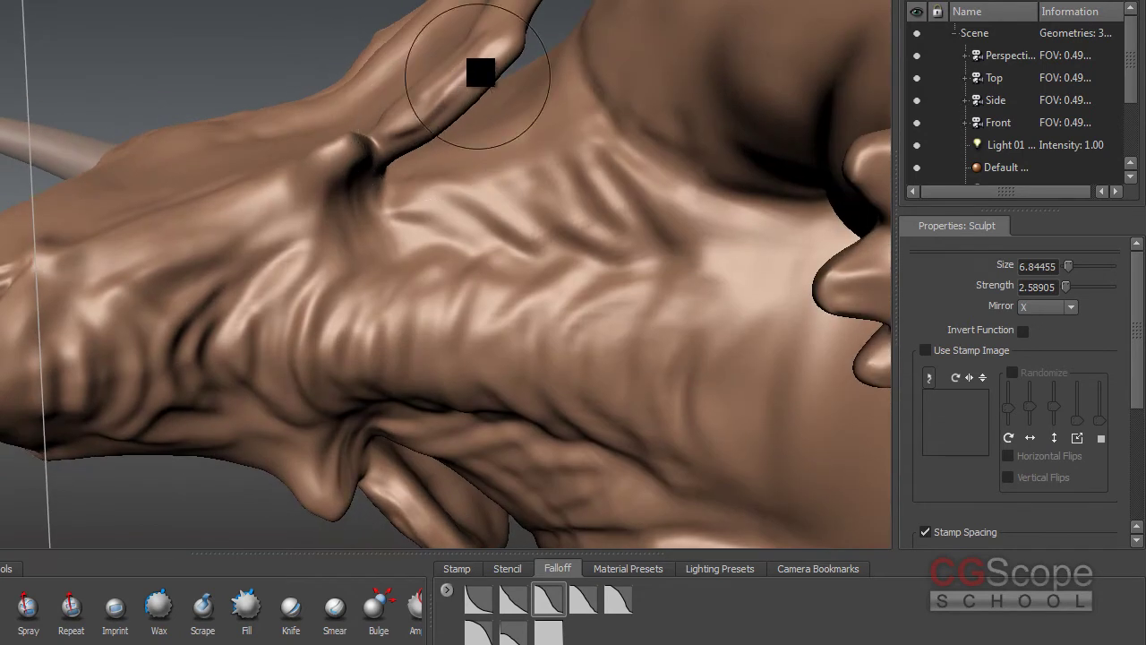
pyautogui.moveTo(412, 128)
pyautogui.mouseDown()
pyautogui.moveTo(460, 116)
pyautogui.moveTo(391, 131)
pyautogui.moveTo(457, 199)
pyautogui.moveTo(511, 227)
pyautogui.moveTo(494, 251)
pyautogui.moveTo(382, 296)
pyautogui.moveTo(350, 358)
pyautogui.mouseUp()
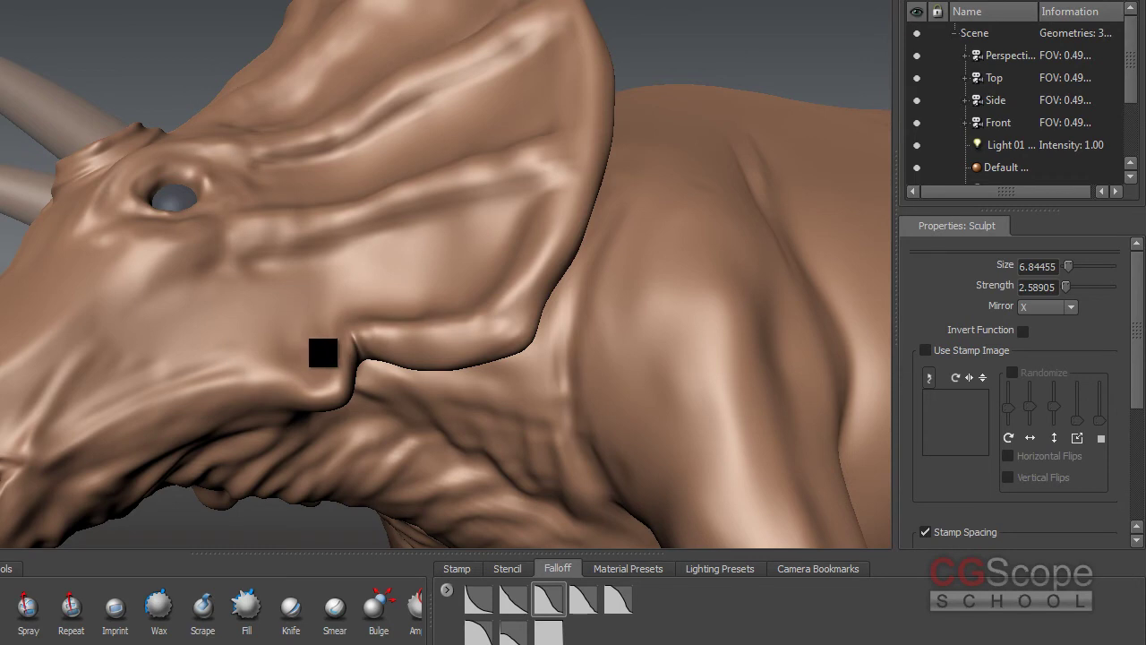
pyautogui.moveTo(328, 346); pyautogui.dragTo(325, 334)
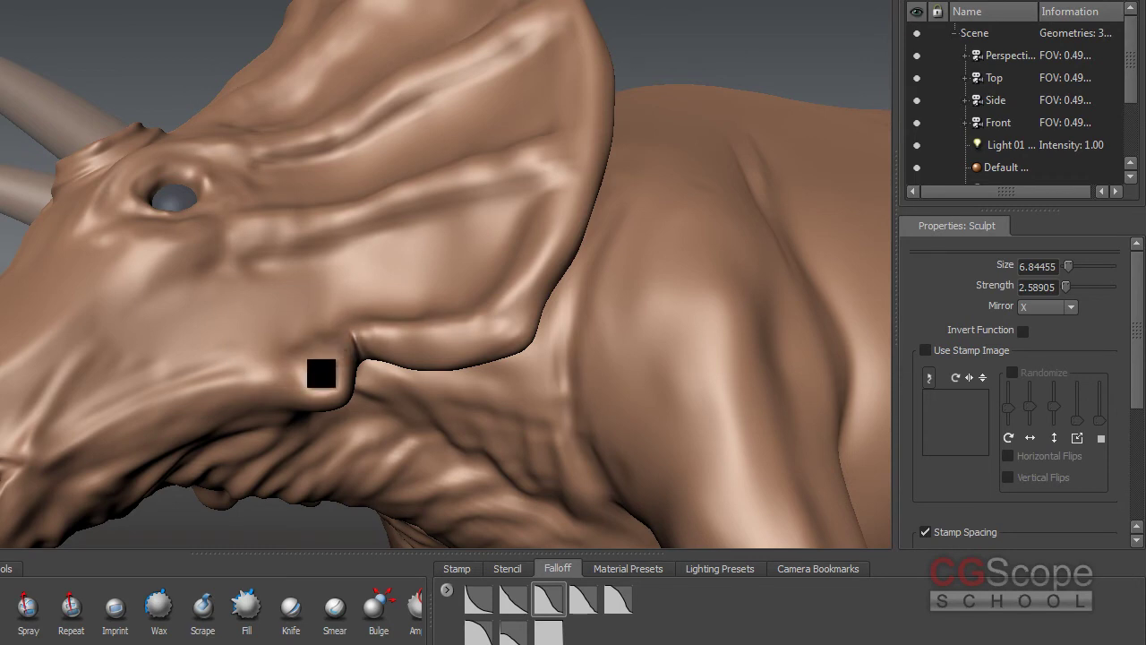
pyautogui.hotkey('ctrl', 'z')
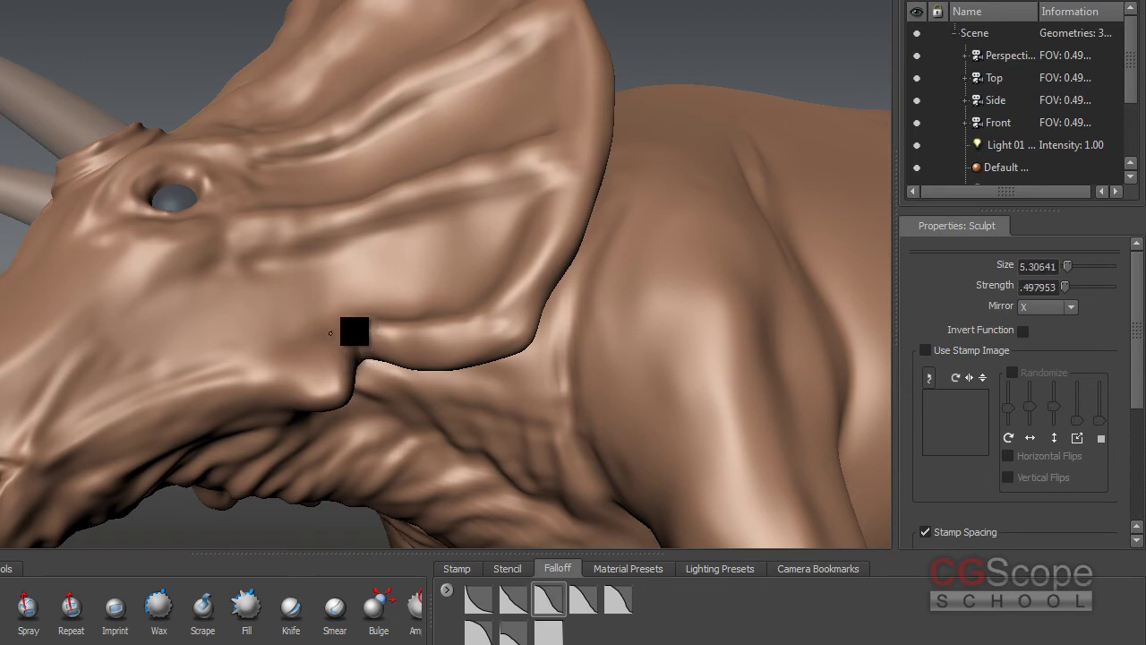
# Reshape the cheek and jaw, then reduce the Sculpt brush size to 3.67.
pyautogui.moveTo(416, 336)
pyautogui.keyDown('alt'); pyautogui.mouseDown()
pyautogui.moveTo(359, 286)
pyautogui.moveTo(398, 174)
pyautogui.mouseUp(); pyautogui.keyUp('alt')
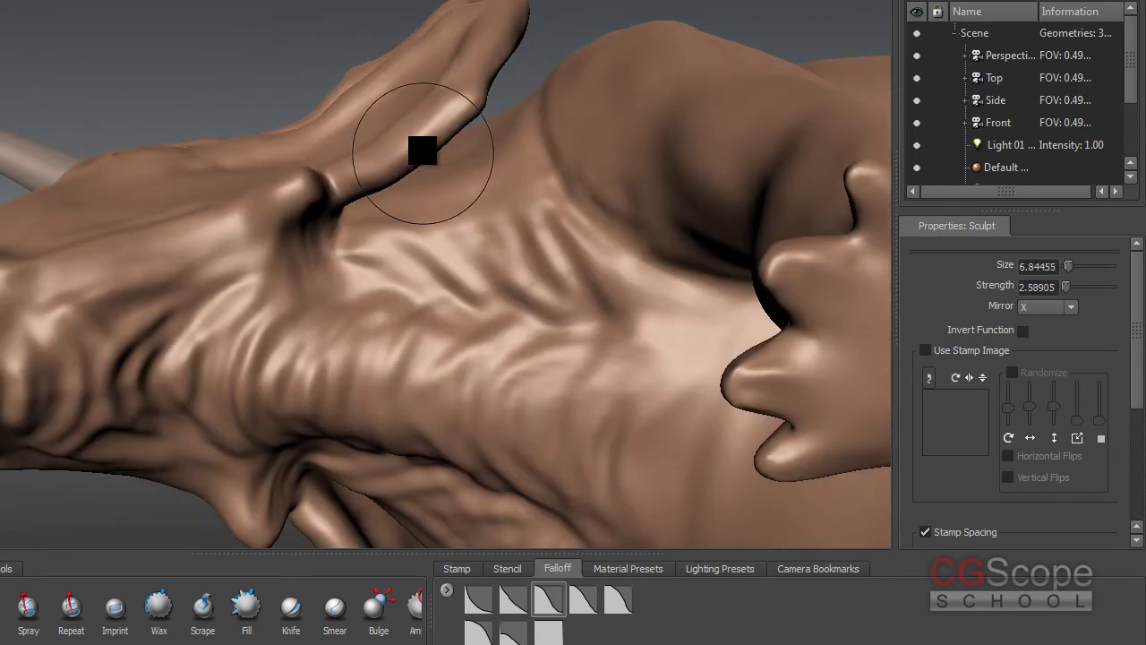
pyautogui.keyDown('alt'); pyautogui.moveTo(473, 107); pyautogui.dragTo(460, 257); pyautogui.keyUp('alt')
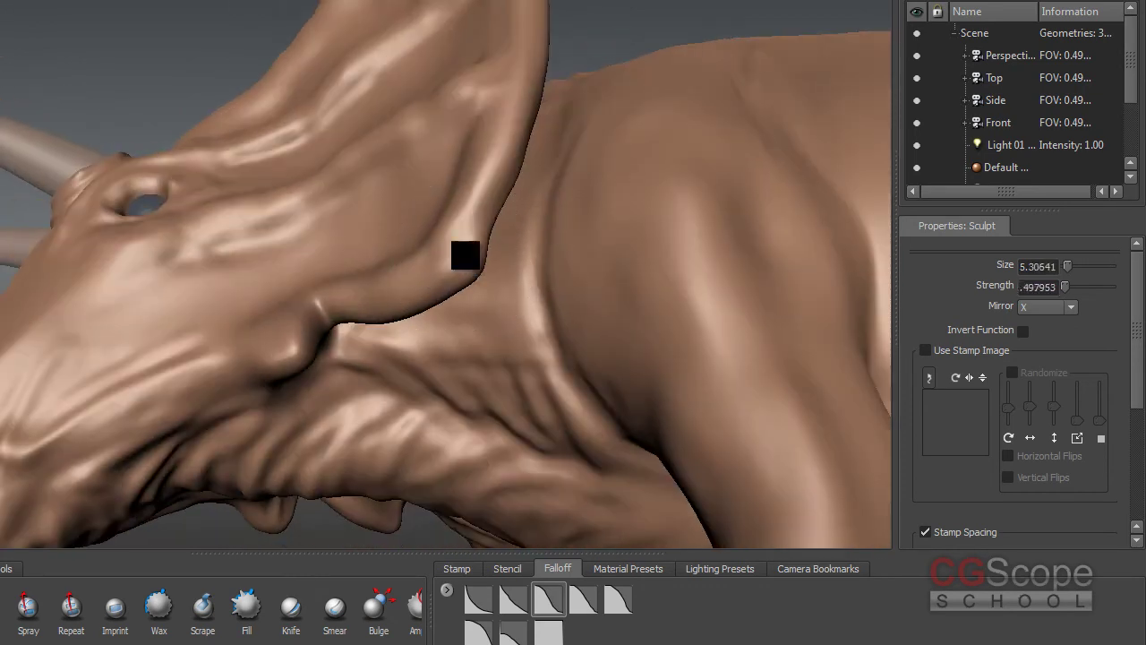
pyautogui.moveTo(489, 203)
pyautogui.keyDown('alt'); pyautogui.mouseDown()
pyautogui.moveTo(519, 328)
pyautogui.moveTo(491, 367)
pyautogui.mouseUp(); pyautogui.keyUp('alt')
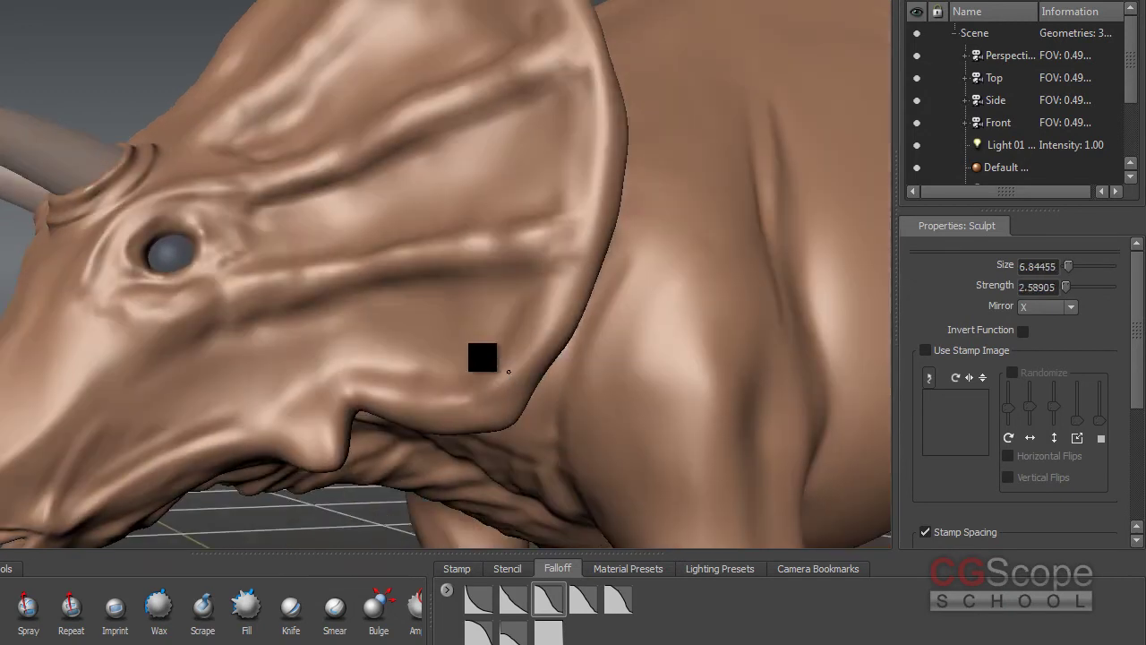
pyautogui.moveTo(512, 308)
pyautogui.mouseDown()
pyautogui.moveTo(366, 367)
pyautogui.moveTo(378, 366)
pyautogui.moveTo(389, 340)
pyautogui.moveTo(510, 329)
pyautogui.moveTo(486, 319)
pyautogui.moveTo(333, 364)
pyautogui.moveTo(488, 337)
pyautogui.mouseUp()
pyautogui.moveTo(272, 377)
pyautogui.keyDown('alt'); pyautogui.mouseDown()
pyautogui.moveTo(484, 332)
pyautogui.moveTo(381, 320)
pyautogui.moveTo(551, 364)
pyautogui.moveTo(521, 315)
pyautogui.moveTo(578, 298)
pyautogui.moveTo(368, 323)
pyautogui.moveTo(368, 276)
pyautogui.moveTo(573, 299)
pyautogui.mouseUp(); pyautogui.keyUp('alt')
pyautogui.moveTo(573, 299)
pyautogui.keyDown('alt'); pyautogui.mouseDown(button='right')
pyautogui.moveTo(453, 256)
pyautogui.moveTo(384, 256)
pyautogui.mouseUp(button='right'); pyautogui.keyUp('alt')
pyautogui.moveTo(379, 251)
pyautogui.mouseDown()
pyautogui.moveTo(355, 259)
pyautogui.moveTo(385, 255)
pyautogui.mouseUp()
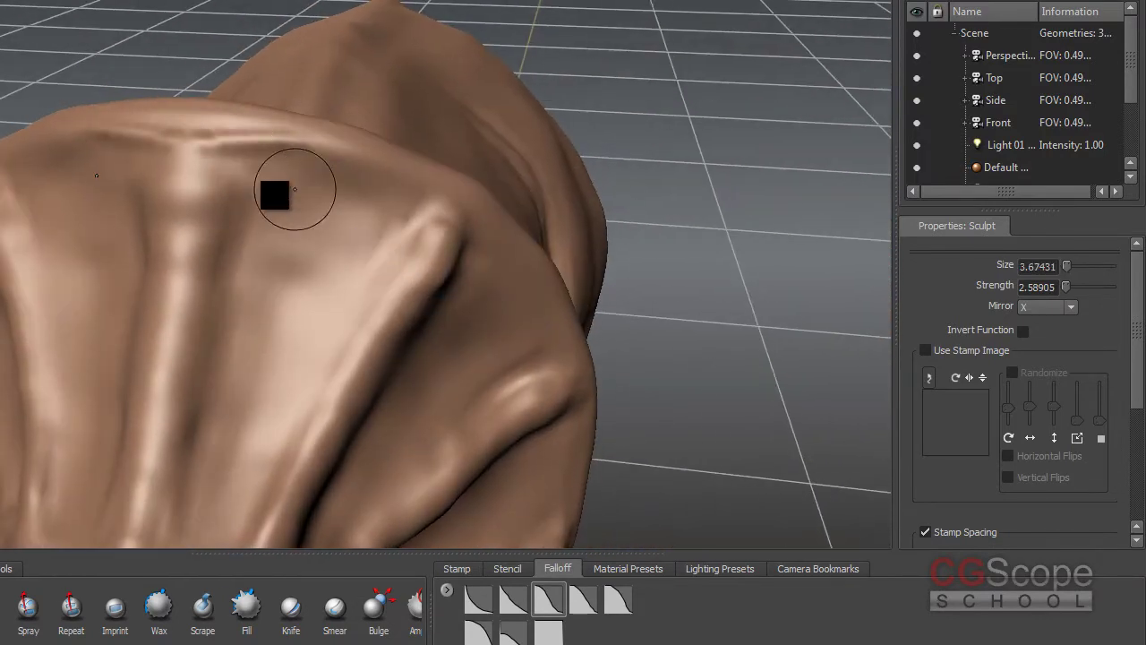
# Switch to the bottom-left Falloff preset and refine the shoulder surface.
pyautogui.keyDown('alt'); pyautogui.moveTo(316, 181); pyautogui.dragTo(318, 215); pyautogui.keyUp('alt')
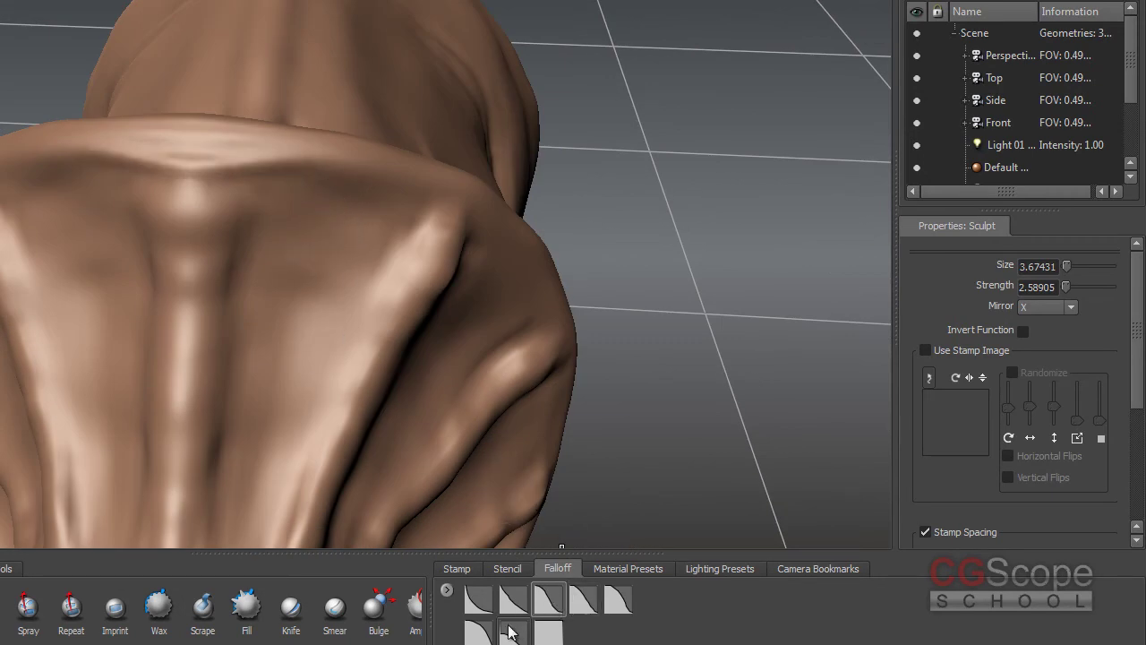
pyautogui.click(477, 631)
pyautogui.moveTo(236, 281)
pyautogui.keyDown('alt'); pyautogui.mouseDown()
pyautogui.moveTo(201, 161)
pyautogui.moveTo(261, 167)
pyautogui.mouseUp(); pyautogui.keyUp('alt')
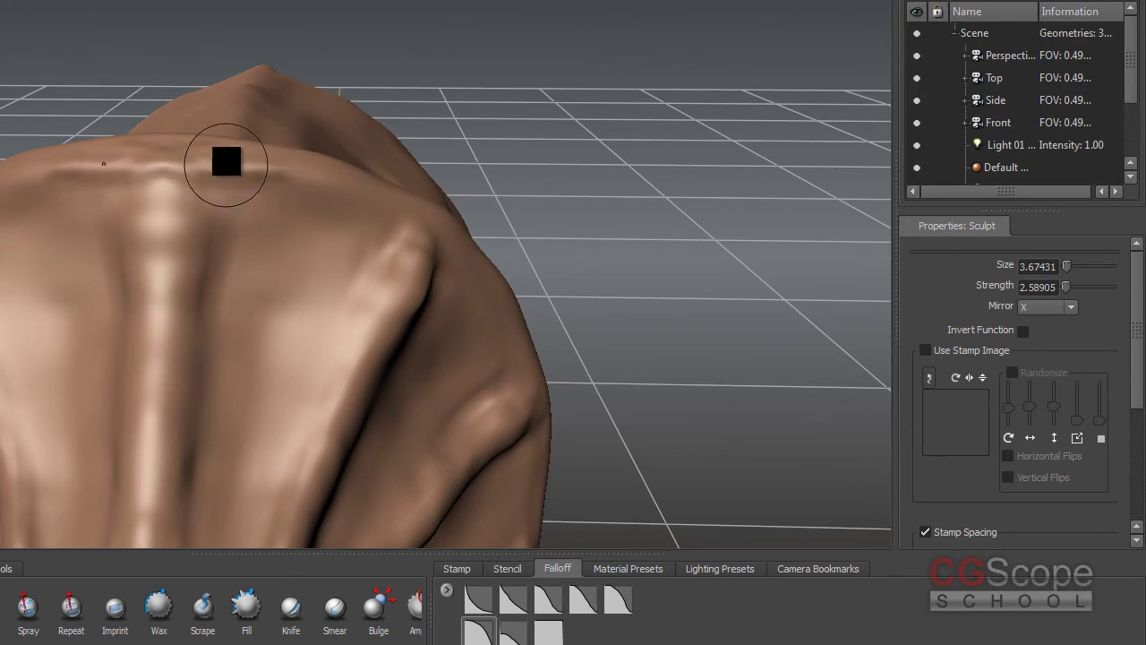
pyautogui.moveTo(392, 195); pyautogui.dragTo(432, 227)
# Raise a thin rim along the frill's rear edge where it meets the neck.
pyautogui.moveTo(485, 266)
pyautogui.keyDown('alt'); pyautogui.mouseDown()
pyautogui.moveTo(361, 256)
pyautogui.moveTo(360, 176)
pyautogui.mouseUp(); pyautogui.keyUp('alt')
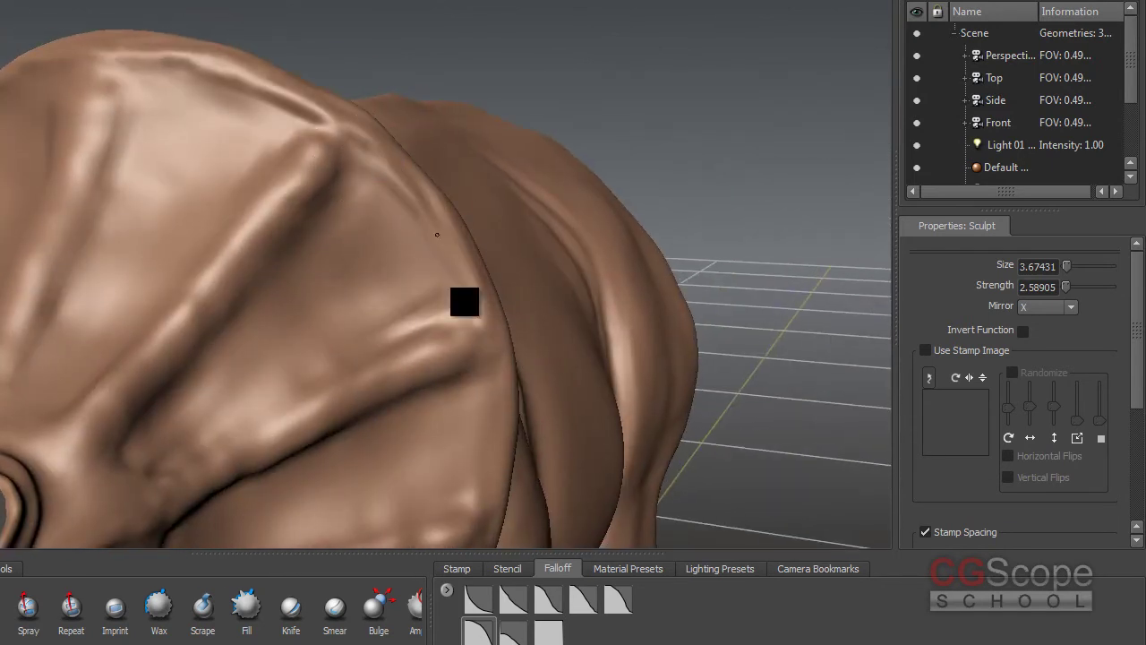
pyautogui.moveTo(432, 227)
pyautogui.keyDown('alt'); pyautogui.mouseDown()
pyautogui.moveTo(358, 331)
pyautogui.moveTo(299, 341)
pyautogui.moveTo(190, 114)
pyautogui.mouseUp(); pyautogui.keyUp('alt')
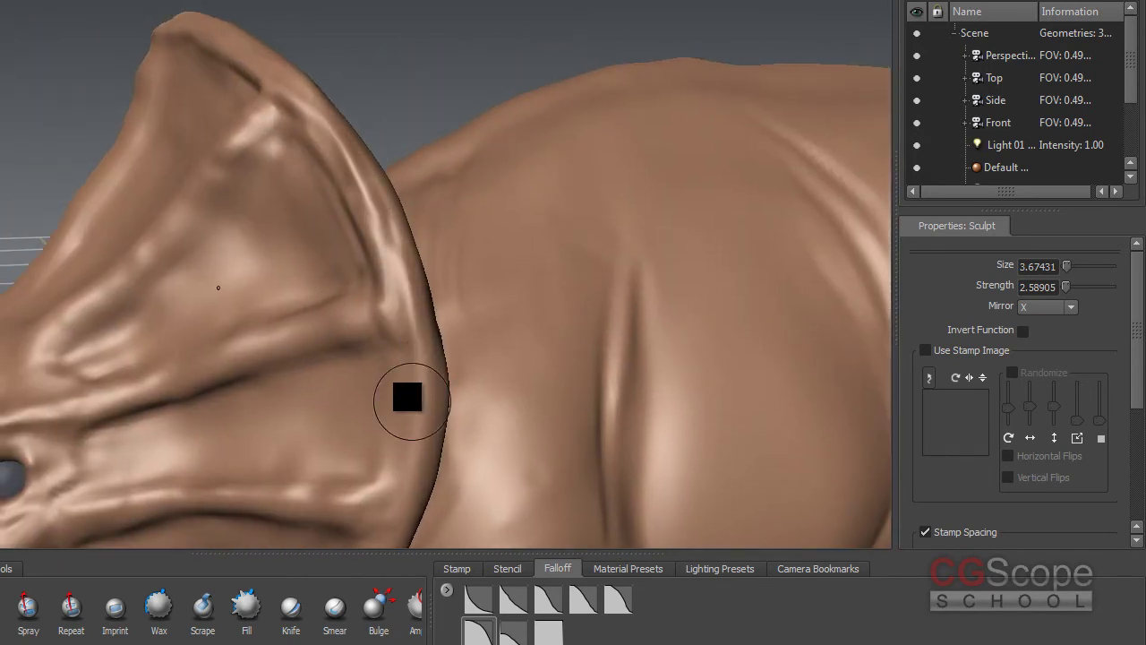
pyautogui.keyDown('alt'); pyautogui.moveTo(414, 399); pyautogui.dragTo(422, 356); pyautogui.keyUp('alt')
pyautogui.keyDown('alt'); pyautogui.moveTo(401, 421); pyautogui.dragTo(403, 242); pyautogui.keyUp('alt')
pyautogui.moveTo(368, 358)
pyautogui.keyDown('alt'); pyautogui.mouseDown()
pyautogui.moveTo(439, 278)
pyautogui.moveTo(435, 333)
pyautogui.moveTo(397, 379)
pyautogui.moveTo(330, 319)
pyautogui.mouseUp(); pyautogui.keyUp('alt')
pyautogui.moveTo(351, 203)
pyautogui.keyDown('alt'); pyautogui.mouseDown()
pyautogui.moveTo(319, 337)
pyautogui.moveTo(292, 235)
pyautogui.moveTo(277, 439)
pyautogui.mouseUp(); pyautogui.keyUp('alt')
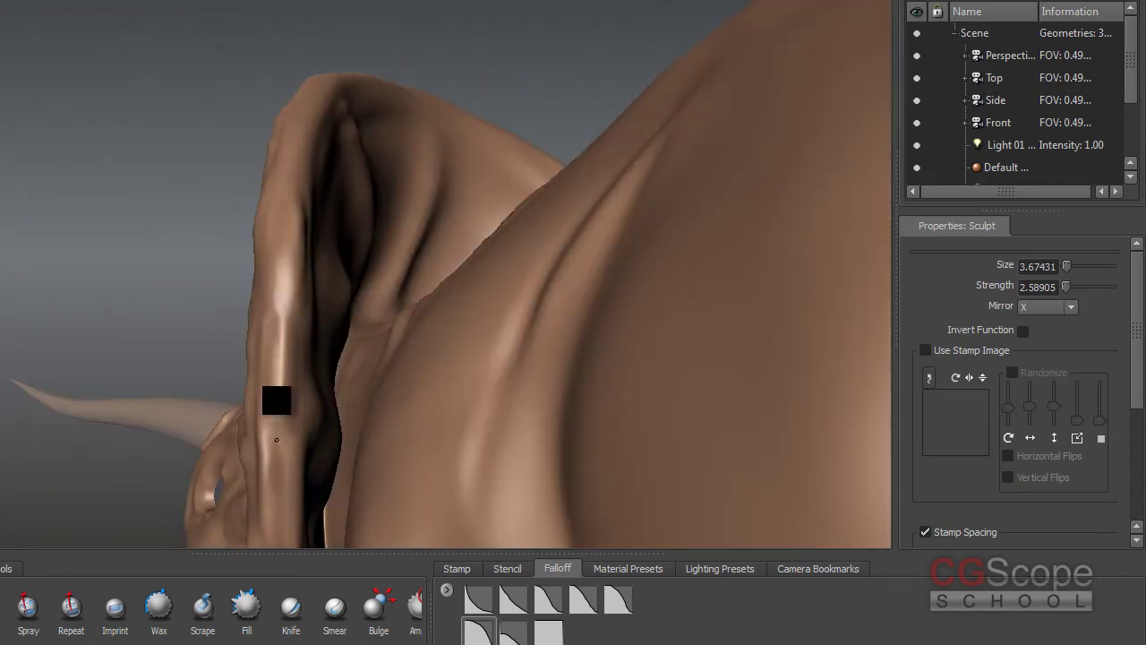
# Orbit around the neck, shoulder, head and frill to survey the sculpt.
pyautogui.moveTo(307, 396)
pyautogui.keyDown('alt'); pyautogui.mouseDown()
pyautogui.moveTo(333, 280)
pyautogui.moveTo(303, 320)
pyautogui.moveTo(376, 341)
pyautogui.moveTo(302, 374)
pyautogui.moveTo(336, 334)
pyautogui.mouseUp(); pyautogui.keyUp('alt')
pyautogui.moveTo(326, 276)
pyautogui.keyDown('alt'); pyautogui.mouseDown()
pyautogui.moveTo(289, 248)
pyautogui.moveTo(305, 300)
pyautogui.mouseUp(); pyautogui.keyUp('alt')
pyautogui.keyDown('alt'); pyautogui.moveTo(315, 182); pyautogui.dragTo(309, 231); pyautogui.keyUp('alt')
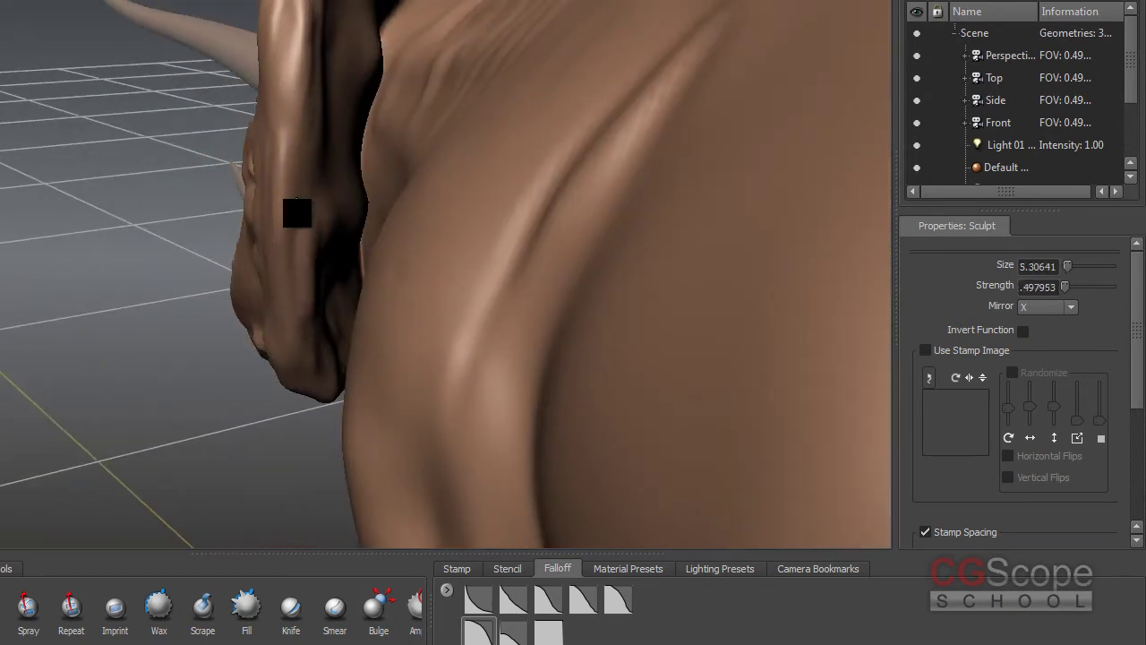
pyautogui.keyDown('alt'); pyautogui.moveTo(271, 241); pyautogui.dragTo(319, 172); pyautogui.keyUp('alt')
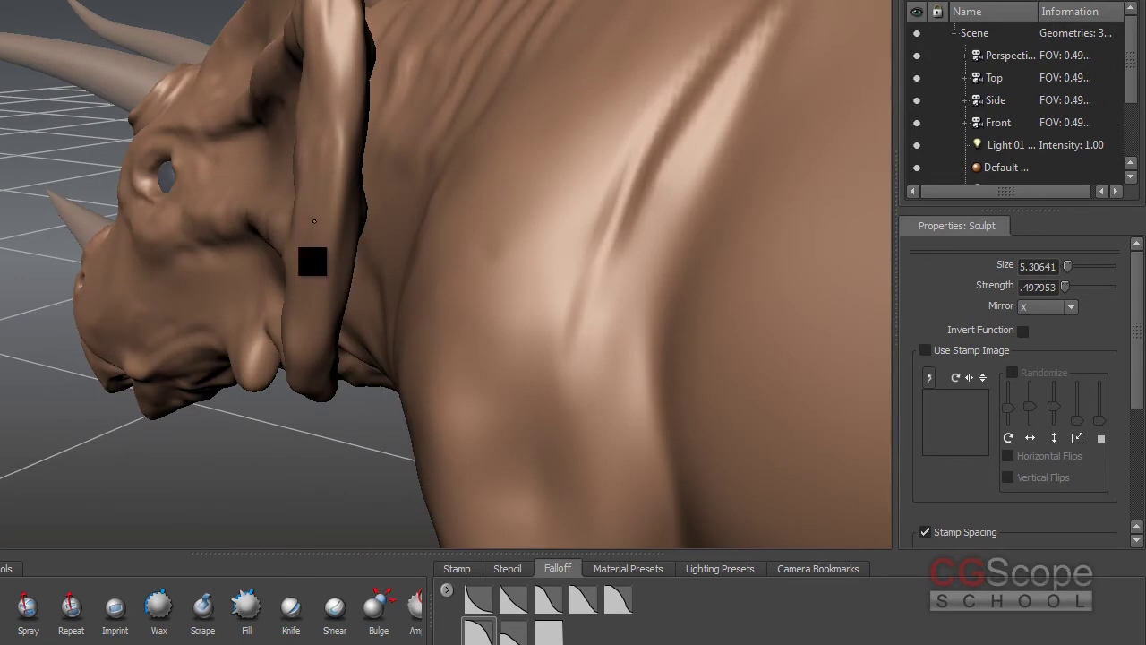
pyautogui.keyDown('alt'); pyautogui.moveTo(336, 216); pyautogui.dragTo(349, 313); pyautogui.keyUp('alt')
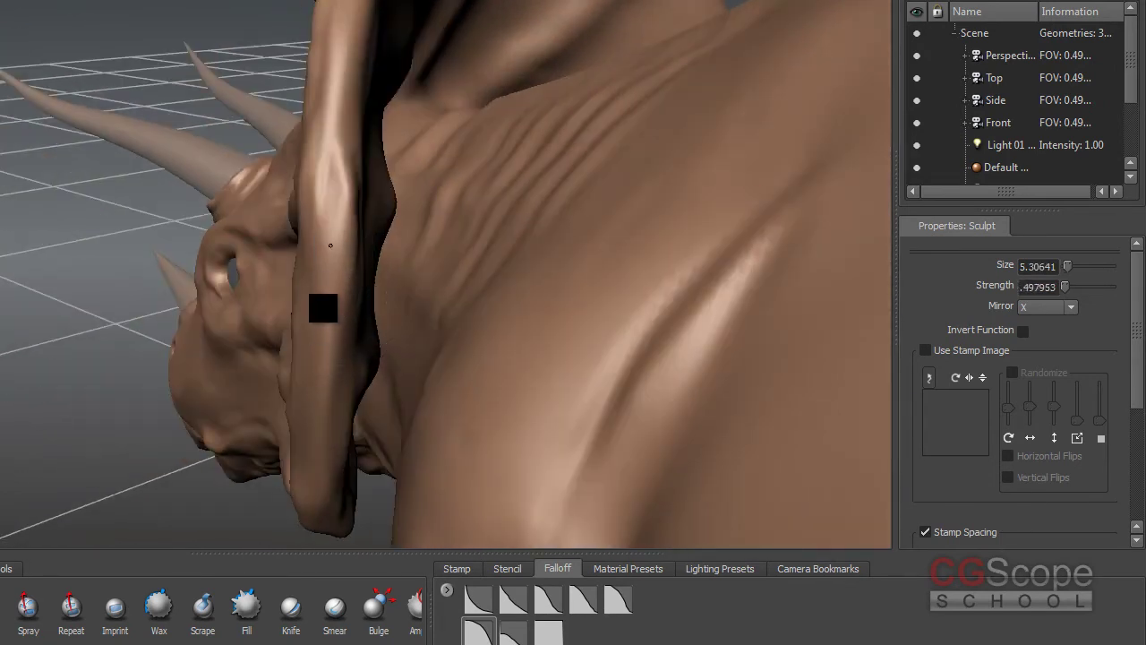
pyautogui.moveTo(330, 265)
pyautogui.keyDown('alt'); pyautogui.mouseDown()
pyautogui.moveTo(310, 305)
pyautogui.moveTo(365, 259)
pyautogui.mouseUp(); pyautogui.keyUp('alt')
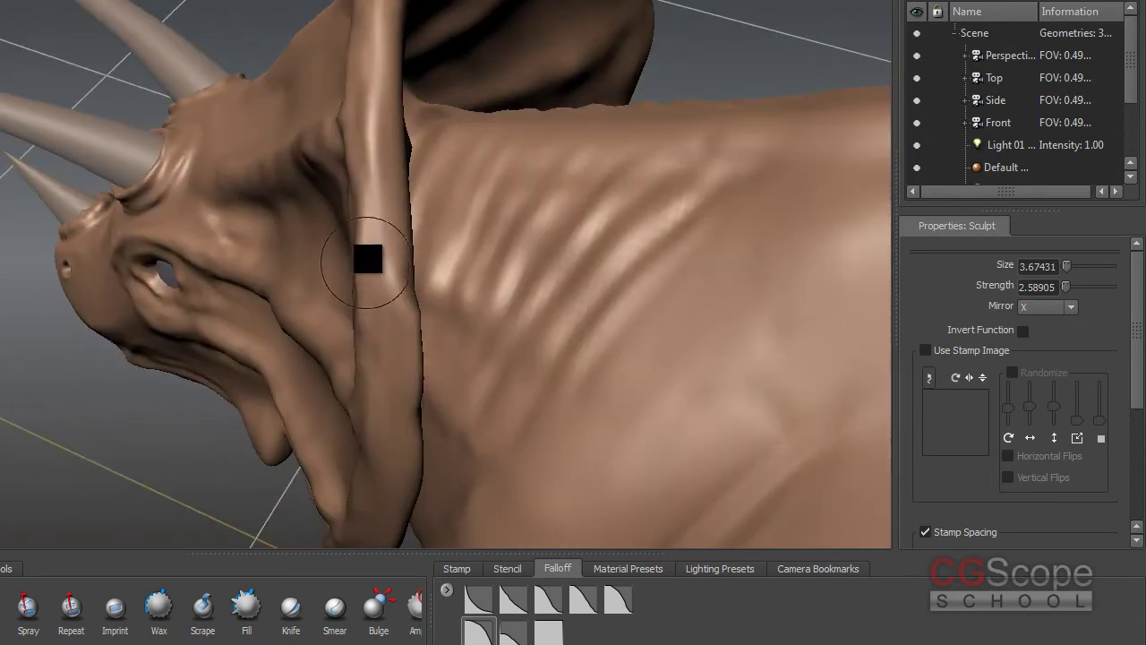
pyautogui.moveTo(401, 200)
pyautogui.keyDown('alt'); pyautogui.mouseDown()
pyautogui.moveTo(323, 271)
pyautogui.moveTo(299, 310)
pyautogui.mouseUp(); pyautogui.keyUp('alt')
pyautogui.keyDown('alt'); pyautogui.moveTo(287, 388); pyautogui.dragTo(260, 179); pyautogui.keyUp('alt')
pyautogui.moveTo(215, 242)
pyautogui.keyDown('alt'); pyautogui.mouseDown()
pyautogui.moveTo(293, 291)
pyautogui.moveTo(384, 122)
pyautogui.moveTo(403, 219)
pyautogui.moveTo(385, 210)
pyautogui.moveTo(350, 274)
pyautogui.mouseUp(); pyautogui.keyUp('alt')
pyautogui.moveTo(371, 332)
pyautogui.keyDown('alt'); pyautogui.mouseDown()
pyautogui.moveTo(395, 334)
pyautogui.moveTo(490, 407)
pyautogui.moveTo(511, 271)
pyautogui.moveTo(494, 236)
pyautogui.moveTo(511, 191)
pyautogui.mouseUp(); pyautogui.keyUp('alt')
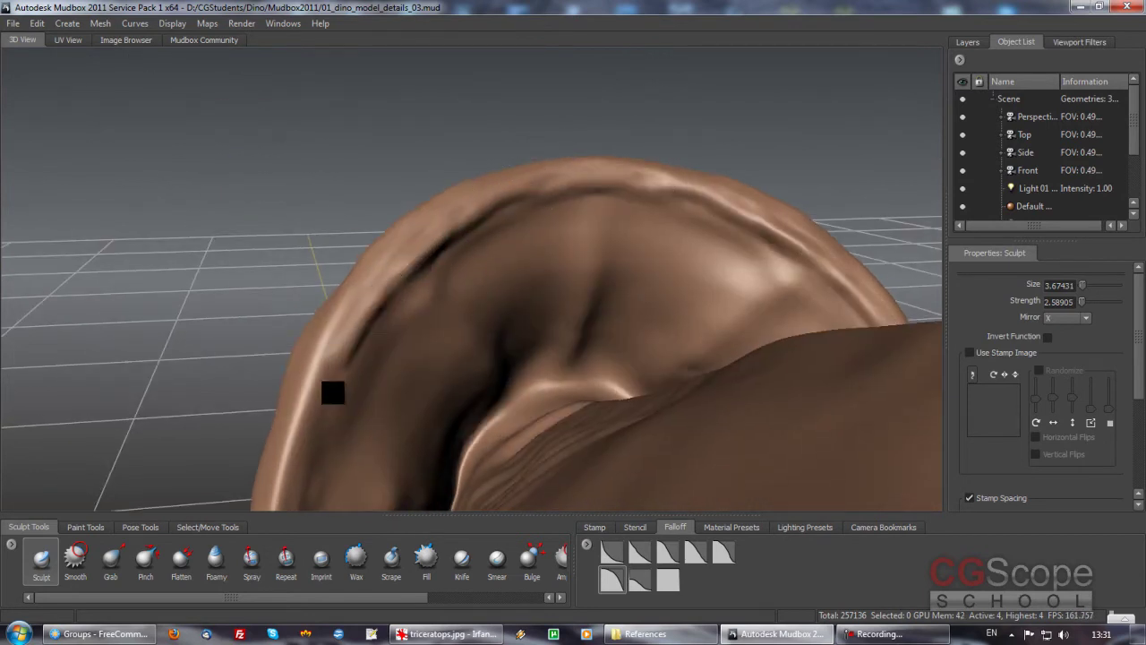
# Switch to Smooth and orbit around the frill to face its central groove front-on.
pyautogui.press('shift')
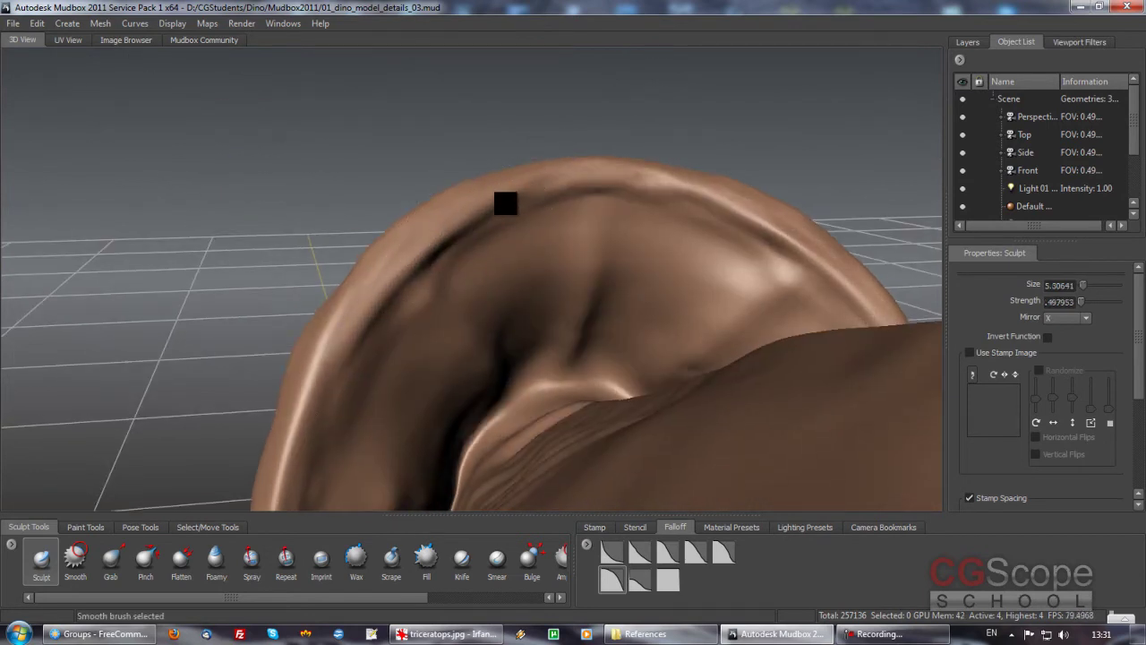
pyautogui.moveTo(639, 192)
pyautogui.keyDown('alt'); pyautogui.mouseDown()
pyautogui.moveTo(563, 212)
pyautogui.moveTo(543, 204)
pyautogui.mouseUp(); pyautogui.keyUp('alt')
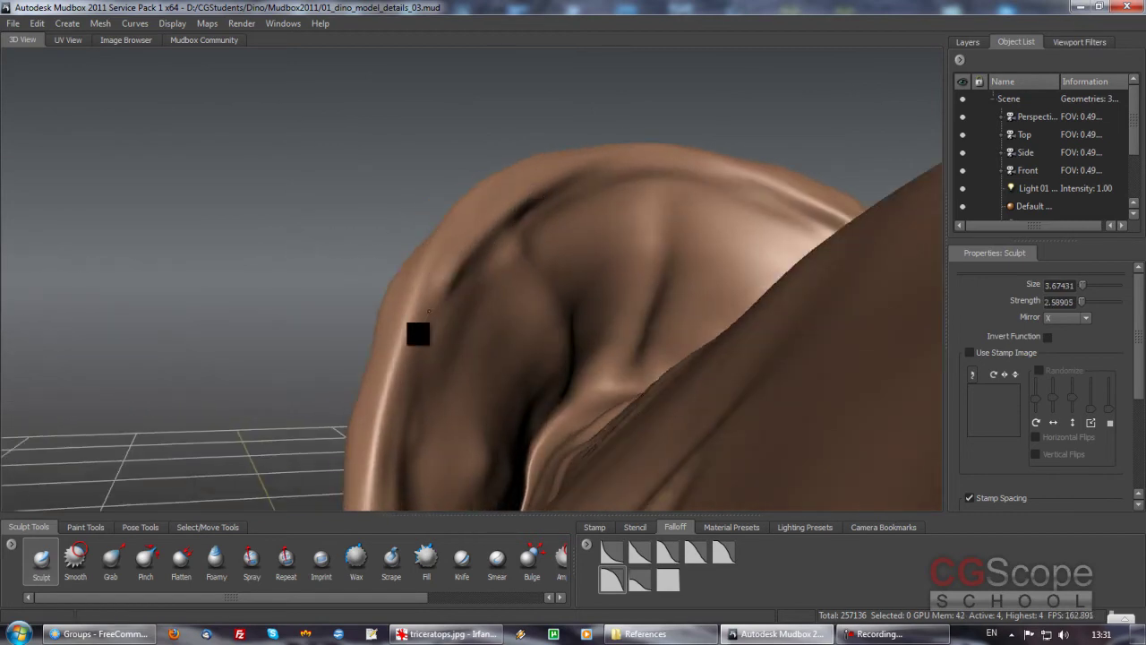
pyautogui.keyDown('alt'); pyautogui.moveTo(504, 247); pyautogui.dragTo(534, 239); pyautogui.keyUp('alt')
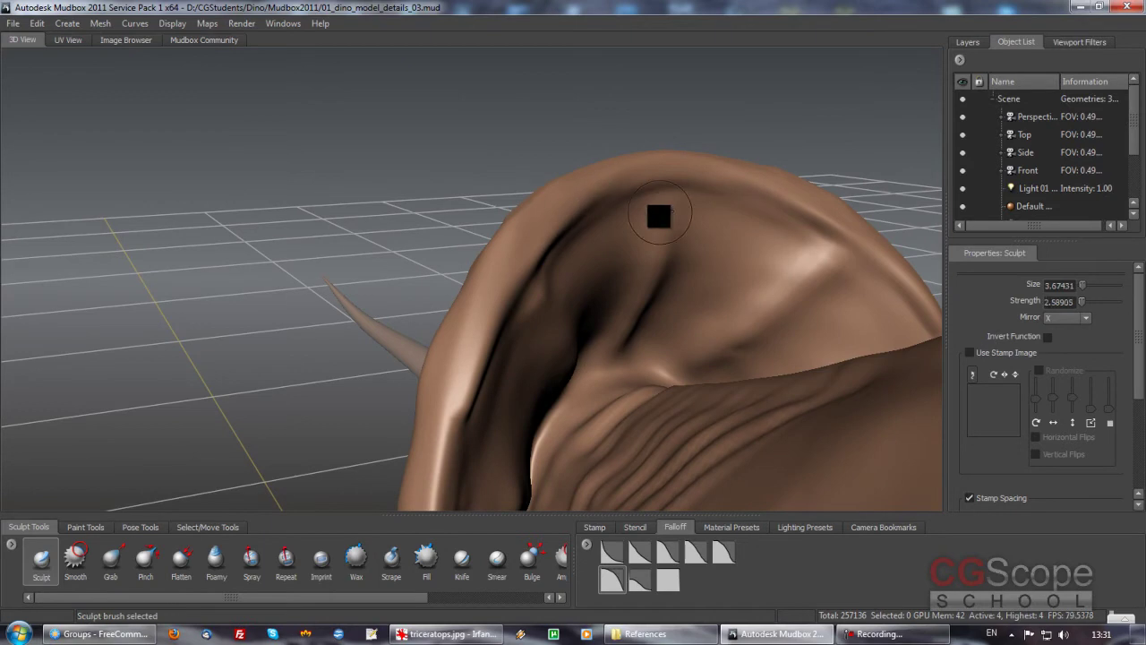
pyautogui.keyDown('alt'); pyautogui.moveTo(658, 202); pyautogui.dragTo(589, 158); pyautogui.keyUp('alt')
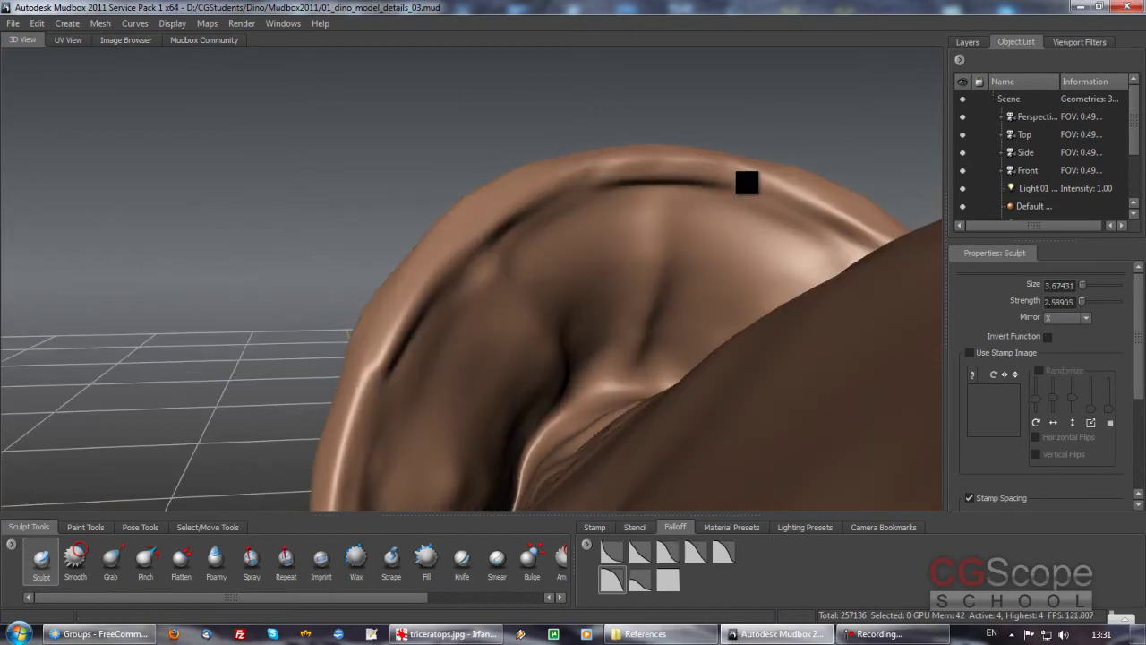
pyautogui.moveTo(555, 204)
pyautogui.keyDown('alt'); pyautogui.mouseDown()
pyautogui.moveTo(728, 210)
pyautogui.moveTo(721, 252)
pyautogui.moveTo(721, 232)
pyautogui.mouseUp(); pyautogui.keyUp('alt')
pyautogui.press('shift')
pyautogui.keyDown('alt'); pyautogui.moveTo(549, 295); pyautogui.dragTo(663, 173); pyautogui.keyUp('alt')
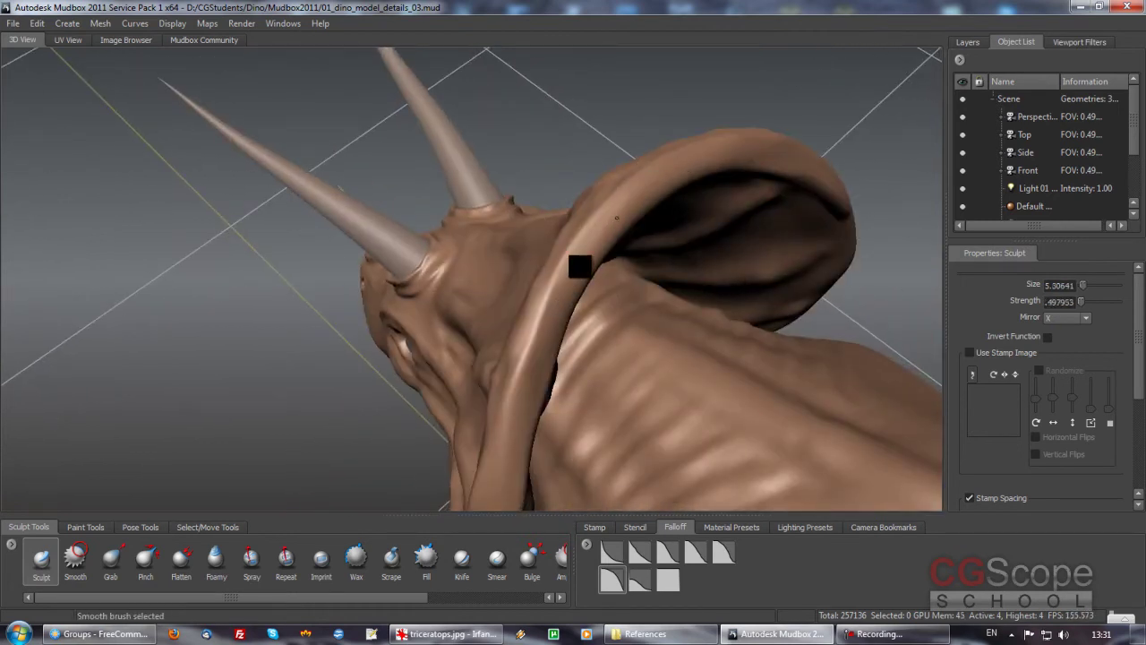
pyautogui.moveTo(532, 374)
pyautogui.keyDown('alt'); pyautogui.mouseDown()
pyautogui.moveTo(591, 192)
pyautogui.moveTo(573, 268)
pyautogui.moveTo(558, 277)
pyautogui.moveTo(604, 224)
pyautogui.mouseUp(); pyautogui.keyUp('alt')
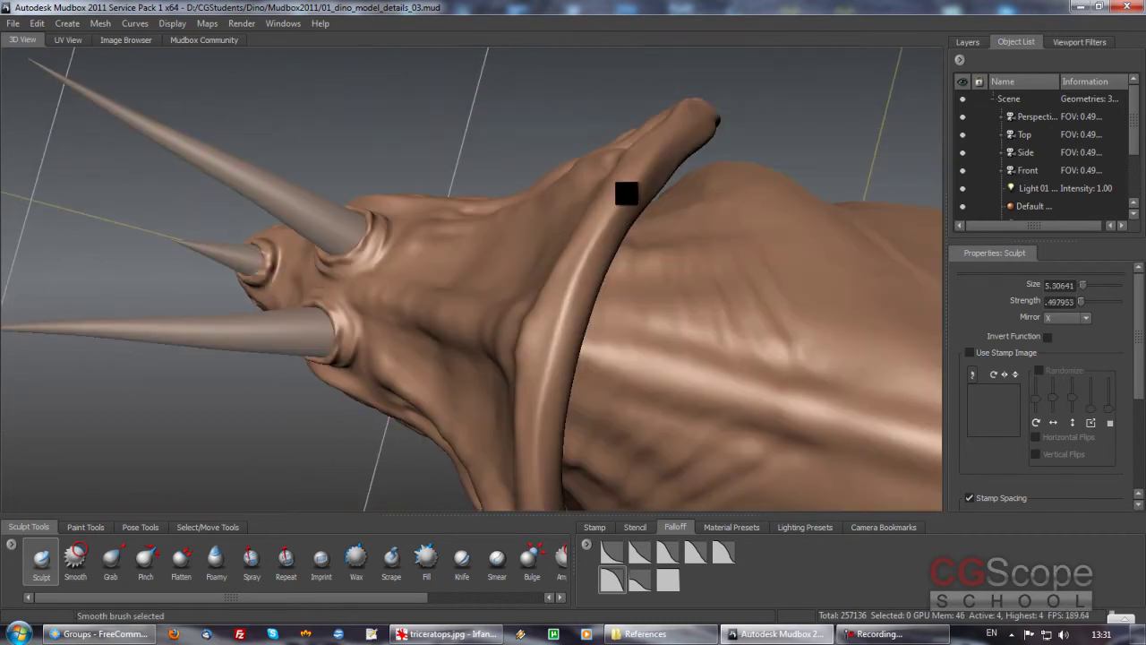
pyautogui.moveTo(662, 143)
pyautogui.keyDown('alt'); pyautogui.mouseDown()
pyautogui.moveTo(528, 251)
pyautogui.moveTo(537, 281)
pyautogui.moveTo(511, 230)
pyautogui.moveTo(513, 339)
pyautogui.mouseUp(); pyautogui.keyUp('alt')
pyautogui.keyDown('alt'); pyautogui.moveTo(506, 229); pyautogui.dragTo(504, 289); pyautogui.keyUp('alt')
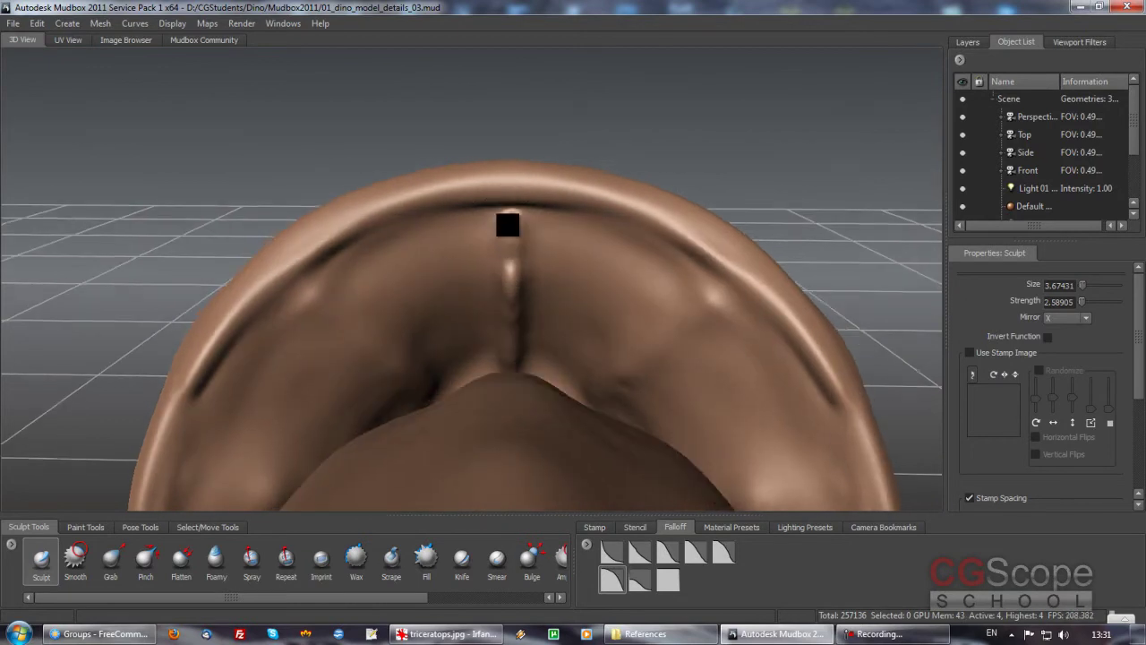
# Raise a bump at the top of the frill groove, then re-check the head from the side.
pyautogui.moveTo(512, 220)
pyautogui.keyDown('alt'); pyautogui.mouseDown()
pyautogui.moveTo(516, 197)
pyautogui.moveTo(527, 215)
pyautogui.mouseUp(); pyautogui.keyUp('alt')
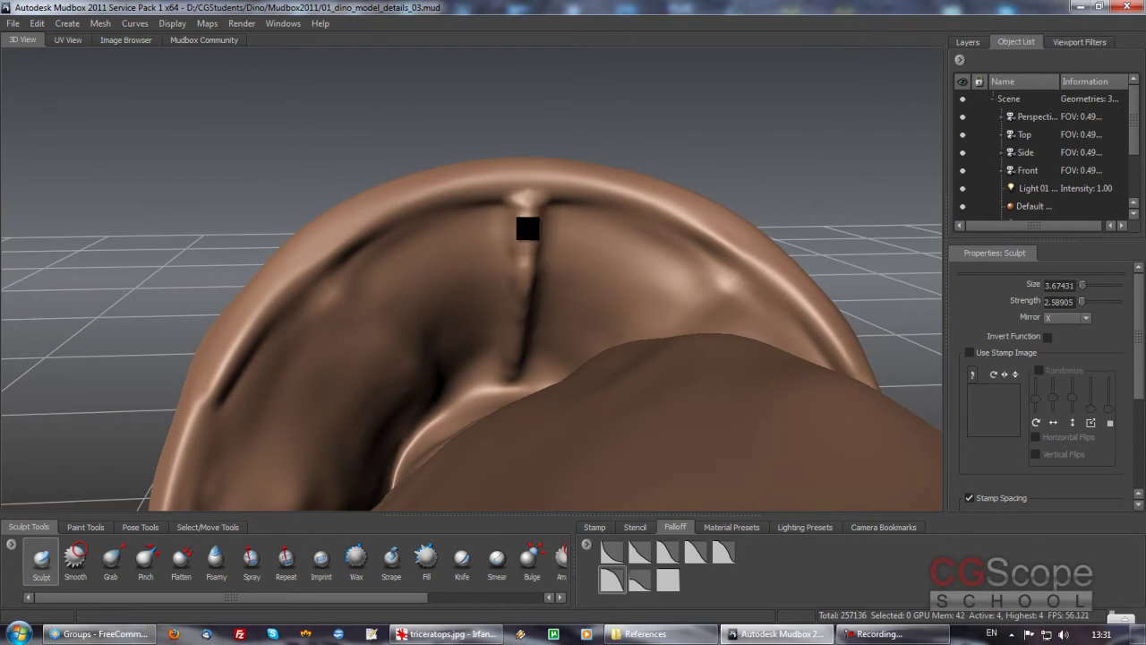
pyautogui.moveTo(528, 209)
pyautogui.mouseDown()
pyautogui.moveTo(523, 256)
pyautogui.moveTo(522, 225)
pyautogui.moveTo(540, 268)
pyautogui.mouseUp()
pyautogui.moveTo(509, 365)
pyautogui.keyDown('alt'); pyautogui.mouseDown()
pyautogui.moveTo(503, 252)
pyautogui.moveTo(496, 372)
pyautogui.mouseUp(); pyautogui.keyUp('alt')
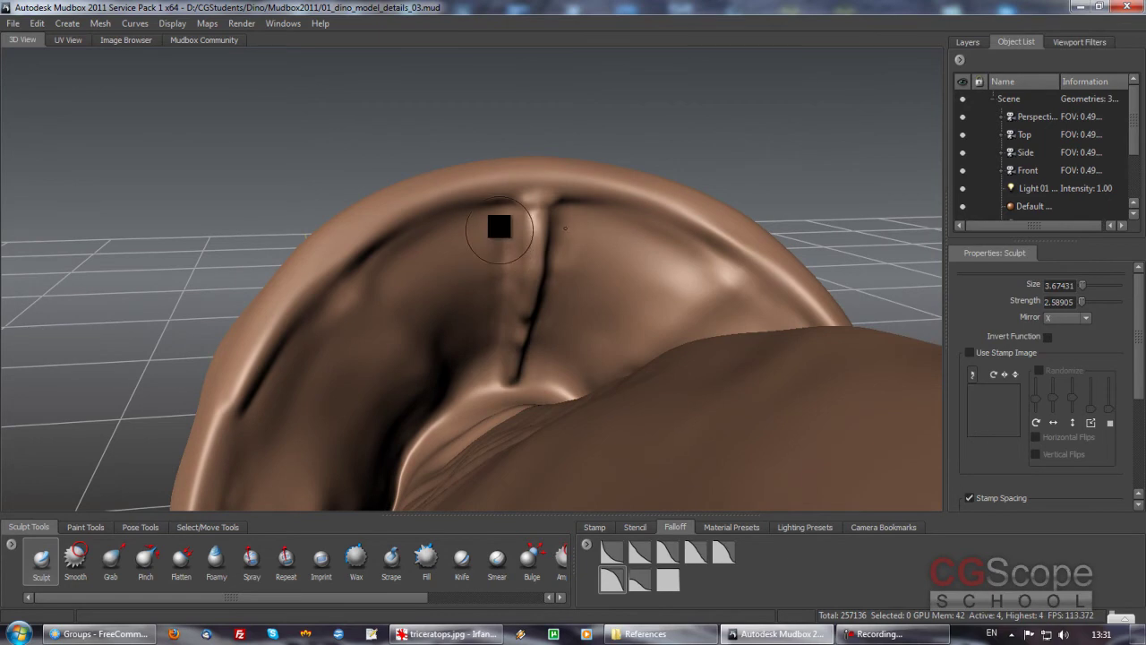
pyautogui.moveTo(465, 274)
pyautogui.keyDown('alt'); pyautogui.mouseDown()
pyautogui.moveTo(450, 296)
pyautogui.moveTo(343, 289)
pyautogui.mouseUp(); pyautogui.keyUp('alt')
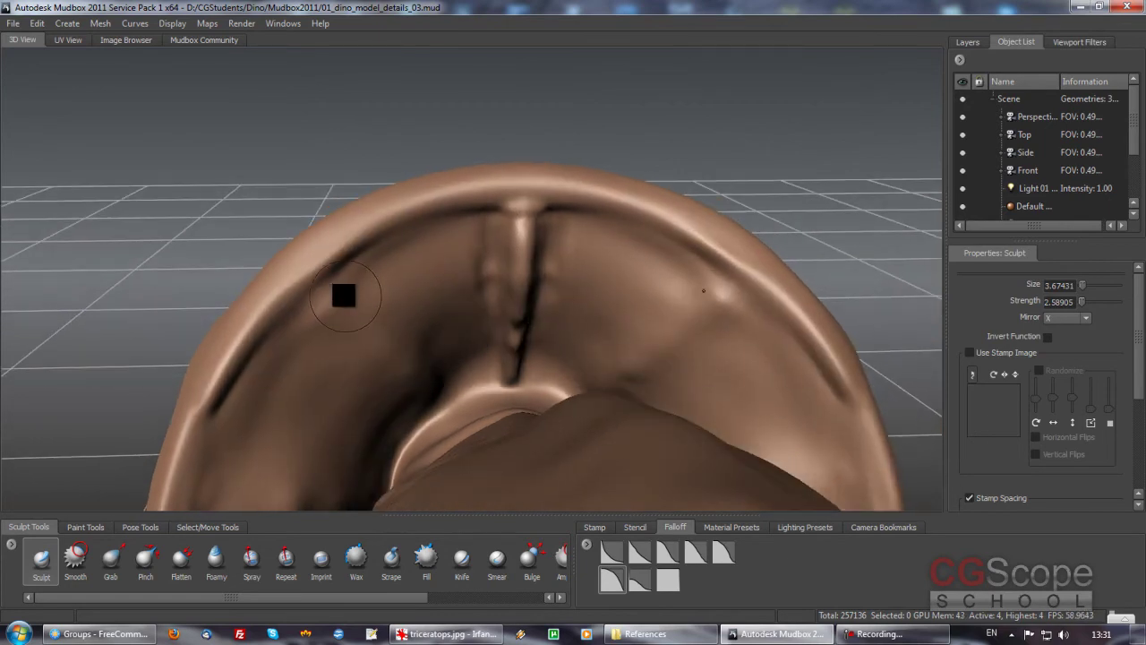
pyautogui.moveTo(403, 377)
pyautogui.keyDown('alt'); pyautogui.mouseDown()
pyautogui.moveTo(406, 286)
pyautogui.moveTo(355, 292)
pyautogui.mouseUp(); pyautogui.keyUp('alt')
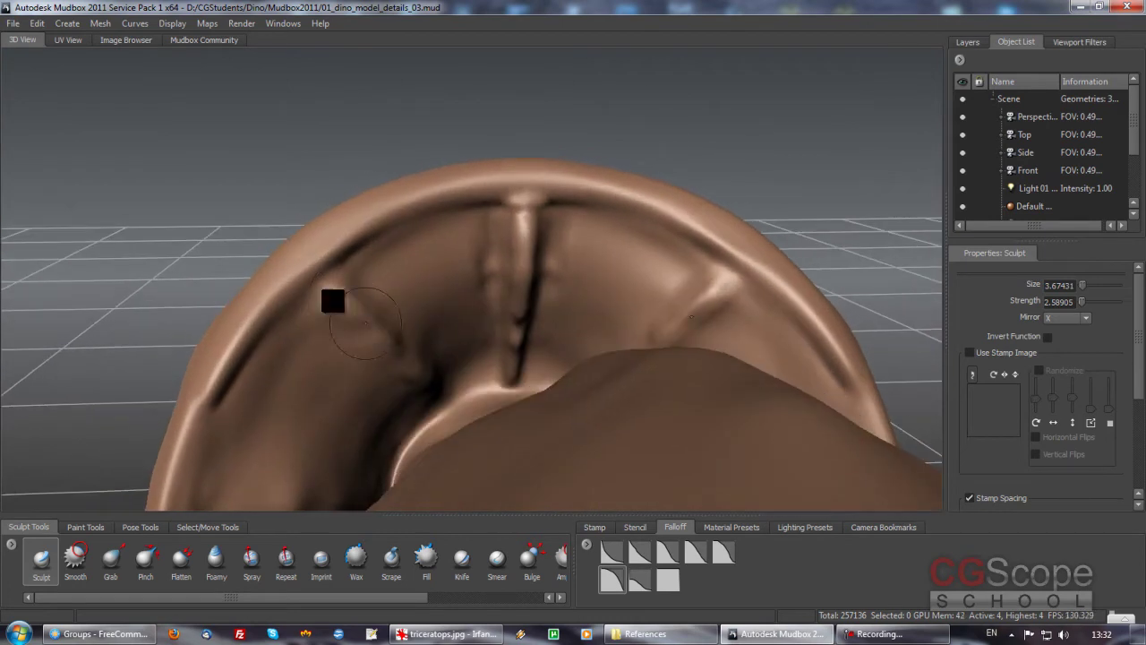
pyautogui.moveTo(414, 358)
pyautogui.keyDown('alt'); pyautogui.mouseDown()
pyautogui.moveTo(445, 274)
pyautogui.moveTo(487, 262)
pyautogui.moveTo(488, 241)
pyautogui.moveTo(492, 274)
pyautogui.moveTo(487, 240)
pyautogui.moveTo(467, 262)
pyautogui.moveTo(547, 276)
pyautogui.moveTo(616, 271)
pyautogui.moveTo(606, 250)
pyautogui.moveTo(661, 294)
pyautogui.moveTo(519, 289)
pyautogui.moveTo(509, 250)
pyautogui.moveTo(551, 256)
pyautogui.moveTo(514, 266)
pyautogui.moveTo(479, 308)
pyautogui.mouseUp(); pyautogui.keyUp('alt')
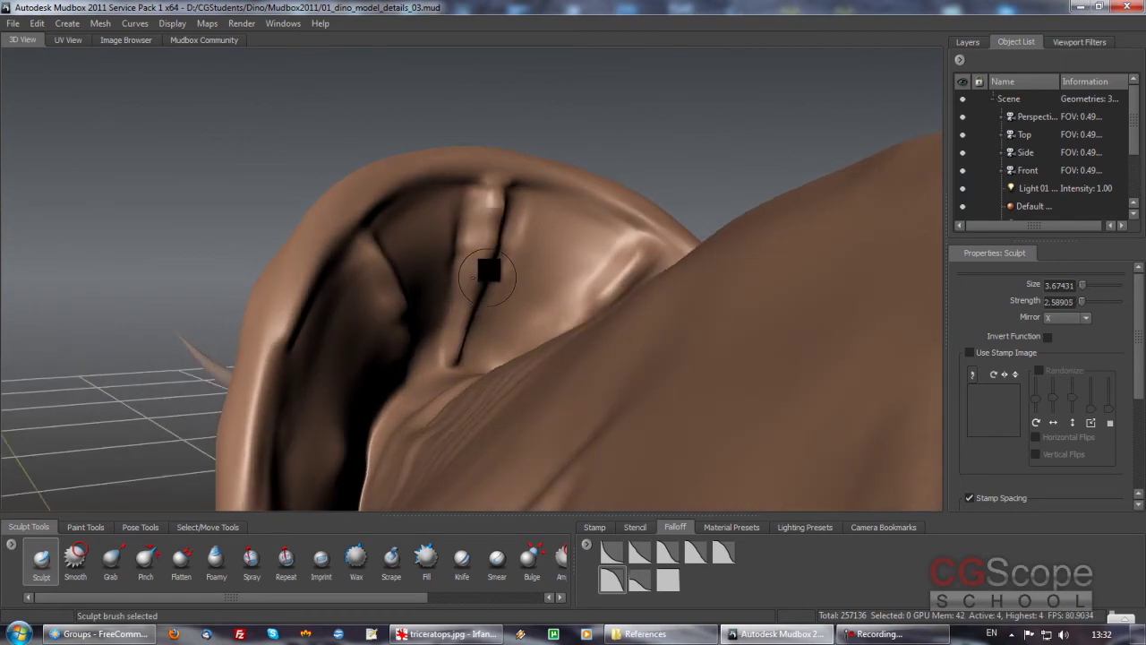
# Tilt the frill upright and stroke a diagonal ridge across its inner surface.
pyautogui.keyDown('alt'); pyautogui.moveTo(481, 281); pyautogui.dragTo(471, 237); pyautogui.keyUp('alt')
pyautogui.keyDown('alt'); pyautogui.moveTo(499, 284); pyautogui.dragTo(487, 187); pyautogui.keyUp('alt')
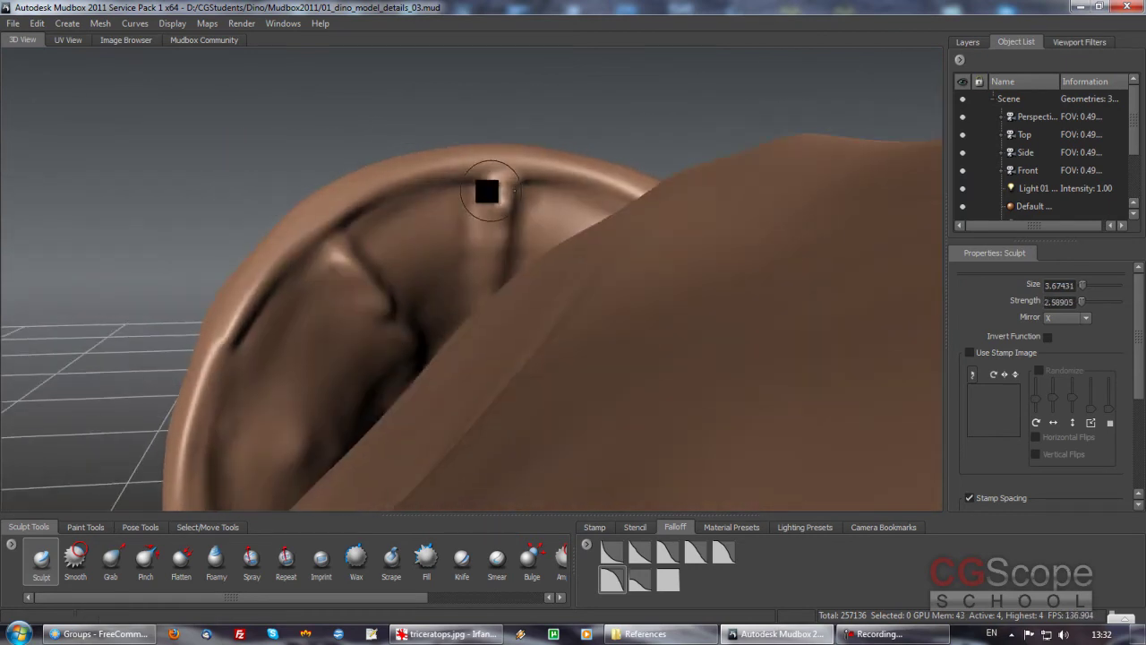
pyautogui.keyDown('alt'); pyautogui.moveTo(504, 263); pyautogui.dragTo(492, 268); pyautogui.keyUp('alt')
pyautogui.moveTo(457, 308)
pyautogui.keyDown('alt'); pyautogui.mouseDown()
pyautogui.moveTo(422, 350)
pyautogui.moveTo(384, 295)
pyautogui.moveTo(413, 287)
pyautogui.moveTo(460, 338)
pyautogui.mouseUp(); pyautogui.keyUp('alt')
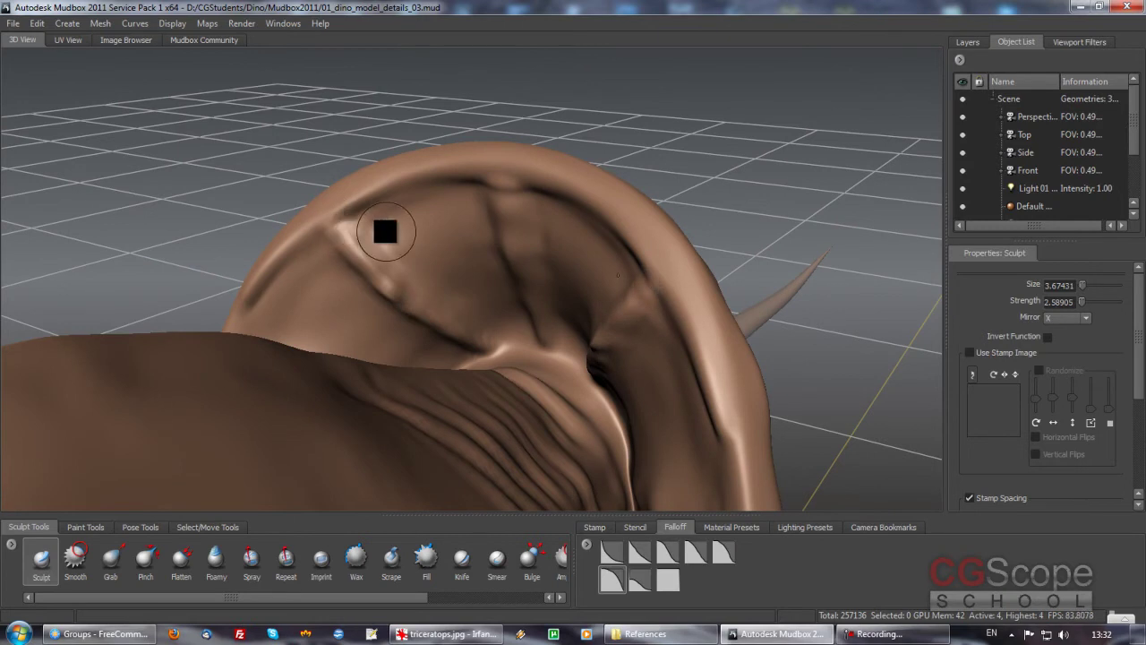
pyautogui.moveTo(371, 228); pyautogui.dragTo(462, 303)
# Orbit around and beneath the frill to inspect the new ridge out to its rim.
pyautogui.moveTo(535, 332)
pyautogui.keyDown('alt'); pyautogui.mouseDown()
pyautogui.moveTo(450, 227)
pyautogui.moveTo(427, 265)
pyautogui.mouseUp(); pyautogui.keyUp('alt')
pyautogui.moveTo(493, 317)
pyautogui.keyDown('alt'); pyautogui.mouseDown()
pyautogui.moveTo(455, 256)
pyautogui.moveTo(450, 276)
pyautogui.moveTo(475, 242)
pyautogui.moveTo(416, 236)
pyautogui.mouseUp(); pyautogui.keyUp('alt')
pyautogui.moveTo(461, 358)
pyautogui.keyDown('alt'); pyautogui.mouseDown()
pyautogui.moveTo(397, 353)
pyautogui.moveTo(435, 299)
pyautogui.moveTo(455, 299)
pyautogui.moveTo(397, 256)
pyautogui.mouseUp(); pyautogui.keyUp('alt')
pyautogui.keyDown('alt'); pyautogui.moveTo(468, 305); pyautogui.dragTo(519, 341); pyautogui.keyUp('alt')
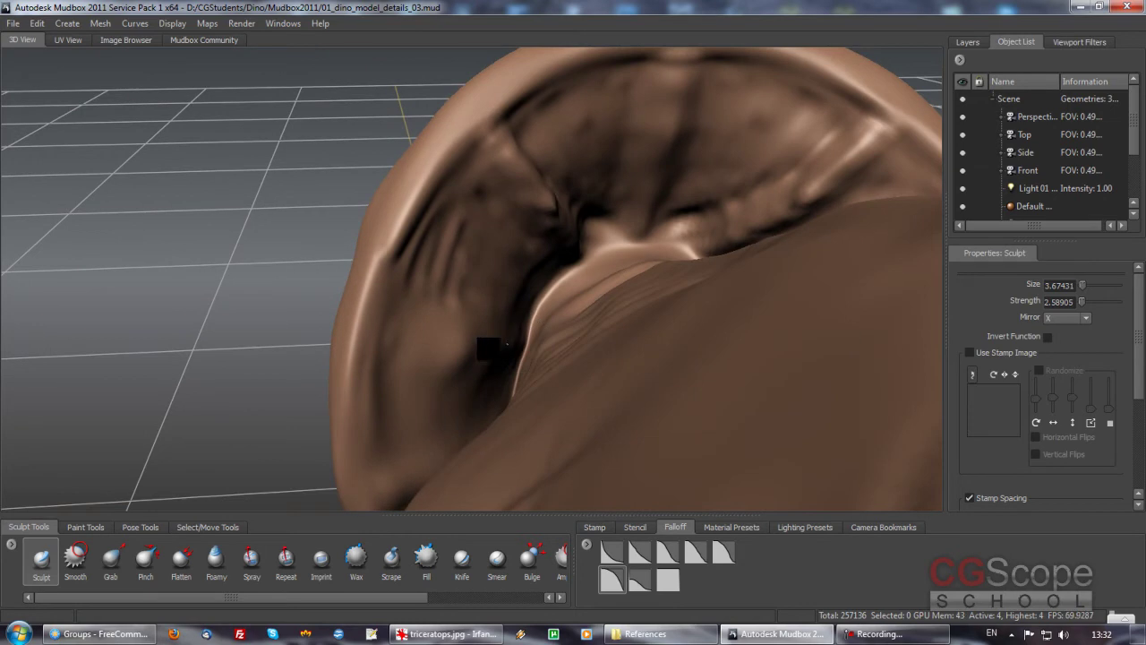
pyautogui.moveTo(495, 340)
pyautogui.keyDown('alt'); pyautogui.mouseDown()
pyautogui.moveTo(359, 373)
pyautogui.moveTo(456, 325)
pyautogui.moveTo(391, 330)
pyautogui.mouseUp(); pyautogui.keyUp('alt')
pyautogui.moveTo(505, 333)
pyautogui.keyDown('alt'); pyautogui.mouseDown()
pyautogui.moveTo(404, 281)
pyautogui.moveTo(345, 294)
pyautogui.moveTo(332, 269)
pyautogui.moveTo(358, 287)
pyautogui.mouseUp(); pyautogui.keyUp('alt')
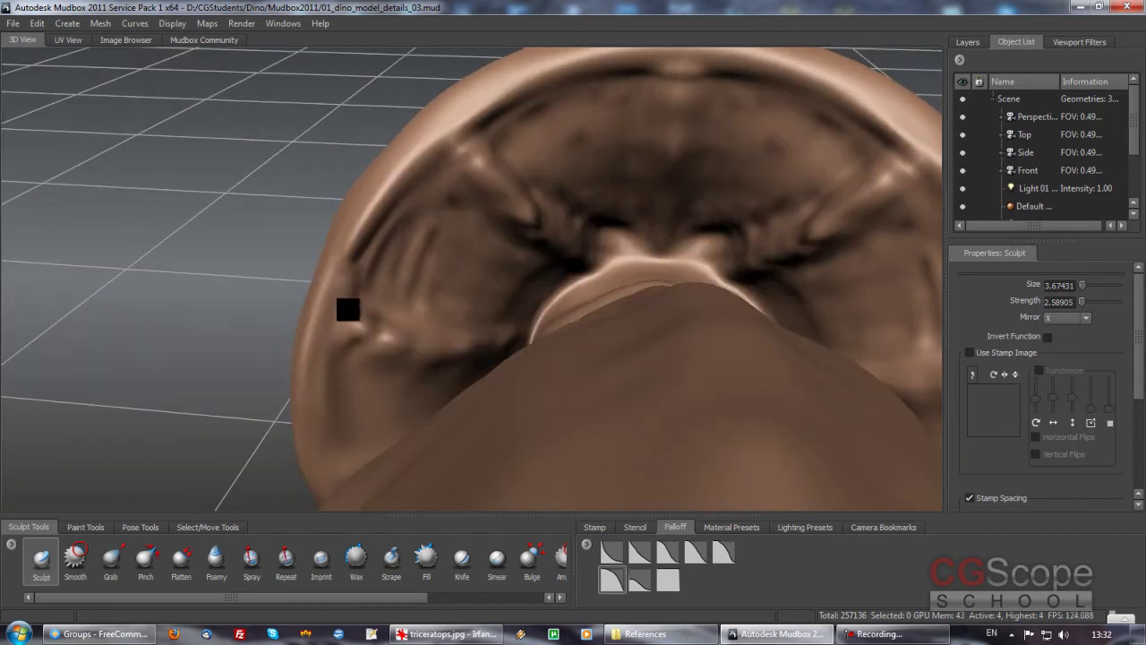
# Smooth the dark ridges on the frill's underside with the Shift Smooth brush.
pyautogui.moveTo(317, 403)
pyautogui.keyDown('alt'); pyautogui.mouseDown()
pyautogui.moveTo(359, 328)
pyautogui.moveTo(383, 346)
pyautogui.mouseUp(); pyautogui.keyUp('alt')
pyautogui.press('shift')
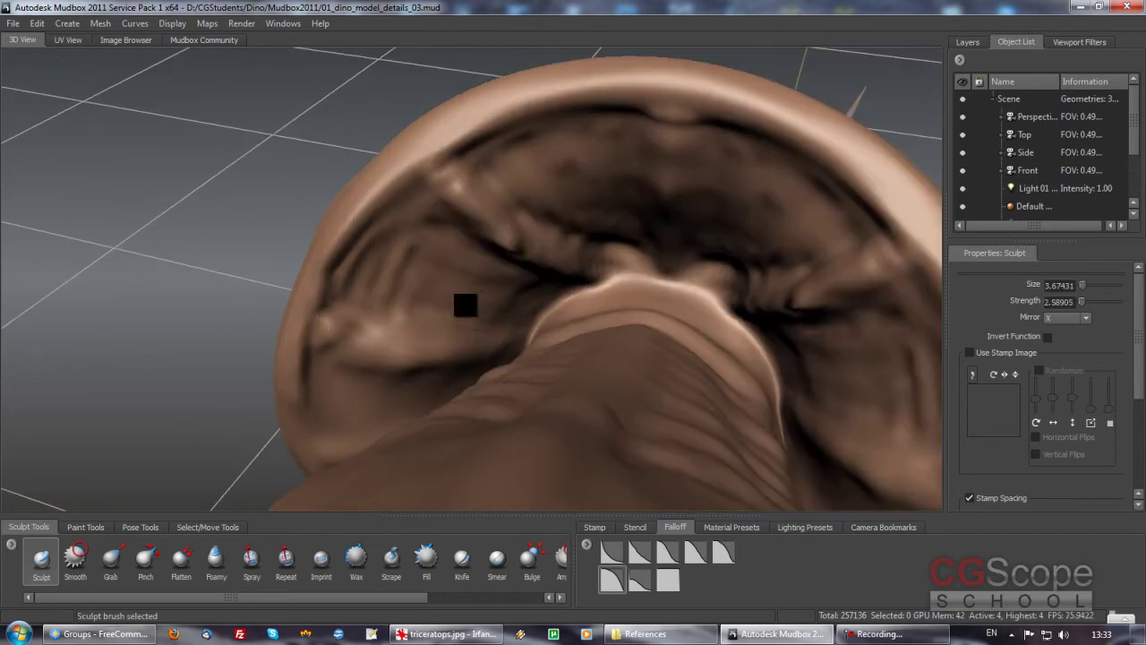
pyautogui.keyDown('alt'); pyautogui.moveTo(463, 302); pyautogui.dragTo(363, 297); pyautogui.keyUp('alt')
pyautogui.moveTo(471, 305)
pyautogui.keyDown('alt'); pyautogui.mouseDown()
pyautogui.moveTo(426, 315)
pyautogui.moveTo(412, 241)
pyautogui.mouseUp(); pyautogui.keyUp('alt')
pyautogui.press('shift')
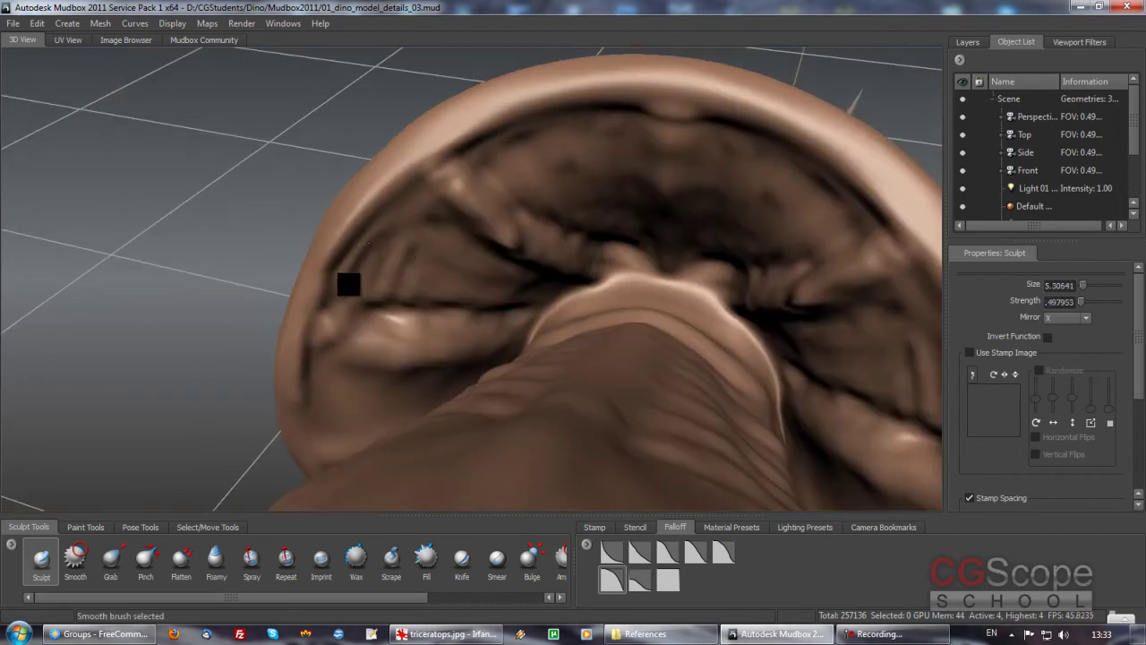
pyautogui.keyDown('alt'); pyautogui.moveTo(484, 308); pyautogui.dragTo(531, 263); pyautogui.keyUp('alt')
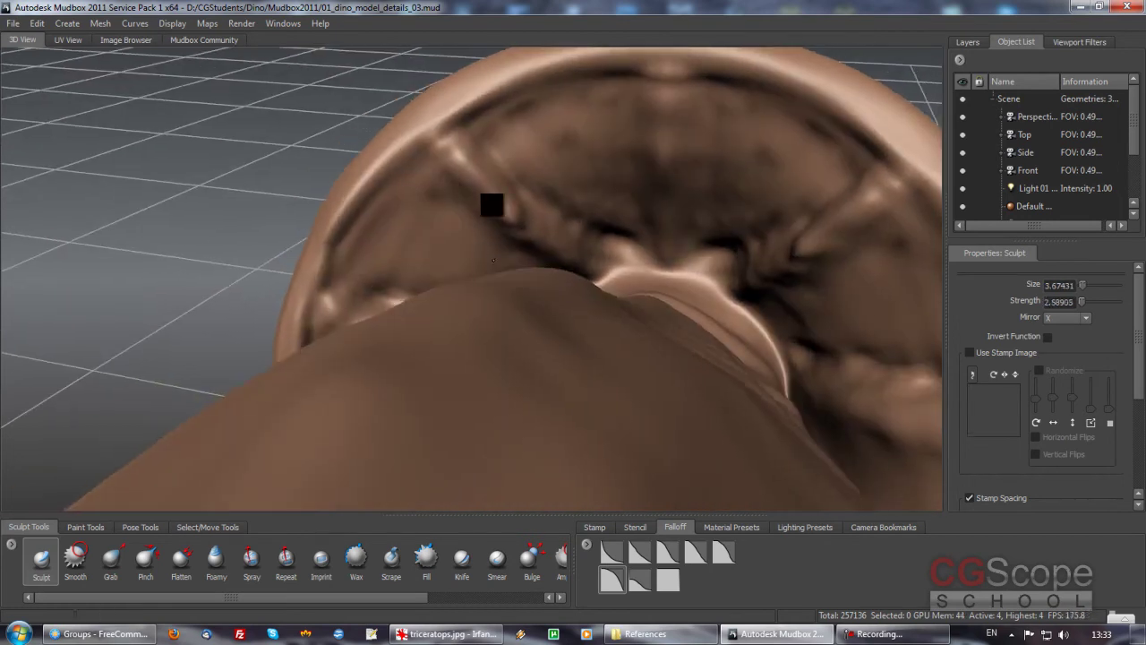
pyautogui.moveTo(540, 223)
pyautogui.keyDown('shift'); pyautogui.mouseDown()
pyautogui.moveTo(473, 179)
pyautogui.moveTo(569, 208)
pyautogui.mouseUp(); pyautogui.keyUp('shift')
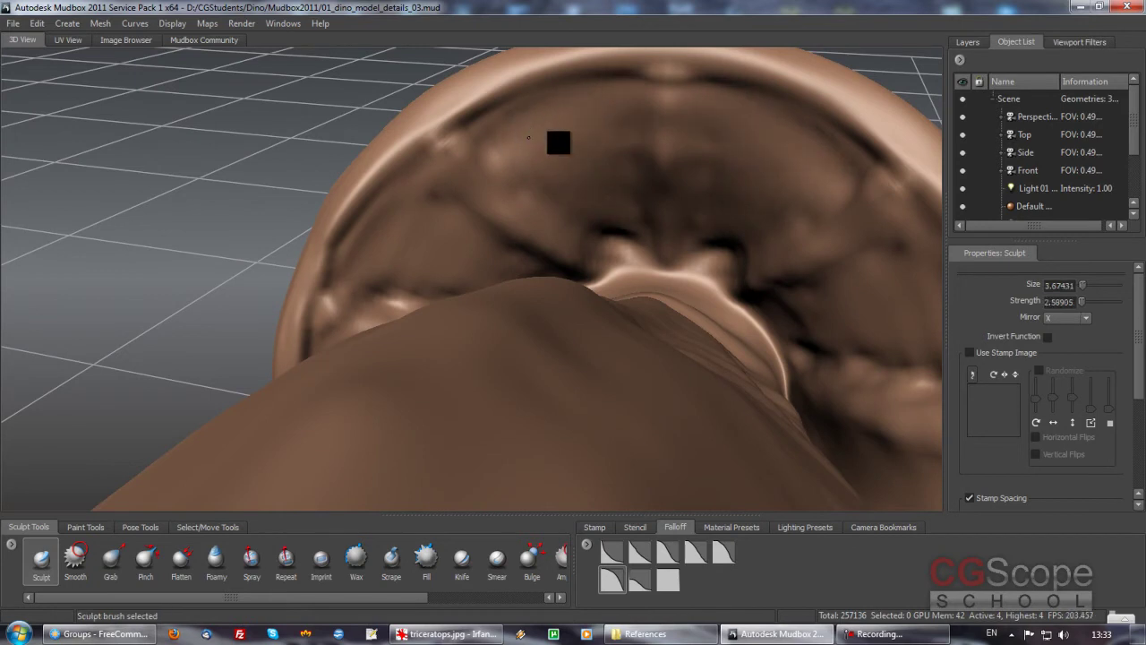
pyautogui.moveTo(382, 268)
pyautogui.keyDown('alt'); pyautogui.mouseDown()
pyautogui.moveTo(734, 217)
pyautogui.moveTo(565, 284)
pyautogui.moveTo(460, 307)
pyautogui.moveTo(400, 279)
pyautogui.moveTo(440, 274)
pyautogui.moveTo(549, 335)
pyautogui.moveTo(524, 313)
pyautogui.moveTo(546, 320)
pyautogui.moveTo(453, 361)
pyautogui.moveTo(484, 388)
pyautogui.mouseUp(); pyautogui.keyUp('alt')
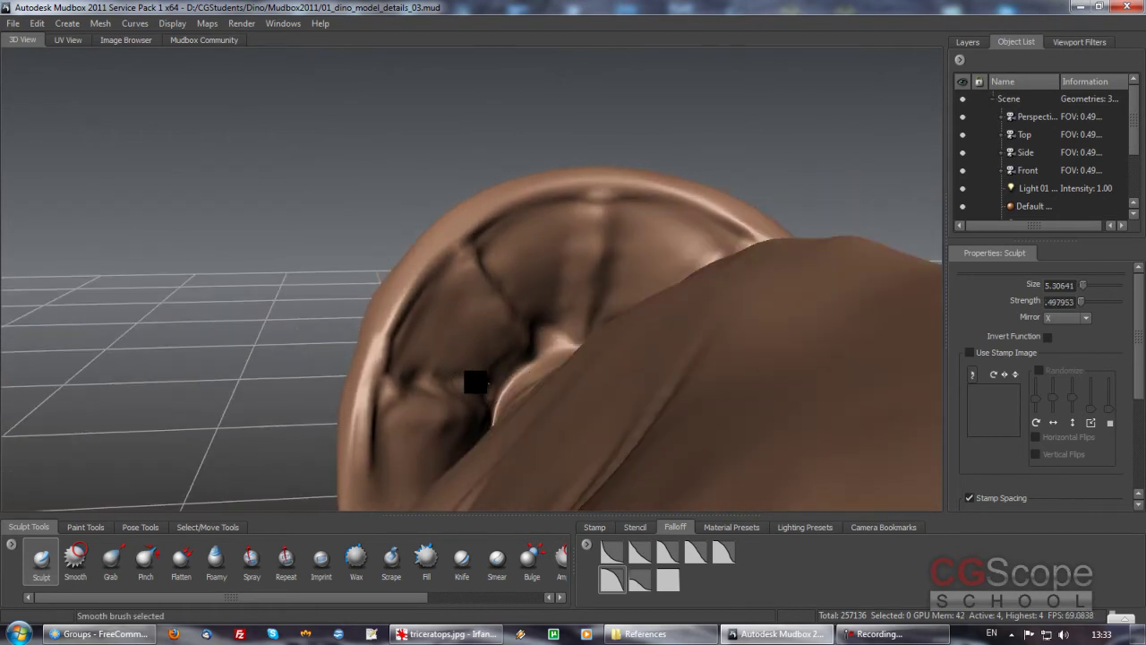
# Smooth further under the frill and neck while orbiting closer to the head.
pyautogui.keyDown('alt'); pyautogui.moveTo(415, 343); pyautogui.dragTo(375, 343); pyautogui.keyUp('alt')
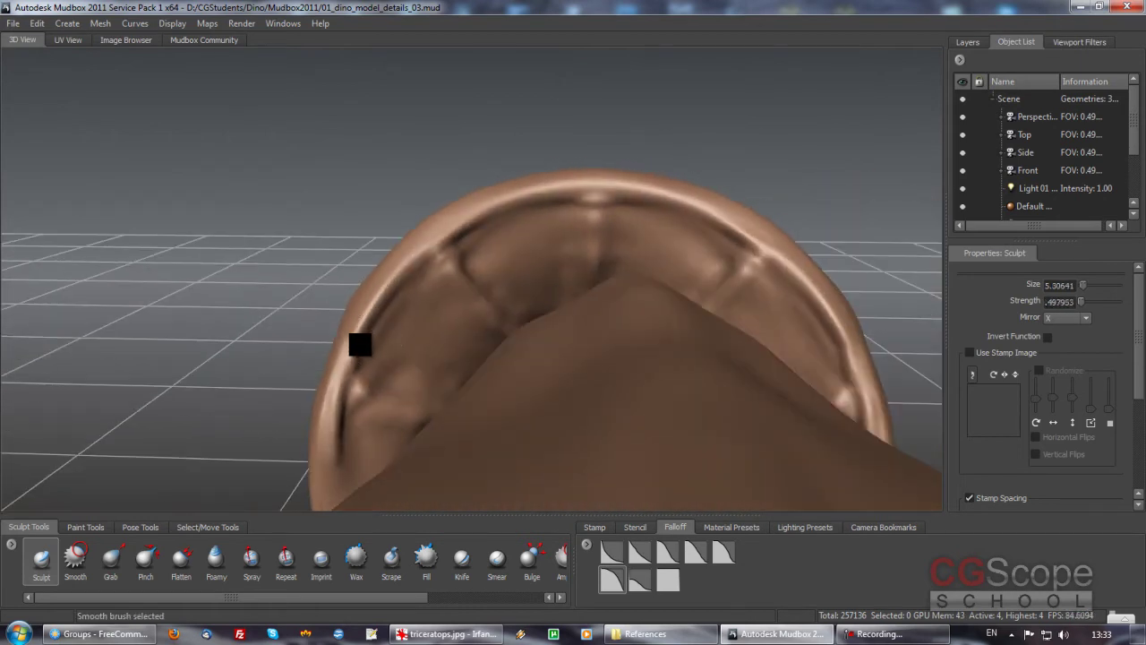
pyautogui.moveTo(424, 289)
pyautogui.keyDown('alt'); pyautogui.mouseDown()
pyautogui.moveTo(484, 236)
pyautogui.moveTo(481, 223)
pyautogui.mouseUp(); pyautogui.keyUp('alt')
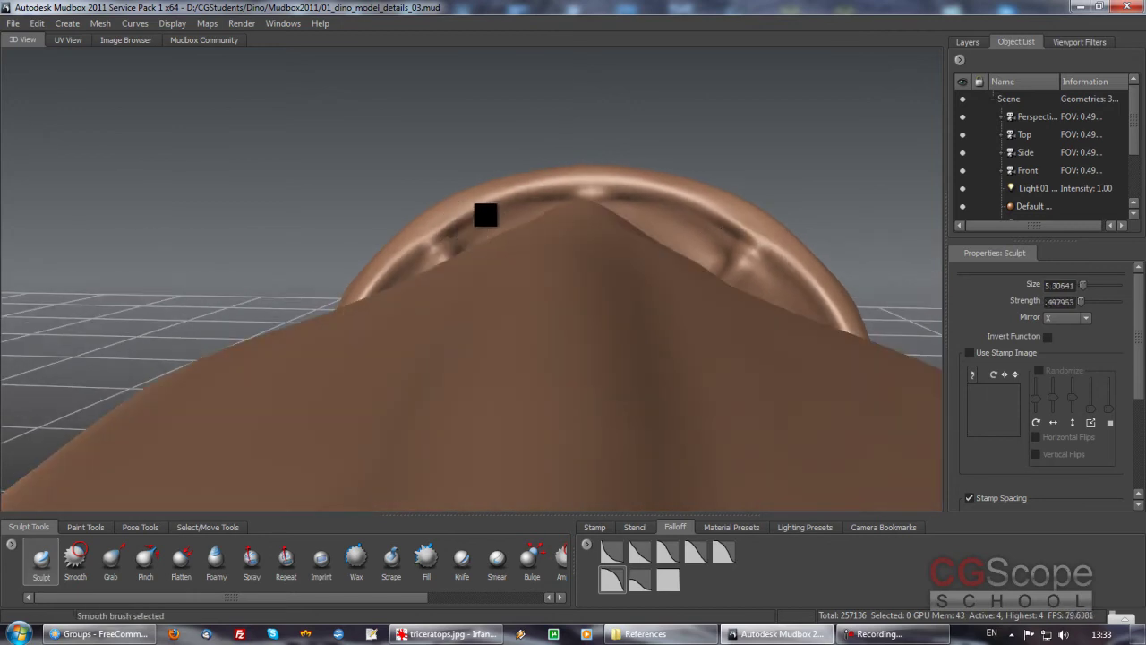
pyautogui.moveTo(442, 268)
pyautogui.keyDown('alt'); pyautogui.mouseDown()
pyautogui.moveTo(494, 281)
pyautogui.moveTo(454, 334)
pyautogui.moveTo(474, 304)
pyautogui.moveTo(518, 286)
pyautogui.moveTo(491, 259)
pyautogui.moveTo(478, 307)
pyautogui.moveTo(606, 281)
pyautogui.moveTo(558, 283)
pyautogui.moveTo(493, 324)
pyautogui.moveTo(475, 318)
pyautogui.moveTo(504, 263)
pyautogui.moveTo(445, 333)
pyautogui.moveTo(399, 348)
pyautogui.moveTo(431, 335)
pyautogui.moveTo(448, 299)
pyautogui.mouseUp(); pyautogui.keyUp('alt')
pyautogui.press('shift')
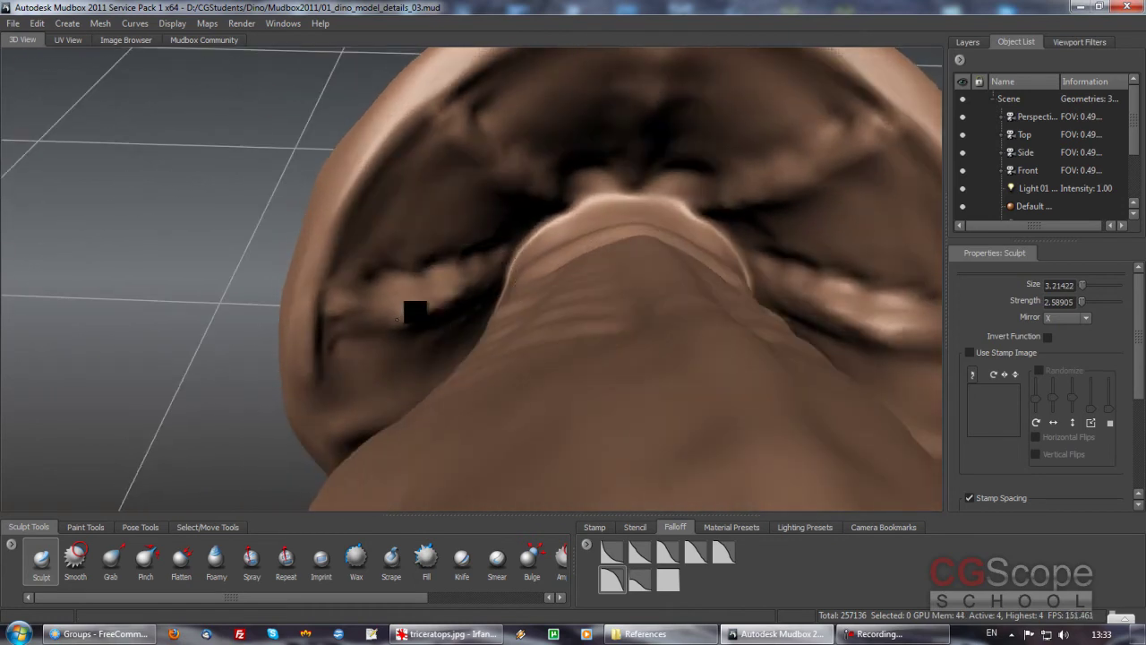
pyautogui.keyDown('alt'); pyautogui.moveTo(326, 323); pyautogui.dragTo(423, 325); pyautogui.keyUp('alt')
pyautogui.press('shift')
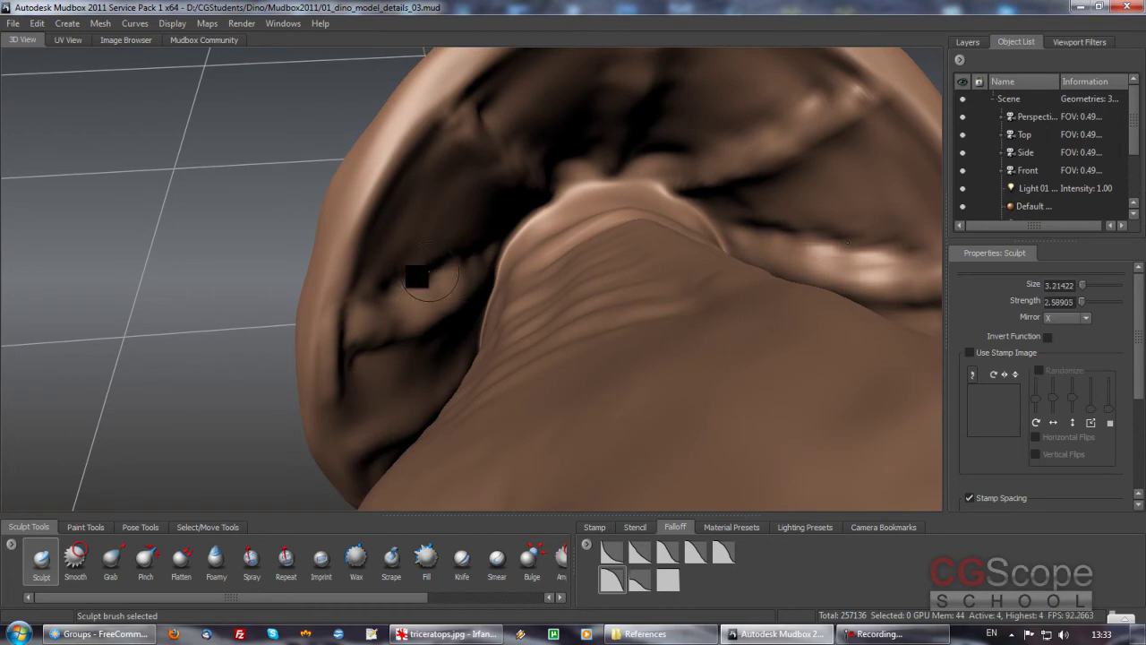
pyautogui.keyDown('alt'); pyautogui.moveTo(443, 255); pyautogui.dragTo(428, 280); pyautogui.keyUp('alt')
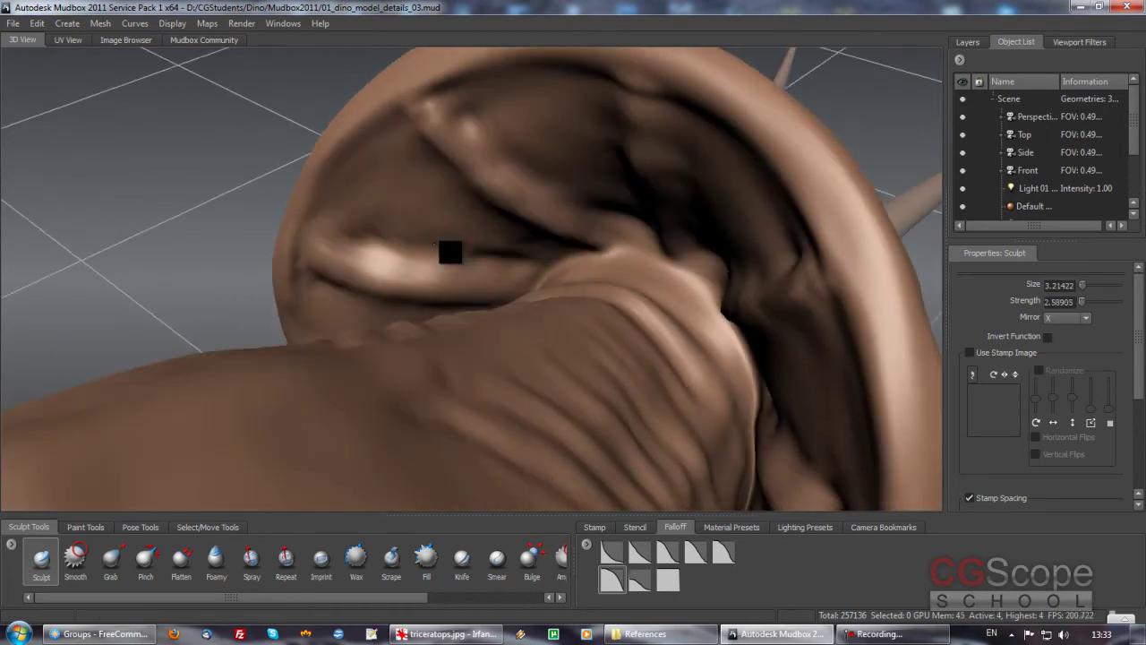
pyautogui.keyDown('alt'); pyautogui.moveTo(452, 261); pyautogui.dragTo(447, 251); pyautogui.keyUp('alt')
pyautogui.moveTo(349, 247)
pyautogui.keyDown('alt'); pyautogui.mouseDown()
pyautogui.moveTo(448, 243)
pyautogui.moveTo(469, 295)
pyautogui.moveTo(525, 274)
pyautogui.moveTo(412, 268)
pyautogui.moveTo(430, 302)
pyautogui.moveTo(376, 323)
pyautogui.moveTo(384, 366)
pyautogui.moveTo(493, 268)
pyautogui.moveTo(444, 260)
pyautogui.moveTo(445, 295)
pyautogui.moveTo(518, 284)
pyautogui.moveTo(488, 300)
pyautogui.moveTo(499, 287)
pyautogui.mouseUp(); pyautogui.keyUp('alt')
# Sculpt a raised ridge along the upper arm and smooth it down.
pyautogui.keyDown('alt'); pyautogui.moveTo(441, 367); pyautogui.dragTo(497, 284); pyautogui.keyUp('alt')
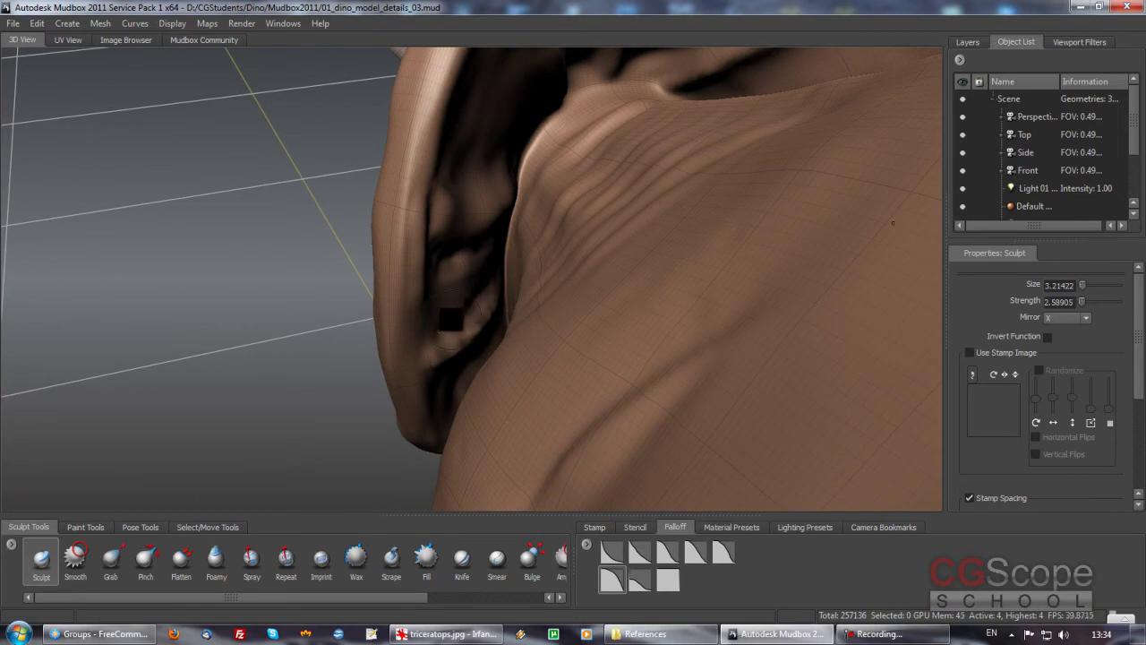
pyautogui.moveTo(462, 313)
pyautogui.keyDown('alt'); pyautogui.mouseDown()
pyautogui.moveTo(464, 349)
pyautogui.moveTo(494, 315)
pyautogui.moveTo(497, 349)
pyautogui.moveTo(402, 335)
pyautogui.moveTo(749, 310)
pyautogui.moveTo(596, 283)
pyautogui.moveTo(475, 164)
pyautogui.moveTo(461, 191)
pyautogui.moveTo(383, 179)
pyautogui.moveTo(437, 201)
pyautogui.mouseUp(); pyautogui.keyUp('alt')
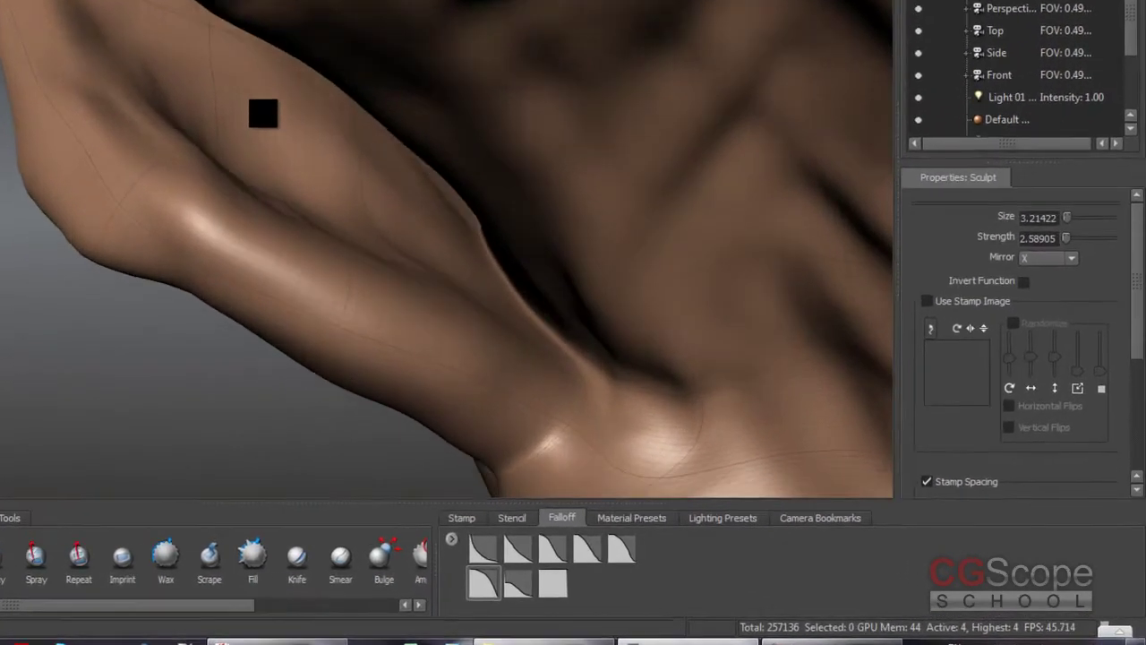
pyautogui.moveTo(188, 69); pyautogui.dragTo(382, 161)
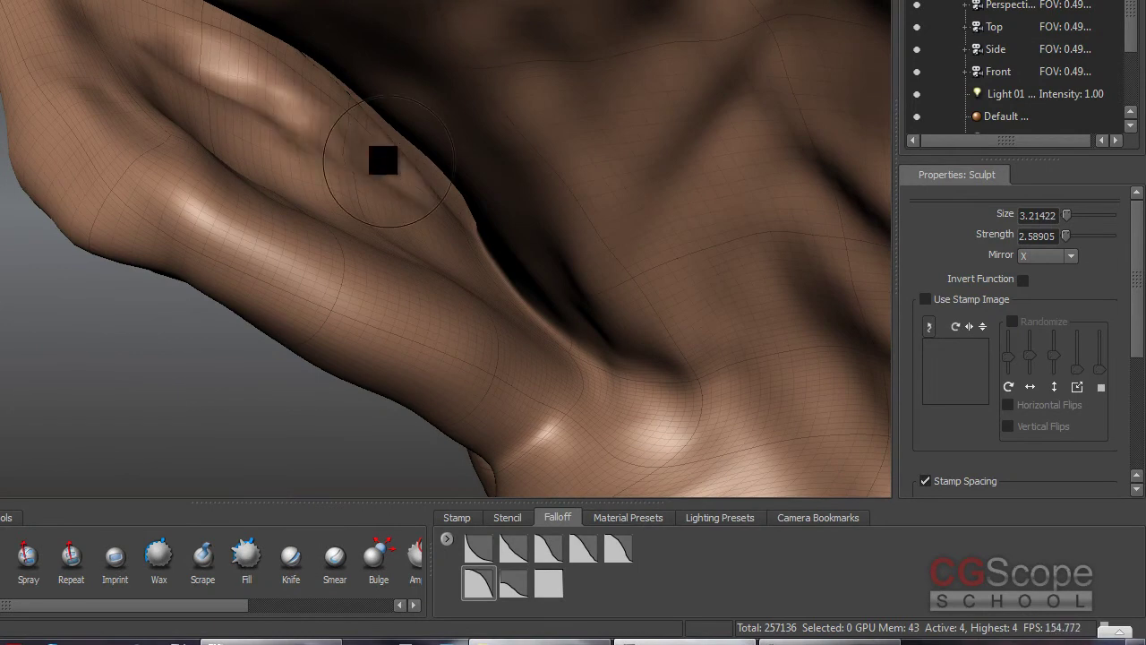
pyautogui.moveTo(332, 192)
pyautogui.keyDown('shift'); pyautogui.mouseDown()
pyautogui.moveTo(316, 163)
pyautogui.moveTo(353, 167)
pyautogui.moveTo(378, 198)
pyautogui.moveTo(317, 161)
pyautogui.moveTo(205, 130)
pyautogui.moveTo(205, 146)
pyautogui.moveTo(184, 140)
pyautogui.mouseUp(); pyautogui.keyUp('shift')
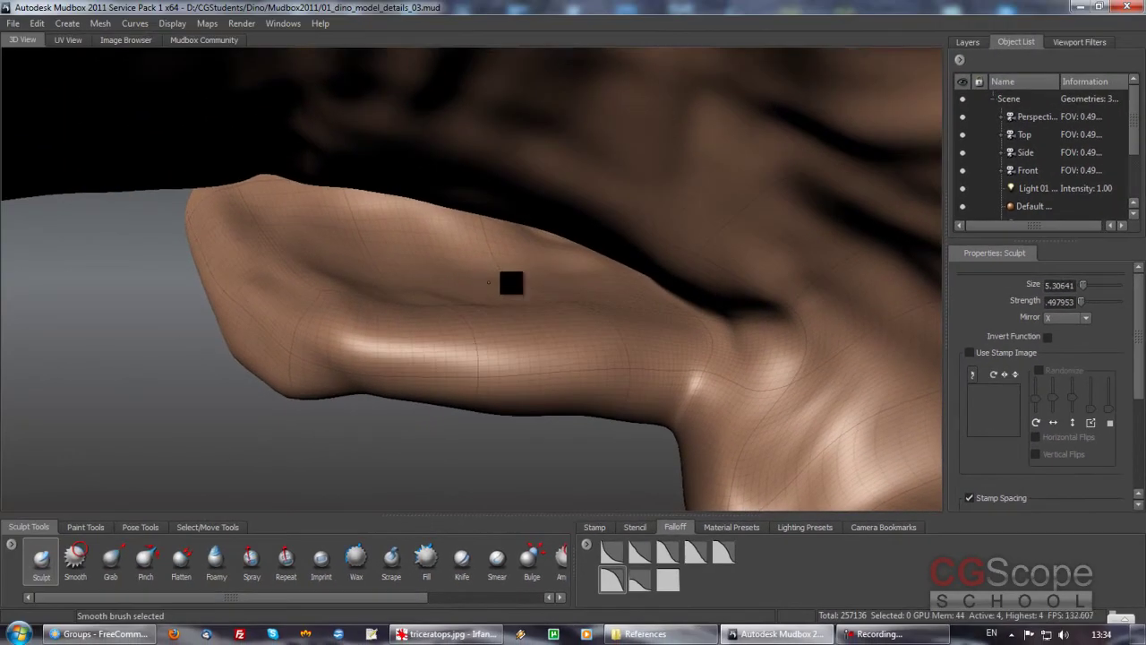
# Smooth the crease around the eye and orbit around the sculpted head.
pyautogui.keyDown('alt'); pyautogui.moveTo(511, 223); pyautogui.dragTo(512, 258); pyautogui.keyUp('alt')
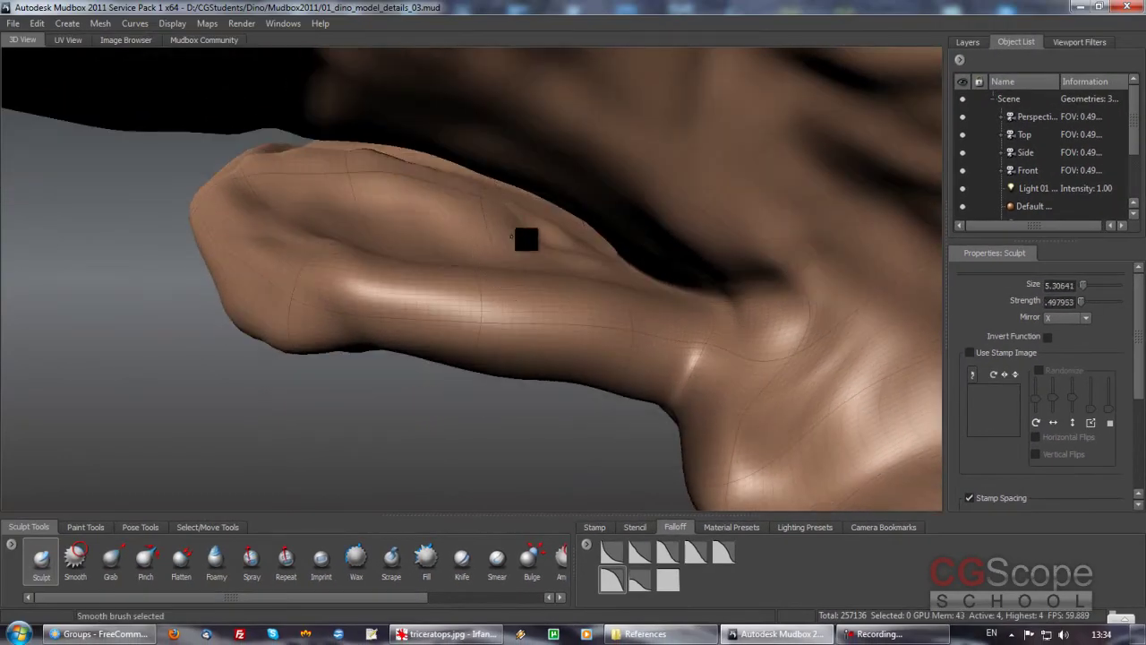
pyautogui.moveTo(385, 197)
pyautogui.keyDown('alt'); pyautogui.mouseDown()
pyautogui.moveTo(505, 245)
pyautogui.moveTo(543, 384)
pyautogui.moveTo(578, 276)
pyautogui.moveTo(370, 335)
pyautogui.moveTo(486, 320)
pyautogui.moveTo(478, 308)
pyautogui.moveTo(371, 379)
pyautogui.moveTo(376, 403)
pyautogui.moveTo(470, 358)
pyautogui.moveTo(455, 338)
pyautogui.mouseUp(); pyautogui.keyUp('alt')
pyautogui.keyDown('shift'); pyautogui.moveTo(427, 257); pyautogui.dragTo(486, 217); pyautogui.keyUp('shift')
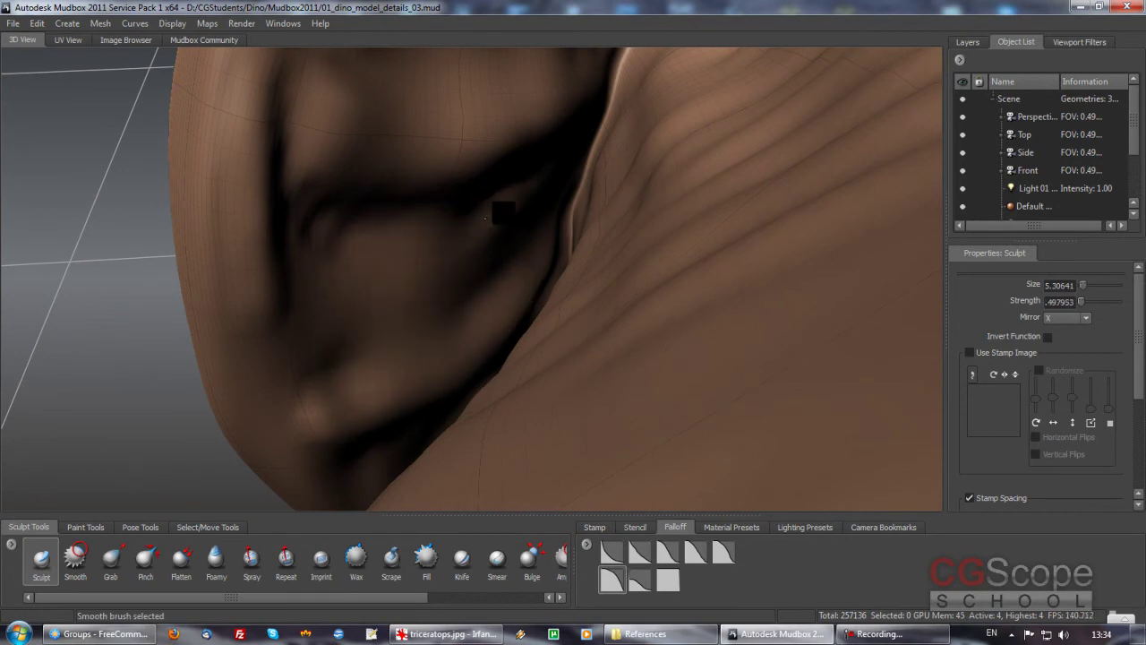
pyautogui.keyDown('alt'); pyautogui.moveTo(420, 291); pyautogui.dragTo(499, 254); pyautogui.keyUp('alt')
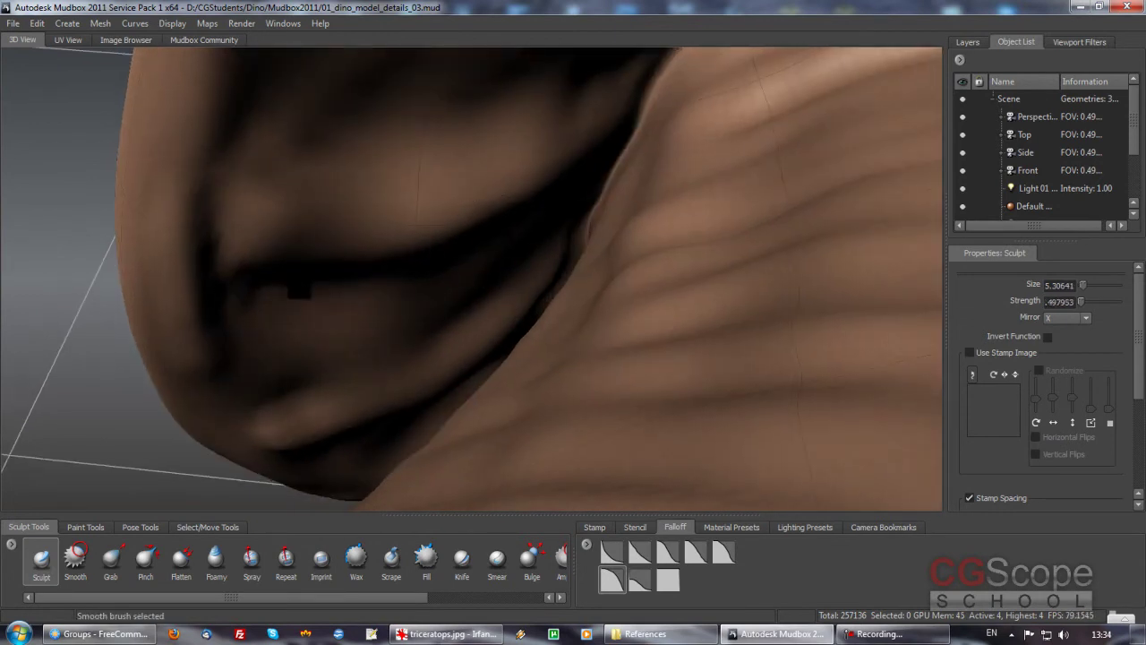
pyautogui.moveTo(780, 281)
pyautogui.keyDown('alt'); pyautogui.mouseDown()
pyautogui.moveTo(581, 281)
pyautogui.moveTo(758, 263)
pyautogui.moveTo(602, 310)
pyautogui.moveTo(614, 263)
pyautogui.moveTo(696, 302)
pyautogui.moveTo(545, 323)
pyautogui.moveTo(590, 291)
pyautogui.moveTo(525, 383)
pyautogui.moveTo(528, 260)
pyautogui.moveTo(502, 358)
pyautogui.mouseUp(); pyautogui.keyUp('alt')
# Bring up the triceratops reference picture and carve a vertical groove down the back and flank.
pyautogui.click(445, 633)
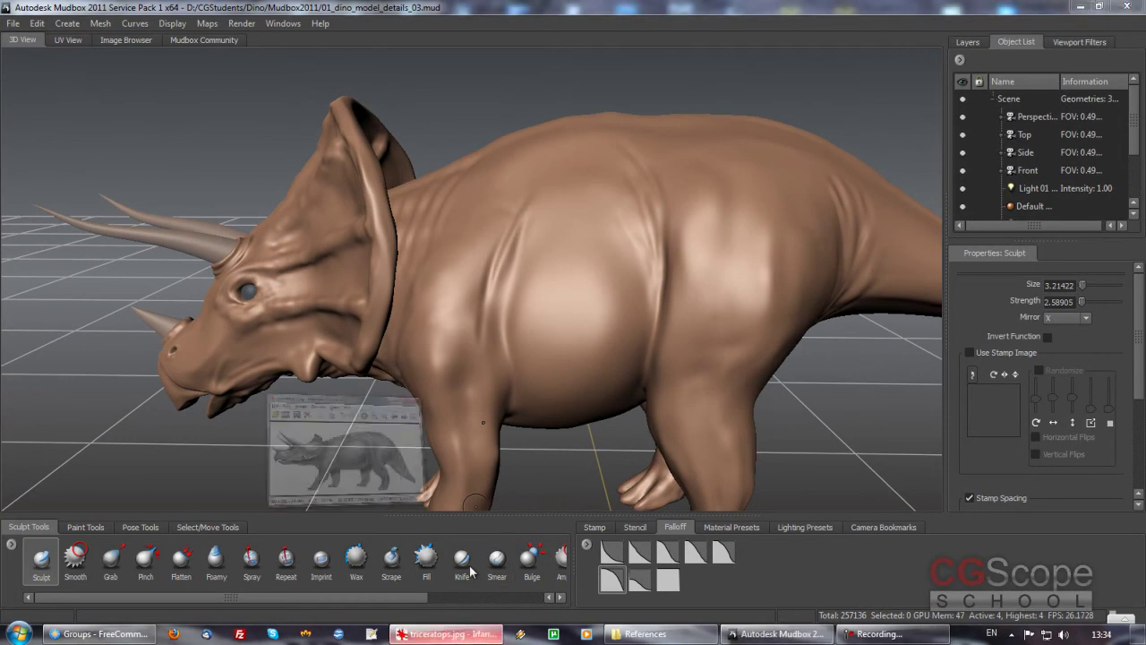
pyautogui.moveTo(659, 318)
pyautogui.keyDown('alt'); pyautogui.mouseDown()
pyautogui.moveTo(631, 299)
pyautogui.moveTo(565, 299)
pyautogui.moveTo(583, 238)
pyautogui.mouseUp(); pyautogui.keyUp('alt')
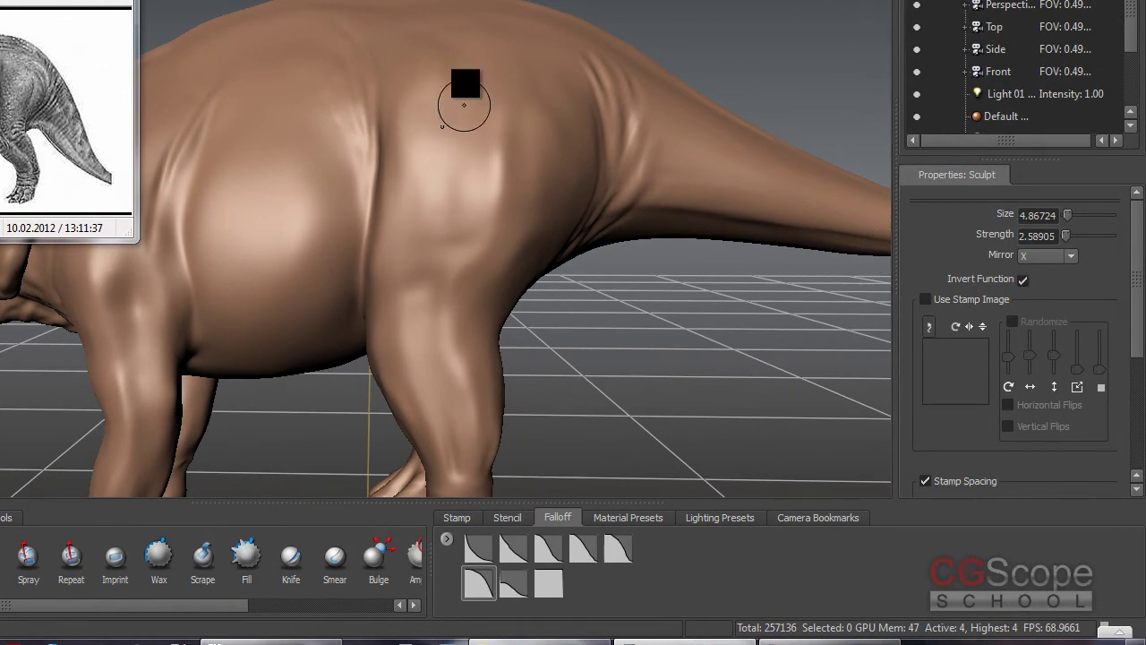
pyautogui.moveTo(459, 74)
pyautogui.mouseDown()
pyautogui.moveTo(460, 140)
pyautogui.moveTo(460, 107)
pyautogui.mouseUp()
pyautogui.moveTo(464, 181); pyautogui.dragTo(460, 230)
pyautogui.moveTo(460, 231)
pyautogui.keyDown('alt'); pyautogui.mouseDown(button='middle')
pyautogui.moveTo(428, 249)
pyautogui.moveTo(419, 235)
pyautogui.mouseUp(button='middle'); pyautogui.keyUp('alt')
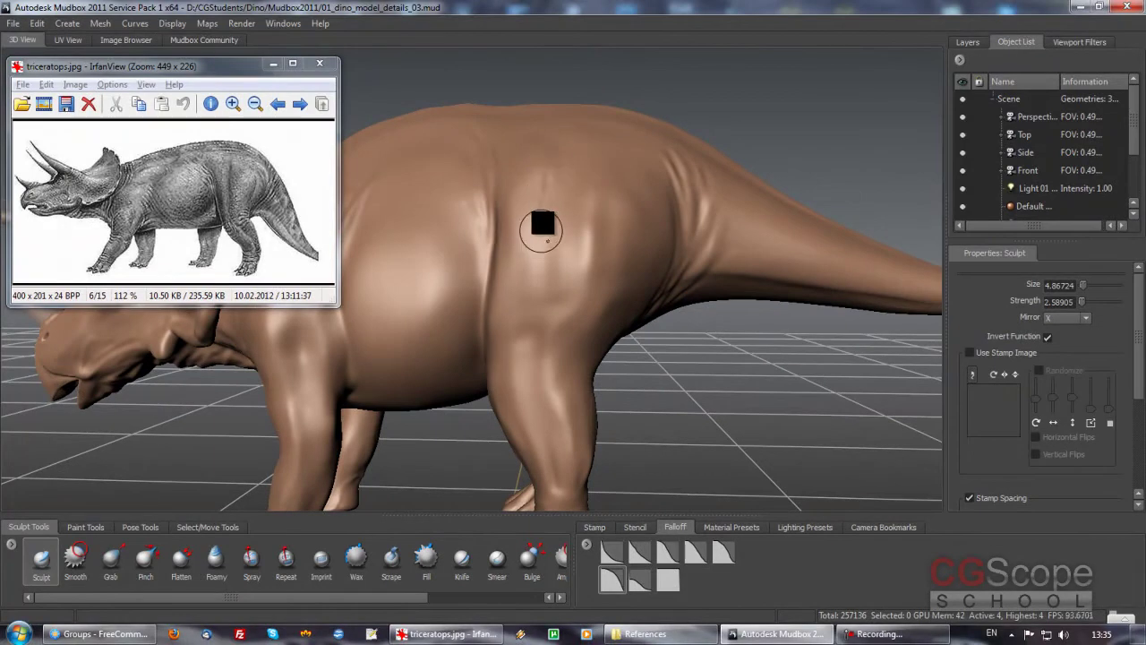
# Carve and deepen the crease down the flank into the front leg, smoothing along it.
pyautogui.moveTo(543, 219)
pyautogui.mouseDown()
pyautogui.moveTo(546, 353)
pyautogui.moveTo(542, 230)
pyautogui.moveTo(524, 250)
pyautogui.mouseUp()
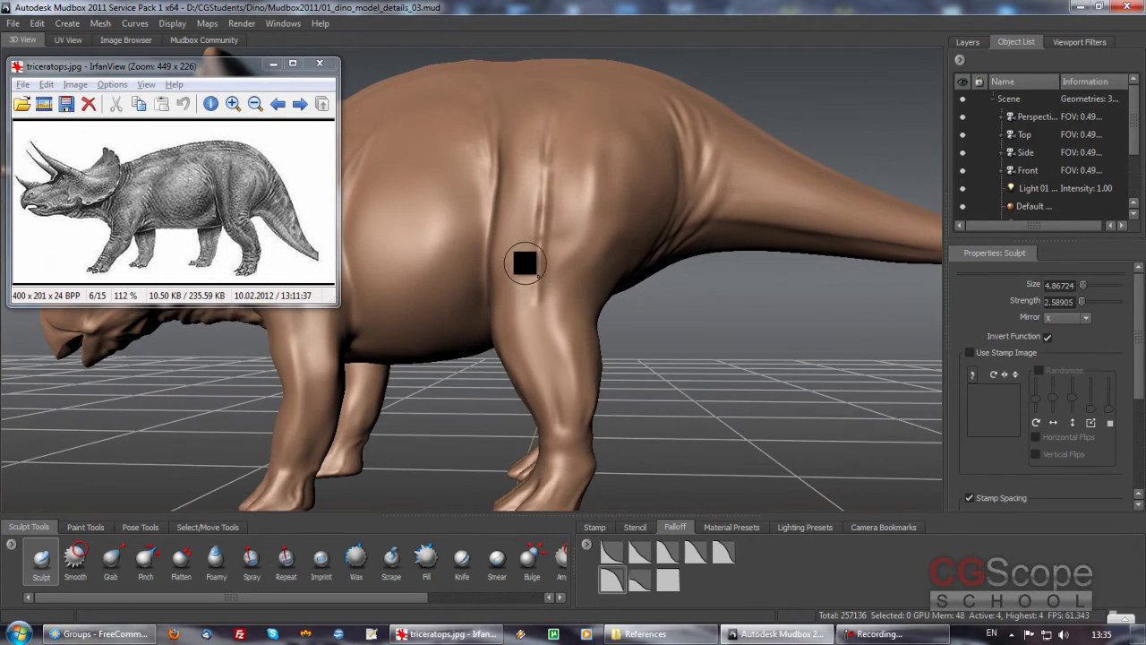
pyautogui.moveTo(540, 340); pyautogui.dragTo(560, 444)
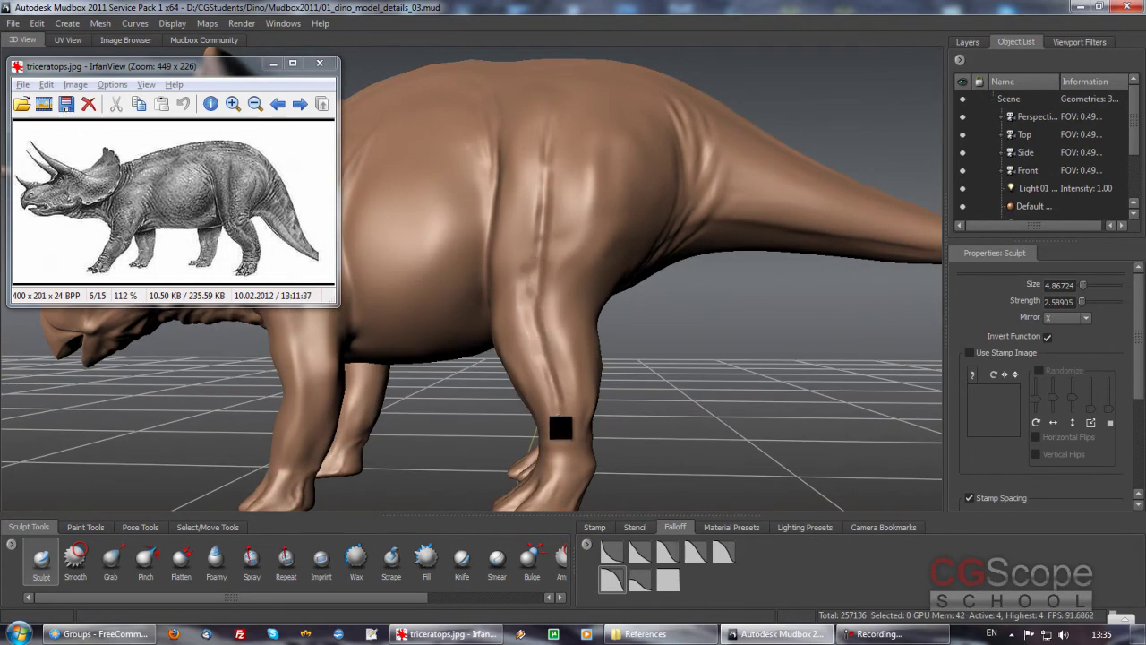
pyautogui.moveTo(536, 253)
pyautogui.mouseDown()
pyautogui.moveTo(543, 136)
pyautogui.moveTo(531, 298)
pyautogui.moveTo(525, 288)
pyautogui.moveTo(543, 376)
pyautogui.mouseUp()
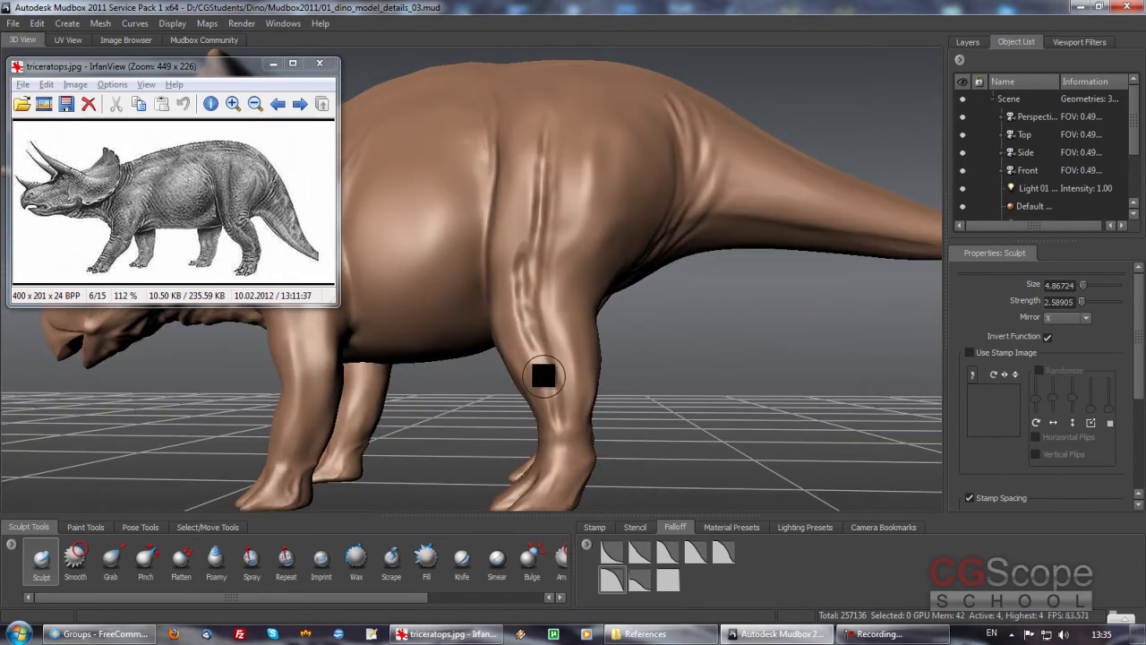
pyautogui.keyDown('shift'); pyautogui.moveTo(520, 261); pyautogui.dragTo(523, 291); pyautogui.keyUp('shift')
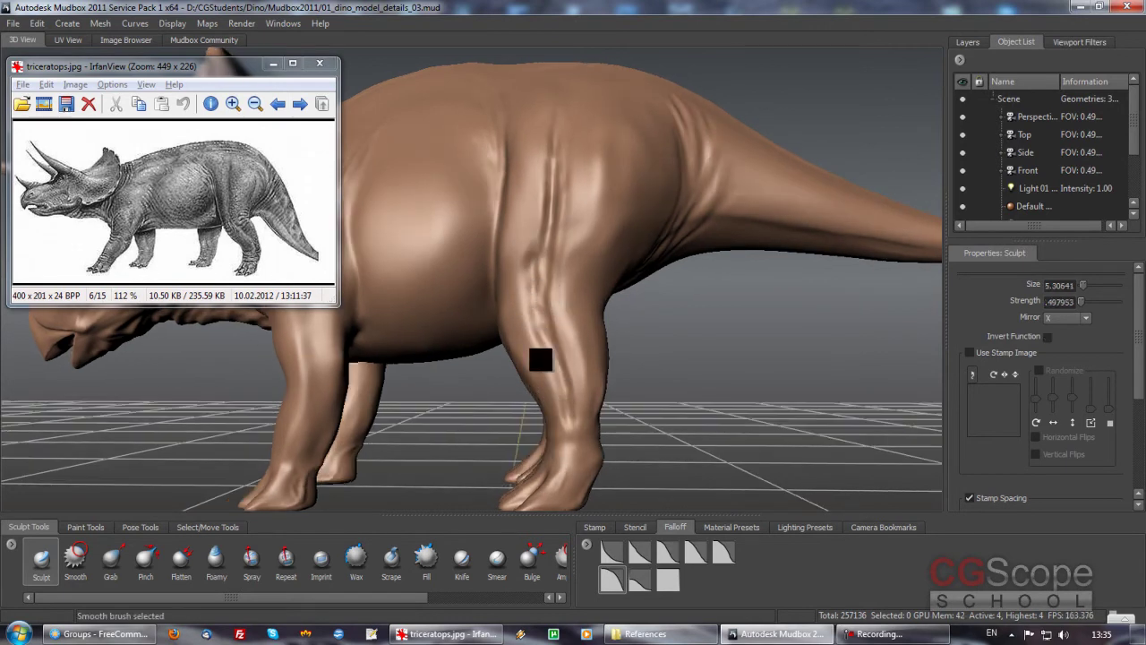
pyautogui.moveTo(524, 271); pyautogui.dragTo(584, 318)
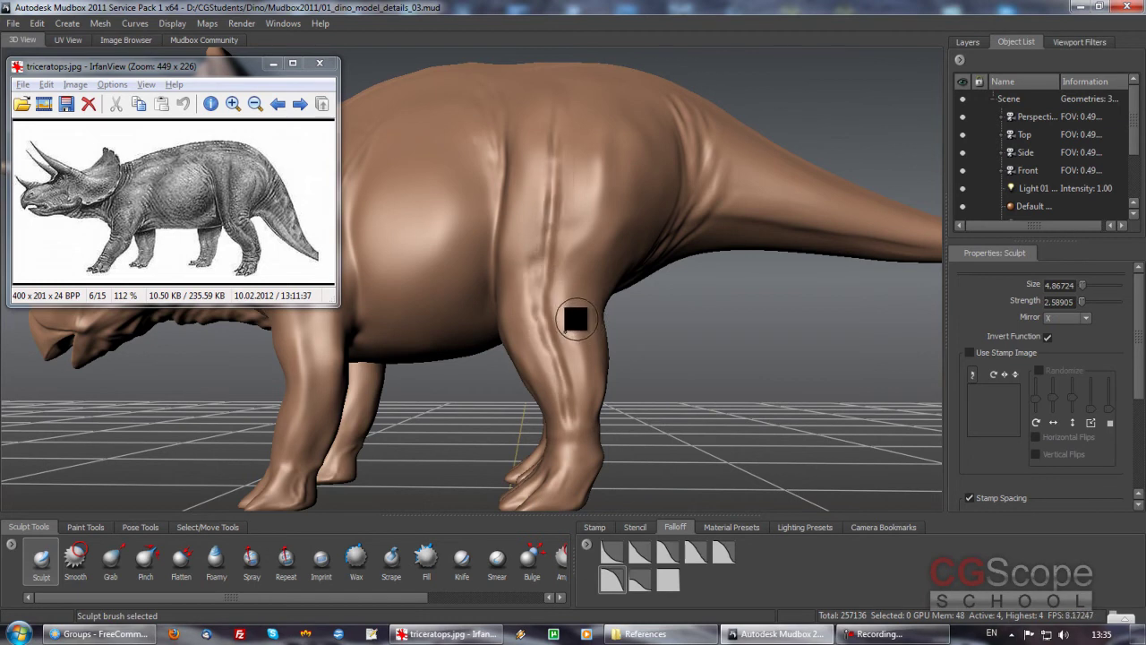
pyautogui.moveTo(573, 325); pyautogui.dragTo(570, 328)
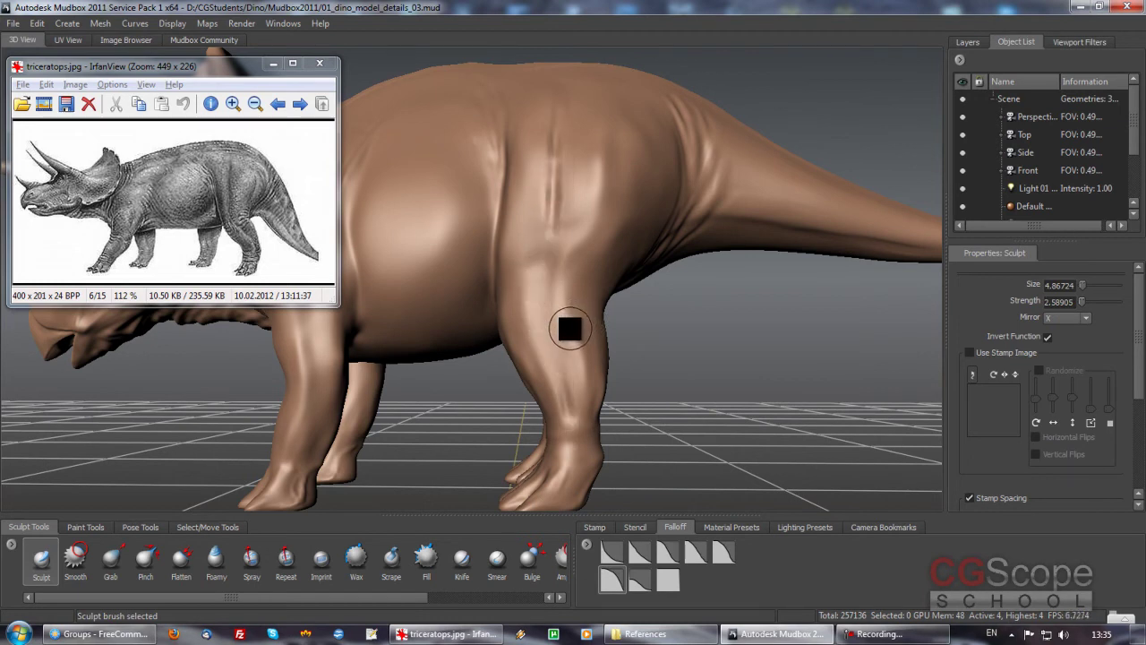
pyautogui.scroll(5, 565, 330)
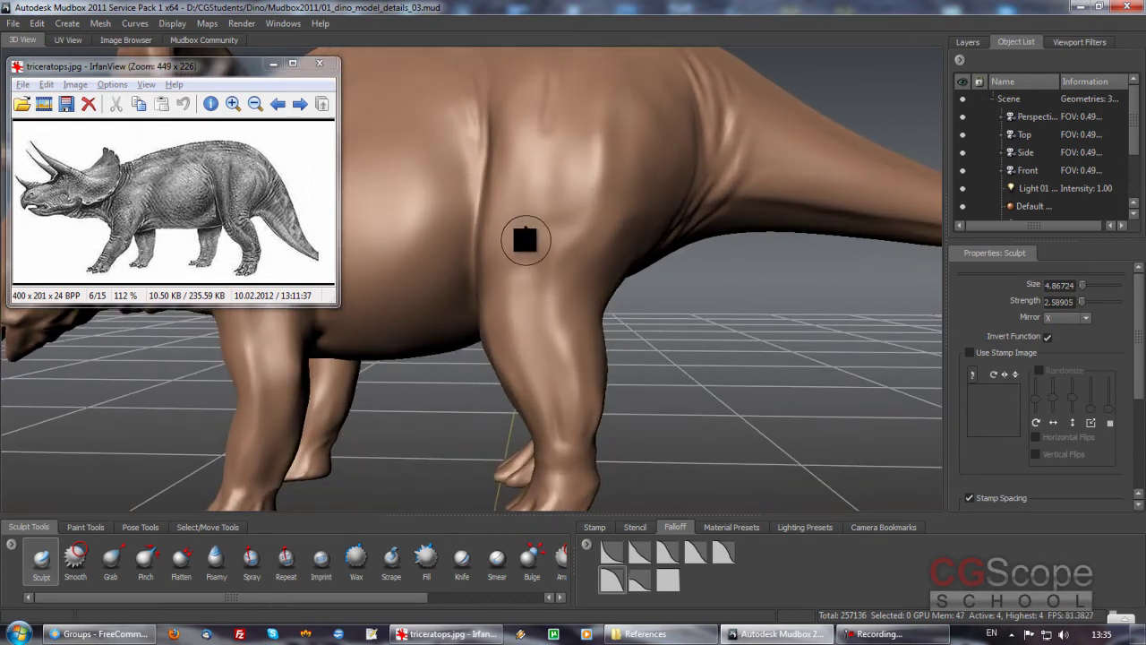
# Deepen the front-leg groove and its upper part extending toward the hip.
pyautogui.keyDown('alt'); pyautogui.moveTo(571, 235); pyautogui.dragTo(519, 260); pyautogui.keyUp('alt')
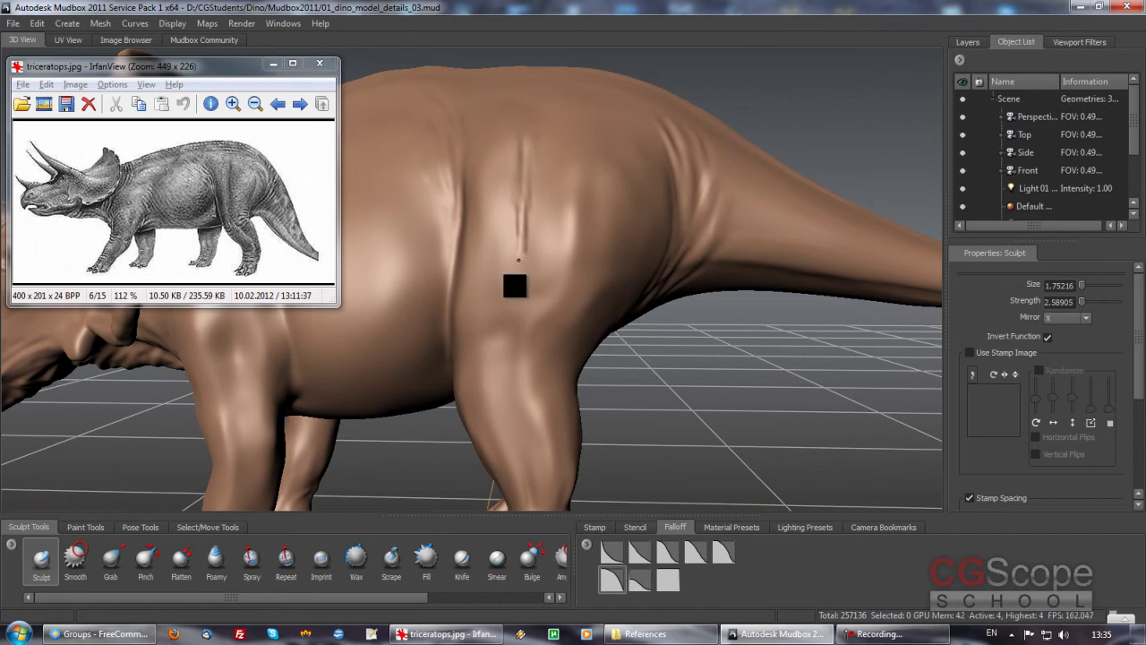
pyautogui.keyDown('alt'); pyautogui.moveTo(519, 383); pyautogui.dragTo(490, 256); pyautogui.keyUp('alt')
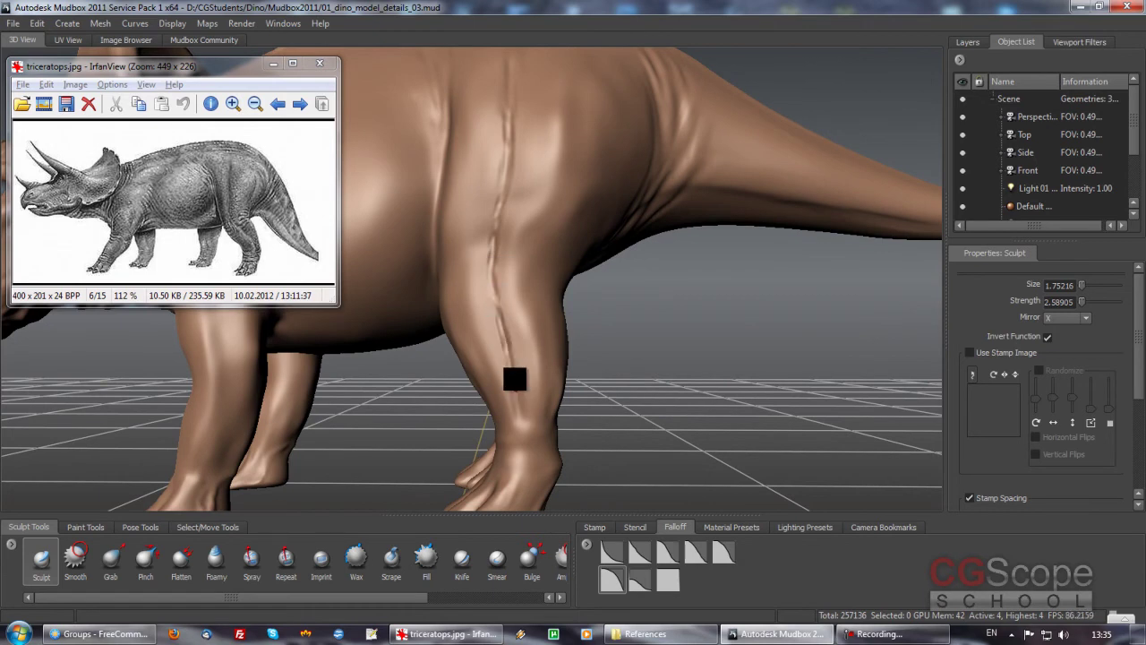
pyautogui.moveTo(526, 429); pyautogui.dragTo(506, 344)
pyautogui.moveTo(505, 232)
pyautogui.mouseDown()
pyautogui.moveTo(505, 185)
pyautogui.moveTo(511, 256)
pyautogui.moveTo(522, 141)
pyautogui.mouseUp()
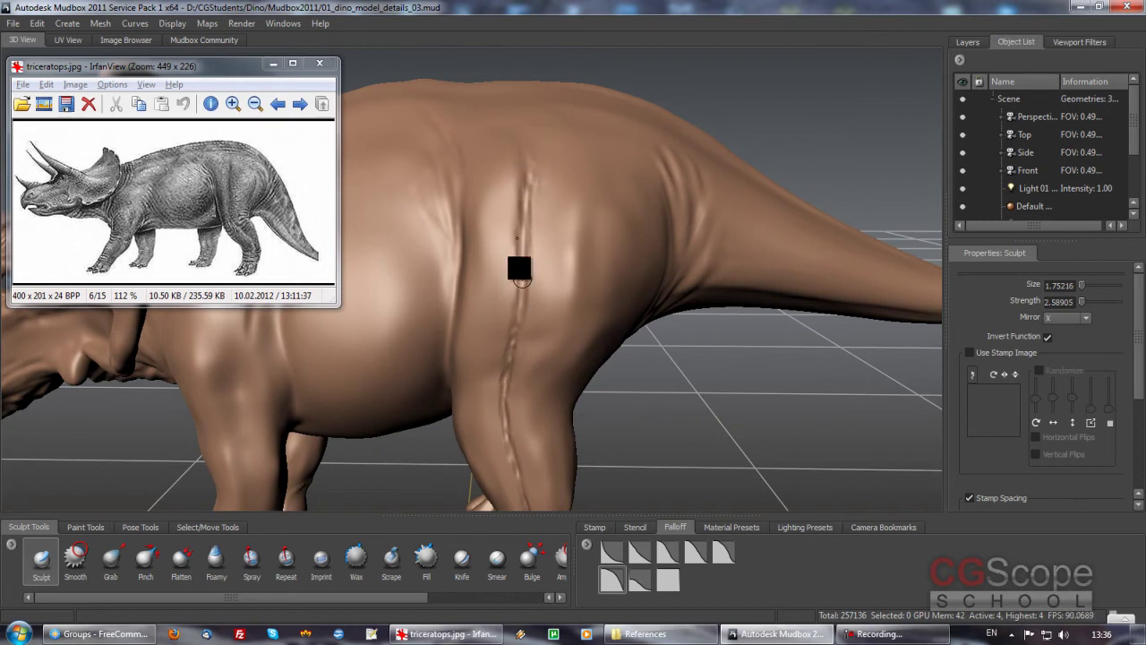
pyautogui.keyDown('alt'); pyautogui.moveTo(517, 238); pyautogui.dragTo(521, 250); pyautogui.keyUp('alt')
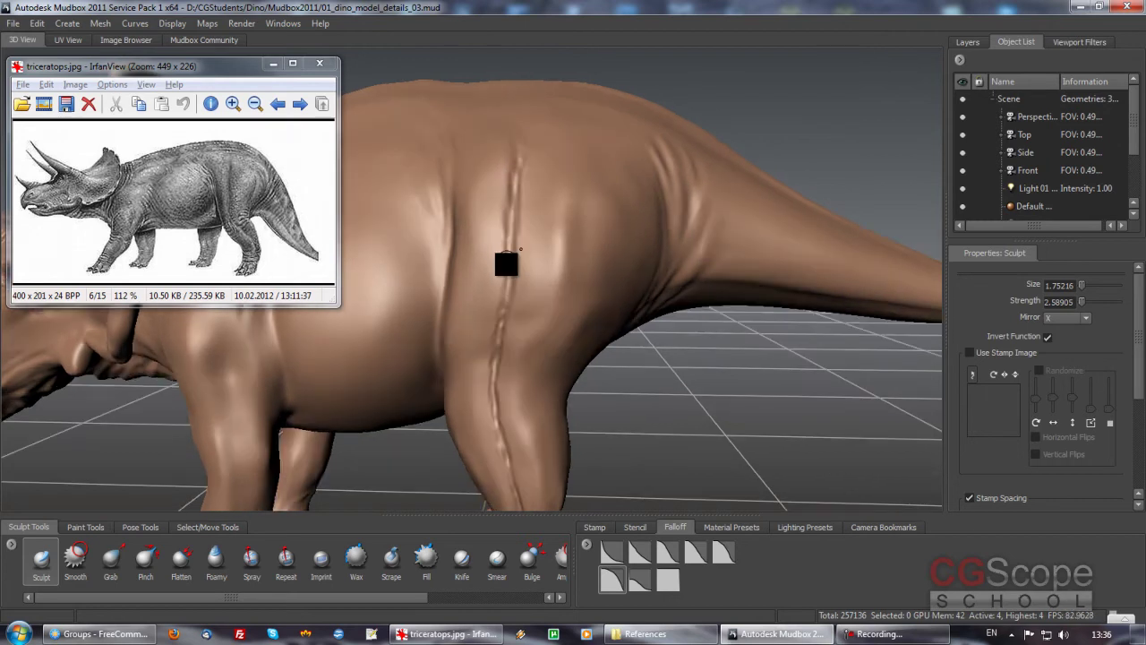
# Smooth the carved groove down the flank and front leg.
pyautogui.click(75, 557)
pyautogui.moveTo(498, 206)
pyautogui.mouseDown()
pyautogui.moveTo(504, 401)
pyautogui.moveTo(502, 230)
pyautogui.mouseUp()
pyautogui.moveTo(503, 283); pyautogui.dragTo(531, 458)
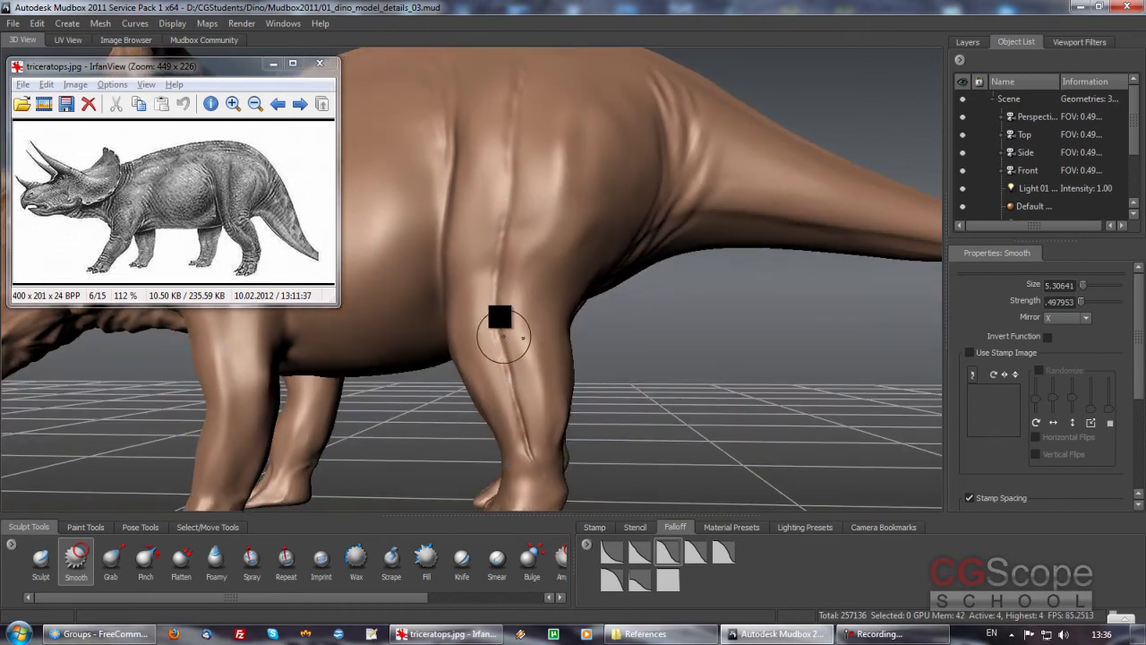
pyautogui.moveTo(510, 391)
pyautogui.mouseDown()
pyautogui.moveTo(540, 414)
pyautogui.moveTo(506, 328)
pyautogui.moveTo(522, 453)
pyautogui.moveTo(503, 250)
pyautogui.moveTo(486, 301)
pyautogui.moveTo(516, 92)
pyautogui.moveTo(514, 199)
pyautogui.moveTo(553, 170)
pyautogui.mouseUp()
pyautogui.moveTo(547, 211)
pyautogui.mouseDown()
pyautogui.moveTo(556, 274)
pyautogui.moveTo(530, 400)
pyautogui.moveTo(547, 301)
pyautogui.mouseUp()
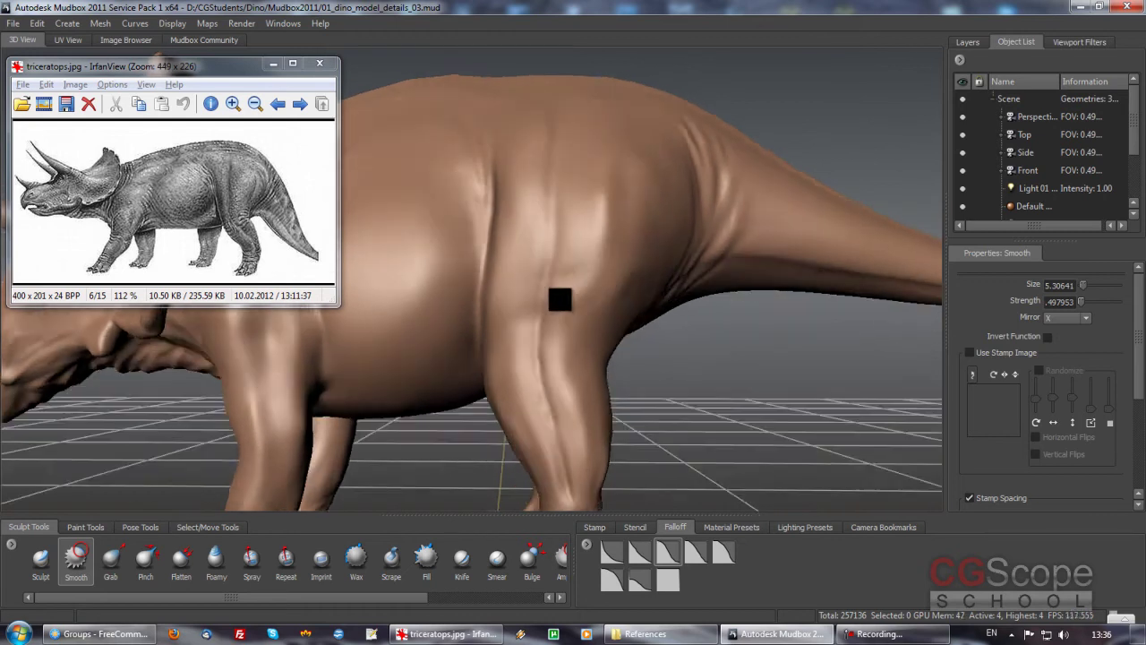
# Orbit around the dinosaur from side, low and frontal angles to review the body.
pyautogui.moveTo(537, 243); pyautogui.dragTo(543, 433)
pyautogui.moveTo(644, 309)
pyautogui.keyDown('alt'); pyautogui.mouseDown()
pyautogui.moveTo(578, 296)
pyautogui.moveTo(555, 311)
pyautogui.moveTo(542, 236)
pyautogui.mouseUp(); pyautogui.keyUp('alt')
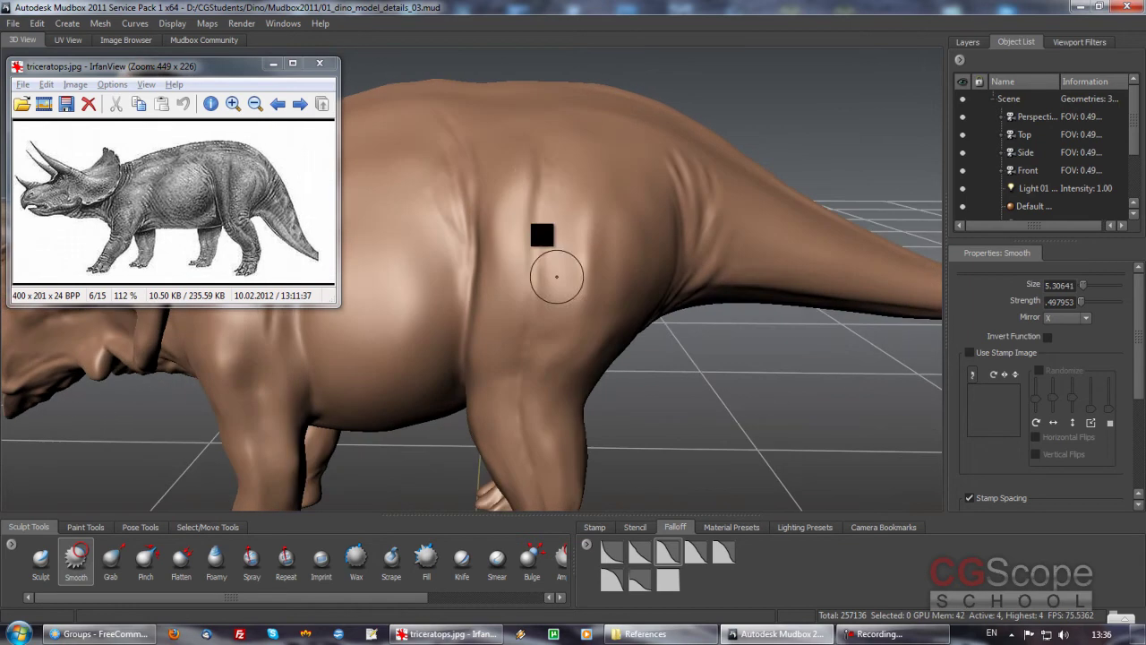
pyautogui.keyDown('alt'); pyautogui.moveTo(448, 332); pyautogui.dragTo(557, 292); pyautogui.keyUp('alt')
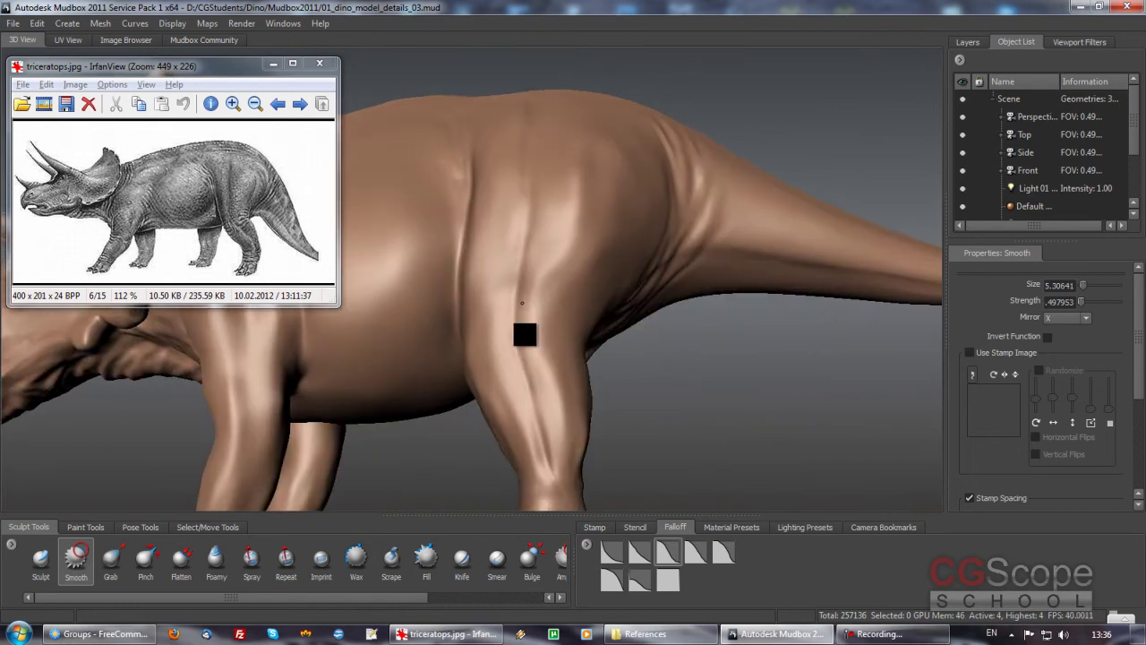
pyautogui.moveTo(544, 461)
pyautogui.keyDown('alt'); pyautogui.mouseDown()
pyautogui.moveTo(545, 358)
pyautogui.moveTo(571, 416)
pyautogui.mouseUp(); pyautogui.keyUp('alt')
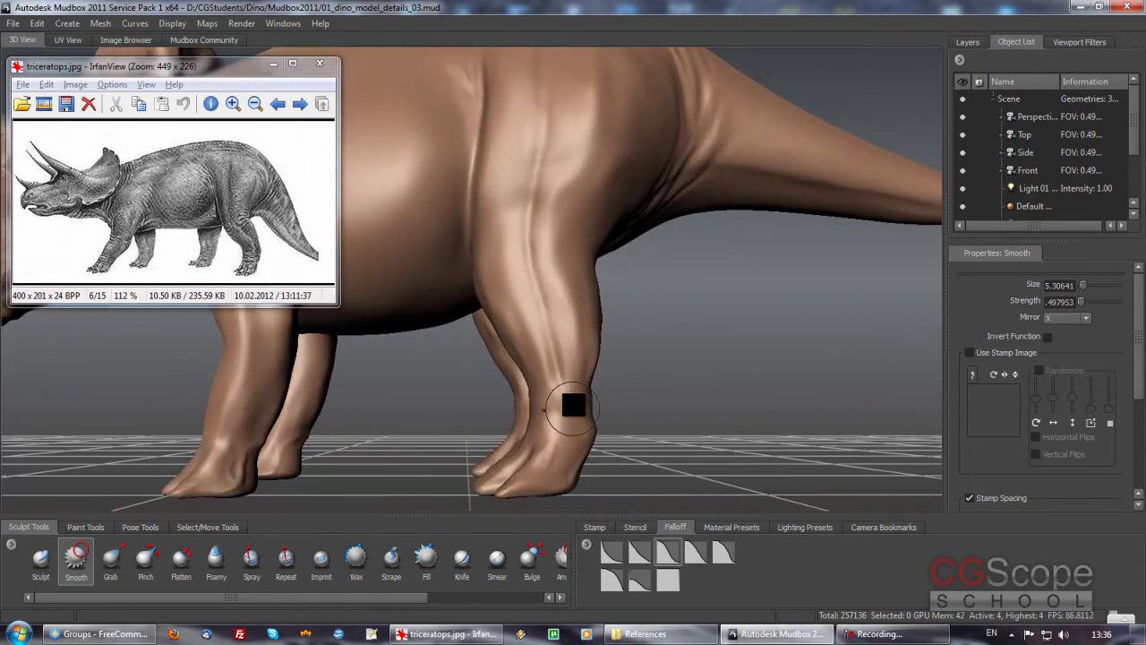
pyautogui.moveTo(591, 376)
pyautogui.keyDown('alt'); pyautogui.mouseDown()
pyautogui.moveTo(657, 356)
pyautogui.moveTo(659, 389)
pyautogui.moveTo(686, 316)
pyautogui.moveTo(585, 328)
pyautogui.moveTo(554, 262)
pyautogui.mouseUp(); pyautogui.keyUp('alt')
pyautogui.moveTo(639, 296)
pyautogui.keyDown('alt'); pyautogui.mouseDown()
pyautogui.moveTo(671, 283)
pyautogui.moveTo(608, 285)
pyautogui.mouseUp(); pyautogui.keyUp('alt')
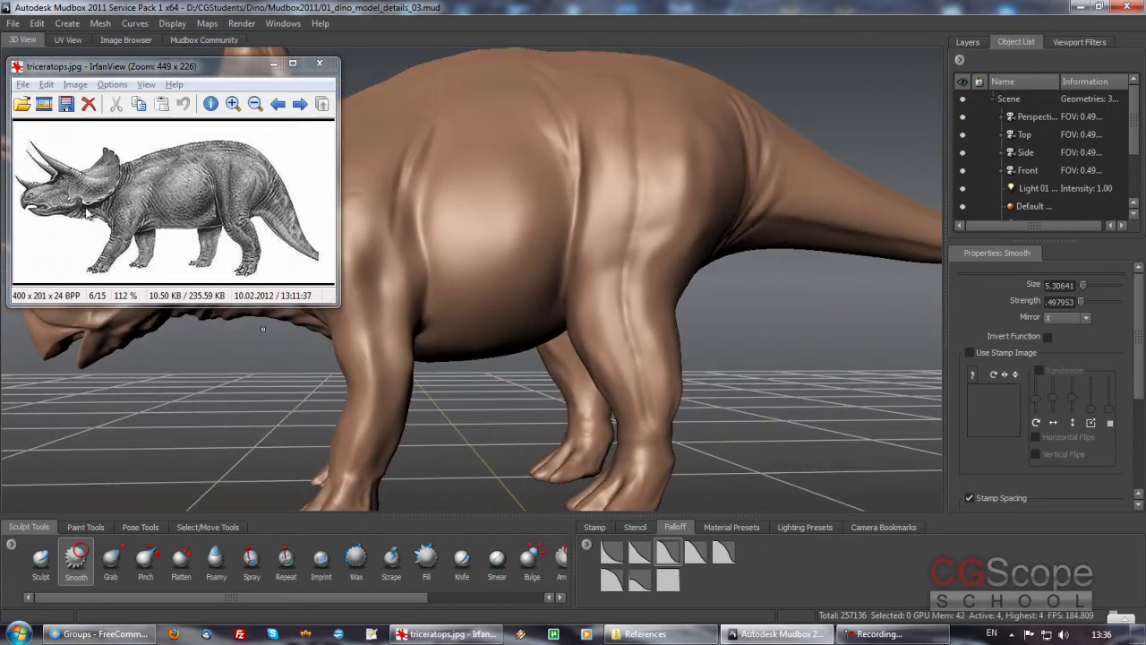
pyautogui.moveTo(484, 272)
pyautogui.keyDown('alt'); pyautogui.mouseDown()
pyautogui.moveTo(609, 248)
pyautogui.moveTo(606, 236)
pyautogui.moveTo(545, 236)
pyautogui.mouseUp(); pyautogui.keyUp('alt')
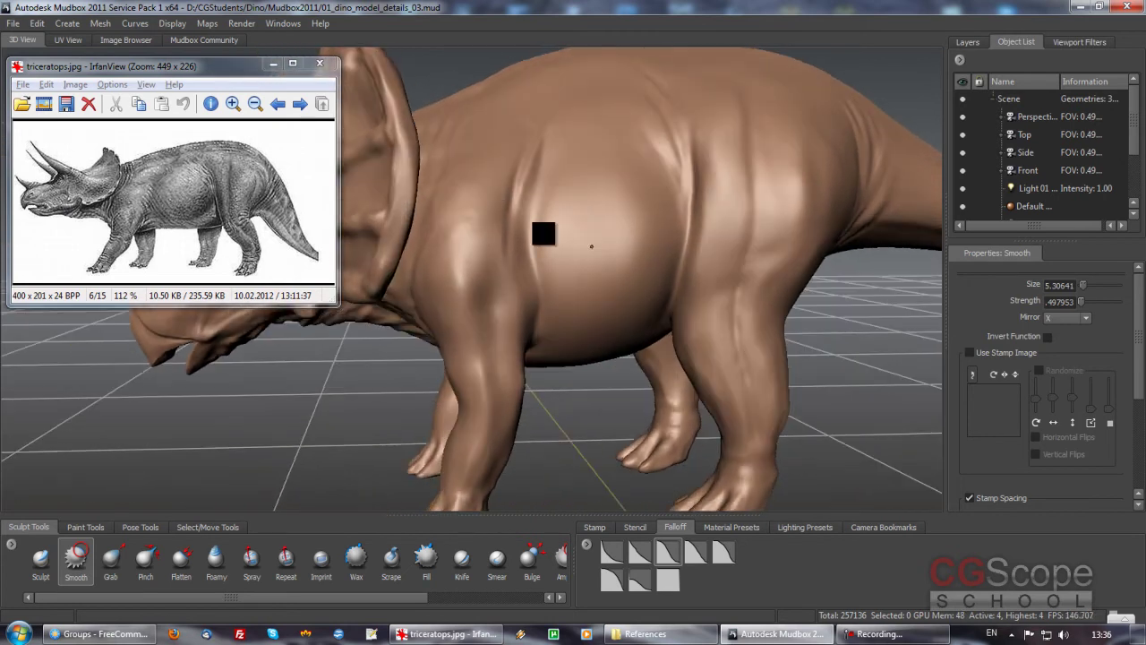
pyautogui.moveTo(582, 284)
pyautogui.keyDown('alt'); pyautogui.mouseDown()
pyautogui.moveTo(534, 269)
pyautogui.moveTo(564, 263)
pyautogui.moveTo(524, 256)
pyautogui.mouseUp(); pyautogui.keyUp('alt')
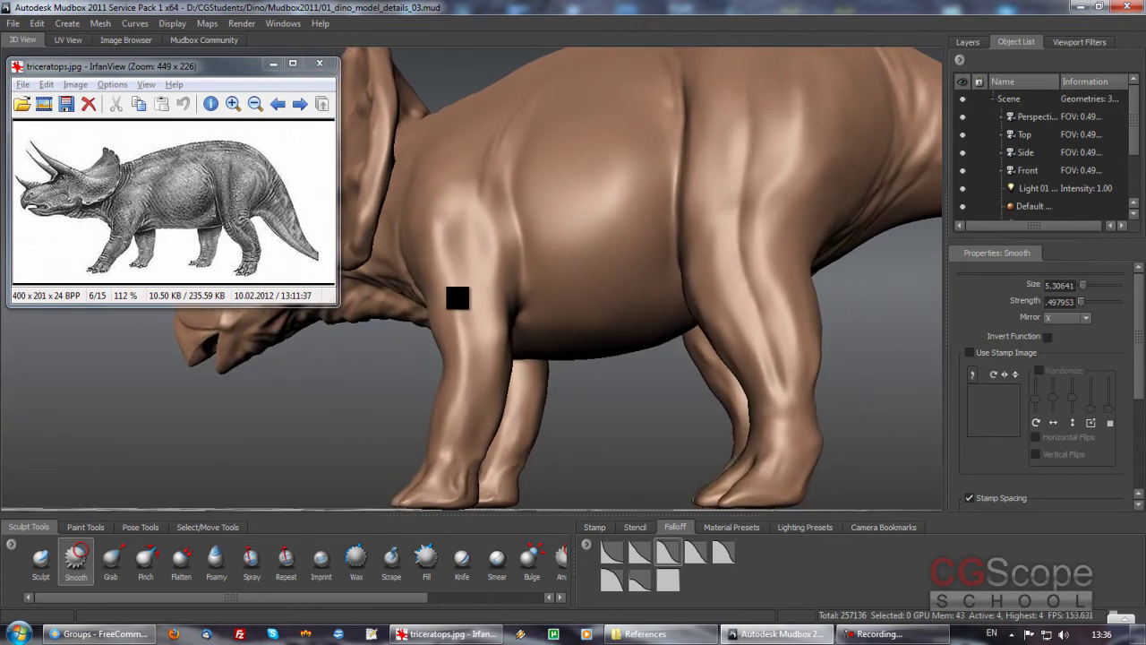
pyautogui.moveTo(458, 432)
pyautogui.keyDown('alt'); pyautogui.mouseDown()
pyautogui.moveTo(460, 418)
pyautogui.moveTo(480, 424)
pyautogui.moveTo(456, 396)
pyautogui.moveTo(465, 394)
pyautogui.mouseUp(); pyautogui.keyUp('alt')
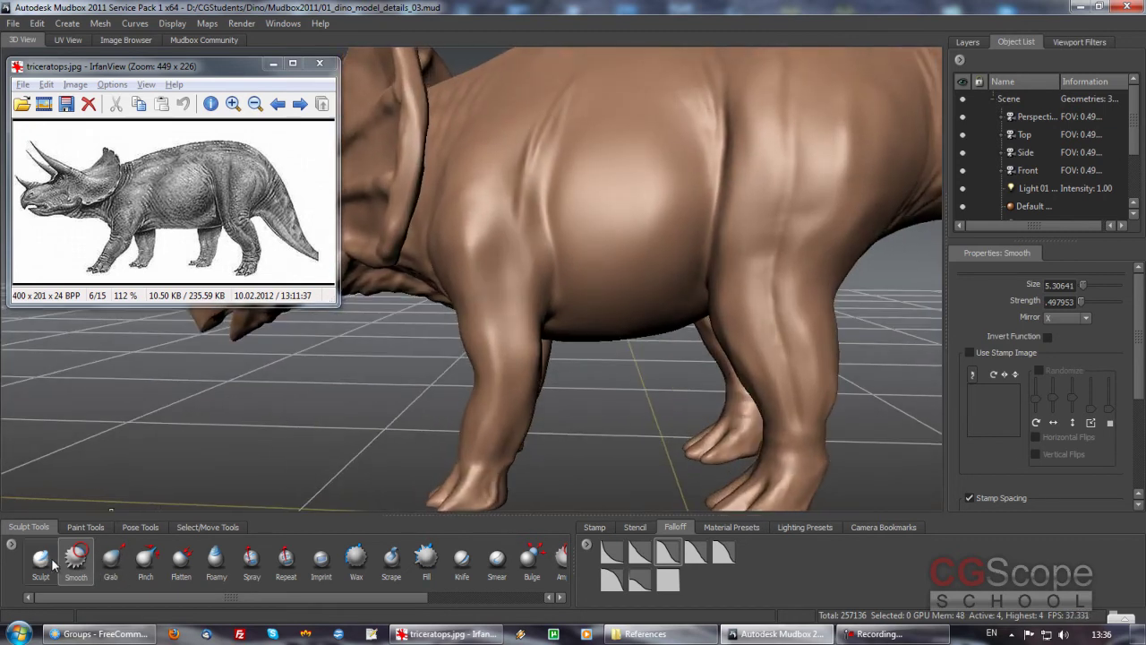
# Get a close look at the front leg and smooth out its long vertical crease.
pyautogui.click(47, 560)
pyautogui.keyDown('alt'); pyautogui.moveTo(519, 239); pyautogui.dragTo(522, 247); pyautogui.keyUp('alt')
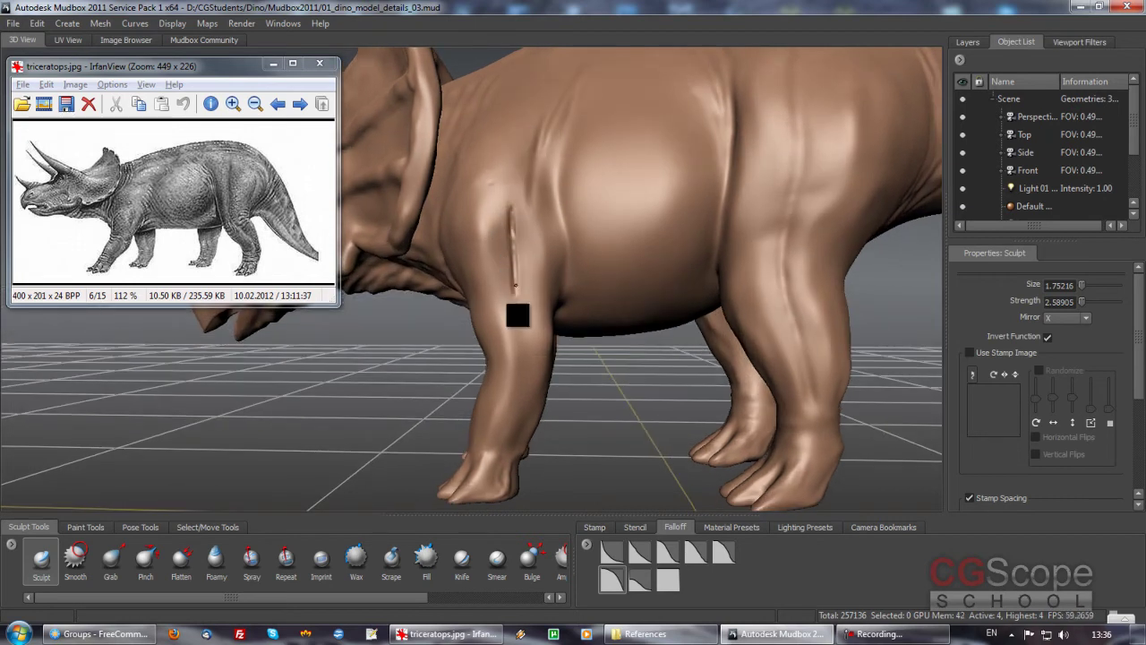
pyautogui.keyDown('alt'); pyautogui.moveTo(523, 382); pyautogui.dragTo(491, 260); pyautogui.keyUp('alt')
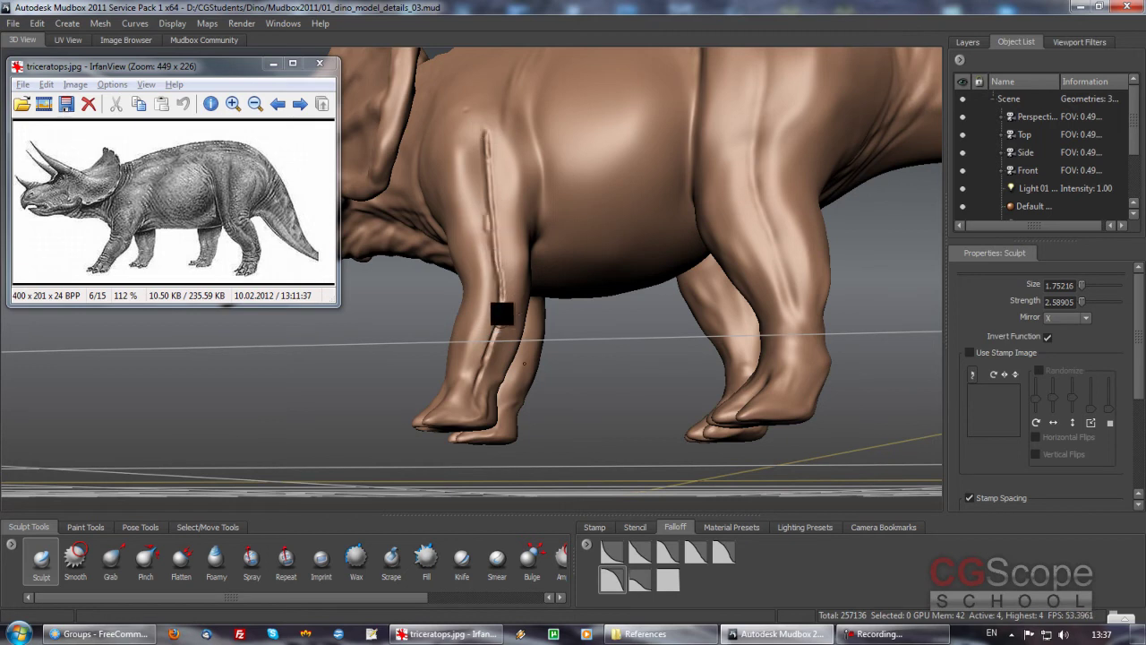
pyautogui.keyDown('alt'); pyautogui.moveTo(524, 363); pyautogui.dragTo(515, 331); pyautogui.keyUp('alt')
pyautogui.keyDown('alt'); pyautogui.moveTo(514, 331); pyautogui.dragTo(505, 302, button='right'); pyautogui.keyUp('alt')
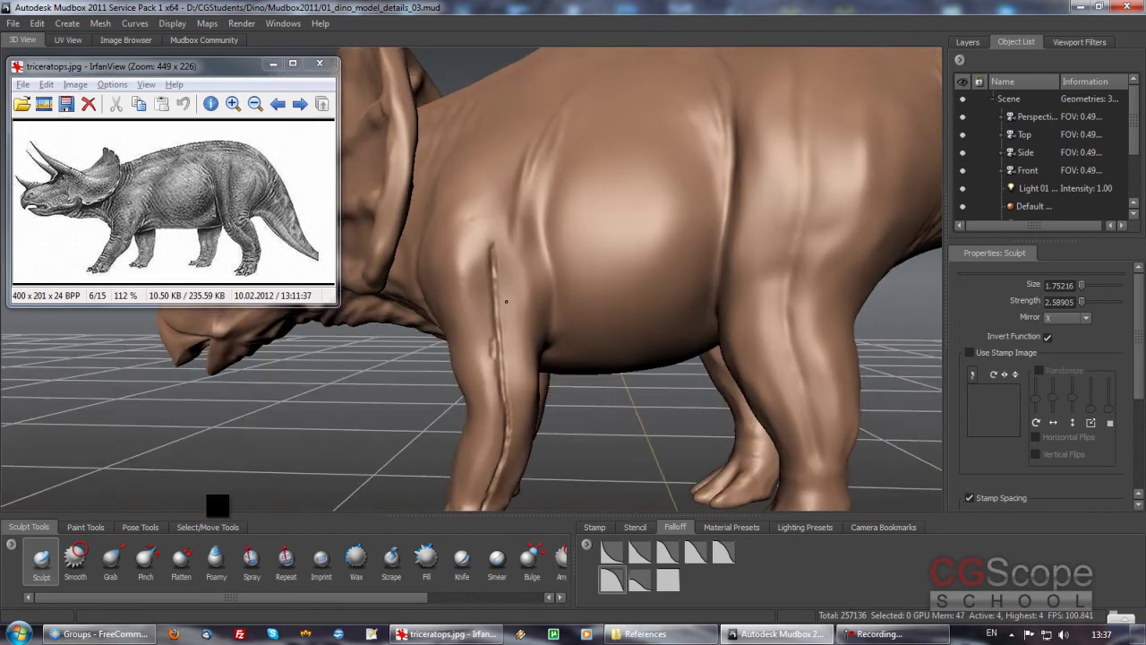
pyautogui.click(75, 557)
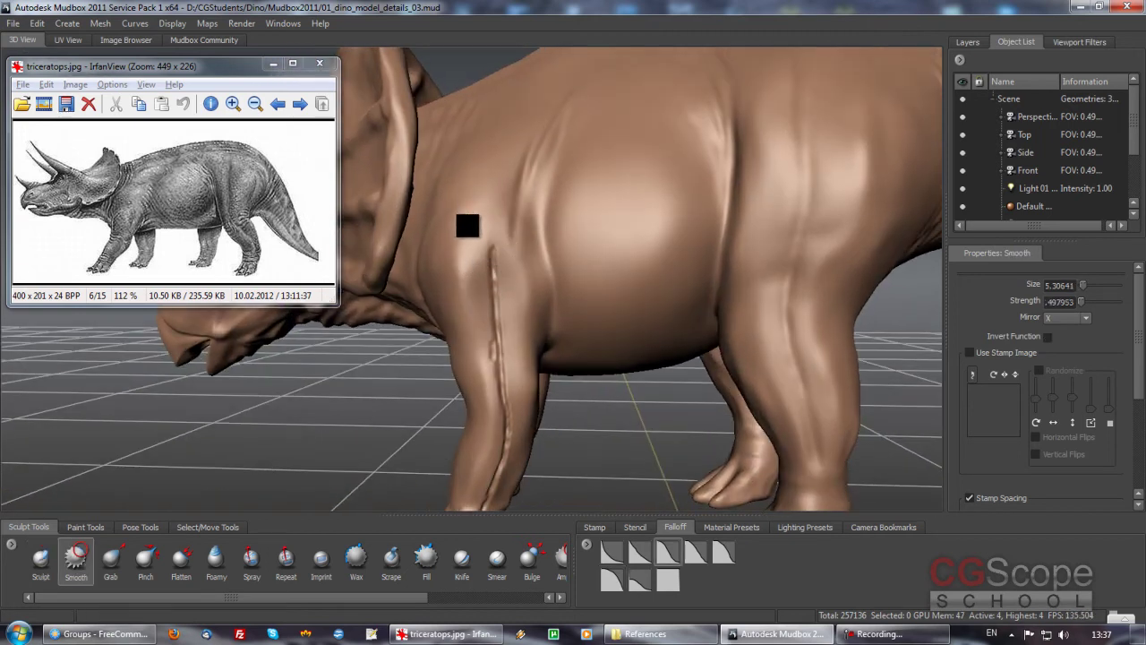
pyautogui.moveTo(494, 273)
pyautogui.mouseDown()
pyautogui.moveTo(493, 403)
pyautogui.moveTo(479, 340)
pyautogui.mouseUp()
# Toggle between the Sculpt and Smooth brushes and orbit around the whole triceratops.
pyautogui.moveTo(460, 289)
pyautogui.keyDown('alt'); pyautogui.mouseDown()
pyautogui.moveTo(502, 323)
pyautogui.moveTo(500, 340)
pyautogui.mouseUp(); pyautogui.keyUp('alt')
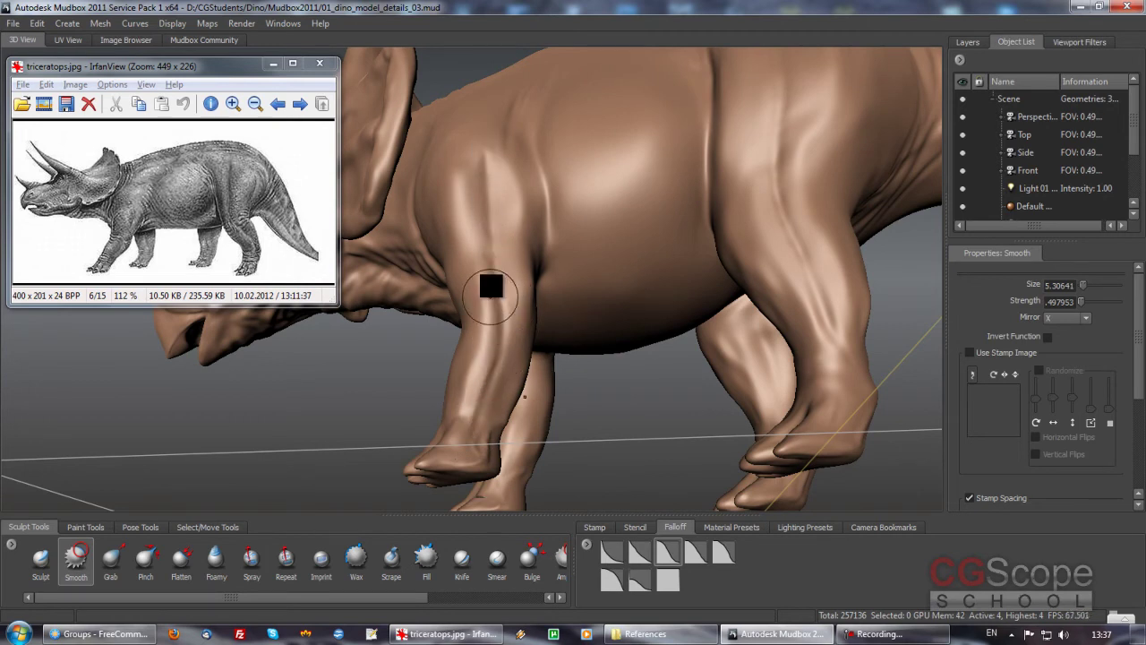
pyautogui.moveTo(508, 449)
pyautogui.keyDown('alt'); pyautogui.mouseDown()
pyautogui.moveTo(456, 266)
pyautogui.moveTo(438, 251)
pyautogui.mouseUp(); pyautogui.keyUp('alt')
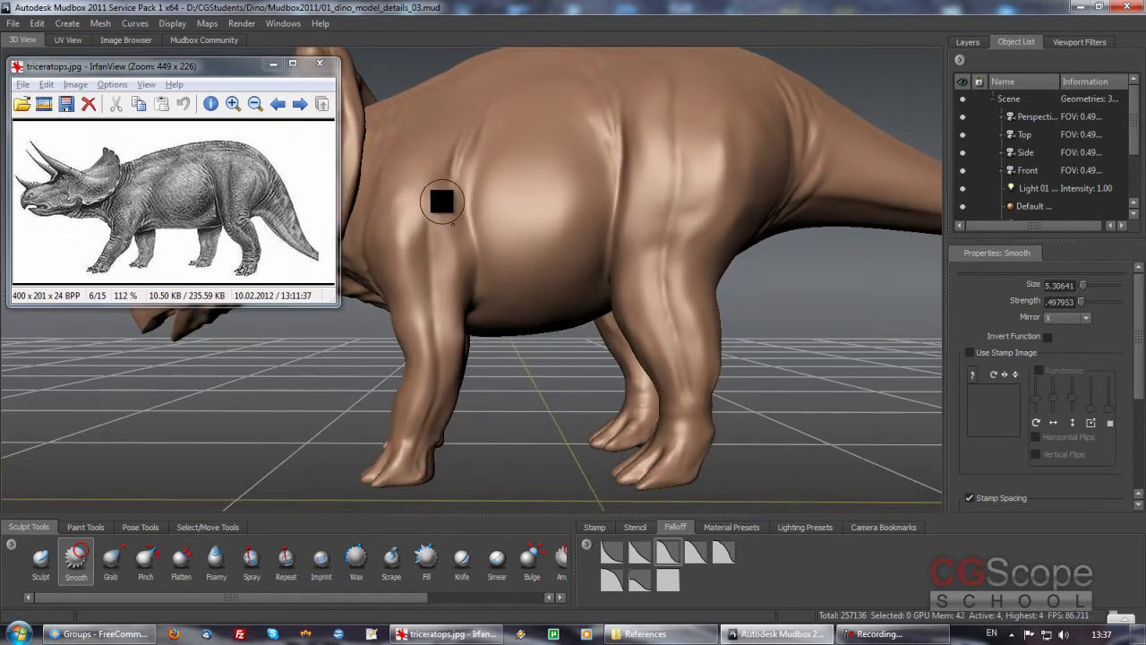
pyautogui.press('1')
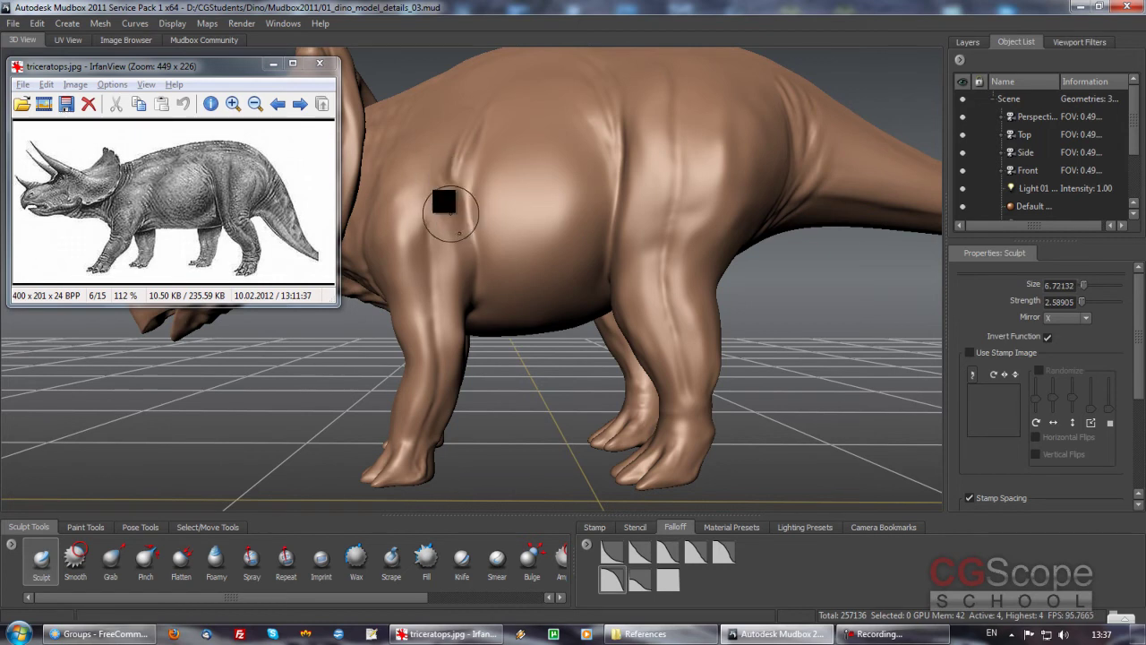
pyautogui.press('shift')
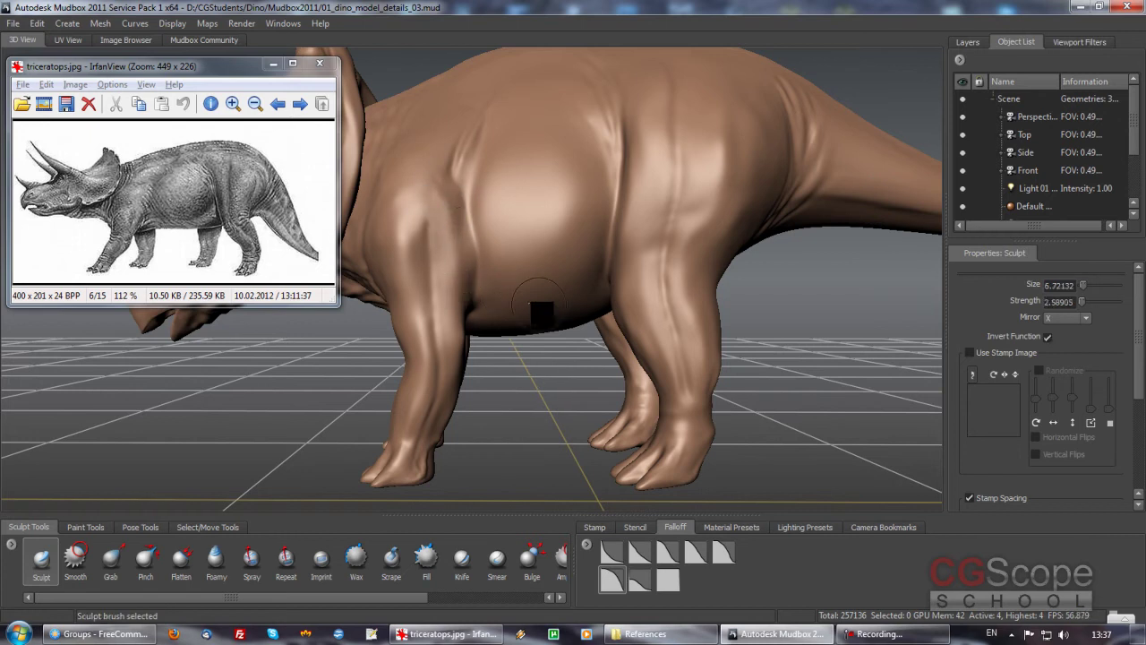
pyautogui.keyDown('alt'); pyautogui.moveTo(468, 269); pyautogui.dragTo(522, 313, button='right'); pyautogui.keyUp('alt')
pyautogui.moveTo(491, 312)
pyautogui.keyDown('alt'); pyautogui.mouseDown()
pyautogui.moveTo(586, 248)
pyautogui.moveTo(737, 284)
pyautogui.moveTo(713, 313)
pyautogui.moveTo(599, 325)
pyautogui.moveTo(752, 307)
pyautogui.mouseUp(); pyautogui.keyUp('alt')
pyautogui.moveTo(752, 307)
pyautogui.keyDown('alt'); pyautogui.mouseDown(button='right')
pyautogui.moveTo(607, 402)
pyautogui.moveTo(447, 287)
pyautogui.mouseUp(button='right'); pyautogui.keyUp('alt')
pyautogui.moveTo(447, 287)
pyautogui.keyDown('alt'); pyautogui.mouseDown()
pyautogui.moveTo(543, 281)
pyautogui.moveTo(564, 304)
pyautogui.moveTo(574, 296)
pyautogui.moveTo(538, 302)
pyautogui.moveTo(626, 261)
pyautogui.moveTo(590, 246)
pyautogui.moveTo(614, 257)
pyautogui.mouseUp(); pyautogui.keyUp('alt')
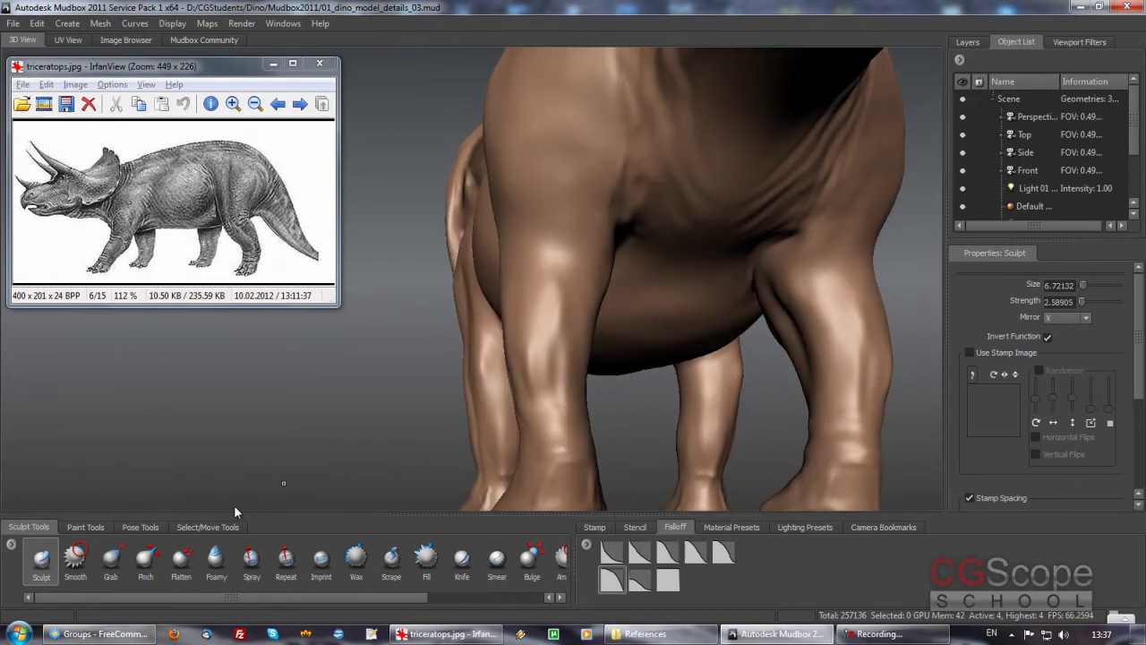
# Reduce the Sculpt brush size and carve mirrored wrinkles across the upper legs and knees.
pyautogui.moveTo(546, 265)
pyautogui.mouseDown()
pyautogui.moveTo(520, 266)
pyautogui.moveTo(583, 314)
pyautogui.moveTo(563, 256)
pyautogui.moveTo(588, 270)
pyautogui.mouseUp()
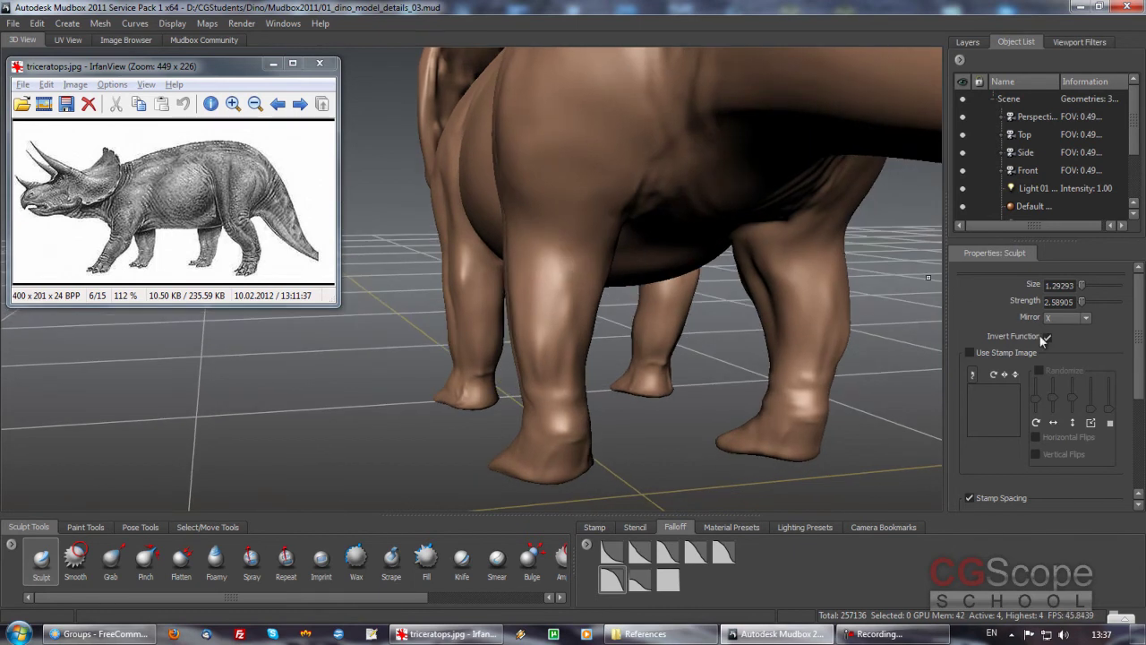
pyautogui.keyDown('alt'); pyautogui.moveTo(546, 243); pyautogui.dragTo(518, 225); pyautogui.keyUp('alt')
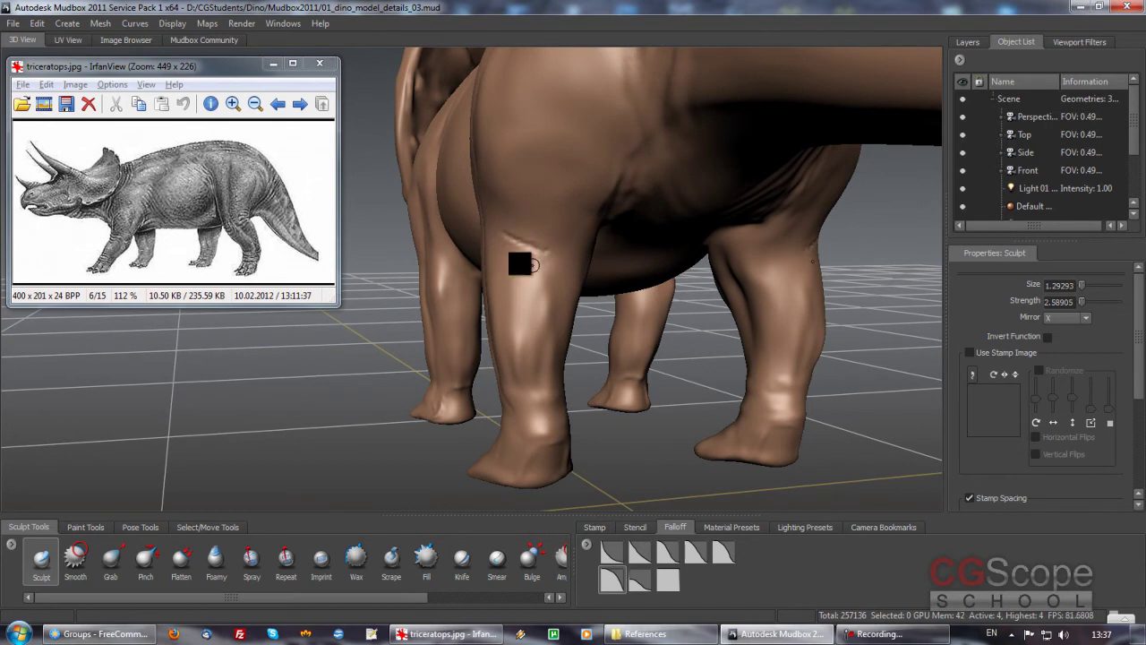
pyautogui.moveTo(570, 262)
pyautogui.keyDown('alt'); pyautogui.mouseDown()
pyautogui.moveTo(486, 246)
pyautogui.moveTo(434, 252)
pyautogui.moveTo(391, 207)
pyautogui.mouseUp(); pyautogui.keyUp('alt')
pyautogui.keyDown('alt'); pyautogui.moveTo(452, 242); pyautogui.dragTo(505, 333, button='right'); pyautogui.keyUp('alt')
pyautogui.moveTo(481, 346)
pyautogui.mouseDown()
pyautogui.moveTo(528, 336)
pyautogui.moveTo(560, 301)
pyautogui.mouseUp()
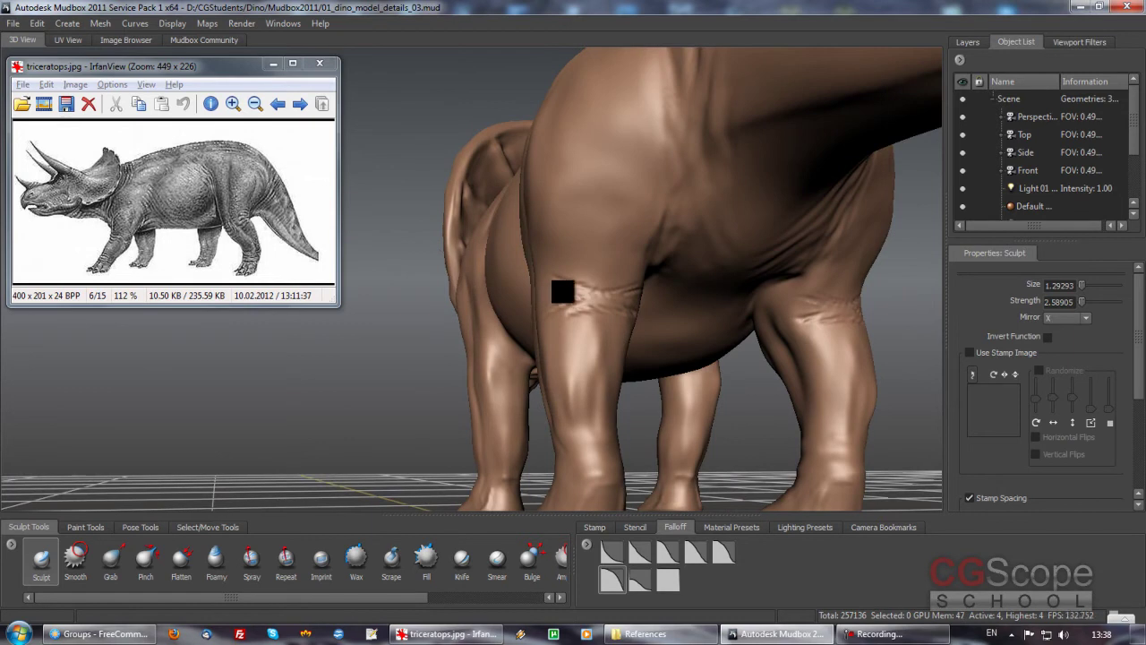
pyautogui.moveTo(826, 333)
pyautogui.keyDown('alt'); pyautogui.mouseDown()
pyautogui.moveTo(748, 291)
pyautogui.moveTo(716, 323)
pyautogui.mouseUp(); pyautogui.keyUp('alt')
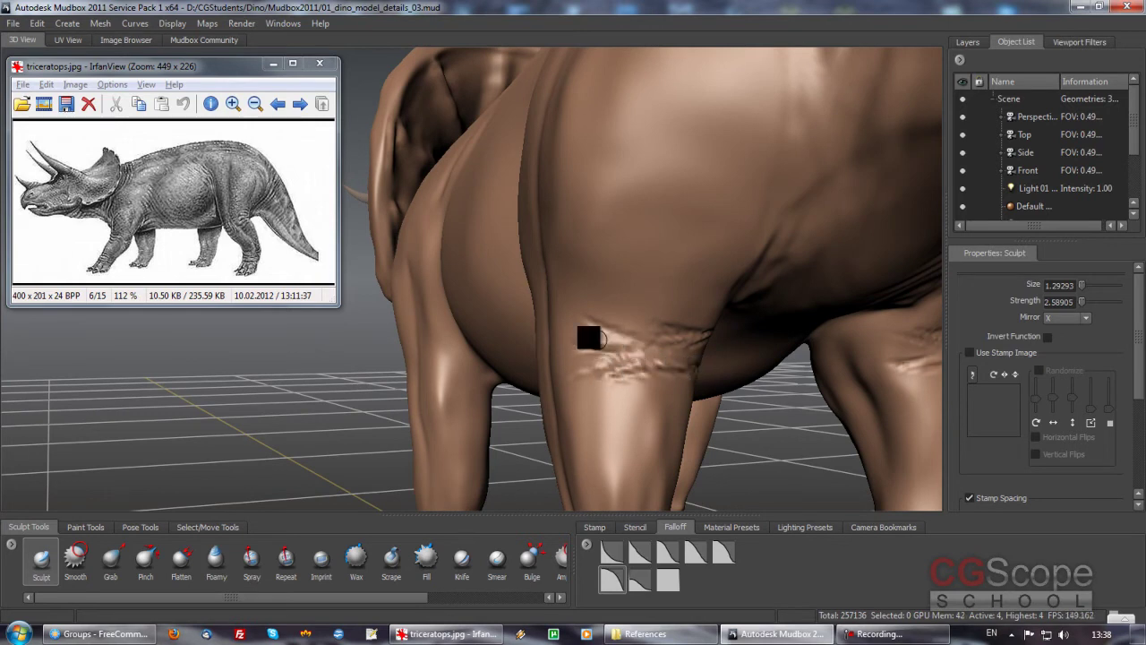
pyautogui.moveTo(636, 332)
pyautogui.mouseDown()
pyautogui.moveTo(686, 338)
pyautogui.moveTo(583, 379)
pyautogui.moveTo(588, 332)
pyautogui.moveTo(543, 257)
pyautogui.moveTo(511, 302)
pyautogui.moveTo(471, 261)
pyautogui.mouseUp()
pyautogui.moveTo(734, 371)
pyautogui.keyDown('alt'); pyautogui.mouseDown()
pyautogui.moveTo(624, 328)
pyautogui.moveTo(643, 341)
pyautogui.mouseUp(); pyautogui.keyUp('alt')
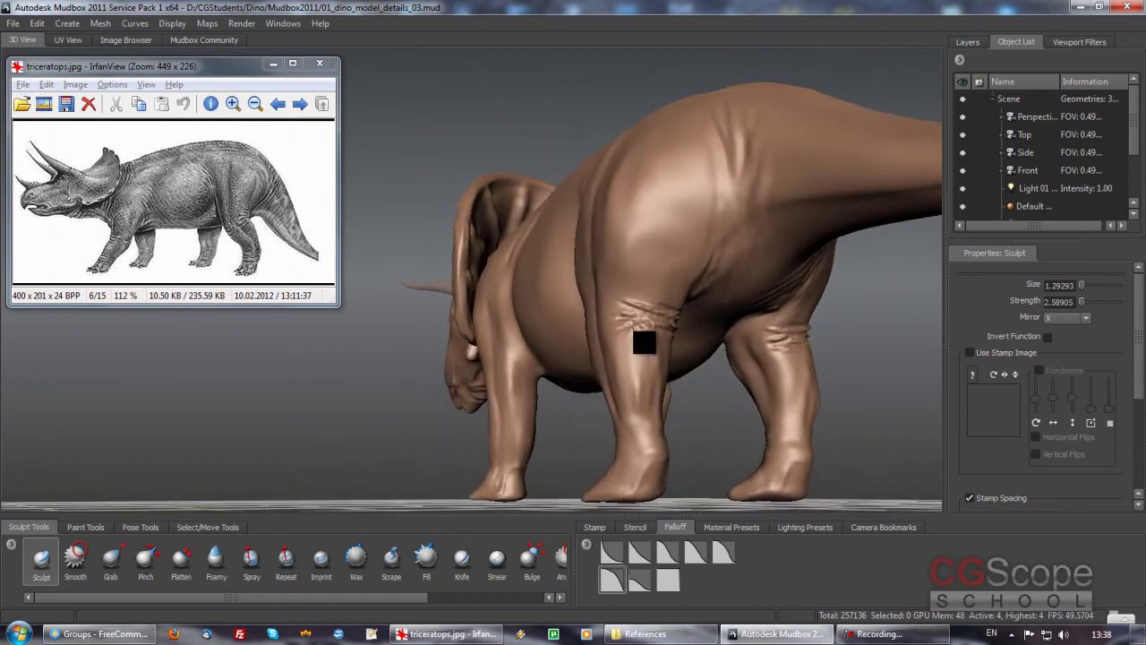
# Smooth away the wrinkles on the upper legs, working up toward the belly.
pyautogui.click(75, 560)
pyautogui.moveTo(604, 325)
pyautogui.keyDown('alt'); pyautogui.mouseDown(button='right')
pyautogui.moveTo(630, 278)
pyautogui.moveTo(621, 300)
pyautogui.mouseUp(button='right'); pyautogui.keyUp('alt')
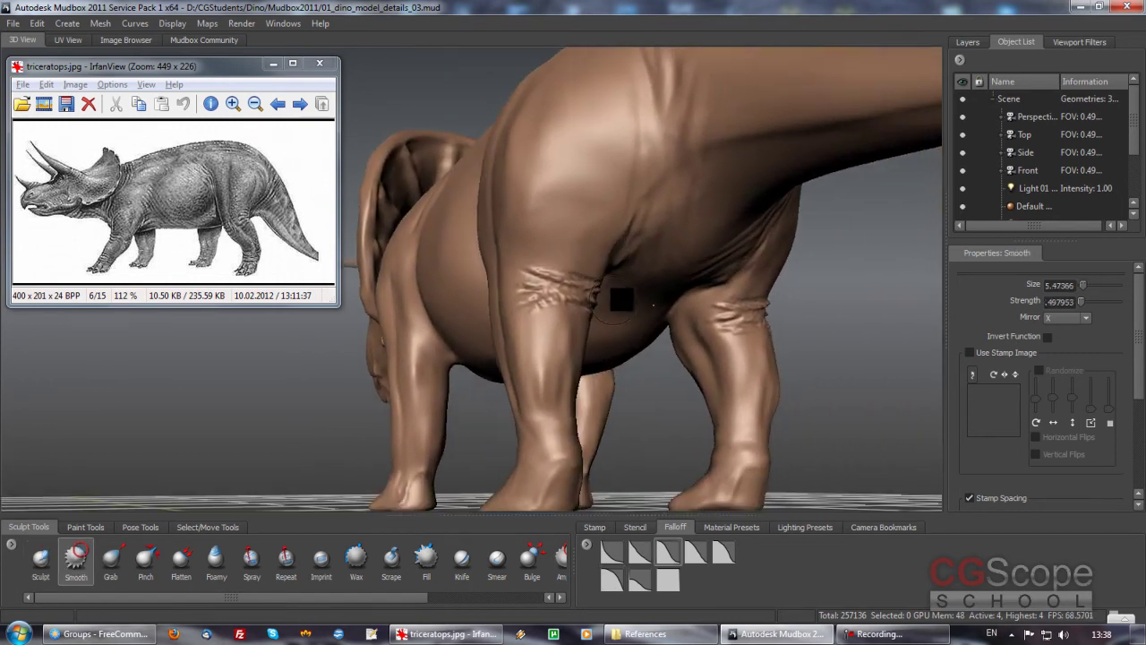
pyautogui.moveTo(623, 302)
pyautogui.mouseDown()
pyautogui.moveTo(553, 250)
pyautogui.moveTo(550, 314)
pyautogui.moveTo(553, 255)
pyautogui.moveTo(537, 308)
pyautogui.moveTo(578, 484)
pyautogui.moveTo(609, 248)
pyautogui.mouseUp()
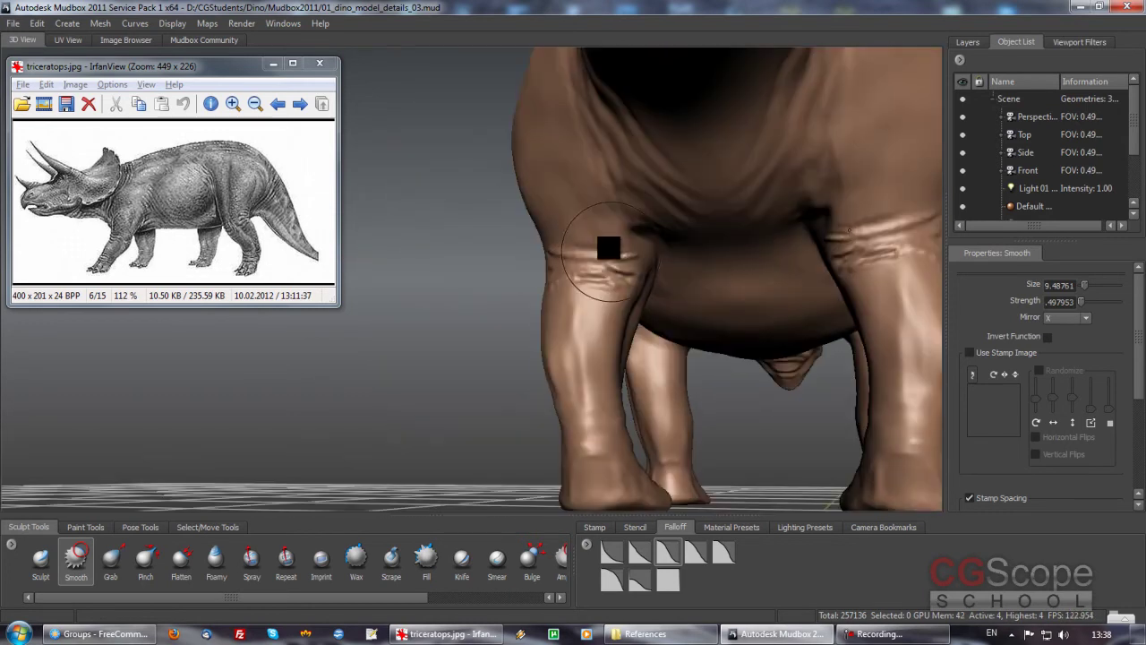
pyautogui.moveTo(644, 297); pyautogui.dragTo(615, 295)
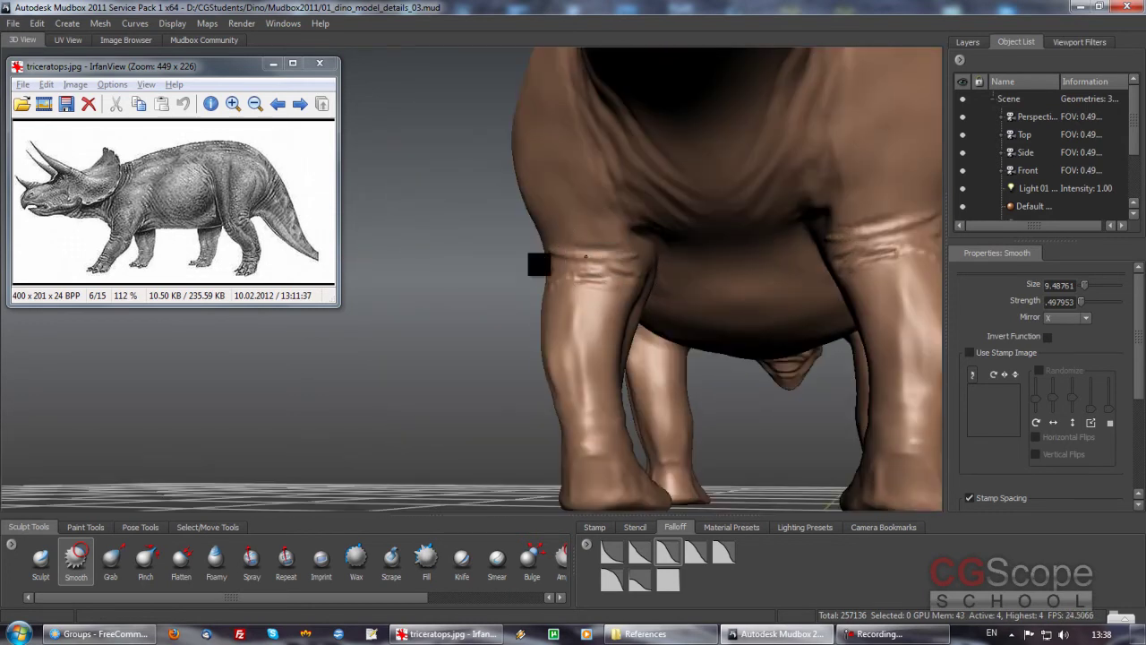
pyautogui.moveTo(528, 290)
pyautogui.keyDown('alt'); pyautogui.mouseDown()
pyautogui.moveTo(453, 299)
pyautogui.moveTo(641, 230)
pyautogui.mouseUp(); pyautogui.keyUp('alt')
pyautogui.moveTo(631, 308)
pyautogui.mouseDown()
pyautogui.moveTo(716, 274)
pyautogui.moveTo(524, 295)
pyautogui.moveTo(634, 256)
pyautogui.mouseUp()
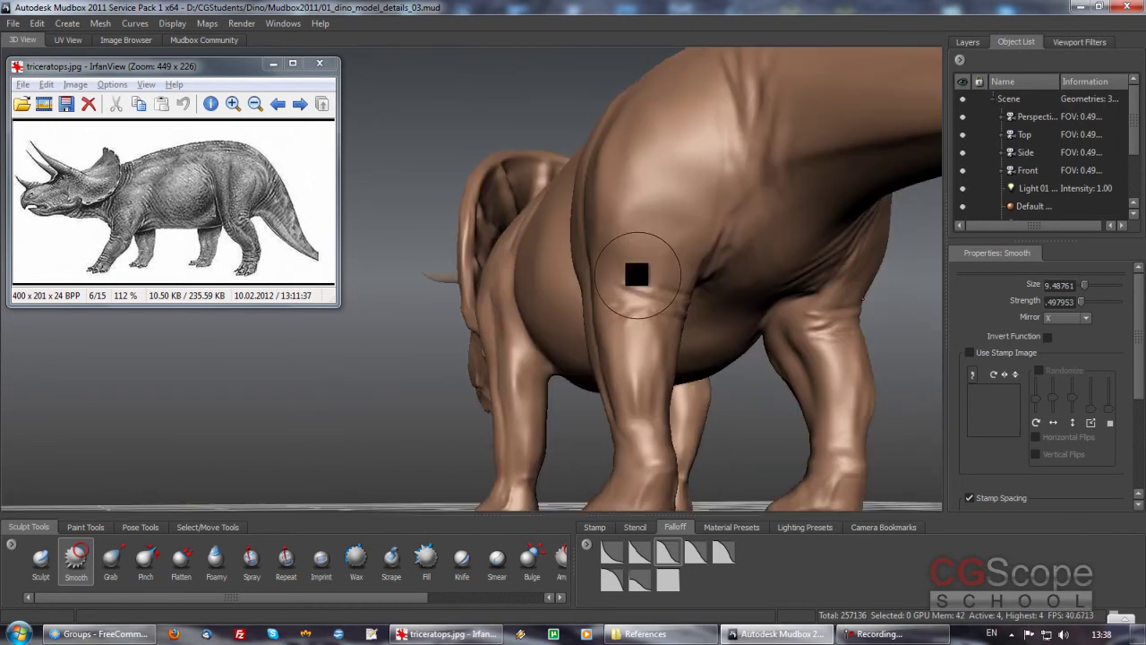
# Smooth the front knee and front-leg surface, checking from several angles.
pyautogui.moveTo(687, 308)
pyautogui.keyDown('alt'); pyautogui.mouseDown()
pyautogui.moveTo(615, 248)
pyautogui.moveTo(565, 285)
pyautogui.mouseUp(); pyautogui.keyUp('alt')
pyautogui.moveTo(591, 237)
pyautogui.mouseDown()
pyautogui.moveTo(587, 312)
pyautogui.moveTo(591, 273)
pyautogui.moveTo(624, 266)
pyautogui.moveTo(627, 325)
pyautogui.moveTo(599, 385)
pyautogui.moveTo(593, 332)
pyautogui.moveTo(696, 353)
pyautogui.mouseUp()
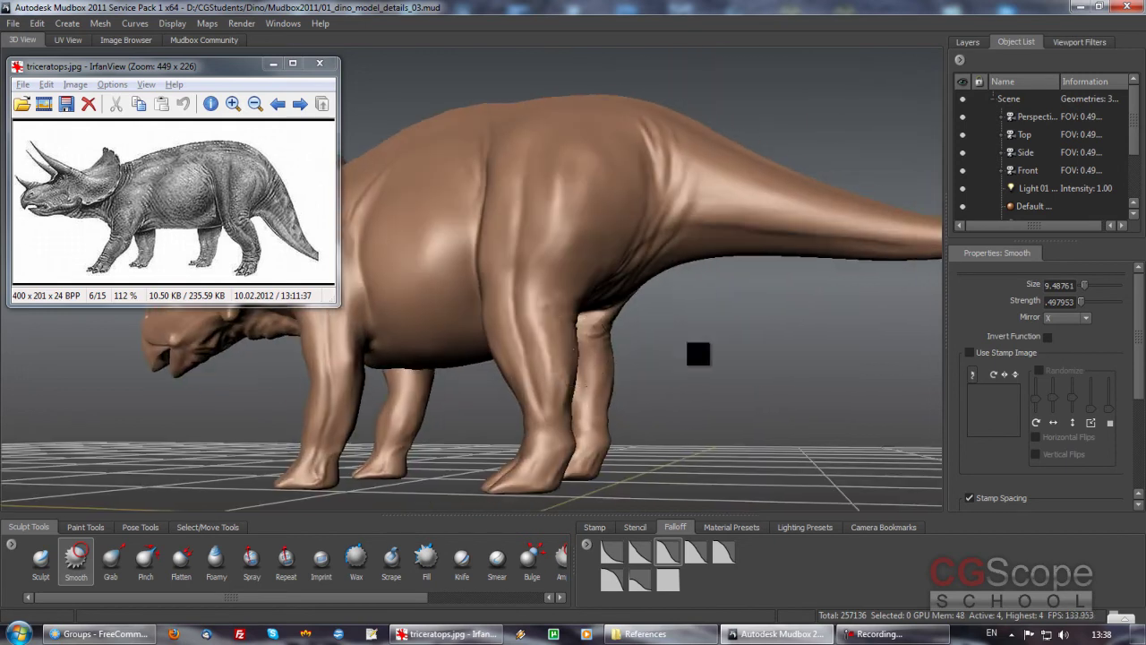
pyautogui.keyDown('alt'); pyautogui.moveTo(696, 353); pyautogui.dragTo(691, 320, button='right'); pyautogui.keyUp('alt')
pyautogui.moveTo(691, 320)
pyautogui.keyDown('alt'); pyautogui.mouseDown()
pyautogui.moveTo(550, 317)
pyautogui.moveTo(602, 286)
pyautogui.moveTo(672, 313)
pyautogui.moveTo(593, 256)
pyautogui.moveTo(544, 245)
pyautogui.moveTo(583, 258)
pyautogui.moveTo(526, 296)
pyautogui.moveTo(544, 248)
pyautogui.moveTo(544, 299)
pyautogui.moveTo(571, 287)
pyautogui.moveTo(568, 248)
pyautogui.moveTo(551, 276)
pyautogui.mouseUp(); pyautogui.keyUp('alt')
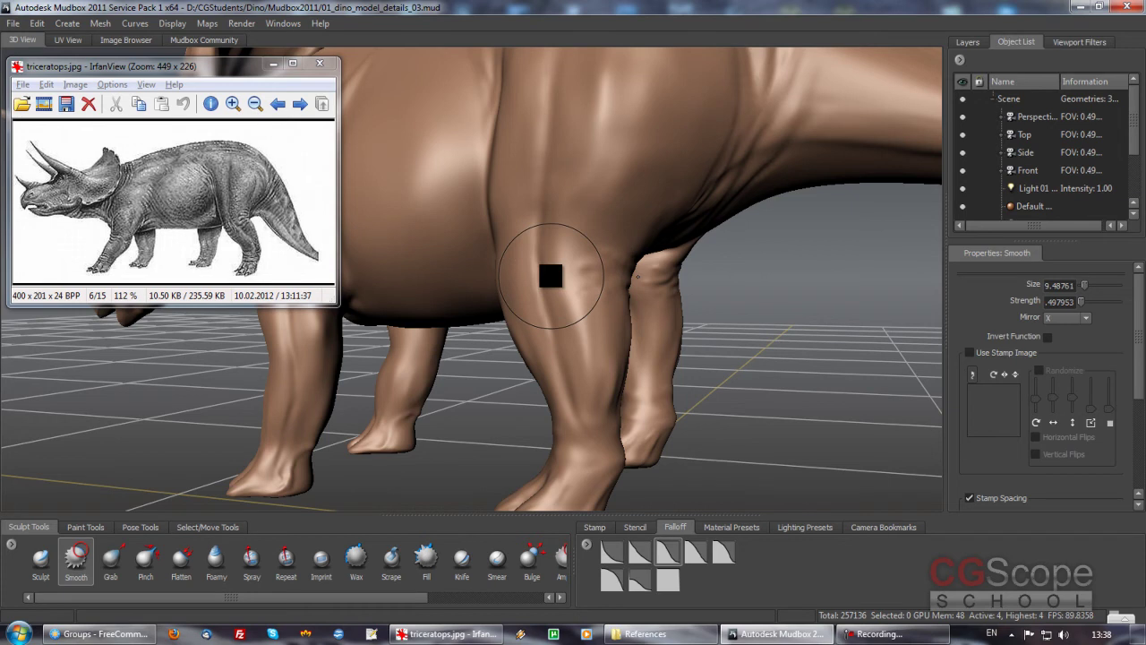
pyautogui.moveTo(551, 277); pyautogui.dragTo(508, 301)
pyautogui.moveTo(589, 315)
pyautogui.keyDown('alt'); pyautogui.mouseDown()
pyautogui.moveTo(514, 310)
pyautogui.moveTo(722, 307)
pyautogui.moveTo(519, 322)
pyautogui.moveTo(529, 327)
pyautogui.moveTo(590, 324)
pyautogui.moveTo(474, 301)
pyautogui.moveTo(653, 284)
pyautogui.moveTo(520, 302)
pyautogui.moveTo(467, 268)
pyautogui.mouseUp(); pyautogui.keyUp('alt')
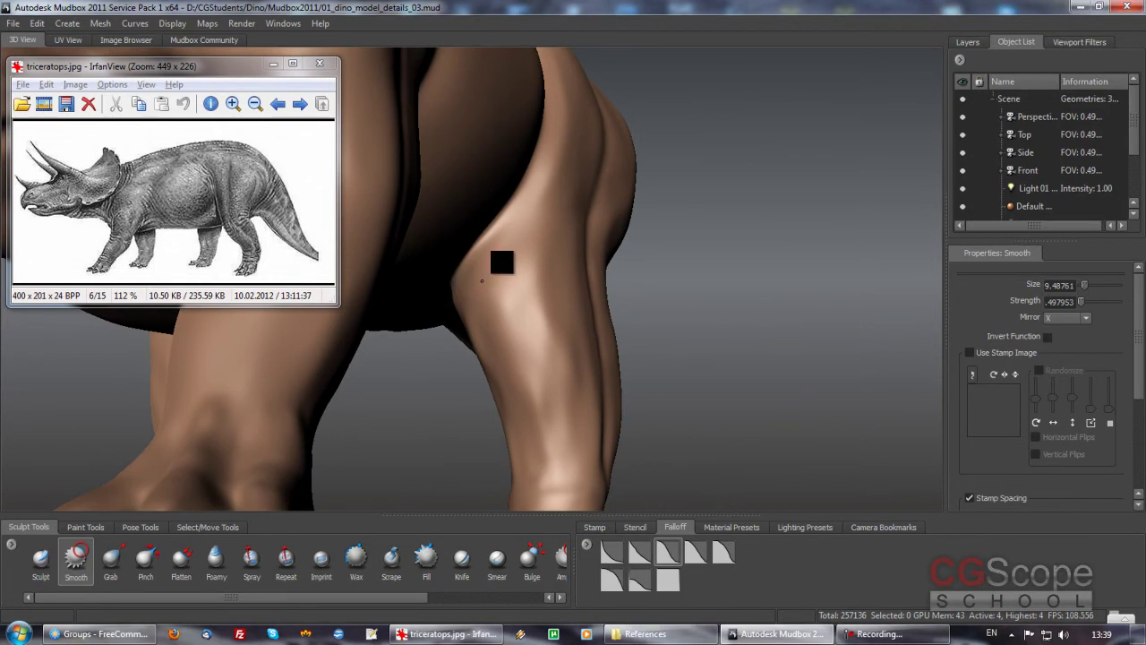
pyautogui.moveTo(520, 310)
pyautogui.keyDown('alt'); pyautogui.mouseDown()
pyautogui.moveTo(481, 343)
pyautogui.moveTo(542, 307)
pyautogui.moveTo(522, 286)
pyautogui.moveTo(552, 278)
pyautogui.moveTo(555, 289)
pyautogui.moveTo(543, 284)
pyautogui.mouseUp(); pyautogui.keyUp('alt')
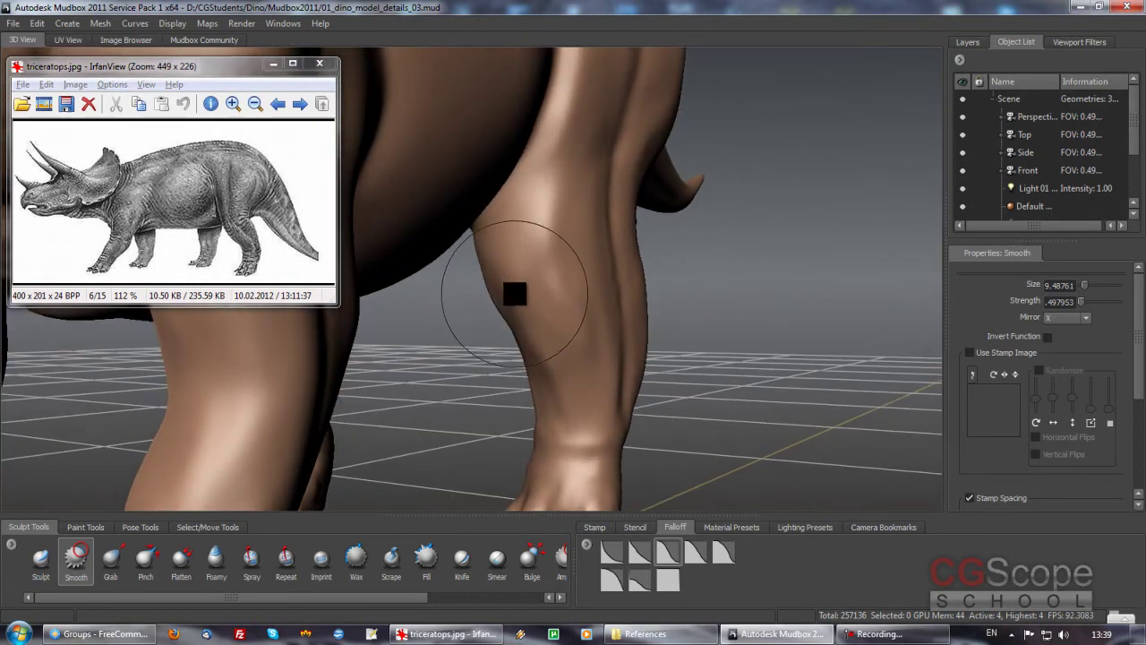
# Sculpt a band of skin wrinkles around the top of the front leg, then soften with Smooth.
pyautogui.press('1')
pyautogui.moveTo(511, 238)
pyautogui.keyDown('alt'); pyautogui.mouseDown()
pyautogui.moveTo(545, 263)
pyautogui.moveTo(552, 236)
pyautogui.moveTo(484, 269)
pyautogui.moveTo(472, 310)
pyautogui.mouseUp(); pyautogui.keyUp('alt')
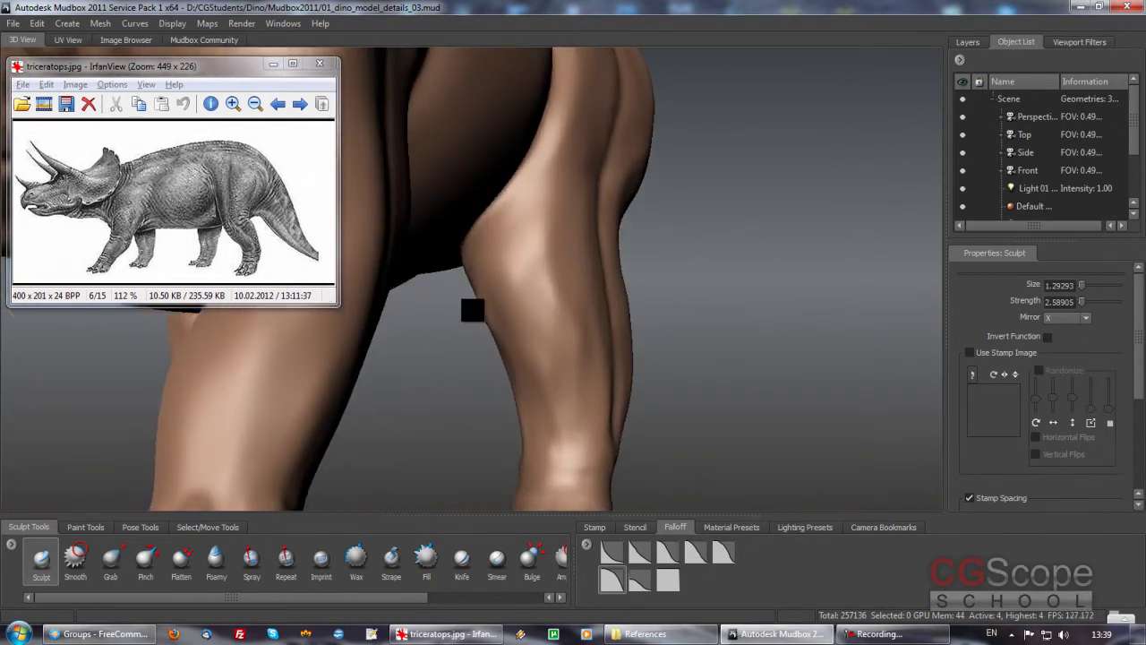
pyautogui.moveTo(486, 256)
pyautogui.keyDown('alt'); pyautogui.mouseDown()
pyautogui.moveTo(476, 238)
pyautogui.moveTo(536, 224)
pyautogui.moveTo(458, 261)
pyautogui.mouseUp(); pyautogui.keyUp('alt')
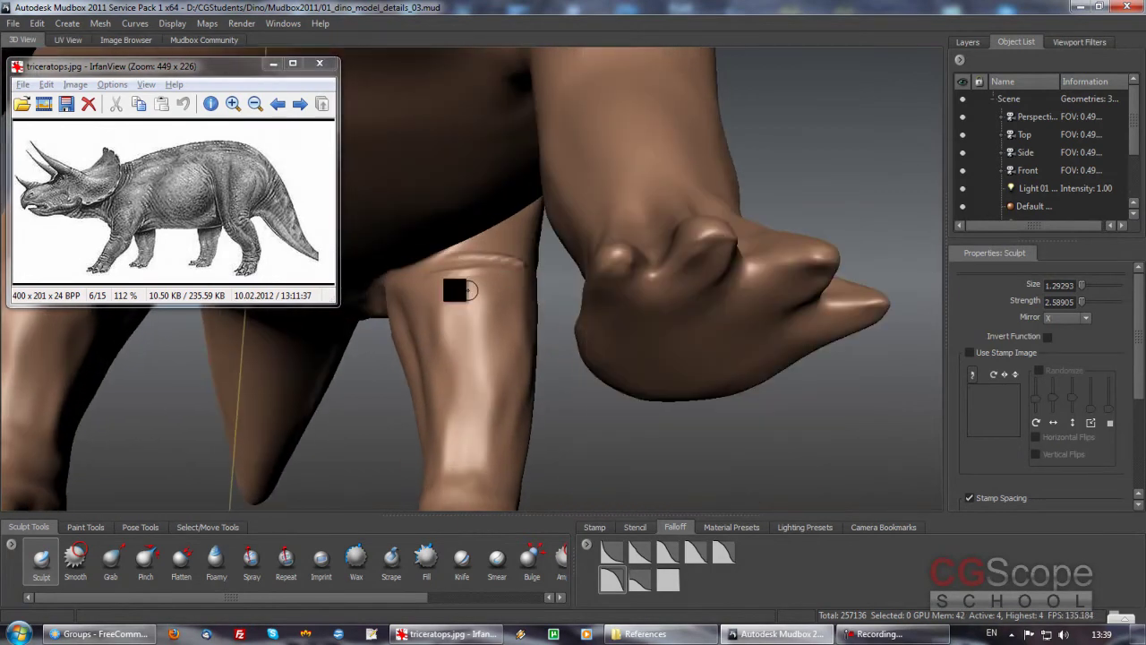
pyautogui.moveTo(428, 315)
pyautogui.keyDown('alt'); pyautogui.mouseDown()
pyautogui.moveTo(543, 263)
pyautogui.moveTo(541, 235)
pyautogui.moveTo(485, 239)
pyautogui.mouseUp(); pyautogui.keyUp('alt')
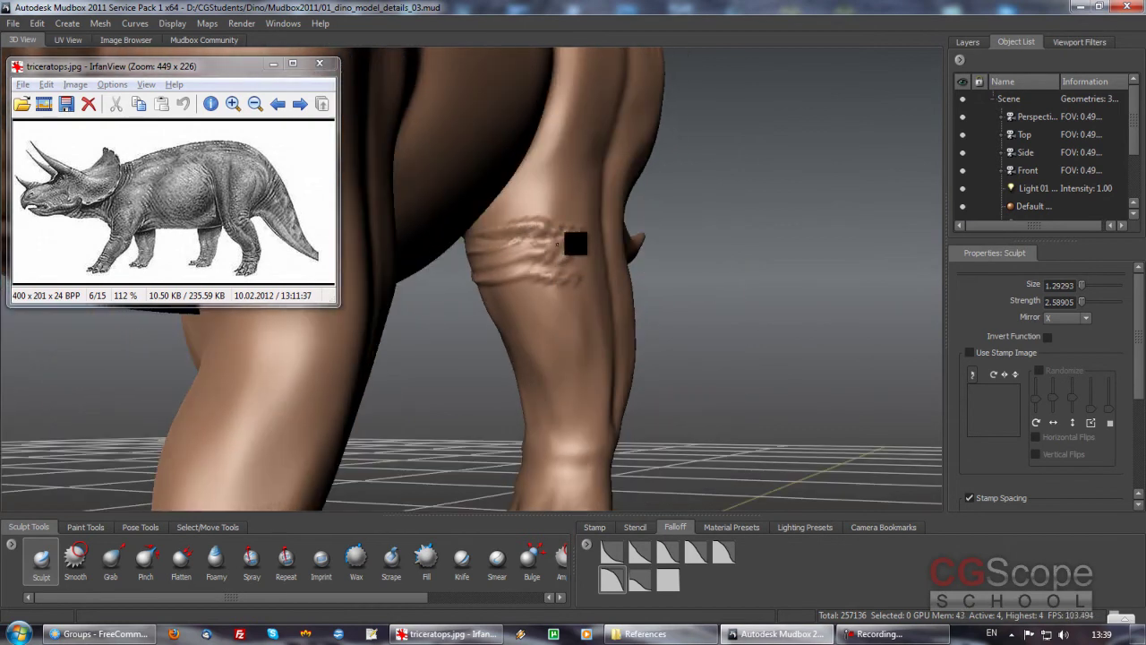
pyautogui.moveTo(480, 273)
pyautogui.keyDown('alt'); pyautogui.mouseDown()
pyautogui.moveTo(490, 275)
pyautogui.moveTo(418, 274)
pyautogui.mouseUp(); pyautogui.keyUp('alt')
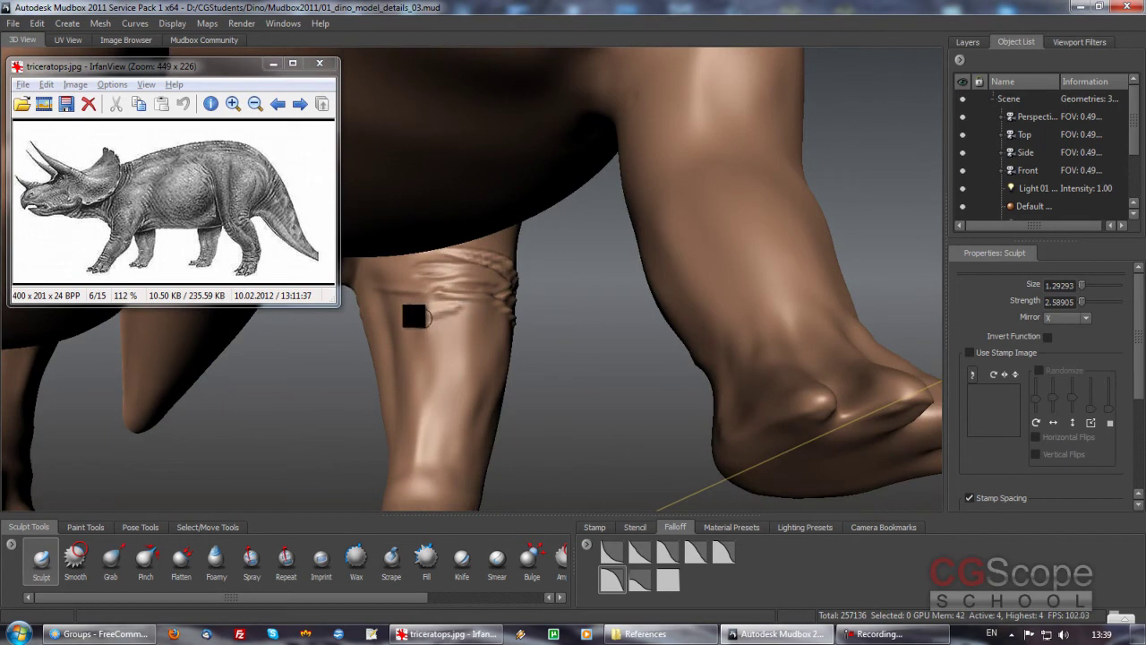
pyautogui.moveTo(466, 332)
pyautogui.keyDown('alt'); pyautogui.mouseDown()
pyautogui.moveTo(409, 246)
pyautogui.moveTo(531, 303)
pyautogui.moveTo(353, 498)
pyautogui.mouseUp(); pyautogui.keyUp('alt')
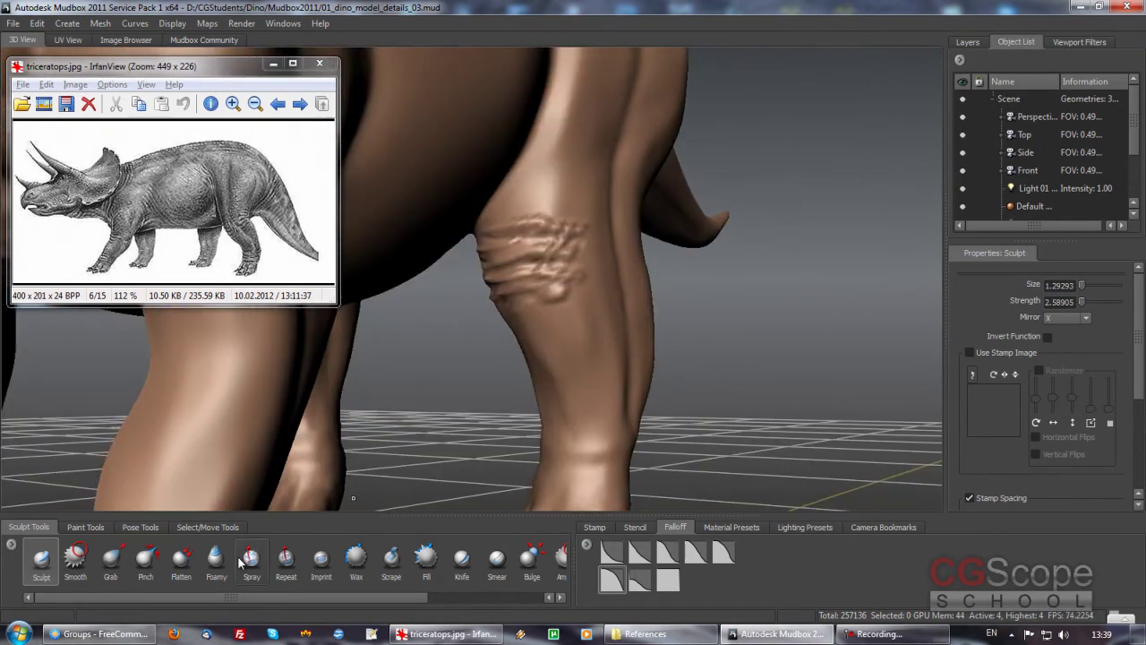
pyautogui.click(76, 559)
pyautogui.moveTo(545, 301)
pyautogui.keyDown('alt'); pyautogui.mouseDown()
pyautogui.moveTo(537, 248)
pyautogui.moveTo(506, 307)
pyautogui.moveTo(553, 307)
pyautogui.moveTo(458, 312)
pyautogui.moveTo(469, 296)
pyautogui.moveTo(567, 292)
pyautogui.moveTo(544, 310)
pyautogui.moveTo(583, 323)
pyautogui.moveTo(532, 248)
pyautogui.moveTo(617, 268)
pyautogui.moveTo(550, 269)
pyautogui.moveTo(582, 247)
pyautogui.moveTo(647, 319)
pyautogui.moveTo(668, 301)
pyautogui.moveTo(596, 327)
pyautogui.moveTo(471, 294)
pyautogui.mouseUp(); pyautogui.keyUp('alt')
# Orbit and zoom from the whole body down onto one front foot.
pyautogui.moveTo(572, 333)
pyautogui.keyDown('alt'); pyautogui.mouseDown()
pyautogui.moveTo(447, 346)
pyautogui.moveTo(542, 310)
pyautogui.moveTo(521, 238)
pyautogui.mouseUp(); pyautogui.keyUp('alt')
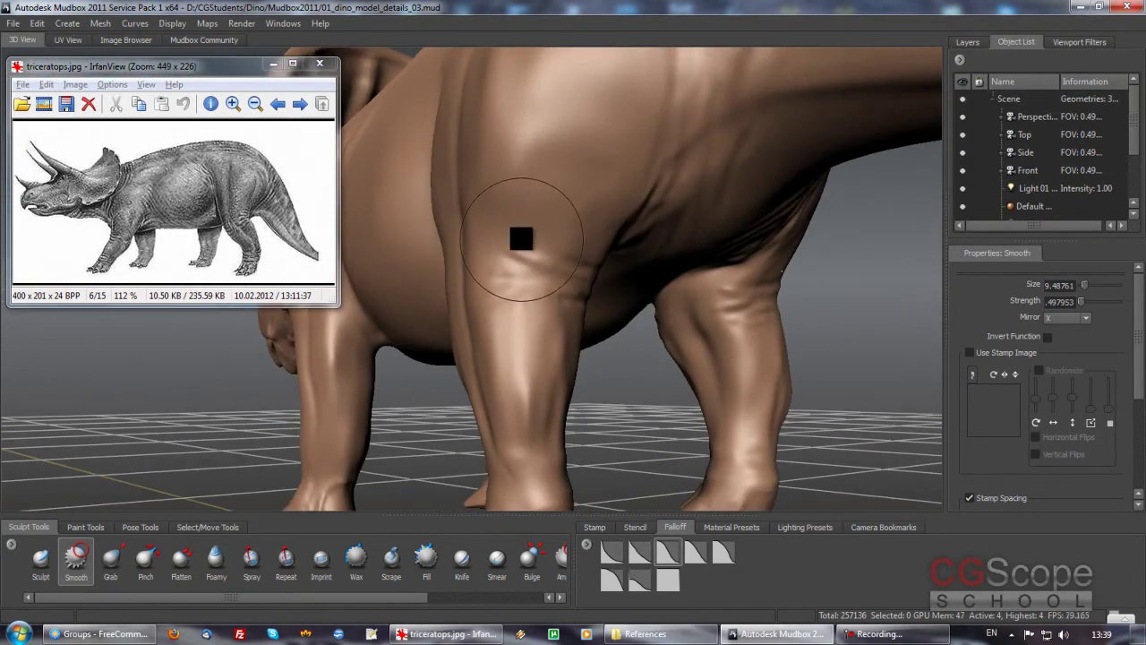
pyautogui.keyDown('alt'); pyautogui.moveTo(582, 267); pyautogui.dragTo(506, 278); pyautogui.keyUp('alt')
pyautogui.keyDown('alt'); pyautogui.moveTo(460, 319); pyautogui.dragTo(532, 227); pyautogui.keyUp('alt')
pyautogui.moveTo(698, 314)
pyautogui.keyDown('alt'); pyautogui.mouseDown()
pyautogui.moveTo(448, 308)
pyautogui.moveTo(760, 317)
pyautogui.moveTo(639, 263)
pyautogui.moveTo(656, 244)
pyautogui.moveTo(806, 269)
pyautogui.moveTo(478, 274)
pyautogui.moveTo(581, 230)
pyautogui.moveTo(629, 242)
pyautogui.moveTo(744, 235)
pyautogui.moveTo(693, 234)
pyautogui.moveTo(647, 302)
pyautogui.mouseUp(); pyautogui.keyUp('alt')
pyautogui.keyDown('alt'); pyautogui.moveTo(648, 301); pyautogui.dragTo(681, 255, button='right'); pyautogui.keyUp('alt')
pyautogui.moveTo(680, 255)
pyautogui.keyDown('alt'); pyautogui.mouseDown()
pyautogui.moveTo(688, 243)
pyautogui.moveTo(706, 250)
pyautogui.moveTo(696, 274)
pyautogui.mouseUp(); pyautogui.keyUp('alt')
pyautogui.keyDown('alt'); pyautogui.moveTo(696, 274); pyautogui.dragTo(698, 287, button='right'); pyautogui.keyUp('alt')
pyautogui.moveTo(698, 286)
pyautogui.keyDown('alt'); pyautogui.mouseDown()
pyautogui.moveTo(619, 259)
pyautogui.moveTo(609, 297)
pyautogui.moveTo(727, 302)
pyautogui.mouseUp(); pyautogui.keyUp('alt')
# Frame a large close-up of the toes and activate the Knife brush at size 1.29293, strength 15.
pyautogui.moveTo(726, 302)
pyautogui.keyDown('alt'); pyautogui.mouseDown(button='right')
pyautogui.moveTo(484, 307)
pyautogui.moveTo(476, 266)
pyautogui.mouseUp(button='right'); pyautogui.keyUp('alt')
pyautogui.moveTo(476, 266)
pyautogui.keyDown('alt'); pyautogui.mouseDown()
pyautogui.moveTo(620, 293)
pyautogui.moveTo(564, 297)
pyautogui.mouseUp(); pyautogui.keyUp('alt')
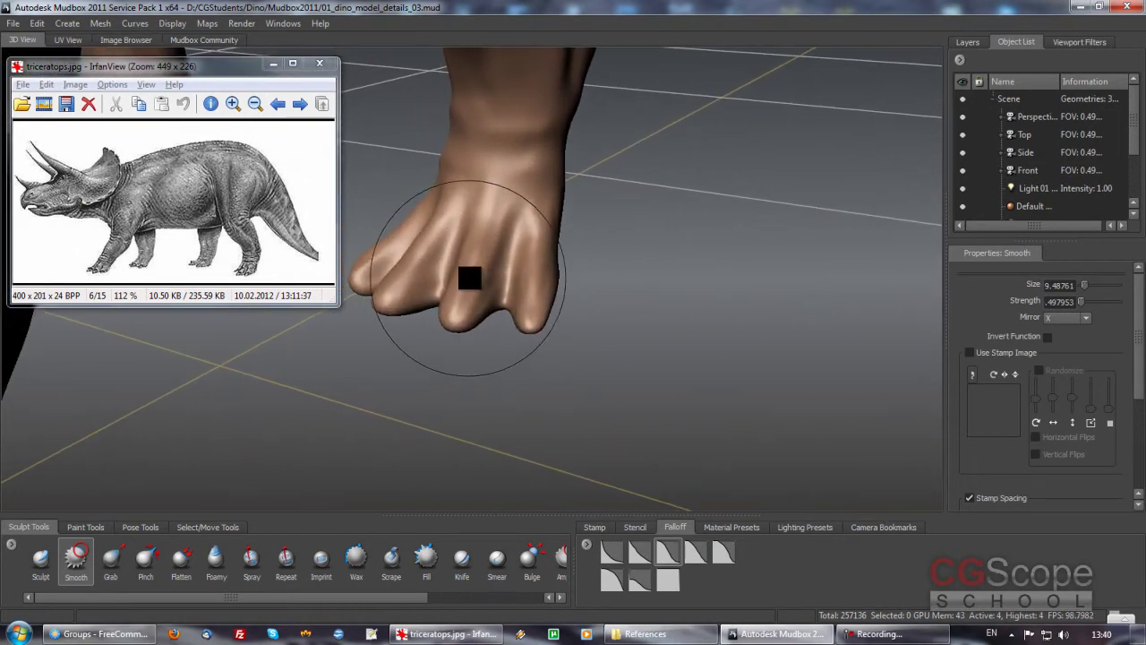
pyautogui.moveTo(467, 282)
pyautogui.keyDown('alt'); pyautogui.mouseDown()
pyautogui.moveTo(468, 266)
pyautogui.moveTo(443, 259)
pyautogui.mouseUp(); pyautogui.keyUp('alt')
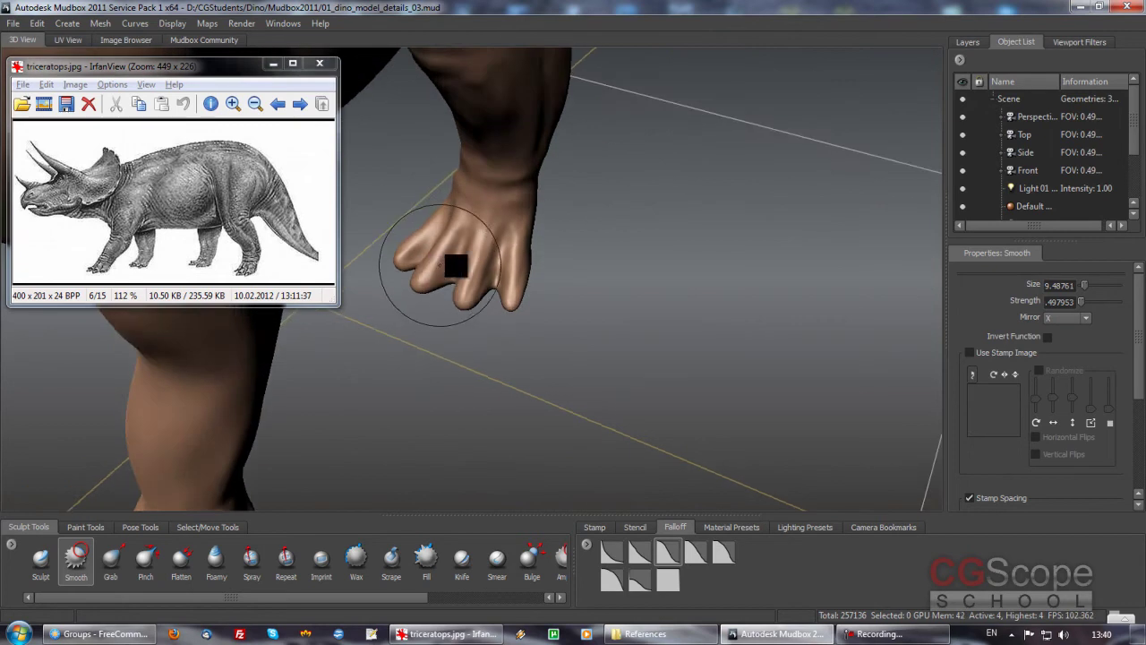
pyautogui.keyDown('alt'); pyautogui.moveTo(443, 259); pyautogui.dragTo(905, 322, button='right'); pyautogui.keyUp('alt')
pyautogui.moveTo(668, 299)
pyautogui.keyDown('alt'); pyautogui.mouseDown()
pyautogui.moveTo(558, 313)
pyautogui.moveTo(585, 224)
pyautogui.moveTo(595, 292)
pyautogui.moveTo(524, 227)
pyautogui.moveTo(603, 291)
pyautogui.mouseUp(); pyautogui.keyUp('alt')
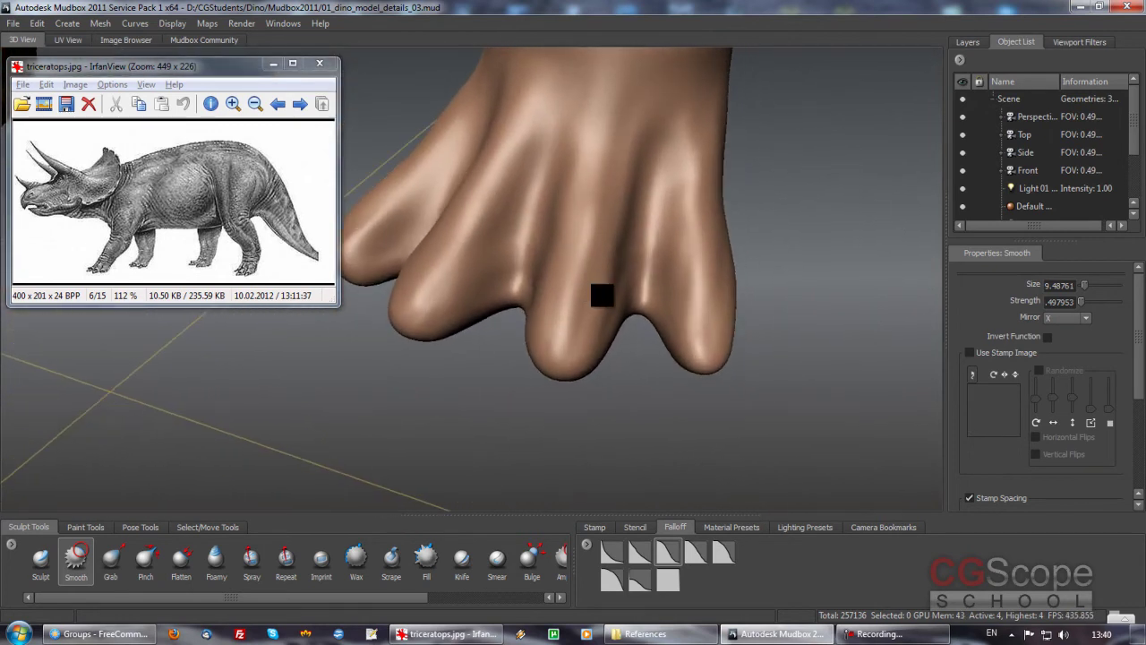
pyautogui.click(43, 559)
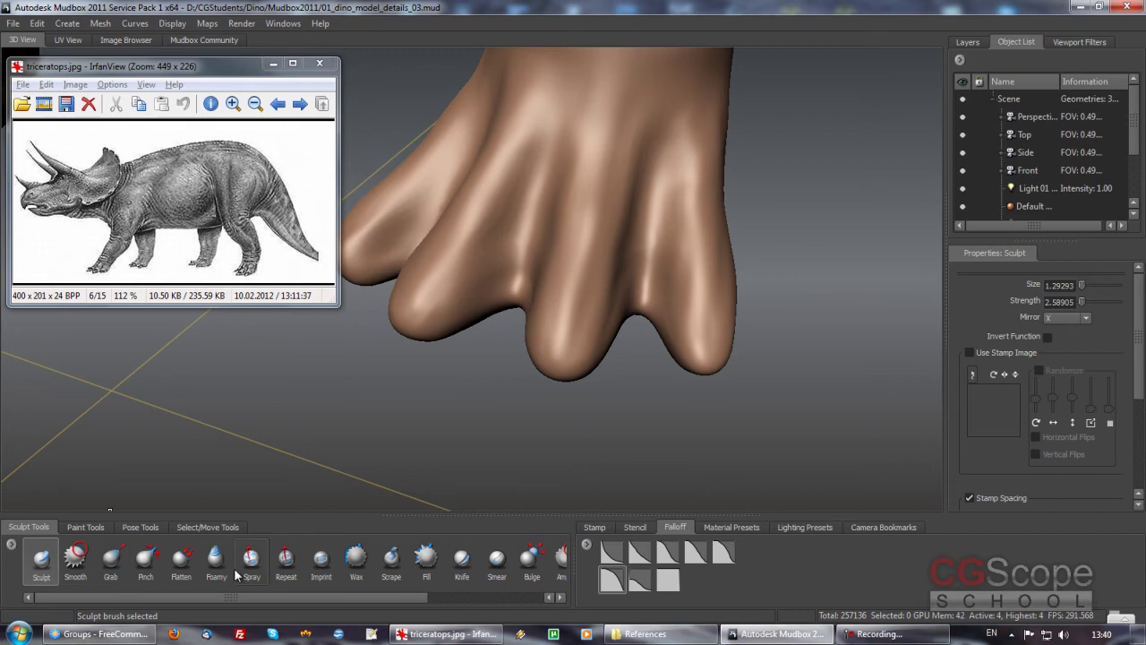
pyautogui.moveTo(412, 601); pyautogui.dragTo(266, 579)
pyautogui.click(461, 565)
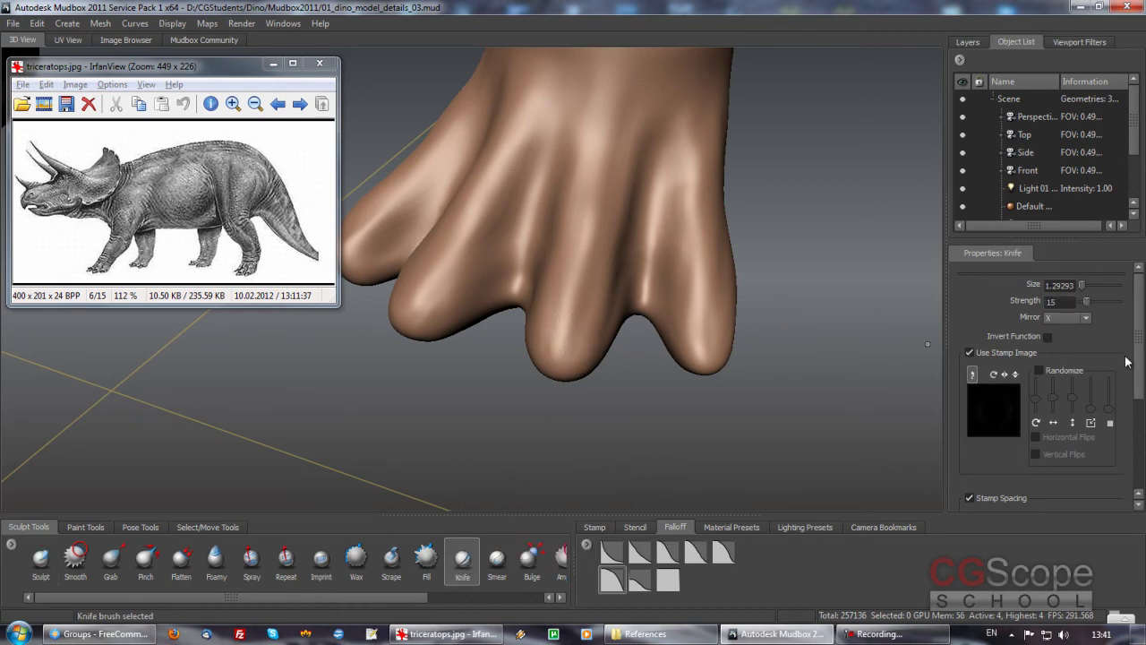
pyautogui.scroll(-5, 1127, 361)
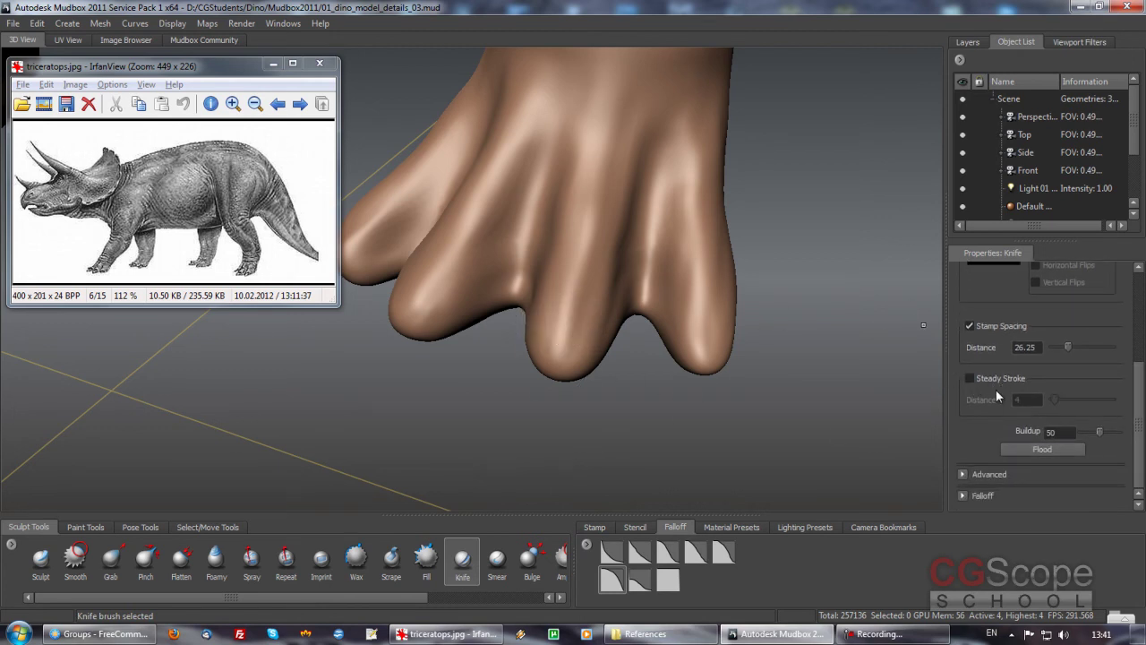
pyautogui.moveTo(527, 284)
pyautogui.keyDown('alt'); pyautogui.mouseDown()
pyautogui.moveTo(544, 320)
pyautogui.moveTo(635, 317)
pyautogui.moveTo(621, 335)
pyautogui.moveTo(632, 348)
pyautogui.moveTo(582, 327)
pyautogui.moveTo(465, 564)
pyautogui.mouseUp(); pyautogui.keyUp('alt')
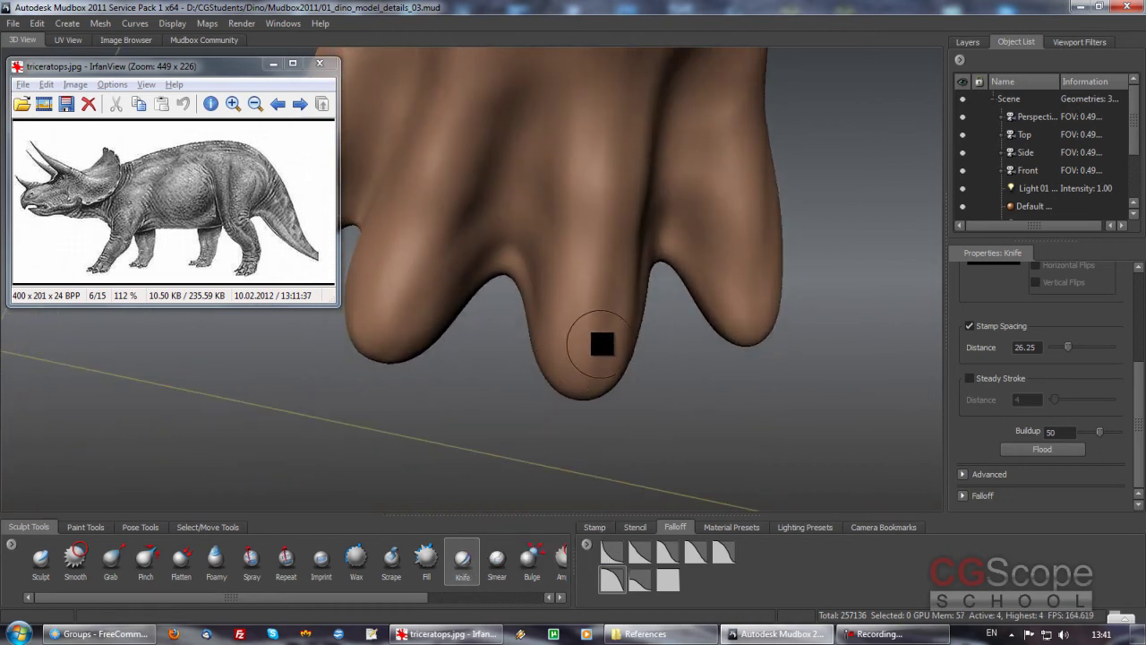
pyautogui.moveTo(611, 313); pyautogui.dragTo(555, 312)
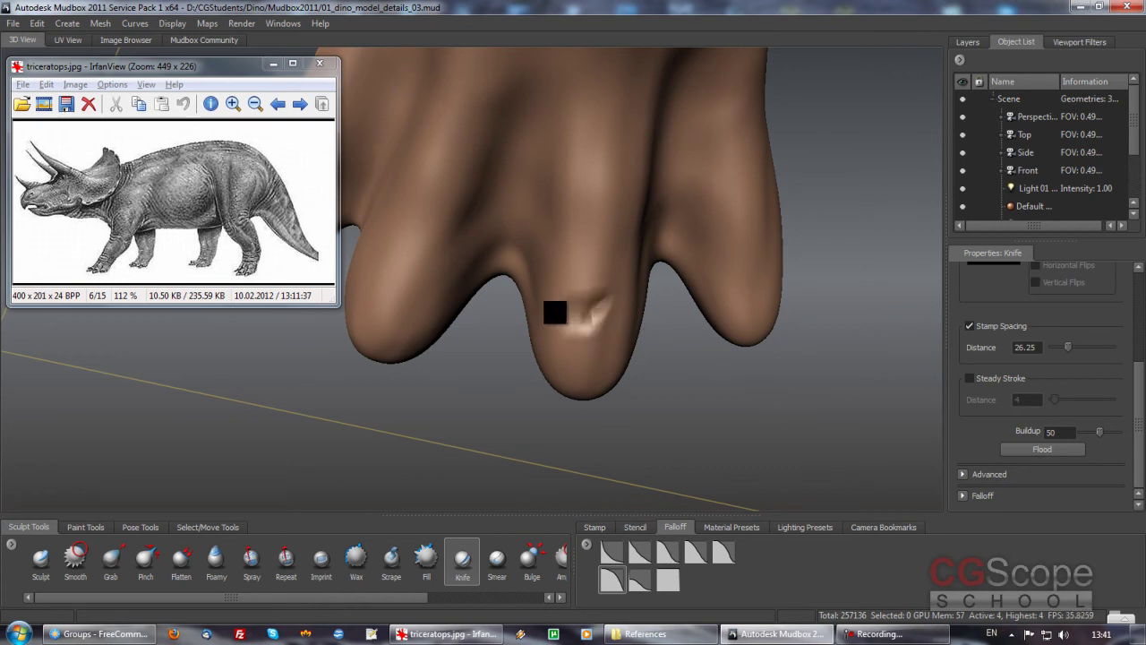
pyautogui.hotkey('ctrl', 'z')
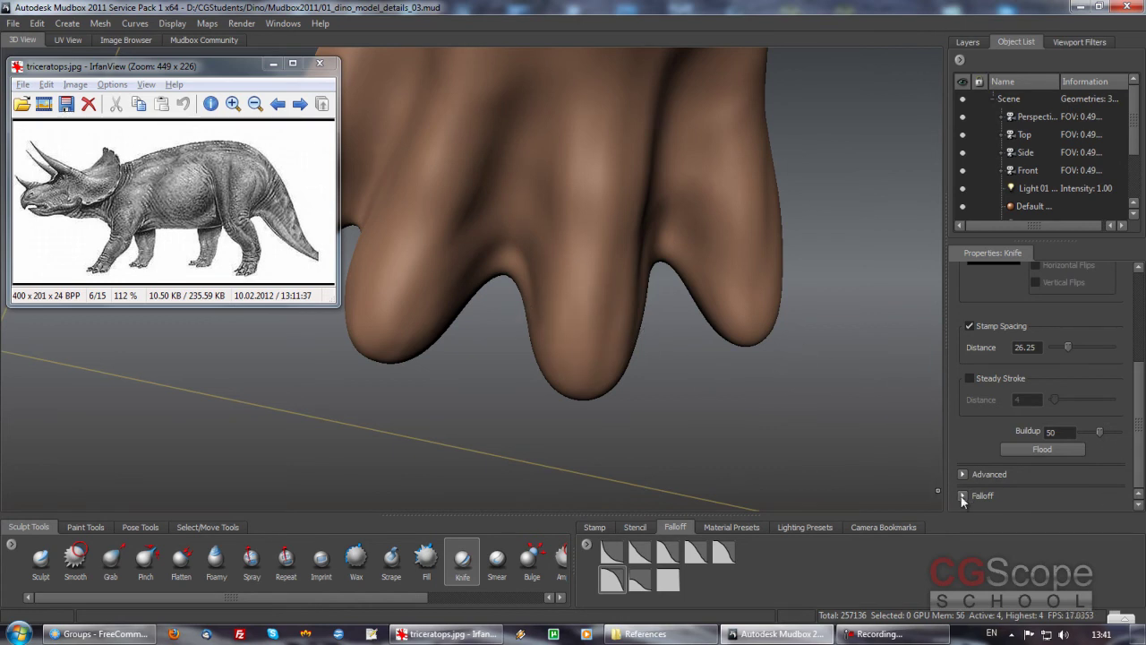
pyautogui.click(963, 495)
pyautogui.scroll(3, 1039, 403)
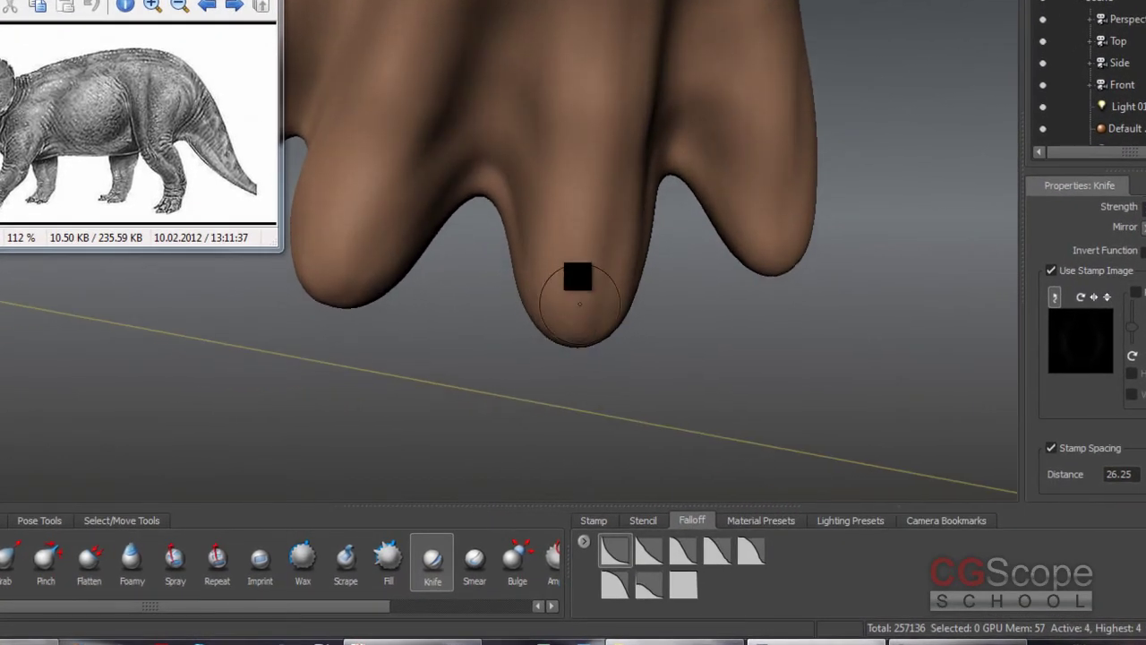
# Orbit and zoom in close around the foot's rounded toes to inspect their wireframe topology.
pyautogui.moveTo(551, 300); pyautogui.dragTo(228, 255, button='middle')
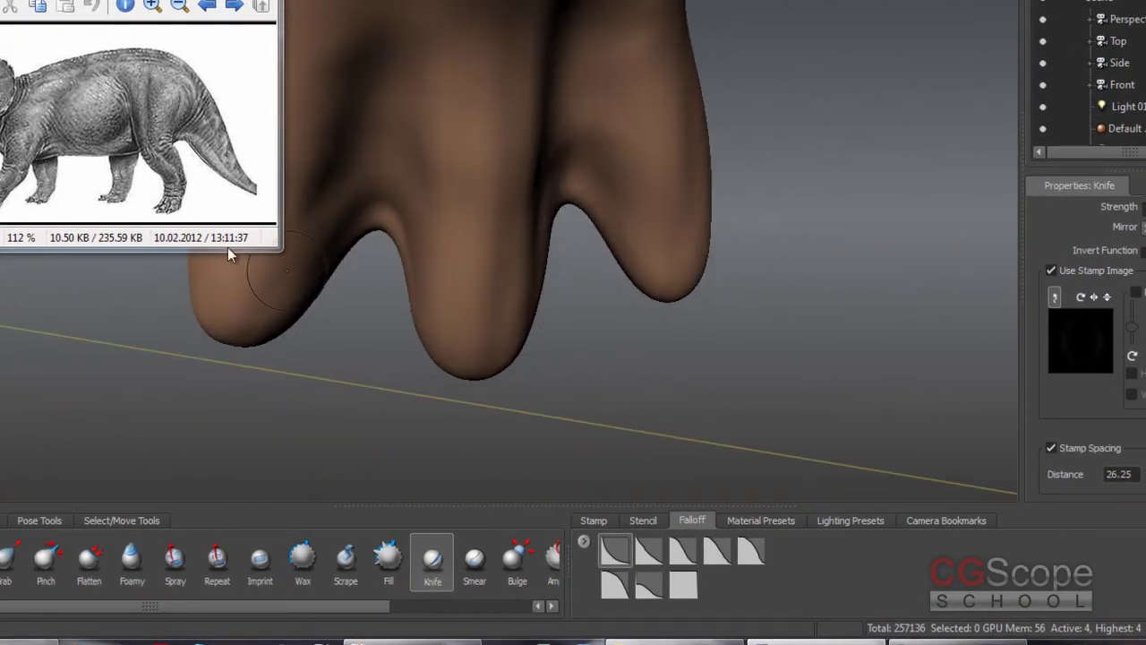
pyautogui.keyDown('alt'); pyautogui.moveTo(304, 251); pyautogui.dragTo(439, 235); pyautogui.keyUp('alt')
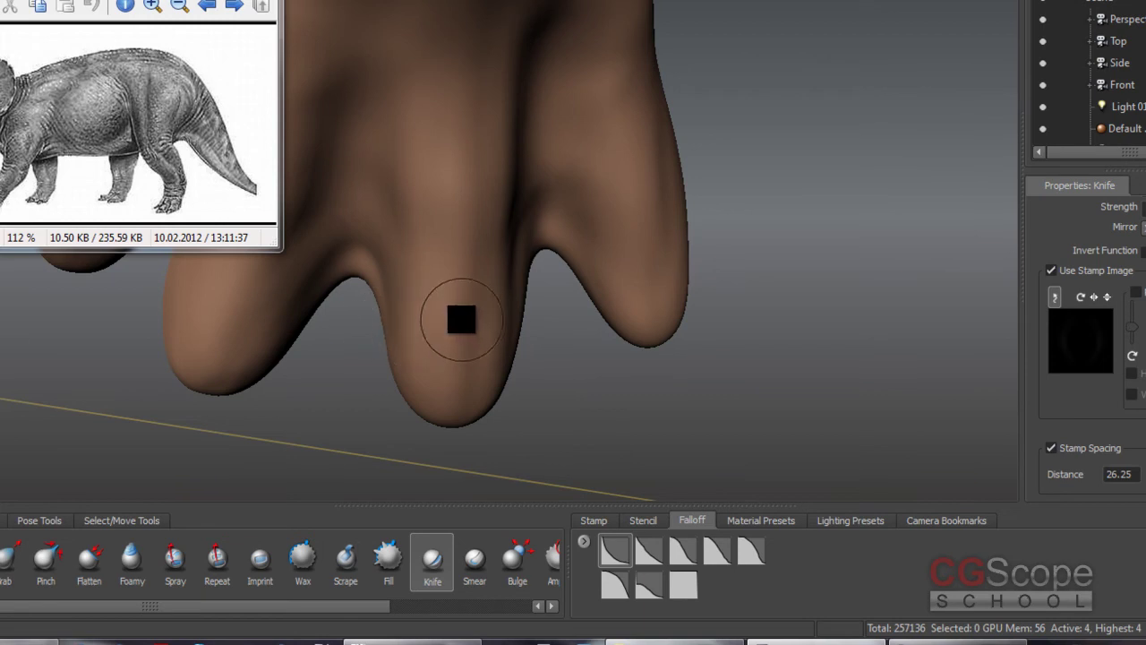
pyautogui.moveTo(450, 390)
pyautogui.mouseDown(button='middle')
pyautogui.moveTo(435, 307)
pyautogui.moveTo(402, 317)
pyautogui.moveTo(531, 291)
pyautogui.mouseUp(button='middle')
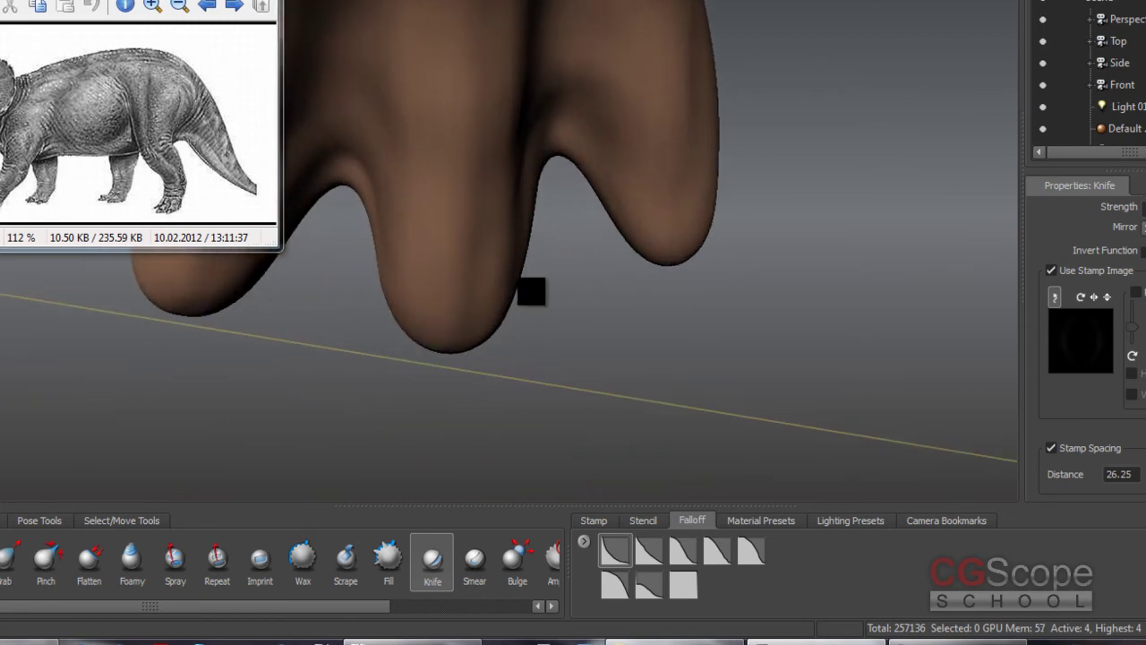
pyautogui.moveTo(438, 327)
pyautogui.mouseDown(button='middle')
pyautogui.moveTo(544, 299)
pyautogui.moveTo(540, 310)
pyautogui.moveTo(552, 247)
pyautogui.moveTo(629, 277)
pyautogui.moveTo(648, 259)
pyautogui.moveTo(537, 317)
pyautogui.moveTo(520, 256)
pyautogui.moveTo(530, 233)
pyautogui.moveTo(460, 284)
pyautogui.moveTo(501, 297)
pyautogui.moveTo(493, 302)
pyautogui.mouseUp(button='middle')
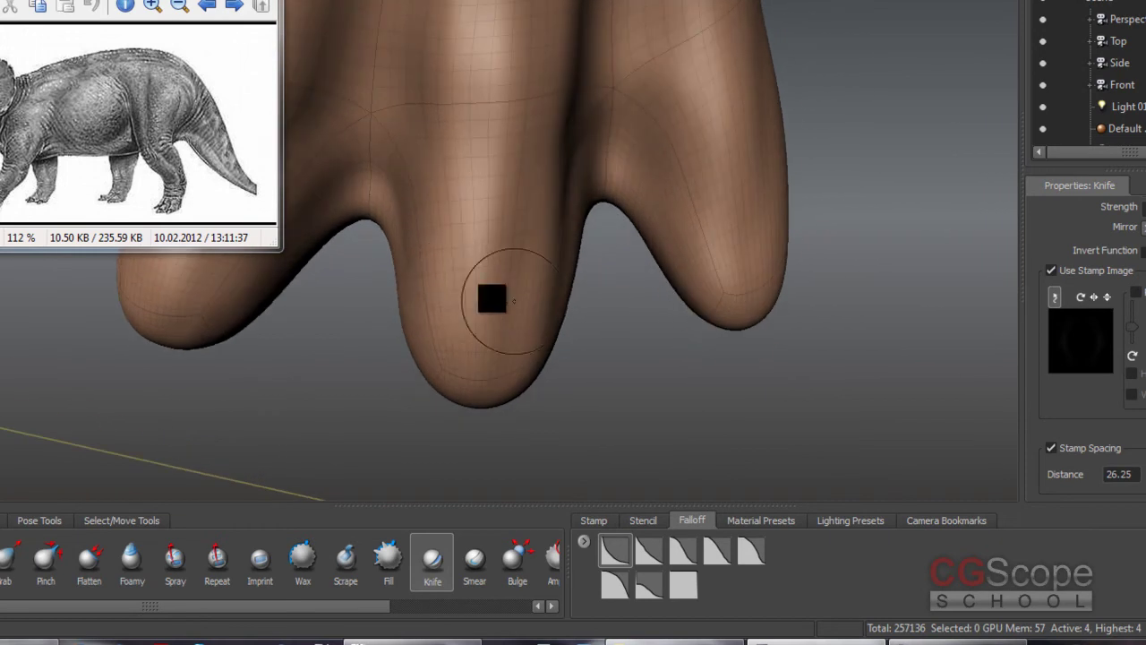
pyautogui.moveTo(525, 223)
pyautogui.mouseDown(button='middle')
pyautogui.moveTo(478, 282)
pyautogui.moveTo(504, 256)
pyautogui.mouseUp(button='middle')
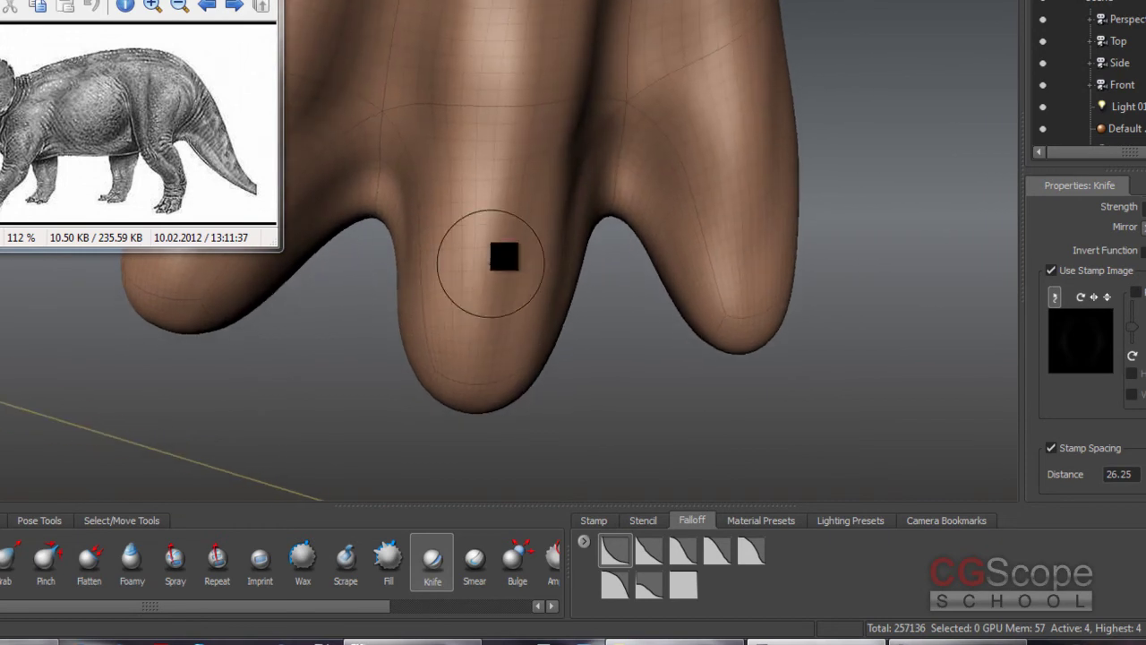
pyautogui.moveTo(574, 271)
pyautogui.mouseDown(button='middle')
pyautogui.moveTo(546, 256)
pyautogui.moveTo(269, 486)
pyautogui.mouseUp(button='middle')
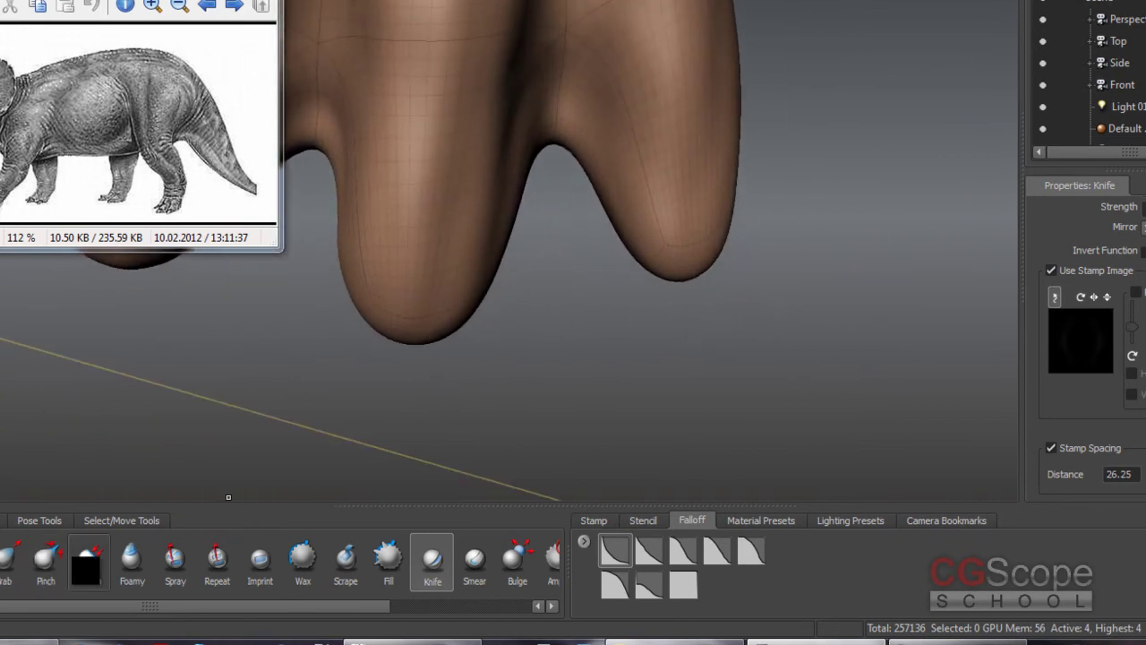
# Drop to a coarser subdivision level and pull the toe tips with Grab at size 4.979.
pyautogui.press('pagedown')
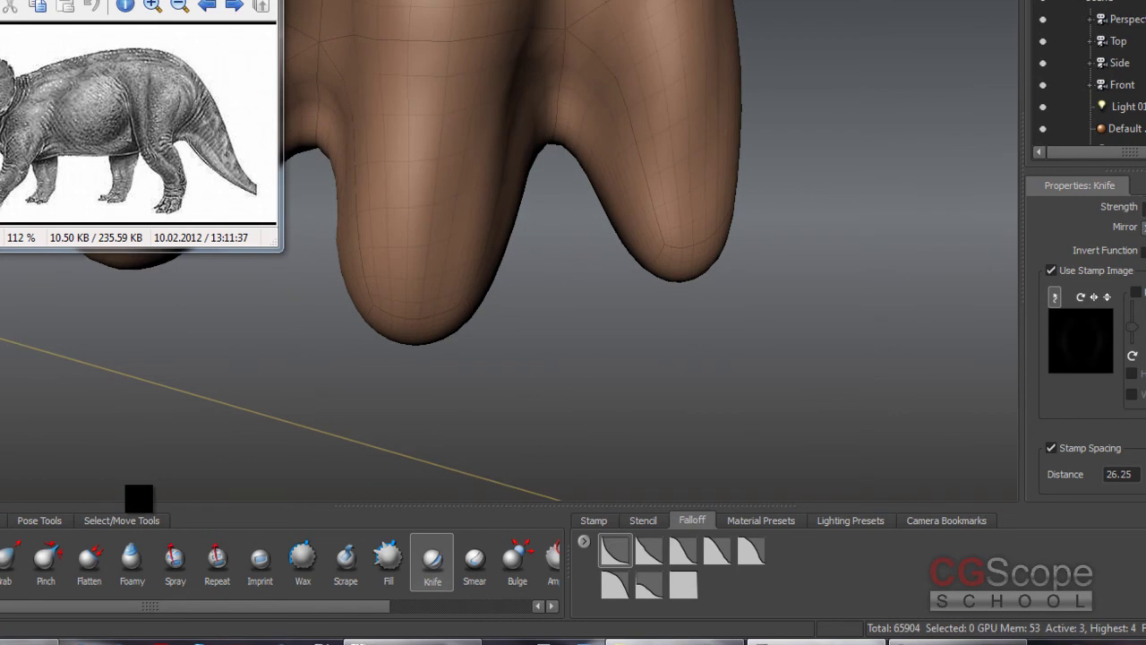
pyautogui.press('pagedown')
pyautogui.press('pageup')
pyautogui.click(19, 570)
pyautogui.moveTo(450, 320)
pyautogui.keyDown('alt'); pyautogui.mouseDown()
pyautogui.moveTo(396, 317)
pyautogui.moveTo(407, 329)
pyautogui.mouseUp(); pyautogui.keyUp('alt')
pyautogui.moveTo(414, 228); pyautogui.dragTo(414, 315)
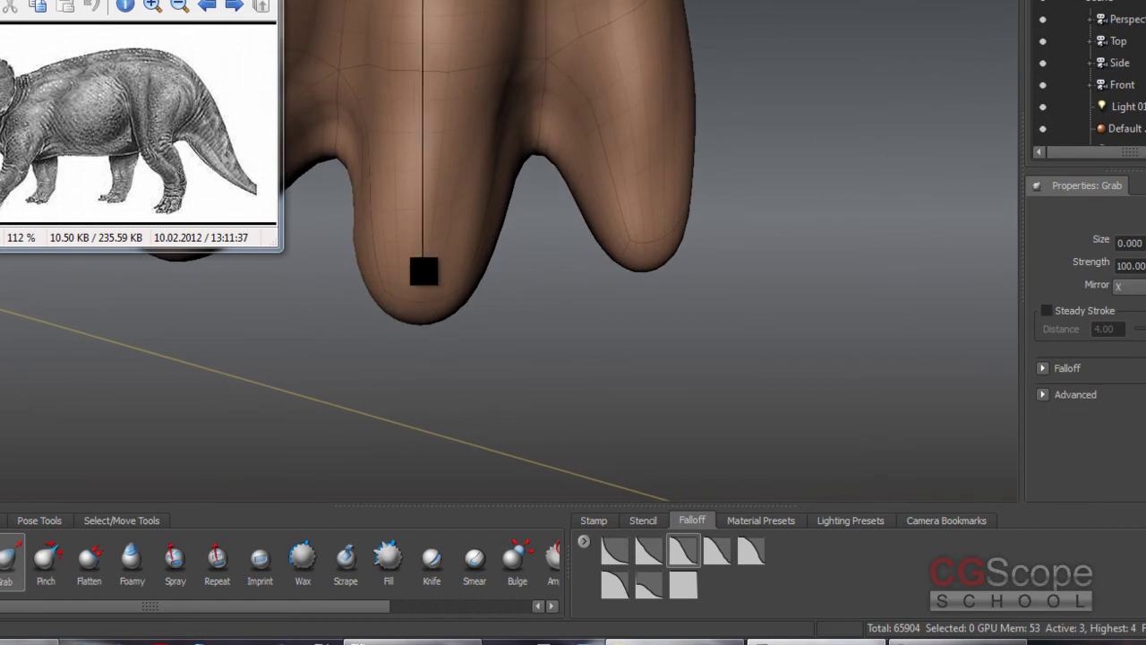
pyautogui.moveTo(321, 314); pyautogui.dragTo(485, 289)
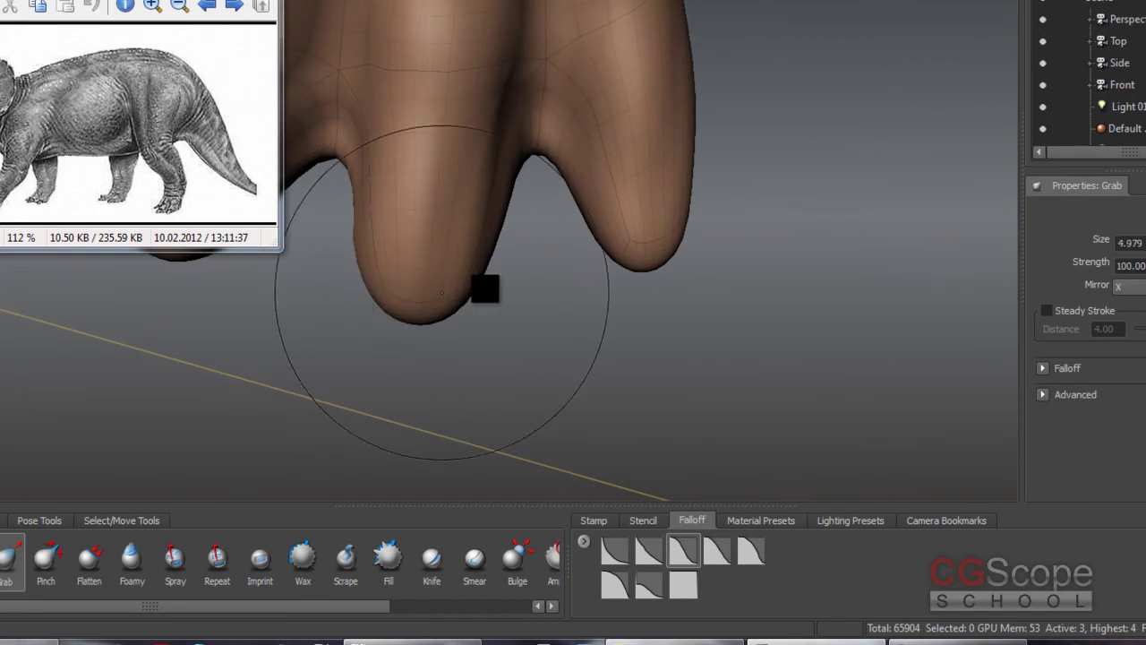
pyautogui.keyDown('alt'); pyautogui.moveTo(478, 295); pyautogui.dragTo(499, 319, button='right'); pyautogui.keyUp('alt')
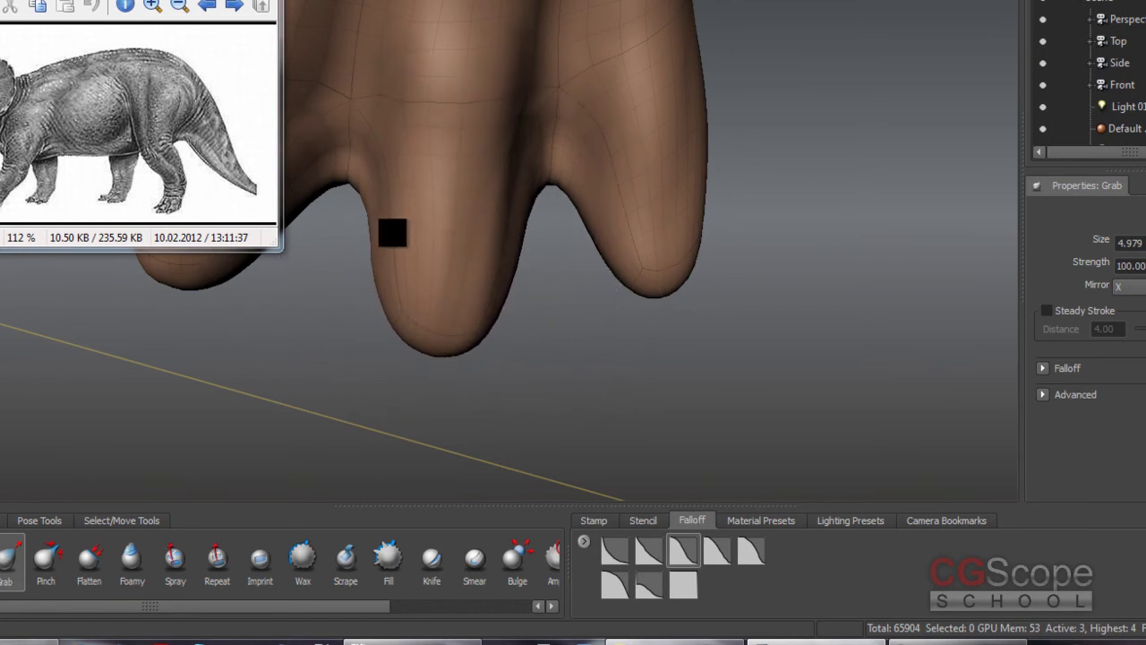
# Stretch and taper the three toes, then return to the finest subdivision level.
pyautogui.moveTo(676, 262)
pyautogui.keyDown('alt'); pyautogui.mouseDown()
pyautogui.moveTo(552, 251)
pyautogui.moveTo(564, 252)
pyautogui.moveTo(581, 220)
pyautogui.moveTo(570, 223)
pyautogui.moveTo(522, 314)
pyautogui.mouseUp(); pyautogui.keyUp('alt')
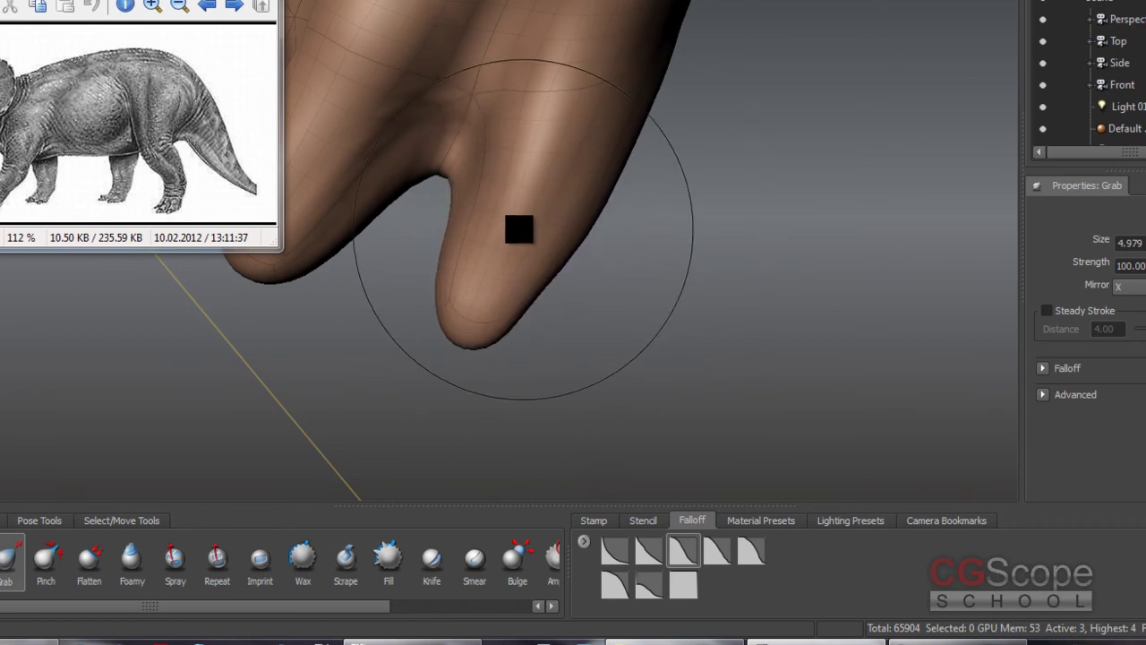
pyautogui.moveTo(518, 220)
pyautogui.keyDown('alt'); pyautogui.mouseDown()
pyautogui.moveTo(568, 205)
pyautogui.moveTo(665, 284)
pyautogui.moveTo(652, 258)
pyautogui.moveTo(545, 311)
pyautogui.moveTo(511, 266)
pyautogui.moveTo(606, 260)
pyautogui.moveTo(525, 261)
pyautogui.mouseUp(); pyautogui.keyUp('alt')
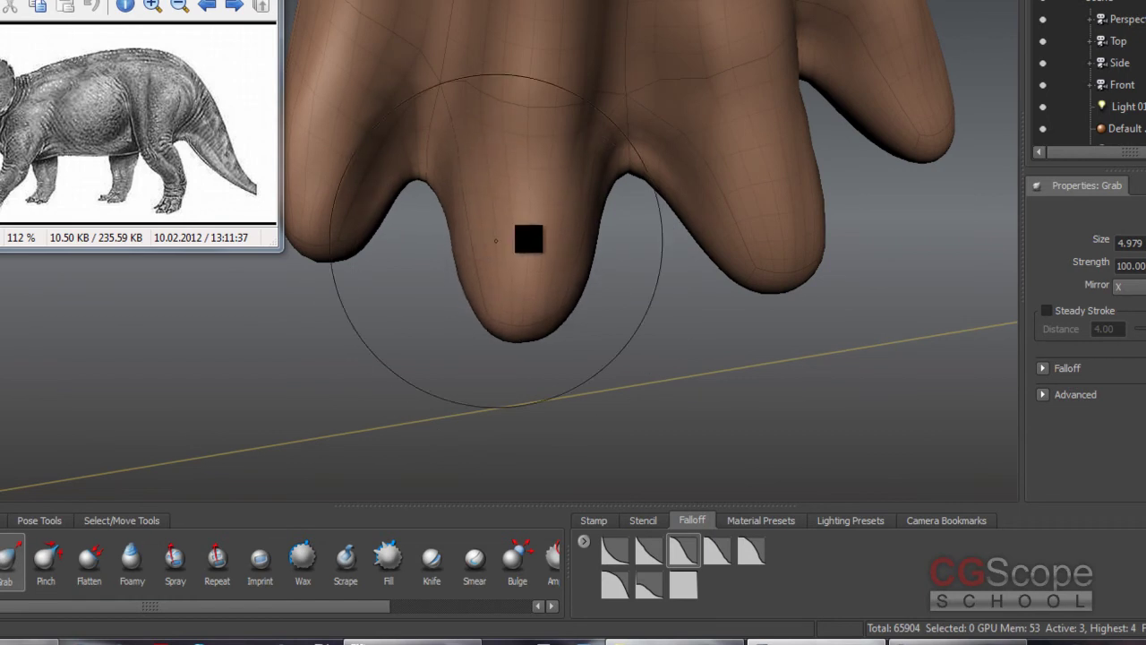
pyautogui.moveTo(564, 240)
pyautogui.keyDown('alt'); pyautogui.mouseDown()
pyautogui.moveTo(529, 215)
pyautogui.moveTo(629, 294)
pyautogui.moveTo(603, 269)
pyautogui.mouseUp(); pyautogui.keyUp('alt')
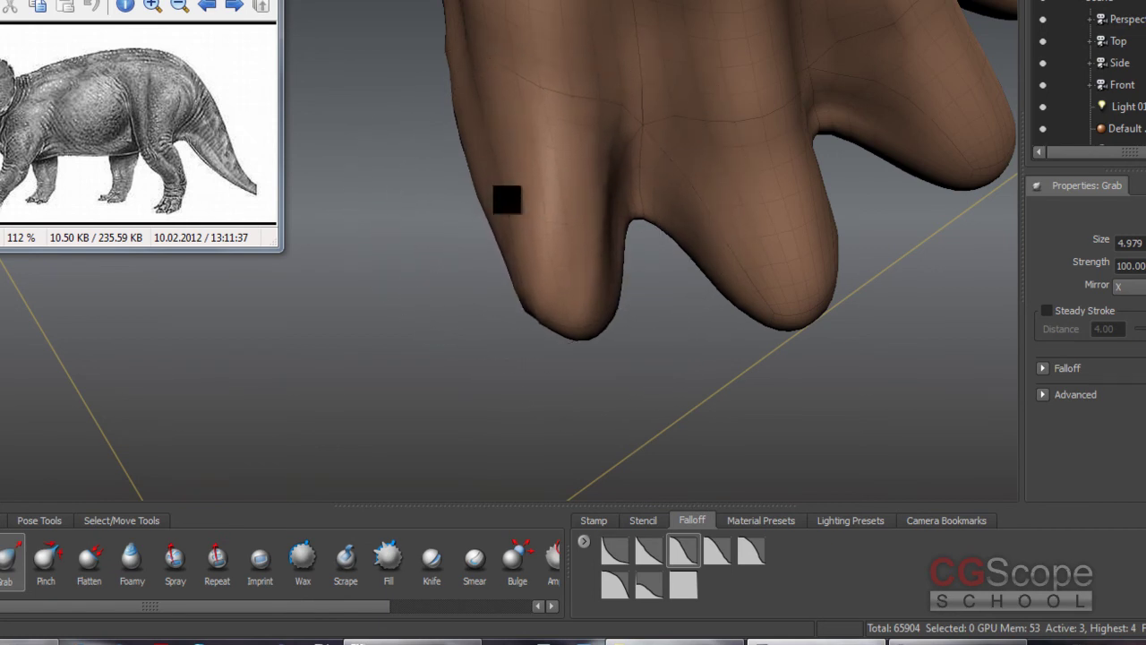
pyautogui.keyDown('alt'); pyautogui.moveTo(760, 245); pyautogui.dragTo(625, 244); pyautogui.keyUp('alt')
pyautogui.hotkey('shift', 'd')
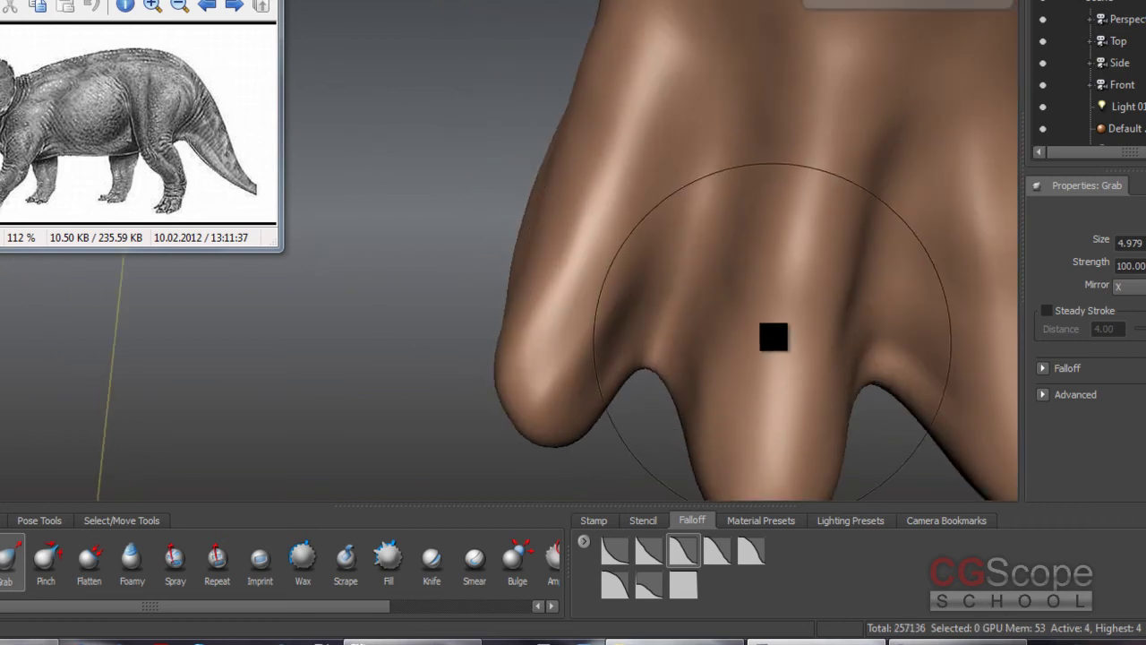
pyautogui.keyDown('alt'); pyautogui.moveTo(772, 335); pyautogui.dragTo(574, 263, button='right'); pyautogui.keyUp('alt')
pyautogui.moveTo(574, 263)
pyautogui.keyDown('alt'); pyautogui.mouseDown()
pyautogui.moveTo(627, 366)
pyautogui.moveTo(468, 314)
pyautogui.mouseUp(); pyautogui.keyUp('alt')
pyautogui.moveTo(581, 422)
pyautogui.keyDown('alt'); pyautogui.mouseDown(button='right')
pyautogui.moveTo(731, 259)
pyautogui.moveTo(525, 256)
pyautogui.moveTo(611, 246)
pyautogui.mouseUp(button='right'); pyautogui.keyUp('alt')
pyautogui.moveTo(611, 245)
pyautogui.keyDown('alt'); pyautogui.mouseDown()
pyautogui.moveTo(539, 271)
pyautogui.moveTo(526, 258)
pyautogui.moveTo(462, 278)
pyautogui.mouseUp(); pyautogui.keyUp('alt')
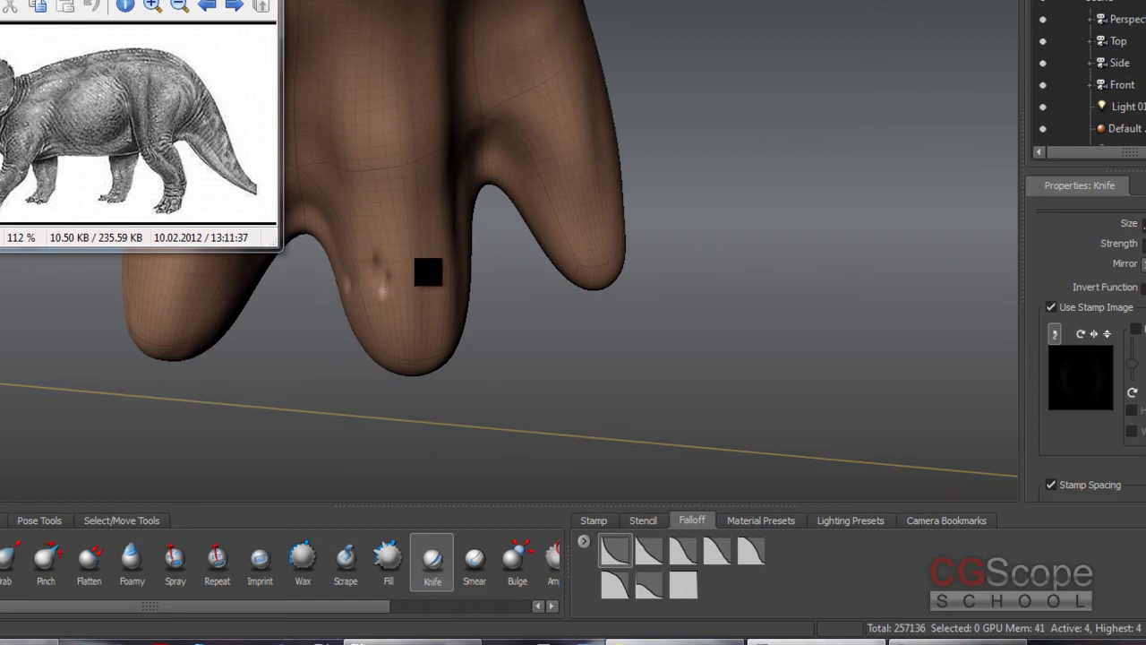
# Hide the wireframe and orbit to a close side view of the toes.
pyautogui.moveTo(477, 288)
pyautogui.keyDown('alt'); pyautogui.mouseDown()
pyautogui.moveTo(424, 238)
pyautogui.moveTo(450, 241)
pyautogui.moveTo(460, 257)
pyautogui.moveTo(433, 269)
pyautogui.moveTo(435, 248)
pyautogui.moveTo(450, 254)
pyautogui.mouseUp(); pyautogui.keyUp('alt')
pyautogui.press('w')
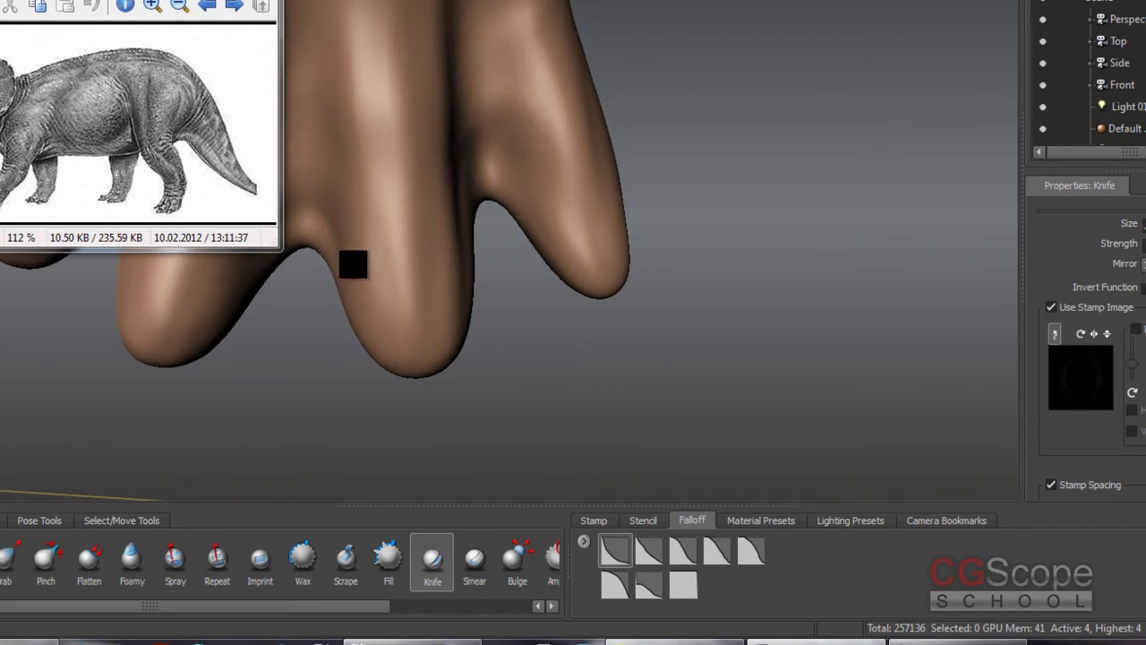
pyautogui.keyDown('alt'); pyautogui.moveTo(353, 263); pyautogui.dragTo(372, 291); pyautogui.keyUp('alt')
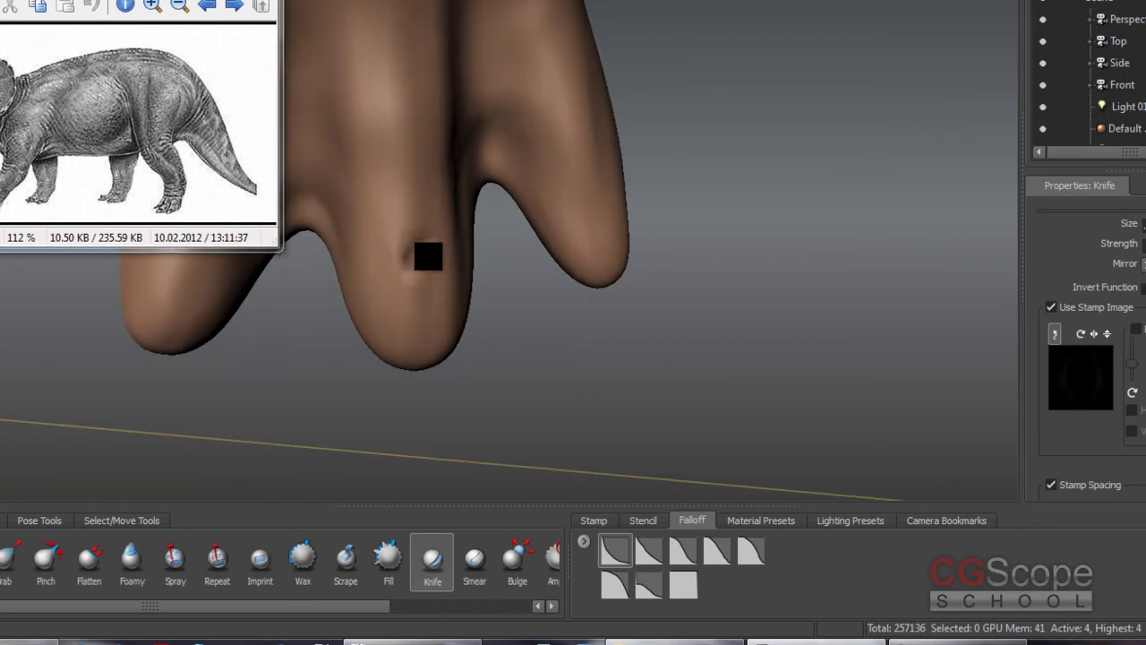
pyautogui.moveTo(466, 273)
pyautogui.keyDown('alt'); pyautogui.mouseDown()
pyautogui.moveTo(366, 248)
pyautogui.moveTo(420, 256)
pyautogui.mouseUp(); pyautogui.keyUp('alt')
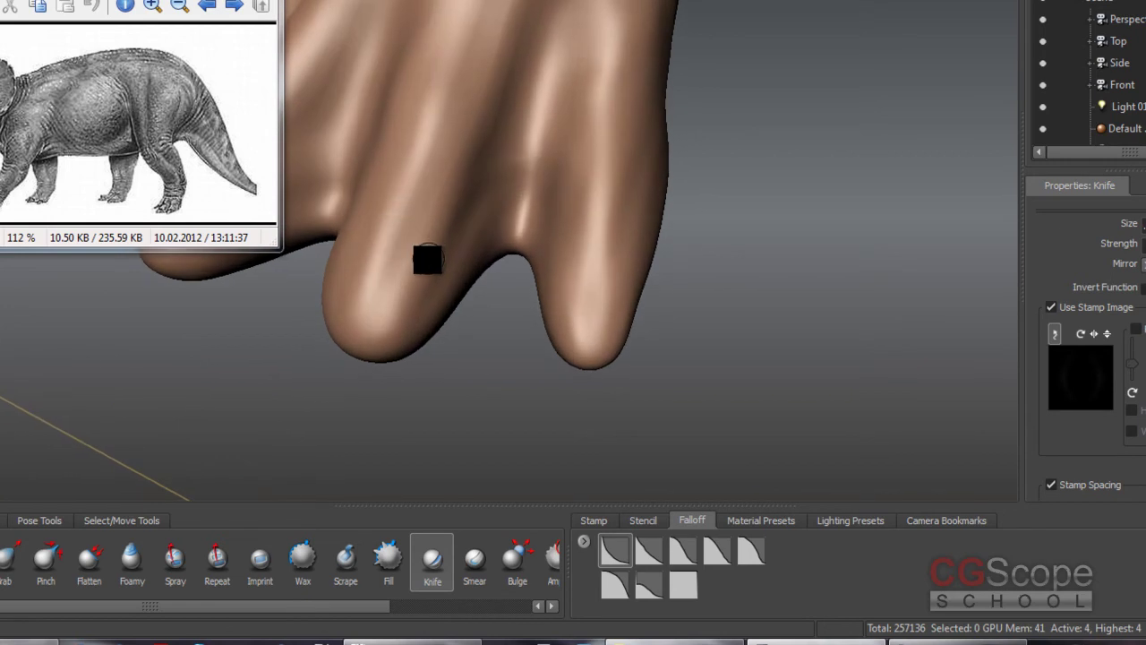
pyautogui.moveTo(703, 271)
pyautogui.keyDown('alt'); pyautogui.mouseDown()
pyautogui.moveTo(489, 242)
pyautogui.moveTo(504, 286)
pyautogui.moveTo(509, 235)
pyautogui.moveTo(590, 236)
pyautogui.moveTo(596, 264)
pyautogui.moveTo(543, 248)
pyautogui.mouseUp(); pyautogui.keyUp('alt')
pyautogui.moveTo(646, 192)
pyautogui.keyDown('alt'); pyautogui.mouseDown()
pyautogui.moveTo(419, 248)
pyautogui.moveTo(560, 236)
pyautogui.moveTo(400, 232)
pyautogui.moveTo(540, 248)
pyautogui.moveTo(471, 213)
pyautogui.moveTo(633, 256)
pyautogui.moveTo(555, 245)
pyautogui.moveTo(633, 235)
pyautogui.moveTo(563, 233)
pyautogui.moveTo(573, 202)
pyautogui.moveTo(519, 257)
pyautogui.moveTo(649, 260)
pyautogui.moveTo(522, 231)
pyautogui.moveTo(442, 240)
pyautogui.moveTo(496, 196)
pyautogui.moveTo(486, 241)
pyautogui.moveTo(496, 248)
pyautogui.moveTo(510, 227)
pyautogui.moveTo(639, 282)
pyautogui.moveTo(573, 315)
pyautogui.moveTo(575, 298)
pyautogui.mouseUp(); pyautogui.keyUp('alt')
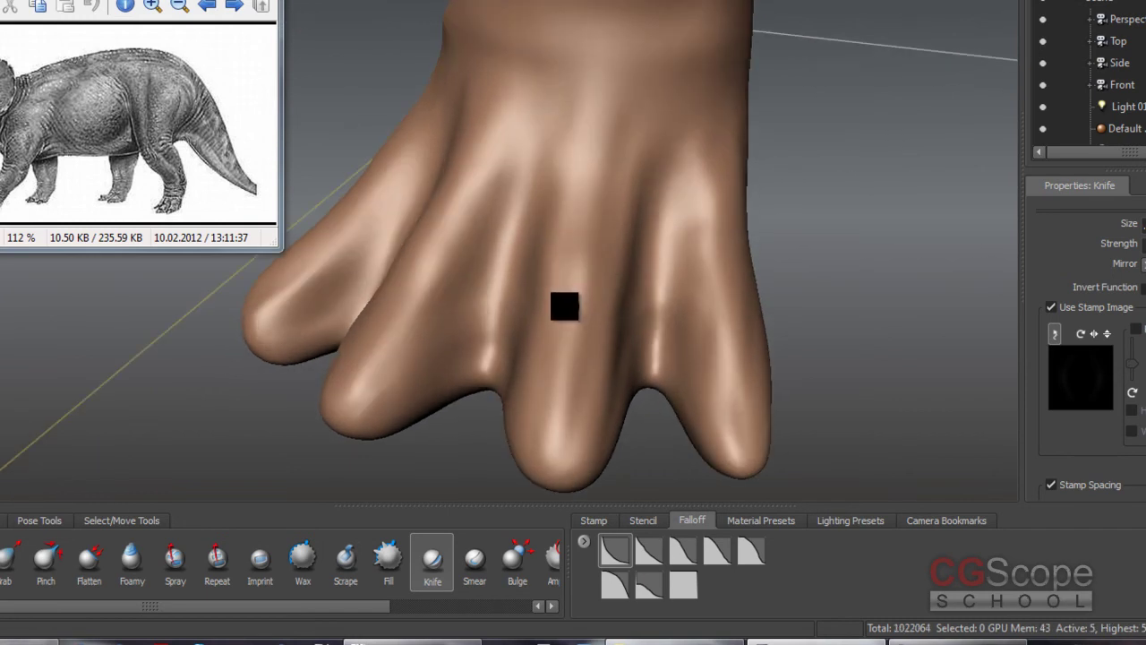
pyautogui.moveTo(683, 195)
pyautogui.keyDown('alt'); pyautogui.mouseDown()
pyautogui.moveTo(525, 302)
pyautogui.moveTo(600, 278)
pyautogui.mouseUp(); pyautogui.keyUp('alt')
pyautogui.moveTo(576, 278)
pyautogui.keyDown('alt'); pyautogui.mouseDown(button='right')
pyautogui.moveTo(900, 285)
pyautogui.moveTo(689, 294)
pyautogui.moveTo(511, 223)
pyautogui.mouseUp(button='right'); pyautogui.keyUp('alt')
pyautogui.moveTo(511, 223)
pyautogui.keyDown('alt'); pyautogui.mouseDown()
pyautogui.moveTo(496, 274)
pyautogui.moveTo(507, 288)
pyautogui.mouseUp(); pyautogui.keyUp('alt')
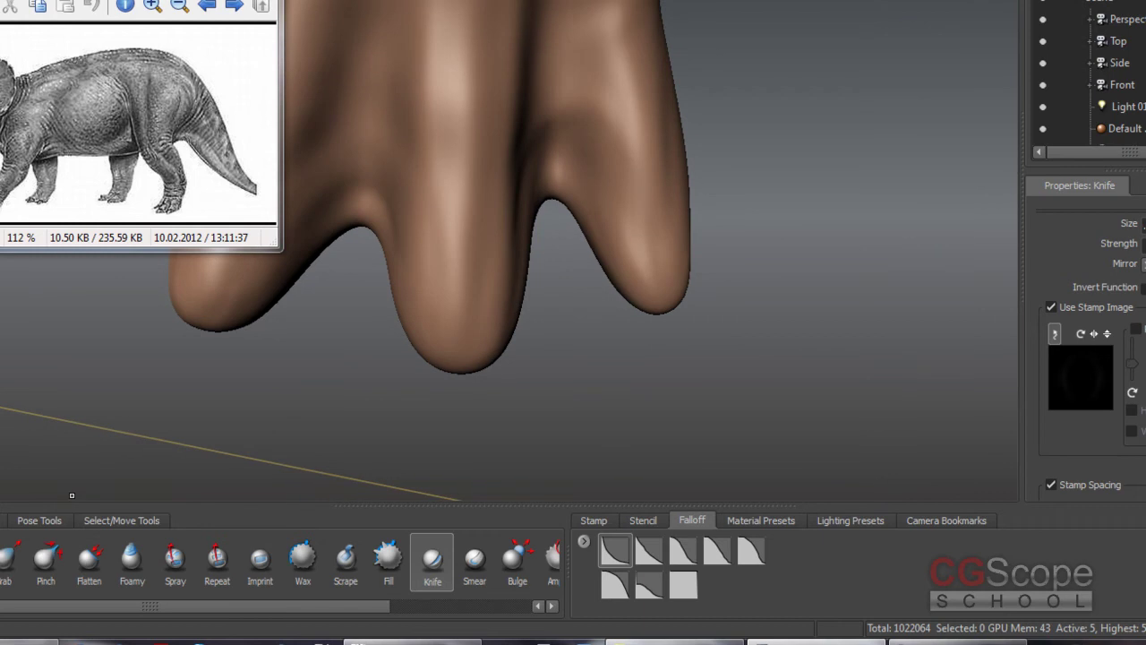
# Cut two small creases into a toe with the Knife brush.
pyautogui.click(349, 564)
pyautogui.click(432, 561)
pyautogui.moveTo(412, 271); pyautogui.dragTo(467, 265)
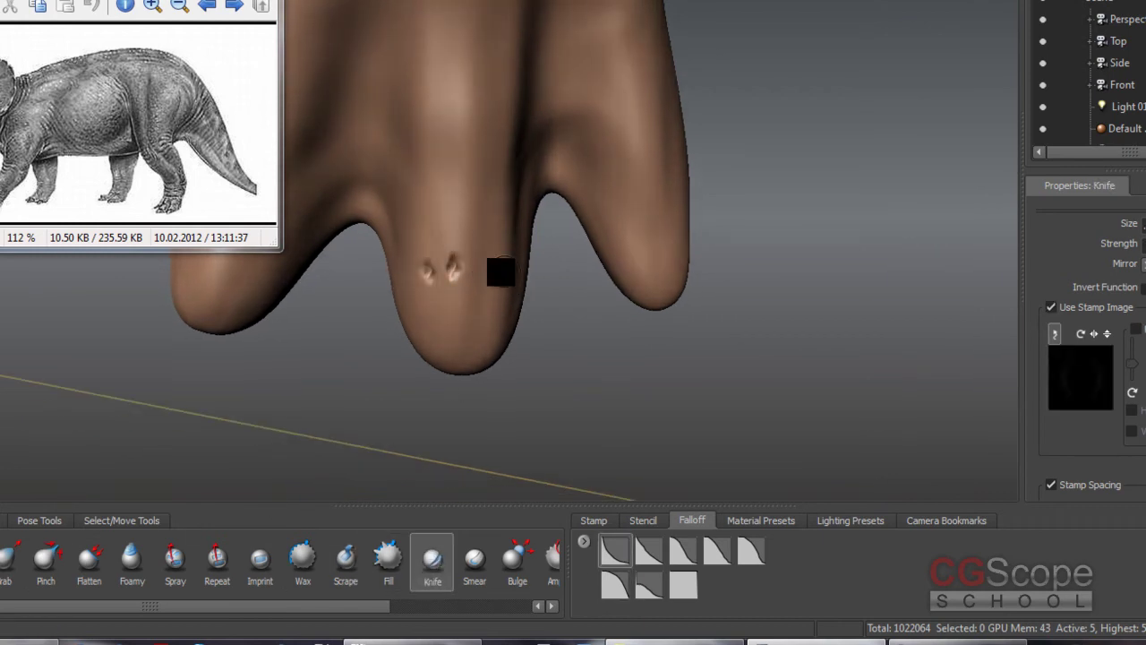
pyautogui.moveTo(441, 275)
pyautogui.keyDown('alt'); pyautogui.mouseDown()
pyautogui.moveTo(511, 259)
pyautogui.moveTo(435, 225)
pyautogui.moveTo(473, 223)
pyautogui.moveTo(490, 266)
pyautogui.moveTo(454, 295)
pyautogui.moveTo(443, 235)
pyautogui.mouseUp(); pyautogui.keyUp('alt')
# Choose the first falloff curve preset and move in close to the middle toe.
pyautogui.click(614, 555)
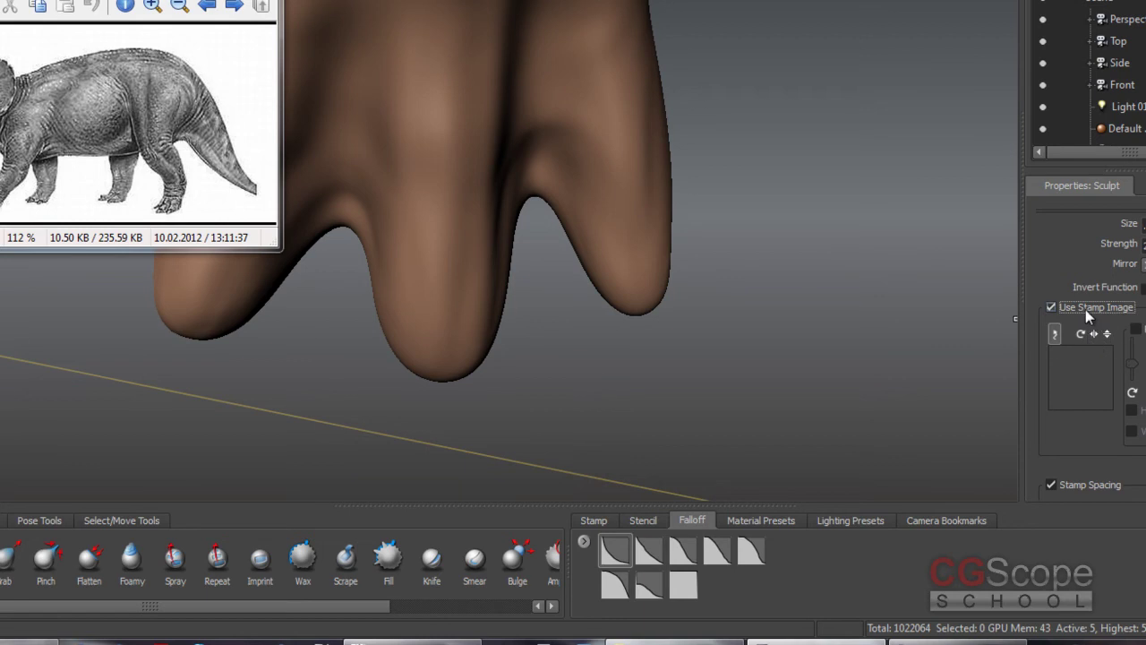
pyautogui.moveTo(938, 328)
pyautogui.mouseDown()
pyautogui.moveTo(399, 280)
pyautogui.moveTo(514, 283)
pyautogui.moveTo(500, 255)
pyautogui.mouseUp()
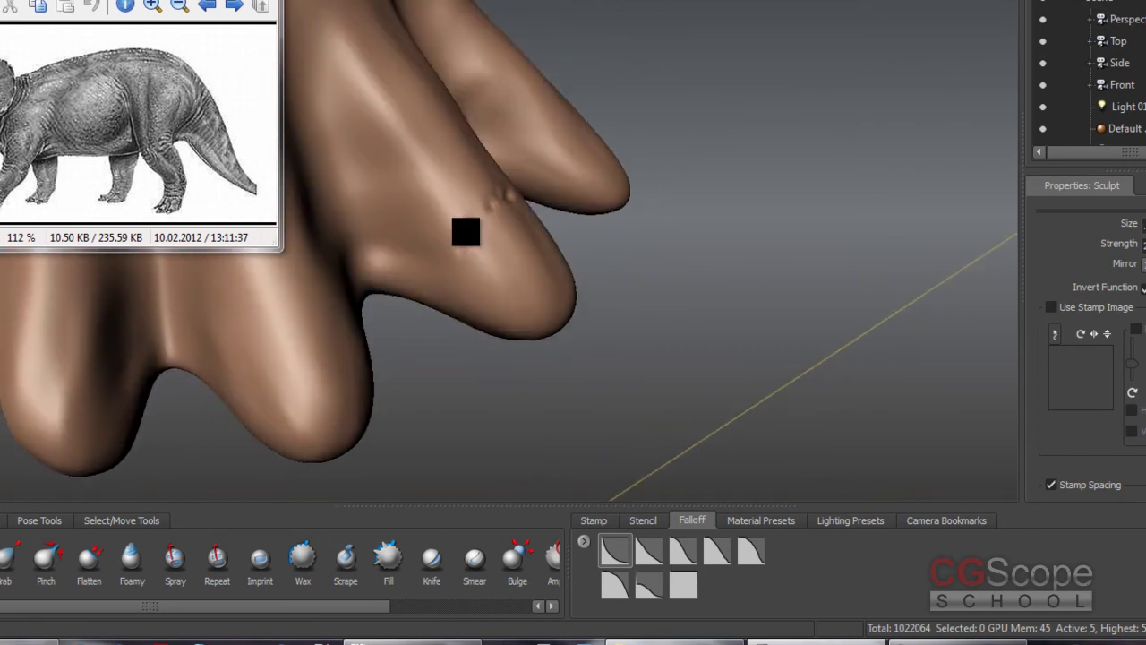
pyautogui.keyDown('alt'); pyautogui.moveTo(443, 280); pyautogui.dragTo(479, 208); pyautogui.keyUp('alt')
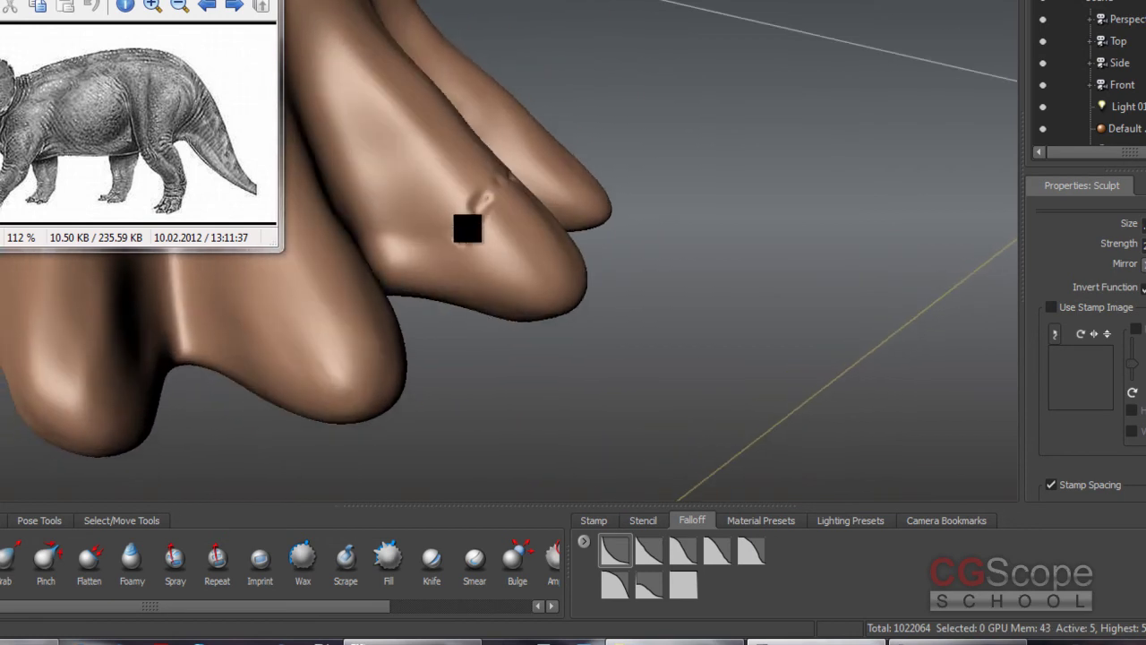
pyautogui.keyDown('alt'); pyautogui.moveTo(445, 303); pyautogui.dragTo(460, 243); pyautogui.keyUp('alt')
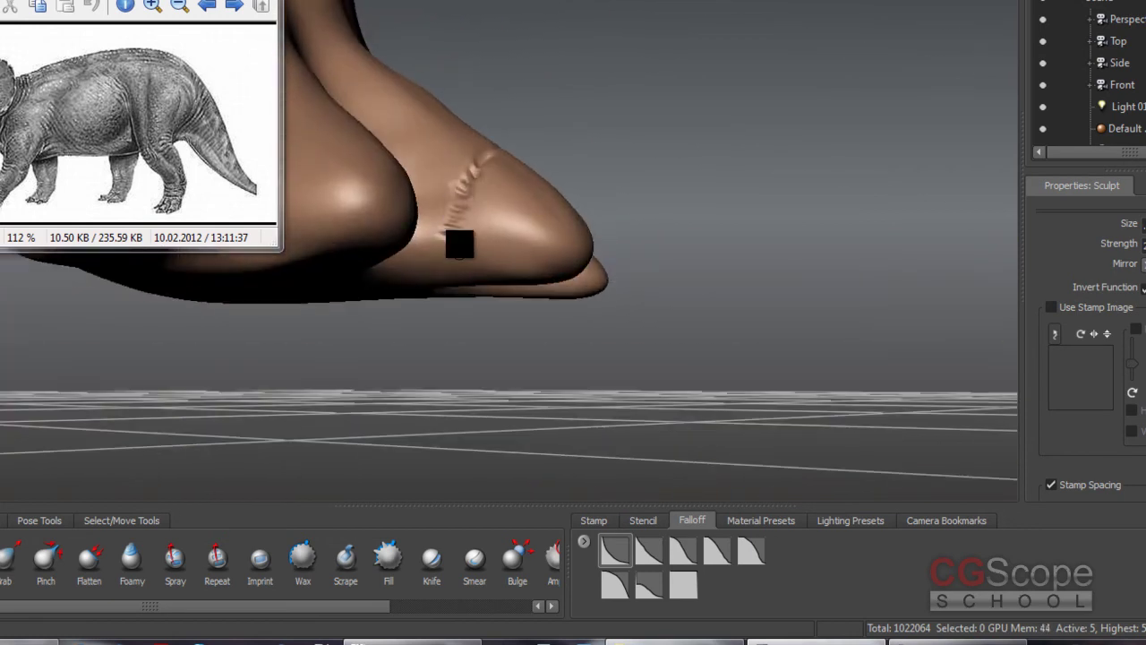
pyautogui.moveTo(430, 289)
pyautogui.keyDown('alt'); pyautogui.mouseDown()
pyautogui.moveTo(576, 263)
pyautogui.moveTo(591, 241)
pyautogui.moveTo(523, 242)
pyautogui.moveTo(507, 263)
pyautogui.moveTo(525, 266)
pyautogui.moveTo(509, 268)
pyautogui.moveTo(526, 262)
pyautogui.moveTo(501, 238)
pyautogui.moveTo(483, 254)
pyautogui.moveTo(535, 274)
pyautogui.moveTo(517, 248)
pyautogui.moveTo(532, 200)
pyautogui.moveTo(521, 225)
pyautogui.mouseUp(); pyautogui.keyUp('alt')
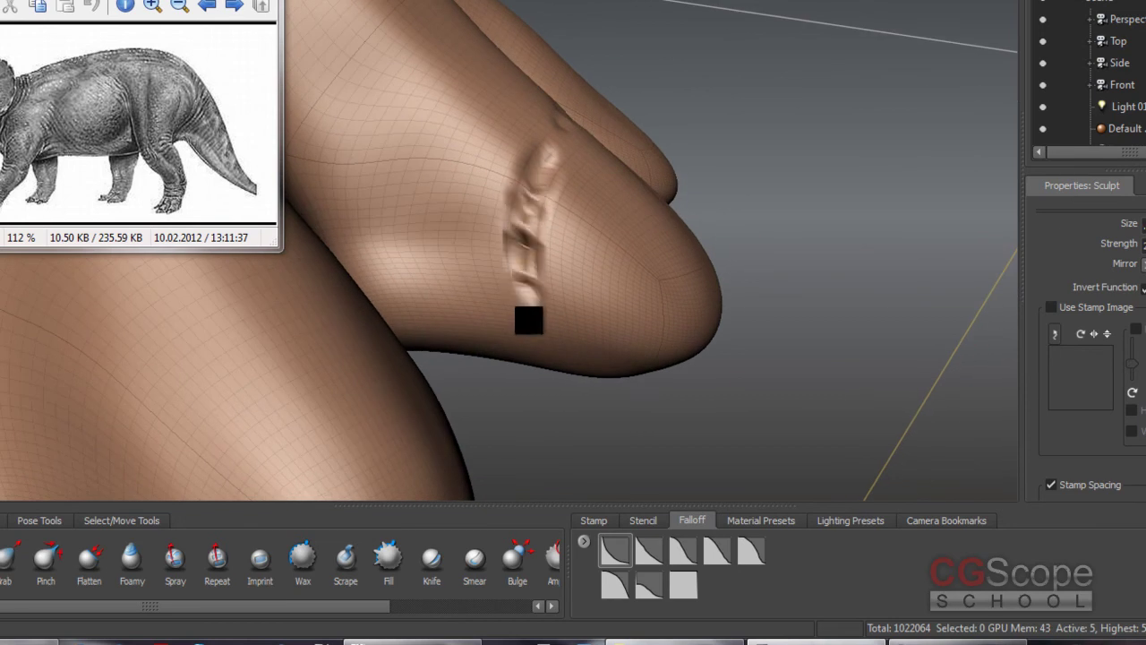
# Carve wrinkle grooves and dents across the top of the toe where it joins the foot.
pyautogui.keyDown('alt'); pyautogui.moveTo(529, 319); pyautogui.dragTo(526, 254); pyautogui.keyUp('alt')
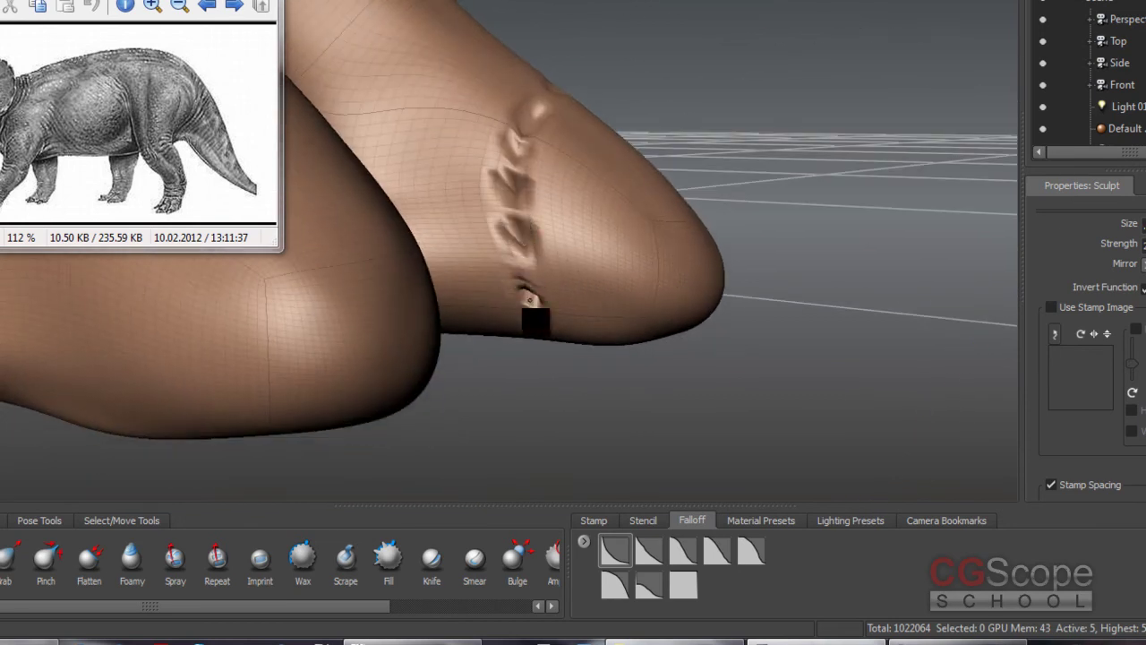
pyautogui.keyDown('alt'); pyautogui.moveTo(541, 325); pyautogui.dragTo(526, 258); pyautogui.keyUp('alt')
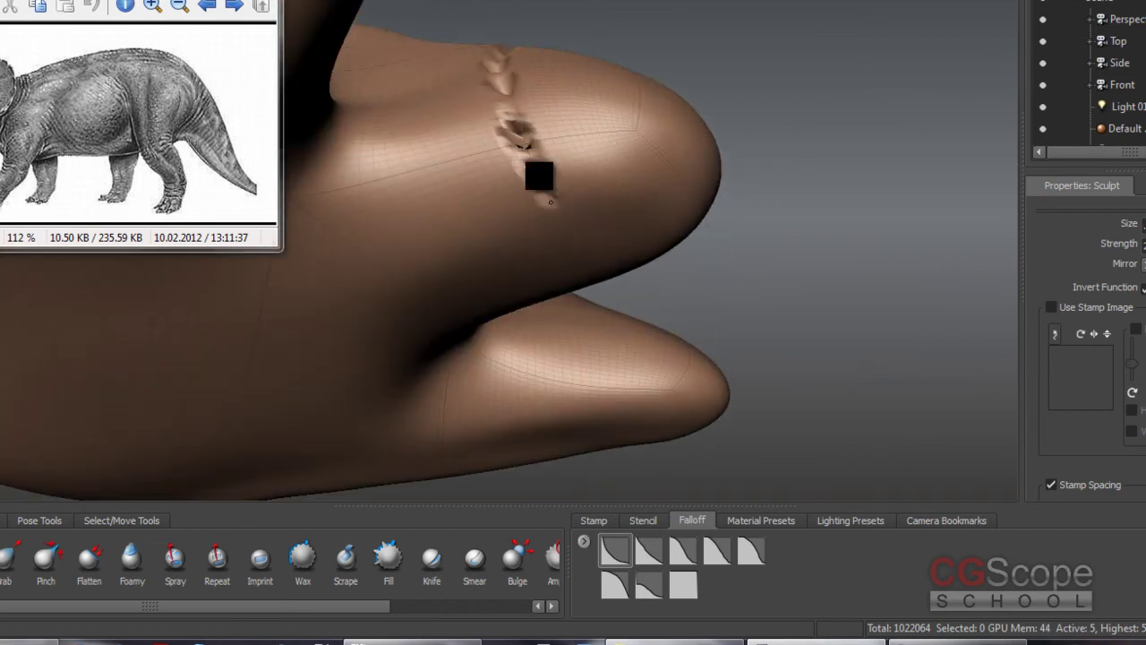
pyautogui.keyDown('alt'); pyautogui.moveTo(551, 202); pyautogui.dragTo(448, 133); pyautogui.keyUp('alt')
pyautogui.moveTo(419, 72)
pyautogui.mouseDown()
pyautogui.moveTo(476, 77)
pyautogui.moveTo(479, 110)
pyautogui.moveTo(427, 140)
pyautogui.moveTo(409, 171)
pyautogui.moveTo(460, 185)
pyautogui.mouseUp()
pyautogui.moveTo(474, 297)
pyautogui.mouseDown()
pyautogui.moveTo(480, 222)
pyautogui.moveTo(496, 254)
pyautogui.mouseUp()
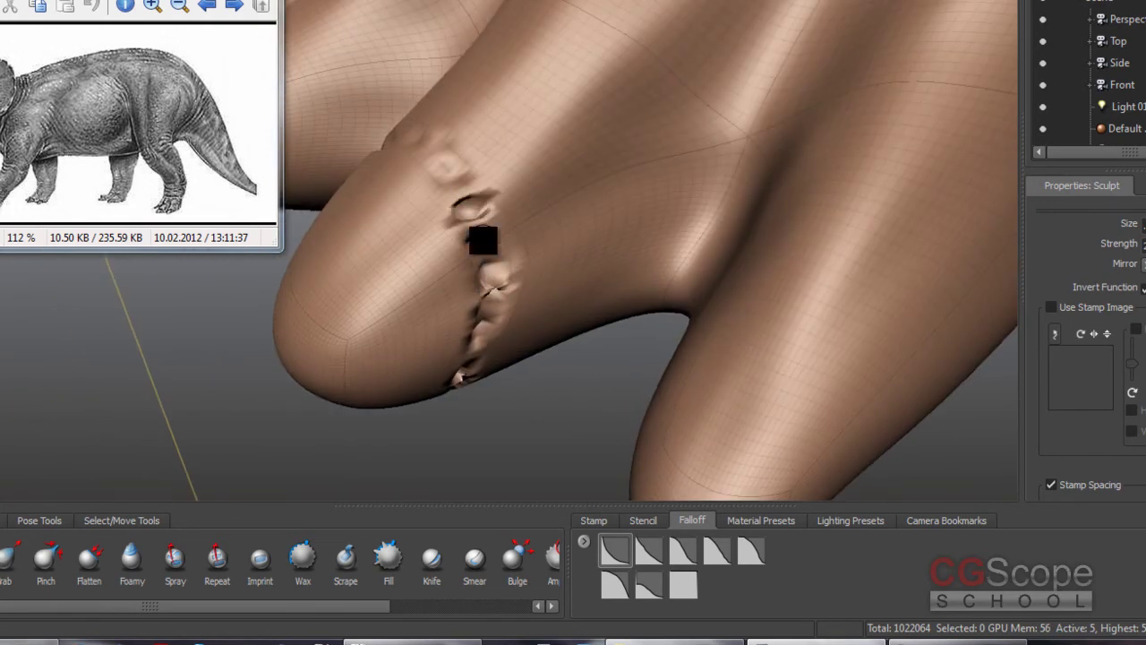
pyautogui.moveTo(455, 184)
pyautogui.keyDown('alt'); pyautogui.mouseDown()
pyautogui.moveTo(492, 248)
pyautogui.moveTo(522, 245)
pyautogui.moveTo(459, 205)
pyautogui.moveTo(467, 176)
pyautogui.moveTo(504, 217)
pyautogui.moveTo(496, 191)
pyautogui.moveTo(609, 233)
pyautogui.moveTo(493, 254)
pyautogui.moveTo(522, 264)
pyautogui.moveTo(447, 290)
pyautogui.mouseUp(); pyautogui.keyUp('alt')
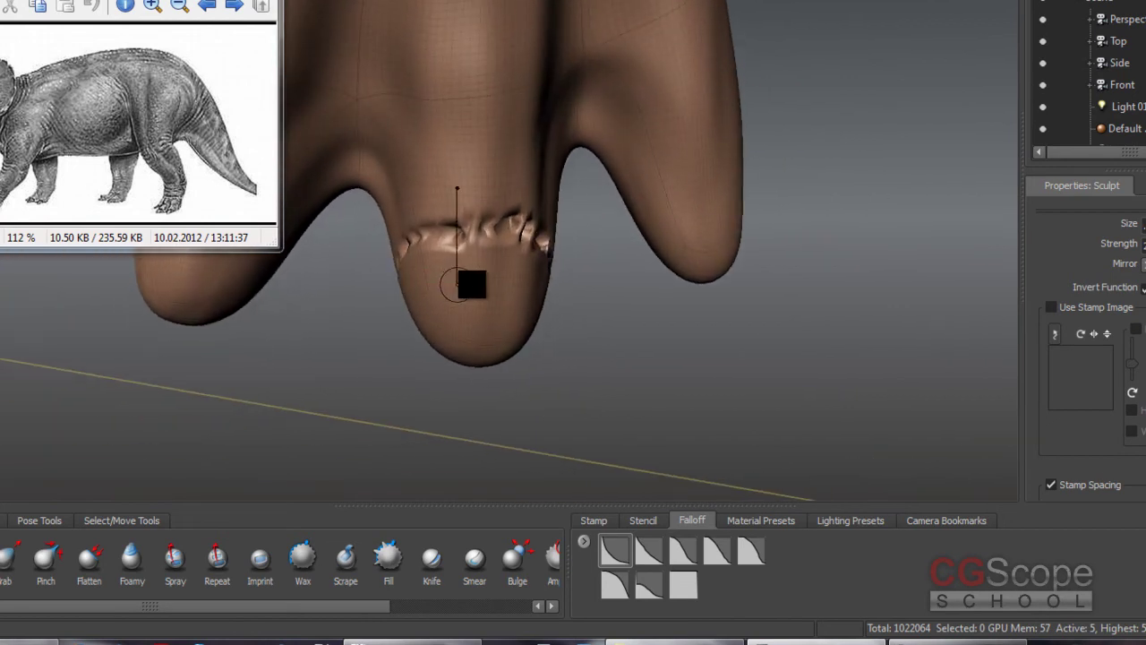
pyautogui.moveTo(513, 257)
pyautogui.keyDown('alt'); pyautogui.mouseDown()
pyautogui.moveTo(486, 285)
pyautogui.moveTo(438, 276)
pyautogui.moveTo(421, 215)
pyautogui.mouseUp(); pyautogui.keyUp('alt')
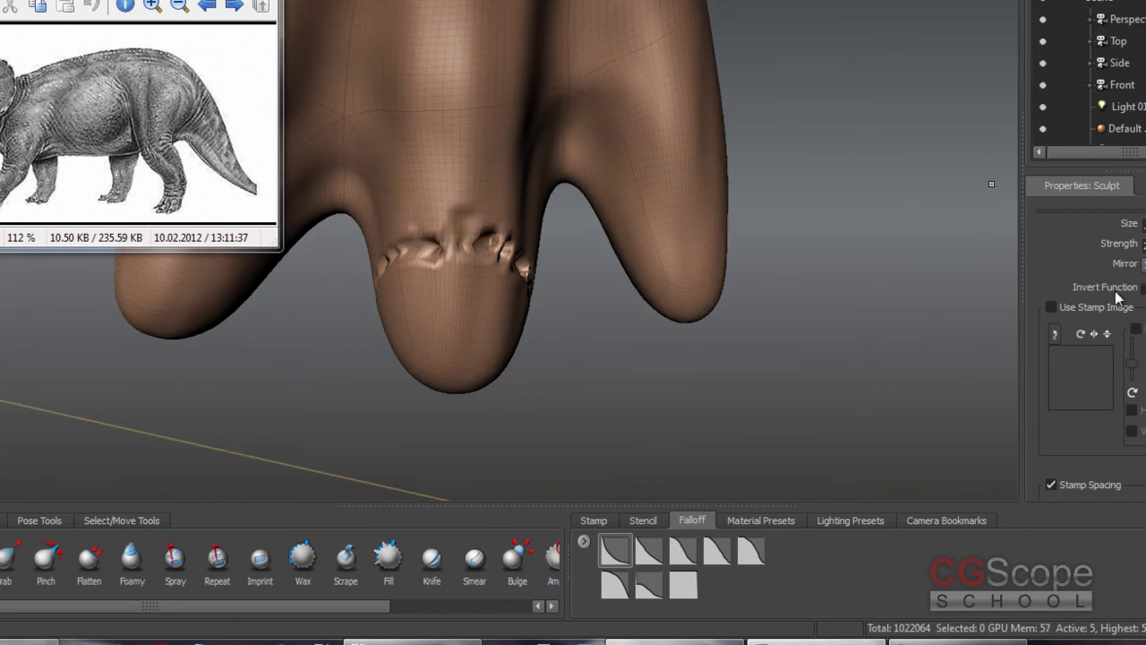
# Sculpt wrinkles across the toe, then work around to the left toe from below.
pyautogui.moveTo(411, 237)
pyautogui.keyDown('alt'); pyautogui.mouseDown()
pyautogui.moveTo(456, 225)
pyautogui.moveTo(524, 233)
pyautogui.moveTo(418, 248)
pyautogui.moveTo(492, 251)
pyautogui.moveTo(398, 218)
pyautogui.moveTo(364, 226)
pyautogui.moveTo(456, 264)
pyautogui.moveTo(430, 222)
pyautogui.moveTo(442, 265)
pyautogui.moveTo(460, 185)
pyautogui.moveTo(423, 197)
pyautogui.moveTo(453, 215)
pyautogui.moveTo(419, 196)
pyautogui.moveTo(499, 230)
pyautogui.moveTo(453, 268)
pyautogui.mouseUp(); pyautogui.keyUp('alt')
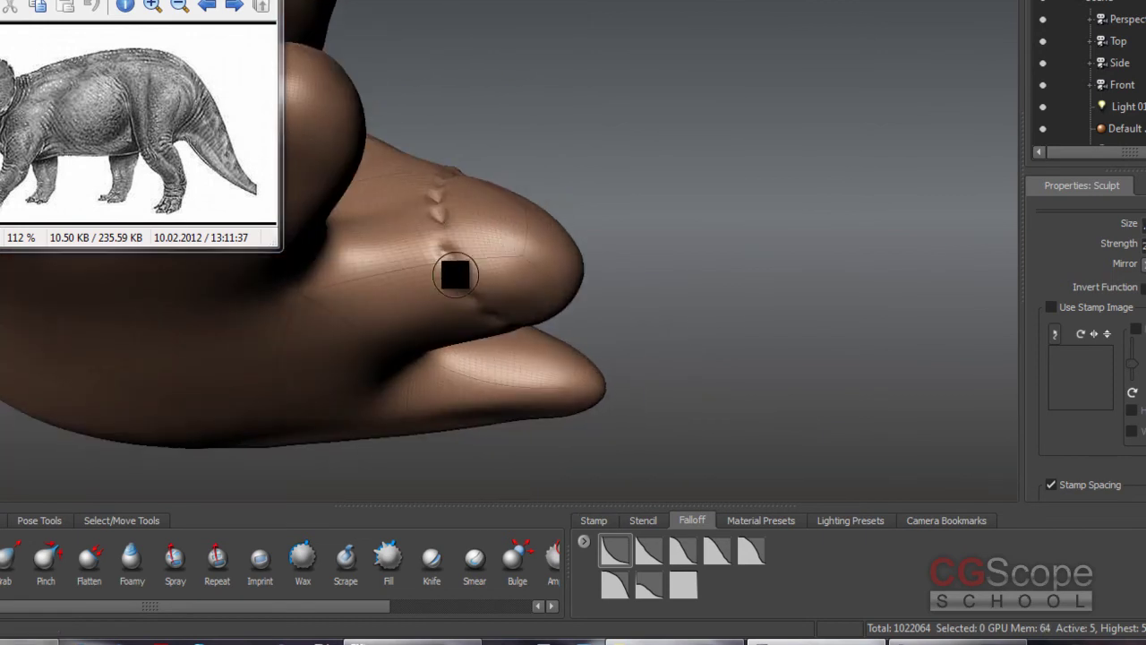
pyautogui.moveTo(451, 205)
pyautogui.keyDown('alt'); pyautogui.mouseDown()
pyautogui.moveTo(467, 271)
pyautogui.moveTo(440, 220)
pyautogui.moveTo(480, 212)
pyautogui.mouseUp(); pyautogui.keyUp('alt')
pyautogui.moveTo(379, 260)
pyautogui.keyDown('alt'); pyautogui.mouseDown()
pyautogui.moveTo(376, 279)
pyautogui.moveTo(418, 238)
pyautogui.moveTo(465, 293)
pyautogui.mouseUp(); pyautogui.keyUp('alt')
pyautogui.moveTo(469, 338)
pyautogui.keyDown('alt'); pyautogui.mouseDown()
pyautogui.moveTo(596, 289)
pyautogui.moveTo(762, 268)
pyautogui.moveTo(494, 259)
pyautogui.moveTo(499, 301)
pyautogui.mouseUp(); pyautogui.keyUp('alt')
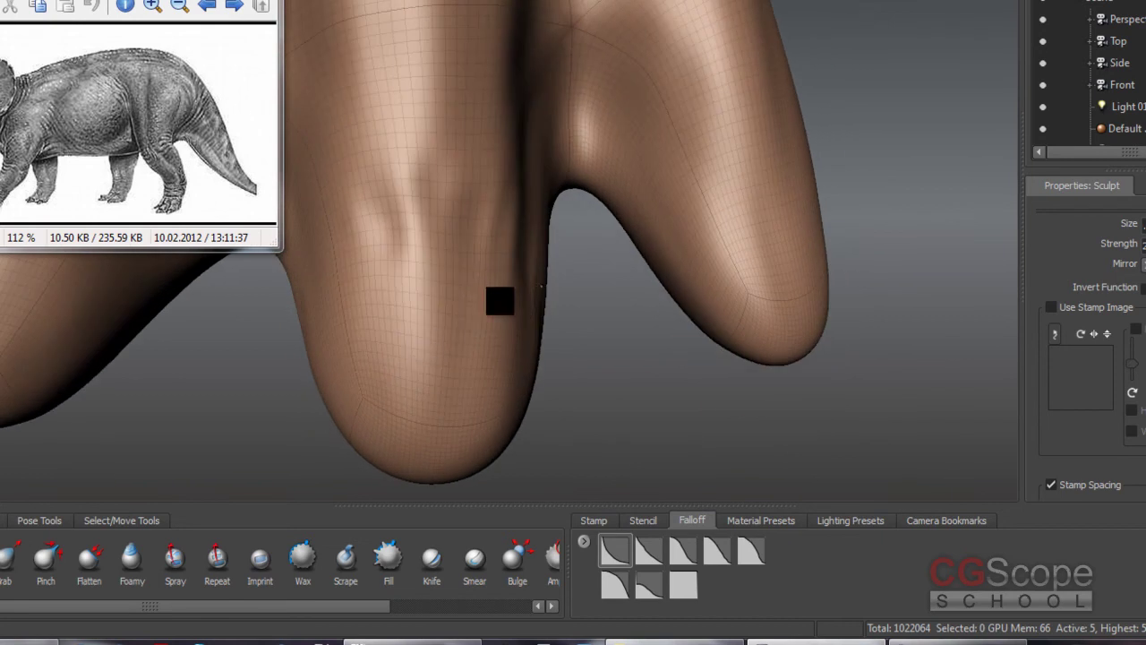
pyautogui.keyDown('alt'); pyautogui.moveTo(442, 241); pyautogui.dragTo(460, 241); pyautogui.keyUp('alt')
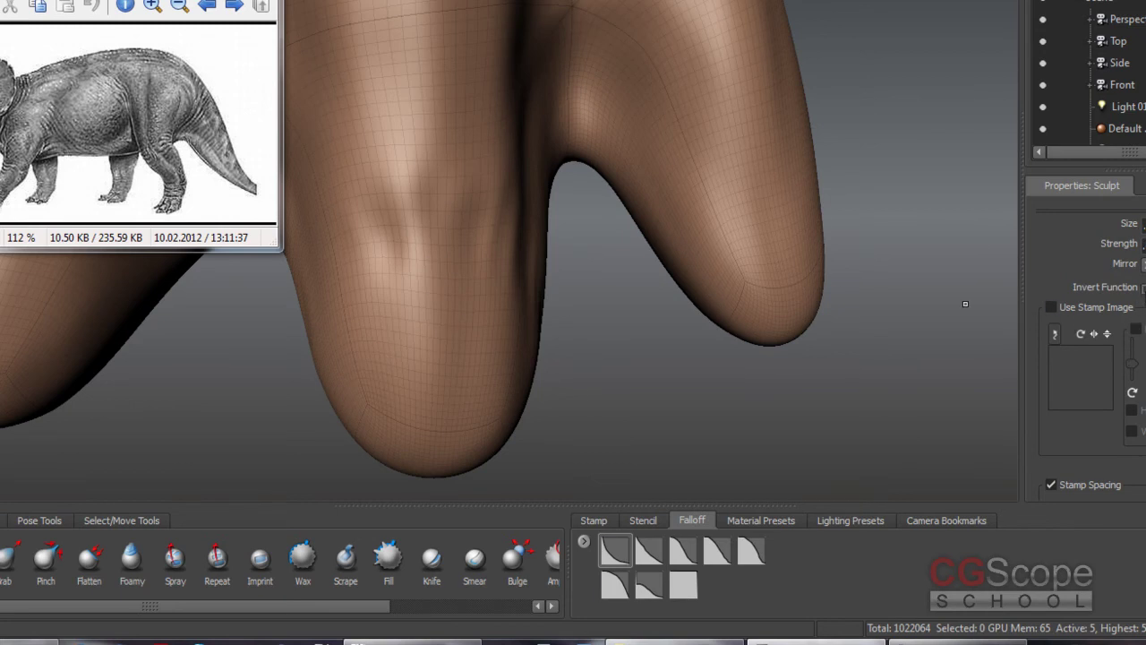
pyautogui.moveTo(450, 263)
pyautogui.keyDown('alt'); pyautogui.mouseDown()
pyautogui.moveTo(424, 294)
pyautogui.moveTo(401, 216)
pyautogui.mouseUp(); pyautogui.keyUp('alt')
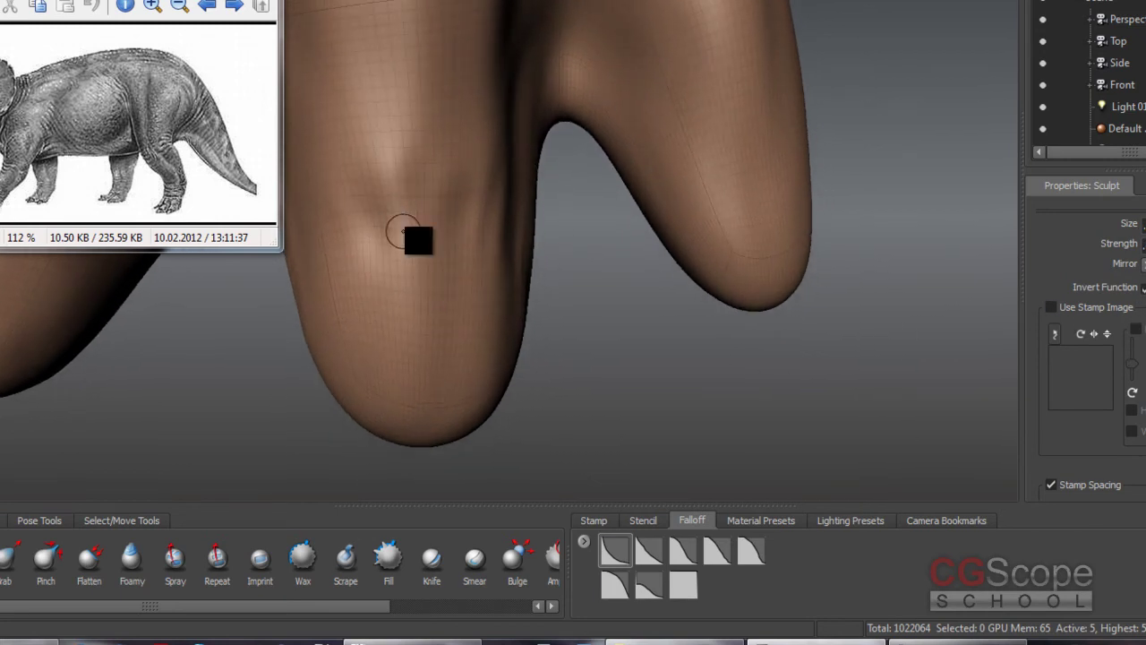
pyautogui.moveTo(585, 302)
pyautogui.keyDown('alt'); pyautogui.mouseDown()
pyautogui.moveTo(381, 325)
pyautogui.moveTo(409, 317)
pyautogui.moveTo(399, 271)
pyautogui.mouseUp(); pyautogui.keyUp('alt')
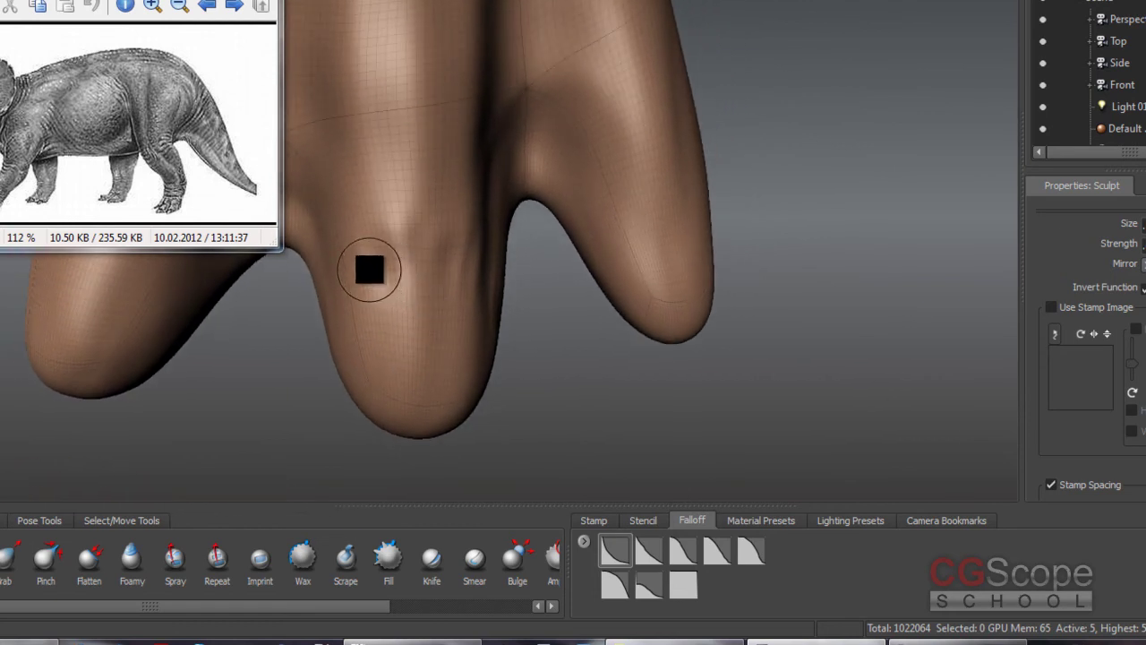
pyautogui.moveTo(402, 291)
pyautogui.keyDown('alt'); pyautogui.mouseDown()
pyautogui.moveTo(443, 266)
pyautogui.moveTo(455, 236)
pyautogui.mouseUp(); pyautogui.keyUp('alt')
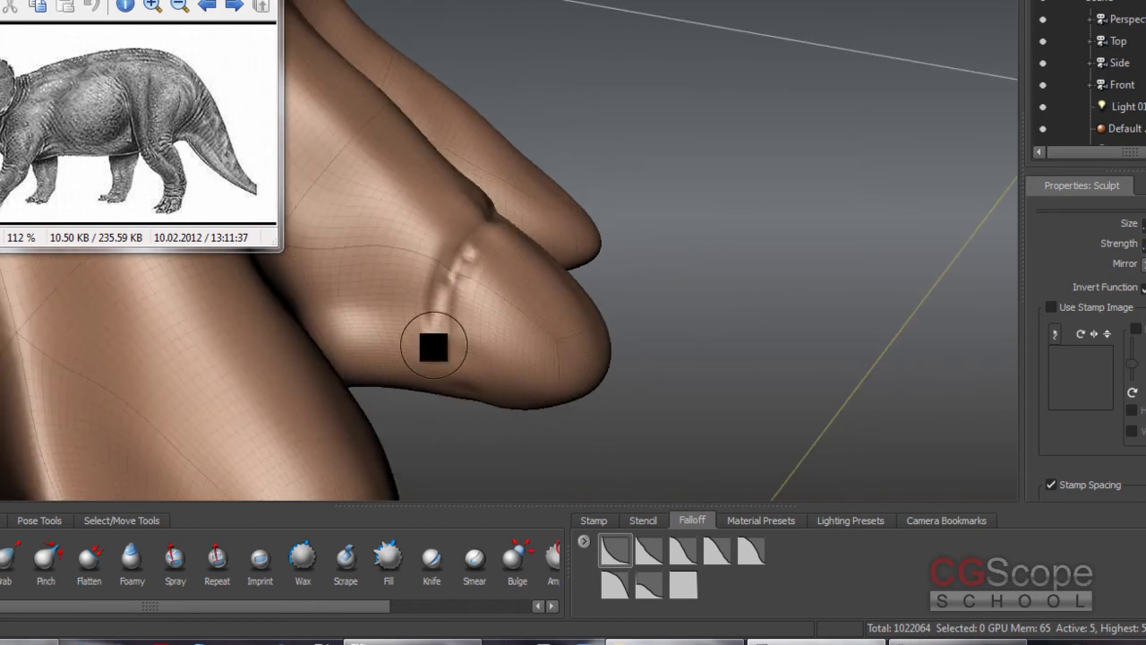
pyautogui.keyDown('alt'); pyautogui.moveTo(435, 271); pyautogui.dragTo(435, 224); pyautogui.keyUp('alt')
# Inspect the toe tip and bulge from side, top and front-on angles.
pyautogui.moveTo(439, 314)
pyautogui.keyDown('alt'); pyautogui.mouseDown()
pyautogui.moveTo(440, 242)
pyautogui.moveTo(463, 302)
pyautogui.moveTo(451, 230)
pyautogui.mouseUp(); pyautogui.keyUp('alt')
pyautogui.keyDown('alt'); pyautogui.moveTo(460, 319); pyautogui.dragTo(475, 197); pyautogui.keyUp('alt')
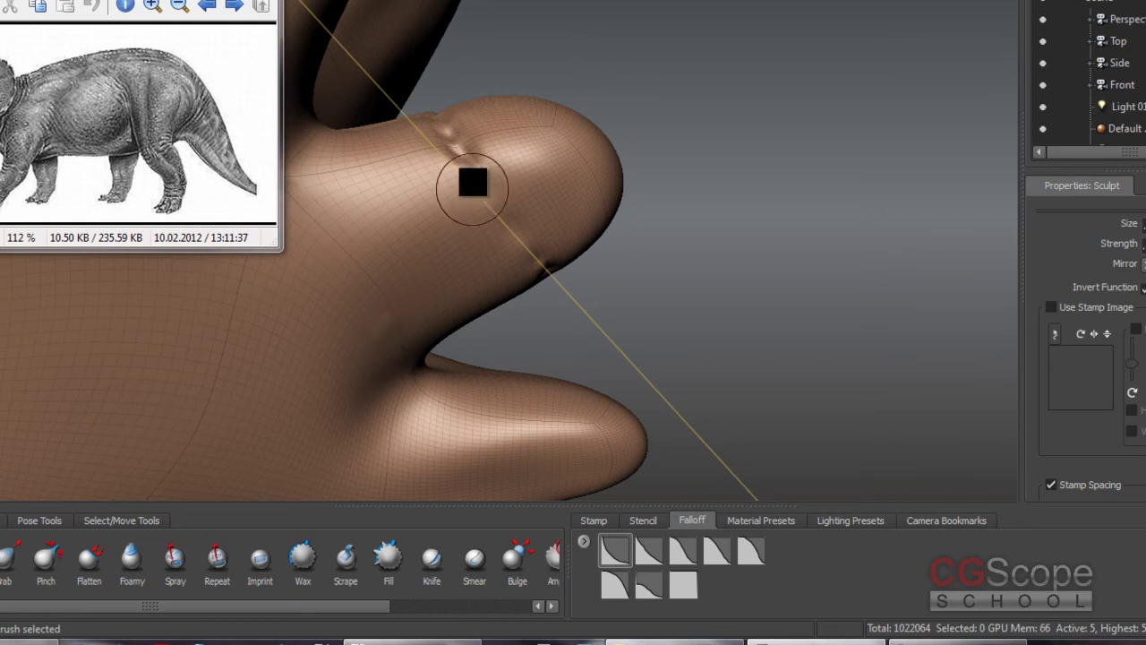
pyautogui.moveTo(508, 246)
pyautogui.keyDown('alt'); pyautogui.mouseDown()
pyautogui.moveTo(471, 168)
pyautogui.moveTo(494, 134)
pyautogui.mouseUp(); pyautogui.keyUp('alt')
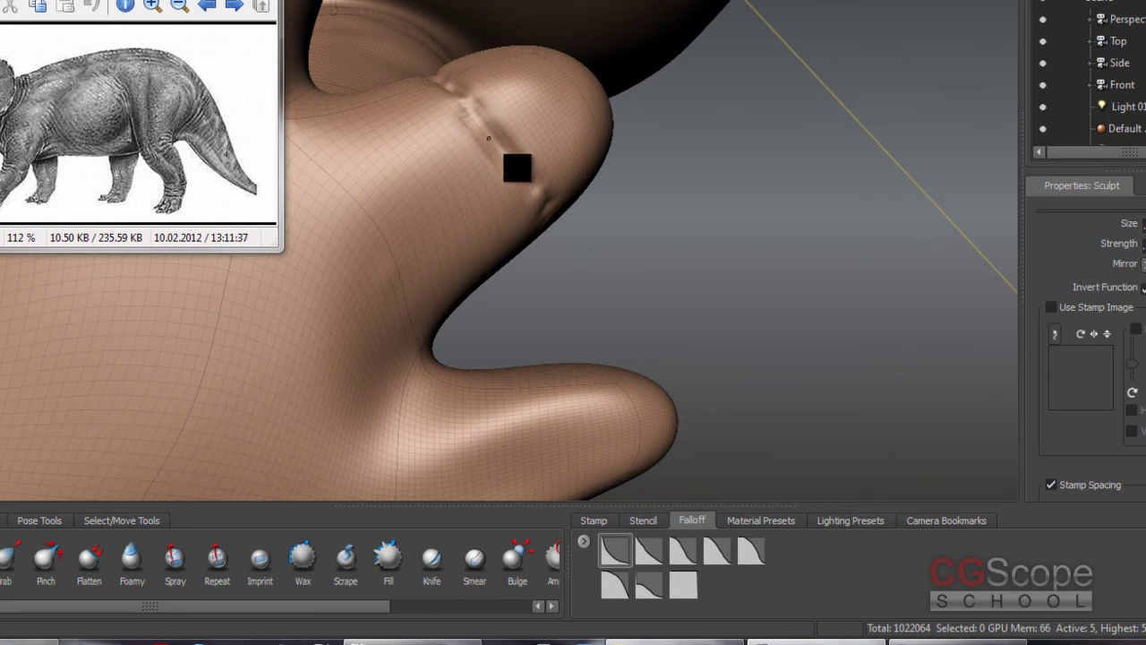
pyautogui.moveTo(532, 185)
pyautogui.keyDown('alt'); pyautogui.mouseDown()
pyautogui.moveTo(397, 227)
pyautogui.moveTo(409, 237)
pyautogui.moveTo(409, 299)
pyautogui.moveTo(412, 282)
pyautogui.moveTo(419, 302)
pyautogui.moveTo(433, 300)
pyautogui.mouseUp(); pyautogui.keyUp('alt')
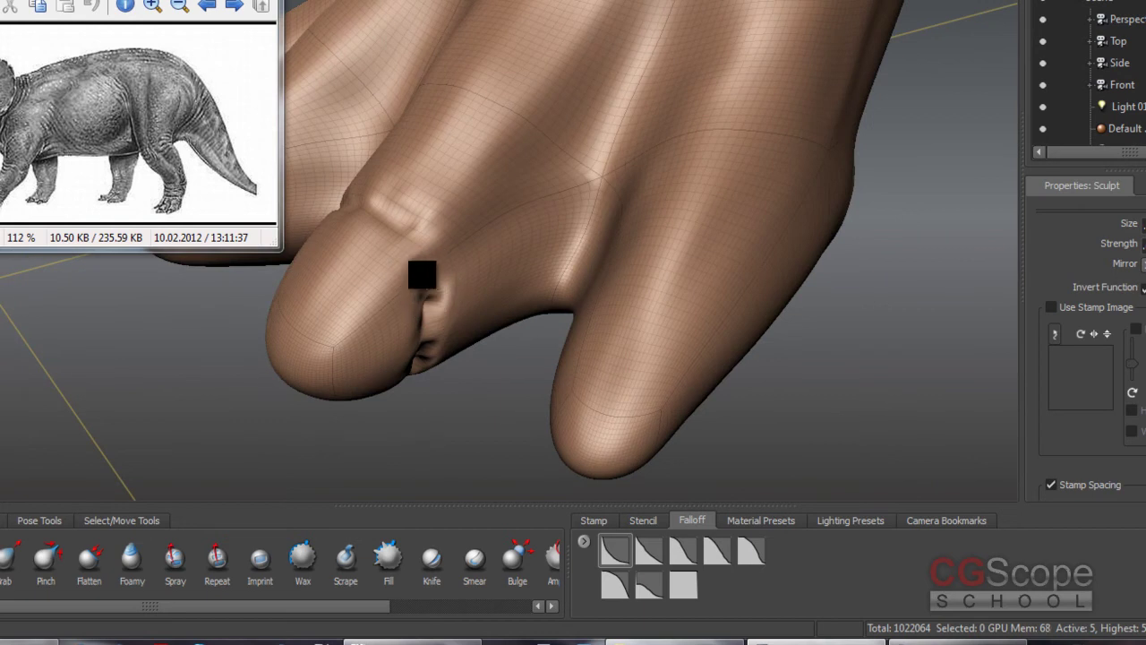
pyautogui.moveTo(435, 224)
pyautogui.keyDown('alt'); pyautogui.mouseDown()
pyautogui.moveTo(402, 243)
pyautogui.moveTo(409, 281)
pyautogui.moveTo(418, 218)
pyautogui.mouseUp(); pyautogui.keyUp('alt')
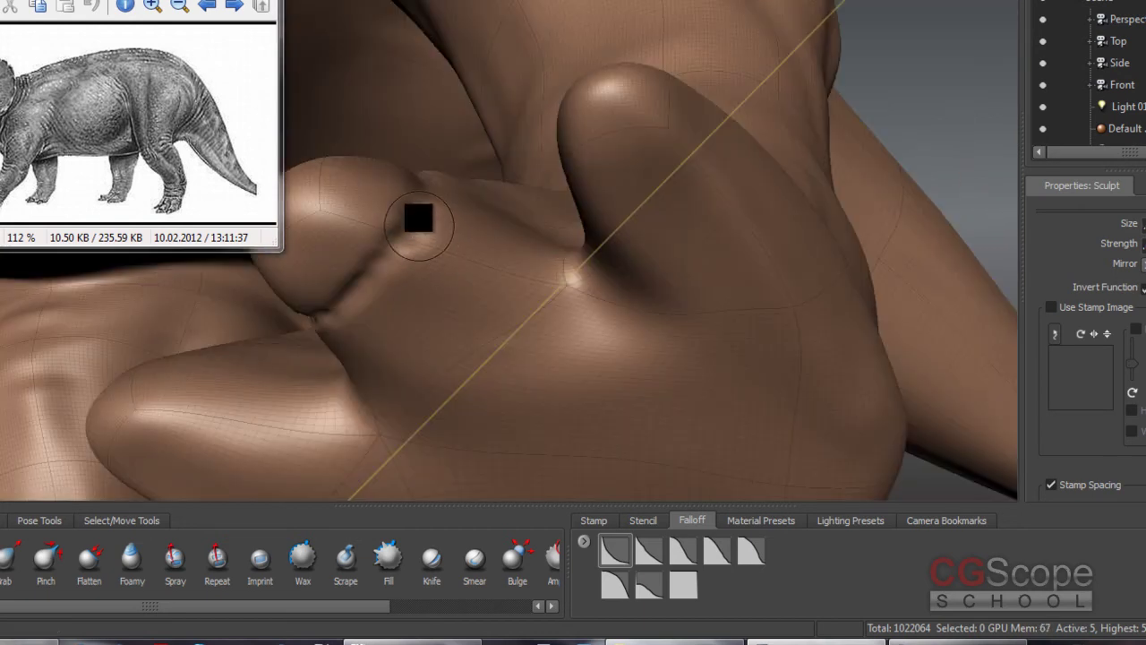
pyautogui.moveTo(384, 257)
pyautogui.keyDown('alt'); pyautogui.mouseDown()
pyautogui.moveTo(419, 154)
pyautogui.moveTo(435, 209)
pyautogui.moveTo(526, 222)
pyautogui.moveTo(478, 274)
pyautogui.mouseUp(); pyautogui.keyUp('alt')
pyautogui.moveTo(503, 324)
pyautogui.keyDown('alt'); pyautogui.mouseDown()
pyautogui.moveTo(494, 245)
pyautogui.moveTo(473, 295)
pyautogui.moveTo(430, 277)
pyautogui.mouseUp(); pyautogui.keyUp('alt')
pyautogui.moveTo(529, 244)
pyautogui.keyDown('alt'); pyautogui.mouseDown()
pyautogui.moveTo(467, 280)
pyautogui.moveTo(460, 256)
pyautogui.mouseUp(); pyautogui.keyUp('alt')
# Show the wireframe and check the toe bulge from new angles.
pyautogui.press('w')
pyautogui.moveTo(408, 341)
pyautogui.keyDown('alt'); pyautogui.mouseDown()
pyautogui.moveTo(389, 301)
pyautogui.moveTo(701, 262)
pyautogui.mouseUp(); pyautogui.keyUp('alt')
pyautogui.moveTo(408, 340)
pyautogui.keyDown('alt'); pyautogui.mouseDown()
pyautogui.moveTo(417, 243)
pyautogui.moveTo(399, 179)
pyautogui.moveTo(487, 230)
pyautogui.moveTo(456, 248)
pyautogui.moveTo(479, 355)
pyautogui.moveTo(487, 269)
pyautogui.moveTo(468, 205)
pyautogui.moveTo(486, 299)
pyautogui.moveTo(473, 369)
pyautogui.moveTo(525, 320)
pyautogui.moveTo(512, 280)
pyautogui.mouseUp(); pyautogui.keyUp('alt')
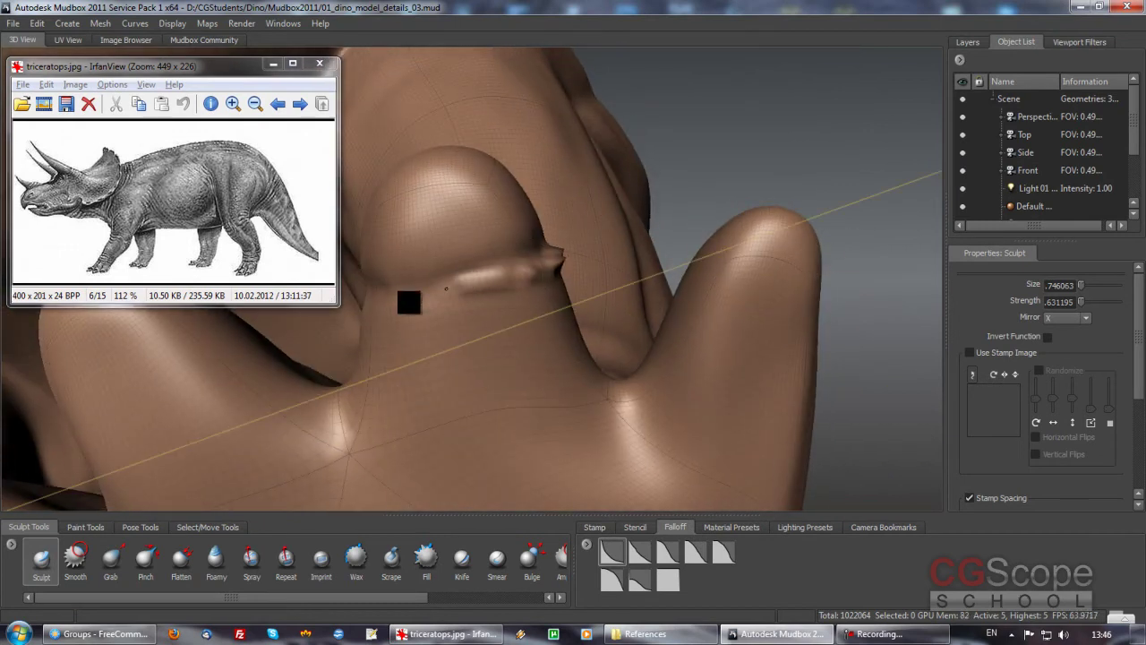
pyautogui.moveTo(404, 313)
pyautogui.keyDown('alt'); pyautogui.mouseDown()
pyautogui.moveTo(479, 320)
pyautogui.moveTo(504, 302)
pyautogui.moveTo(576, 362)
pyautogui.moveTo(525, 371)
pyautogui.moveTo(542, 271)
pyautogui.moveTo(511, 374)
pyautogui.mouseUp(); pyautogui.keyUp('alt')
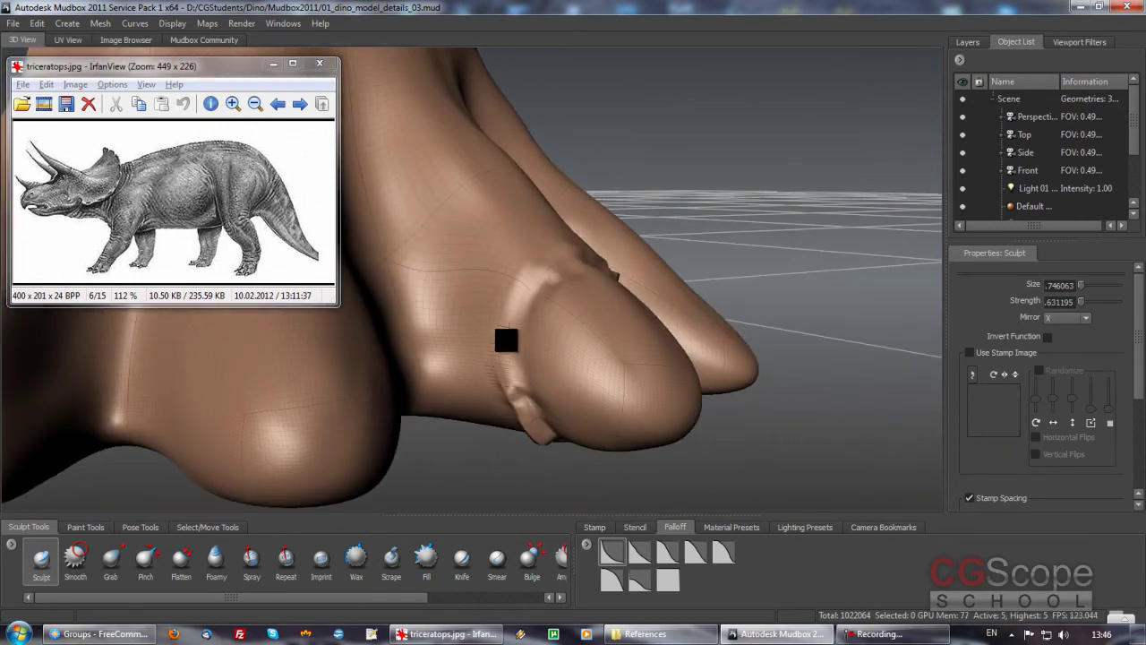
pyautogui.moveTo(514, 325)
pyautogui.keyDown('alt'); pyautogui.mouseDown()
pyautogui.moveTo(527, 301)
pyautogui.moveTo(519, 361)
pyautogui.moveTo(555, 306)
pyautogui.moveTo(534, 299)
pyautogui.moveTo(579, 310)
pyautogui.moveTo(583, 325)
pyautogui.moveTo(547, 319)
pyautogui.moveTo(516, 343)
pyautogui.moveTo(464, 342)
pyautogui.moveTo(489, 347)
pyautogui.moveTo(441, 303)
pyautogui.moveTo(438, 367)
pyautogui.moveTo(440, 302)
pyautogui.moveTo(469, 312)
pyautogui.moveTo(464, 340)
pyautogui.moveTo(471, 313)
pyautogui.moveTo(492, 312)
pyautogui.mouseUp(); pyautogui.keyUp('alt')
# Soften the toe creases with the Smooth brush.
pyautogui.click(76, 557)
pyautogui.moveTo(433, 335)
pyautogui.keyDown('alt'); pyautogui.mouseDown()
pyautogui.moveTo(525, 302)
pyautogui.moveTo(545, 281)
pyautogui.moveTo(547, 299)
pyautogui.mouseUp(); pyautogui.keyUp('alt')
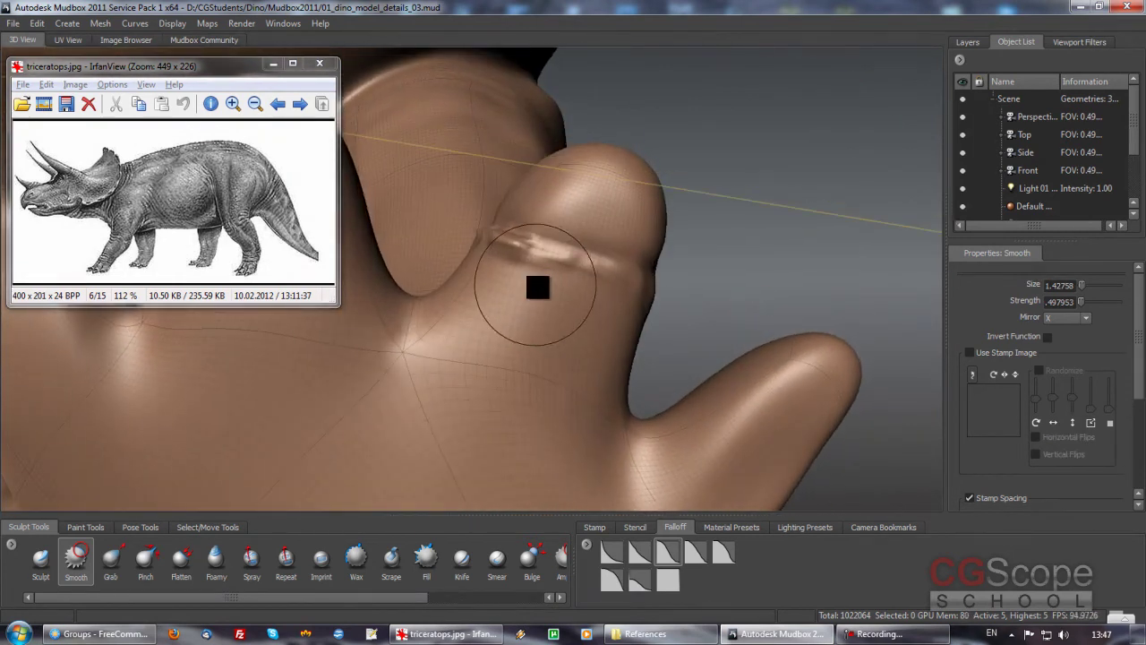
pyautogui.keyDown('alt'); pyautogui.moveTo(487, 259); pyautogui.dragTo(543, 317); pyautogui.keyUp('alt')
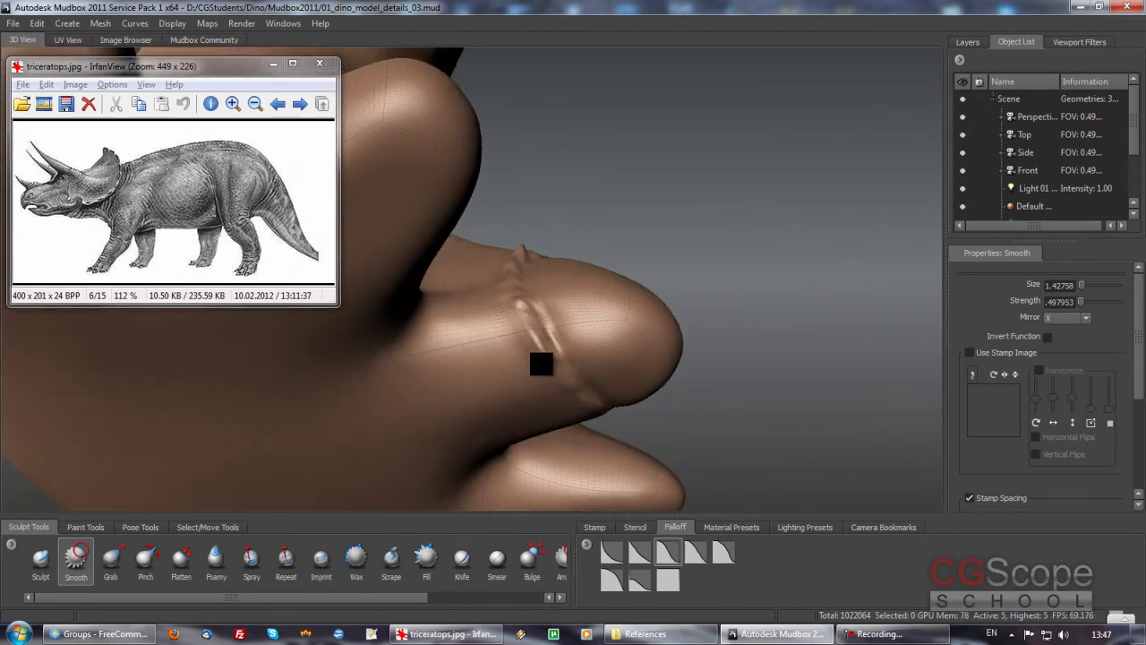
pyautogui.moveTo(526, 362)
pyautogui.keyDown('alt'); pyautogui.mouseDown()
pyautogui.moveTo(496, 307)
pyautogui.moveTo(475, 457)
pyautogui.moveTo(519, 258)
pyautogui.moveTo(524, 304)
pyautogui.moveTo(481, 335)
pyautogui.moveTo(451, 325)
pyautogui.moveTo(522, 364)
pyautogui.mouseUp(); pyautogui.keyUp('alt')
pyautogui.moveTo(527, 385)
pyautogui.keyDown('alt'); pyautogui.mouseDown()
pyautogui.moveTo(504, 375)
pyautogui.moveTo(477, 399)
pyautogui.moveTo(492, 363)
pyautogui.moveTo(537, 340)
pyautogui.moveTo(512, 304)
pyautogui.moveTo(515, 374)
pyautogui.moveTo(282, 528)
pyautogui.mouseUp(); pyautogui.keyUp('alt')
# Drop to subdivision level 4, zoom in on one toe and pick the Grab brush.
pyautogui.click(42, 560)
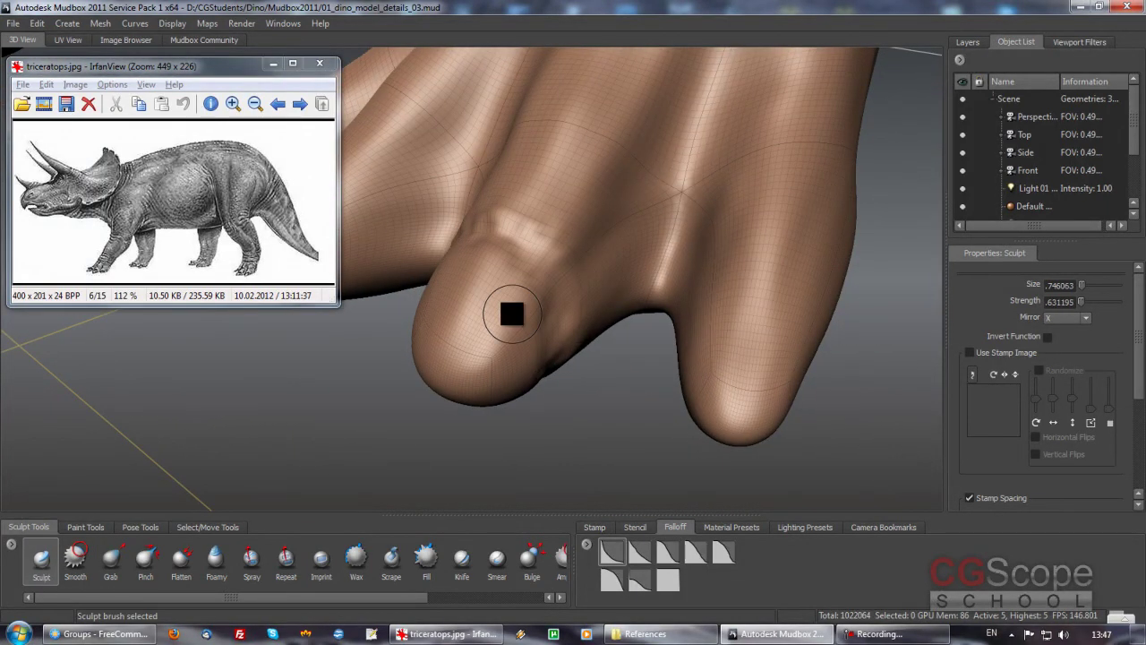
pyautogui.press('pagedown')
pyautogui.moveTo(511, 313)
pyautogui.keyDown('alt'); pyautogui.mouseDown()
pyautogui.moveTo(503, 330)
pyautogui.moveTo(516, 335)
pyautogui.moveTo(459, 320)
pyautogui.moveTo(486, 320)
pyautogui.moveTo(478, 325)
pyautogui.mouseUp(); pyautogui.keyUp('alt')
pyautogui.moveTo(405, 372)
pyautogui.keyDown('alt'); pyautogui.mouseDown()
pyautogui.moveTo(448, 322)
pyautogui.moveTo(493, 309)
pyautogui.moveTo(528, 235)
pyautogui.moveTo(519, 261)
pyautogui.mouseUp(); pyautogui.keyUp('alt')
pyautogui.click(110, 557)
# At subdivision level 3, reshape the toes with Grab enlarged to size 2.659.
pyautogui.moveTo(358, 442)
pyautogui.keyDown('alt'); pyautogui.mouseDown()
pyautogui.moveTo(511, 302)
pyautogui.moveTo(517, 360)
pyautogui.mouseUp(); pyautogui.keyUp('alt')
pyautogui.press('pagedown')
pyautogui.moveTo(448, 302)
pyautogui.keyDown('alt'); pyautogui.mouseDown()
pyautogui.moveTo(455, 360)
pyautogui.moveTo(478, 348)
pyautogui.moveTo(473, 368)
pyautogui.mouseUp(); pyautogui.keyUp('alt')
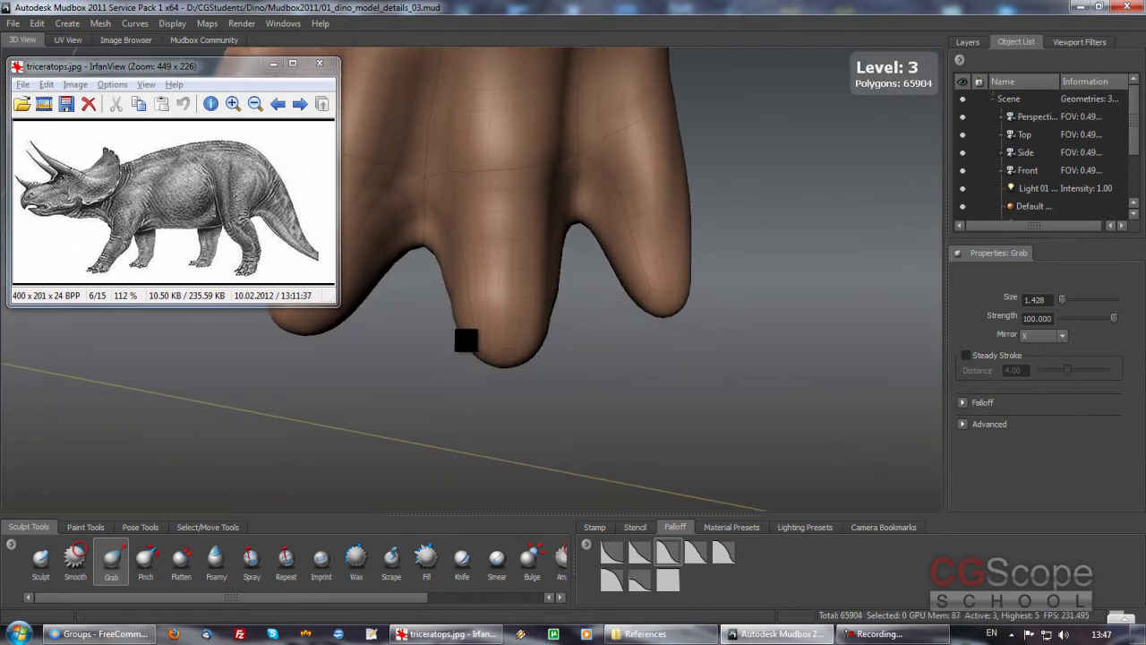
pyautogui.moveTo(462, 322)
pyautogui.keyDown('alt'); pyautogui.mouseDown()
pyautogui.moveTo(502, 330)
pyautogui.moveTo(433, 313)
pyautogui.mouseUp(); pyautogui.keyUp('alt')
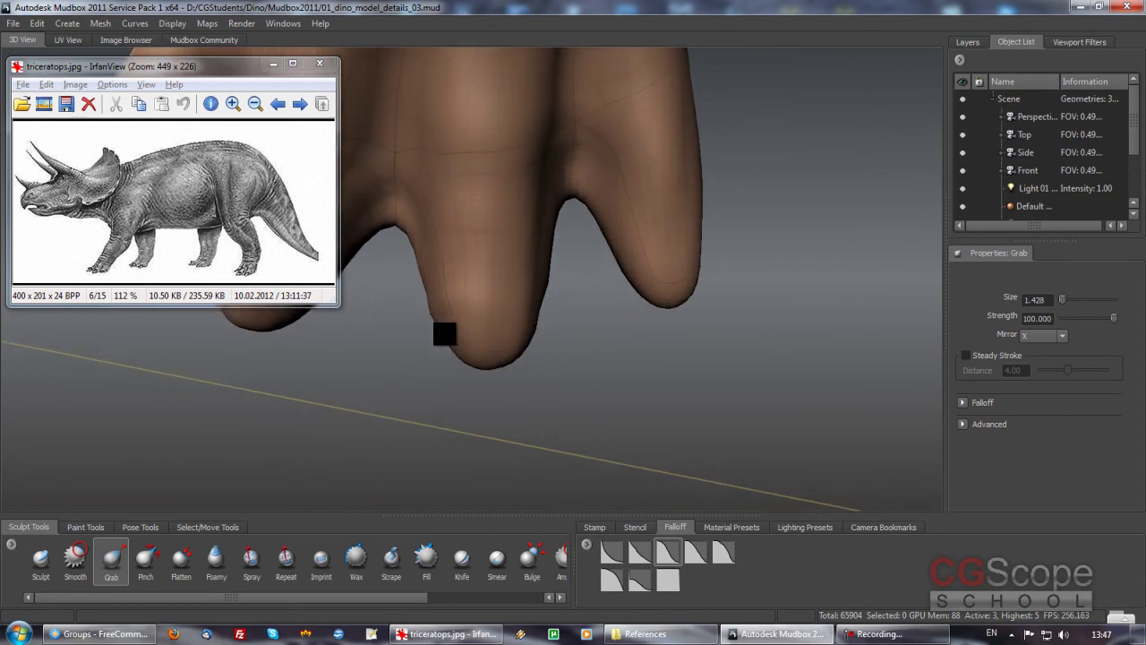
pyautogui.keyDown('alt'); pyautogui.moveTo(511, 322); pyautogui.dragTo(515, 320); pyautogui.keyUp('alt')
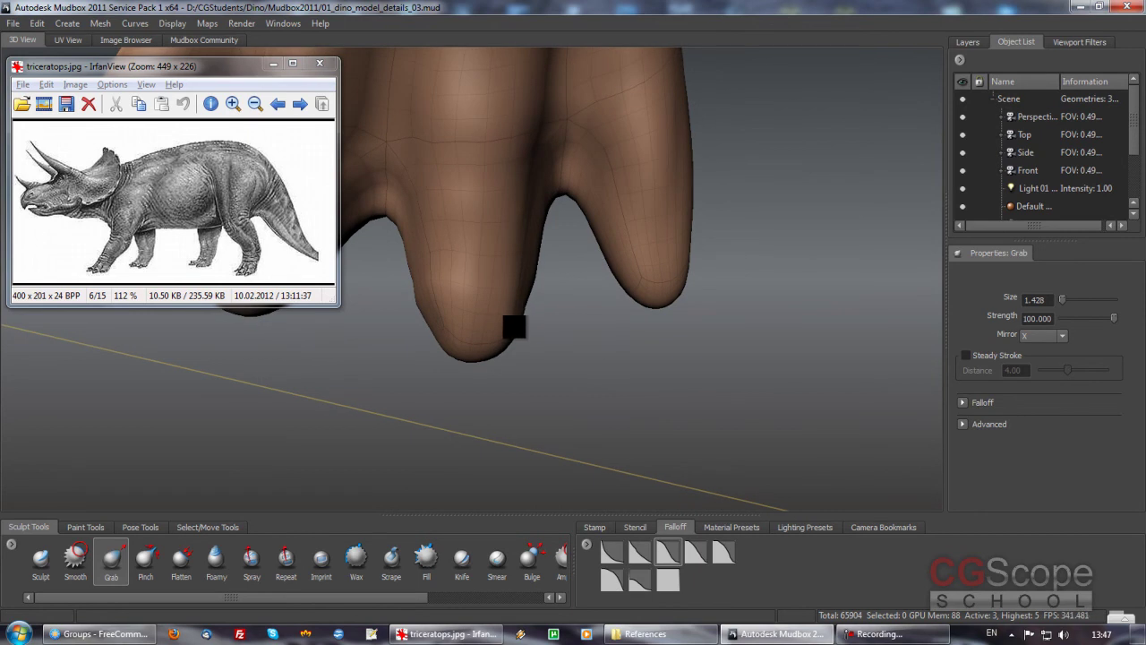
pyautogui.moveTo(506, 340)
pyautogui.mouseDown()
pyautogui.moveTo(539, 346)
pyautogui.moveTo(515, 329)
pyautogui.mouseUp()
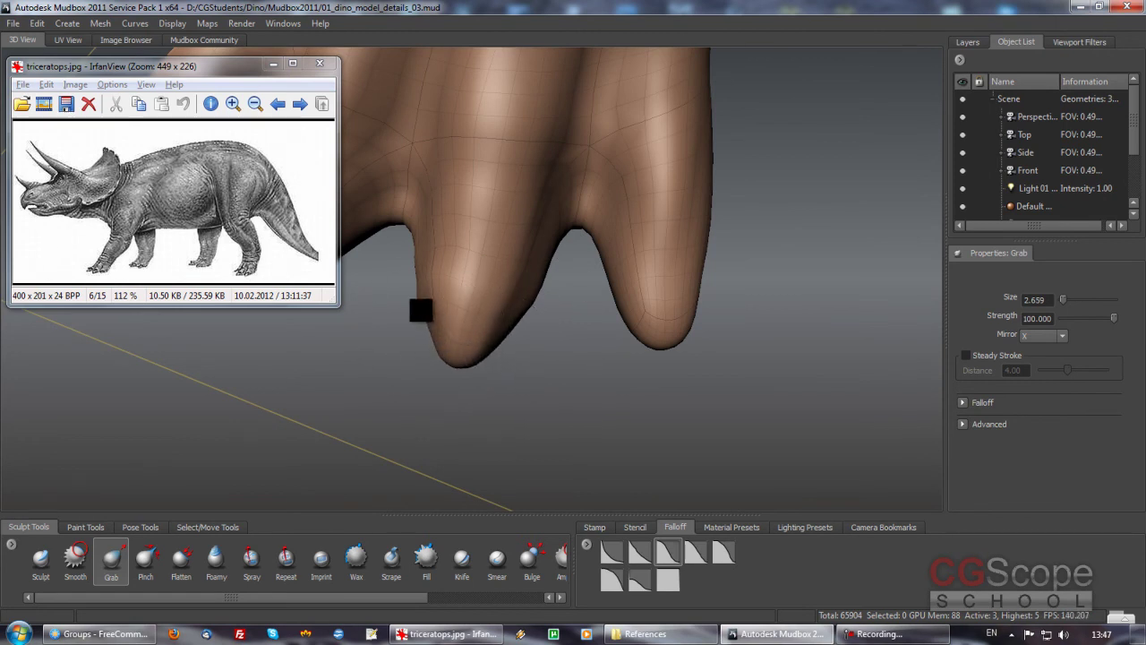
pyautogui.moveTo(471, 337)
pyautogui.keyDown('alt'); pyautogui.mouseDown()
pyautogui.moveTo(397, 304)
pyautogui.moveTo(450, 278)
pyautogui.moveTo(468, 302)
pyautogui.moveTo(501, 274)
pyautogui.moveTo(503, 288)
pyautogui.moveTo(487, 280)
pyautogui.moveTo(493, 307)
pyautogui.moveTo(511, 313)
pyautogui.moveTo(474, 341)
pyautogui.moveTo(485, 352)
pyautogui.moveTo(459, 303)
pyautogui.moveTo(460, 328)
pyautogui.moveTo(430, 328)
pyautogui.moveTo(442, 333)
pyautogui.moveTo(397, 299)
pyautogui.moveTo(433, 299)
pyautogui.moveTo(432, 327)
pyautogui.moveTo(415, 327)
pyautogui.moveTo(435, 333)
pyautogui.moveTo(416, 332)
pyautogui.moveTo(471, 331)
pyautogui.moveTo(435, 340)
pyautogui.moveTo(532, 328)
pyautogui.moveTo(453, 328)
pyautogui.moveTo(470, 362)
pyautogui.moveTo(449, 359)
pyautogui.mouseUp(); pyautogui.keyUp('alt')
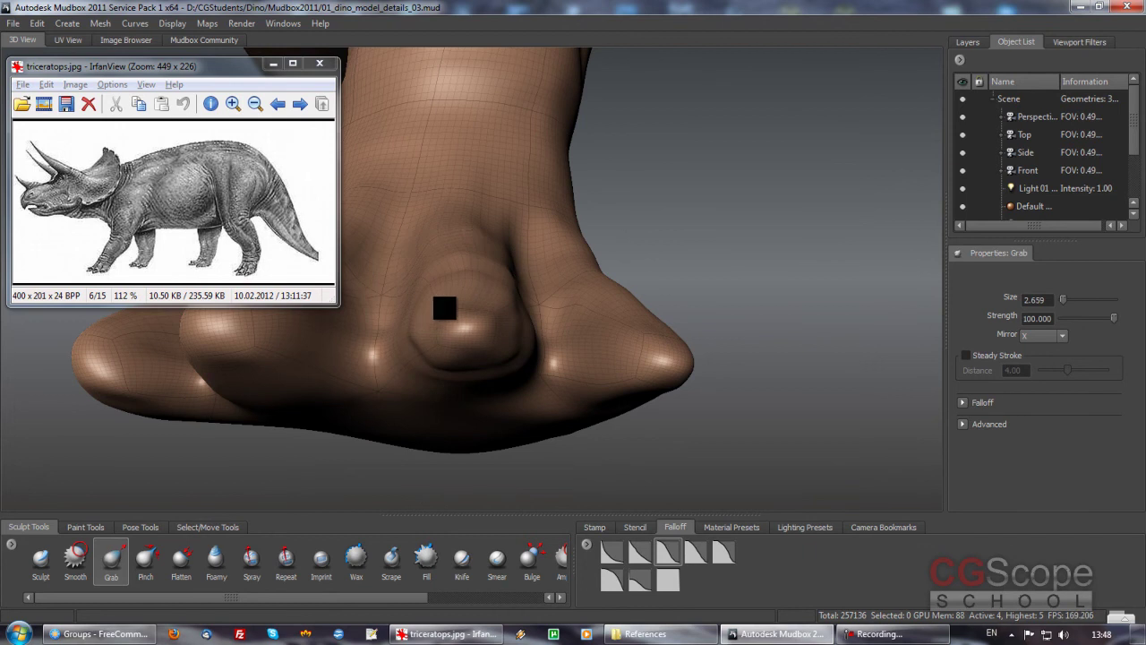
pyautogui.keyDown('alt'); pyautogui.moveTo(484, 313); pyautogui.dragTo(496, 371); pyautogui.keyUp('alt')
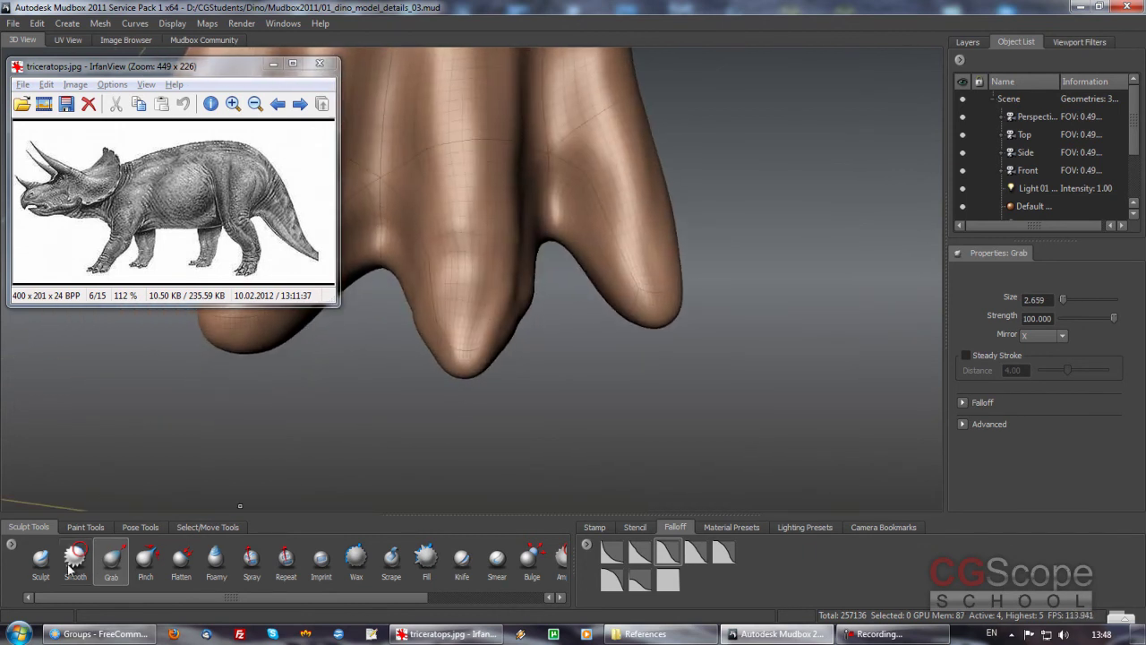
# Return to the highest subdivision level and sculpt a raised ridge on the toe bump.
pyautogui.press('1')
pyautogui.moveTo(502, 322)
pyautogui.keyDown('alt'); pyautogui.mouseDown()
pyautogui.moveTo(527, 310)
pyautogui.moveTo(514, 232)
pyautogui.moveTo(541, 210)
pyautogui.moveTo(461, 188)
pyautogui.mouseUp(); pyautogui.keyUp('alt')
pyautogui.press('pageup')
pyautogui.moveTo(435, 302)
pyautogui.mouseDown()
pyautogui.moveTo(448, 256)
pyautogui.moveTo(470, 240)
pyautogui.moveTo(435, 286)
pyautogui.moveTo(482, 296)
pyautogui.moveTo(521, 345)
pyautogui.moveTo(456, 345)
pyautogui.moveTo(438, 292)
pyautogui.mouseUp()
pyautogui.moveTo(479, 372)
pyautogui.keyDown('alt'); pyautogui.mouseDown()
pyautogui.moveTo(439, 317)
pyautogui.moveTo(524, 319)
pyautogui.mouseUp(); pyautogui.keyUp('alt')
pyautogui.keyDown('alt'); pyautogui.moveTo(457, 386); pyautogui.dragTo(481, 271); pyautogui.keyUp('alt')
# Smooth the front toe's surface, then swell its tip outward with the Bulge brush.
pyautogui.press('shift')
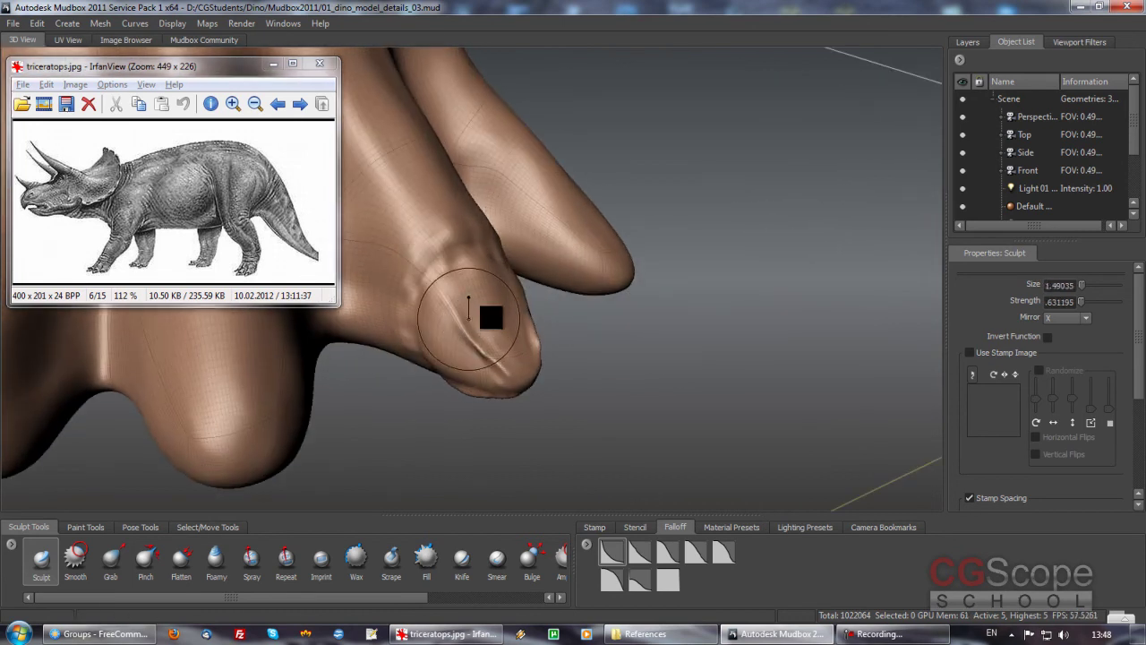
pyautogui.moveTo(596, 325)
pyautogui.keyDown('alt'); pyautogui.mouseDown()
pyautogui.moveTo(448, 340)
pyautogui.moveTo(476, 341)
pyautogui.mouseUp(); pyautogui.keyUp('alt')
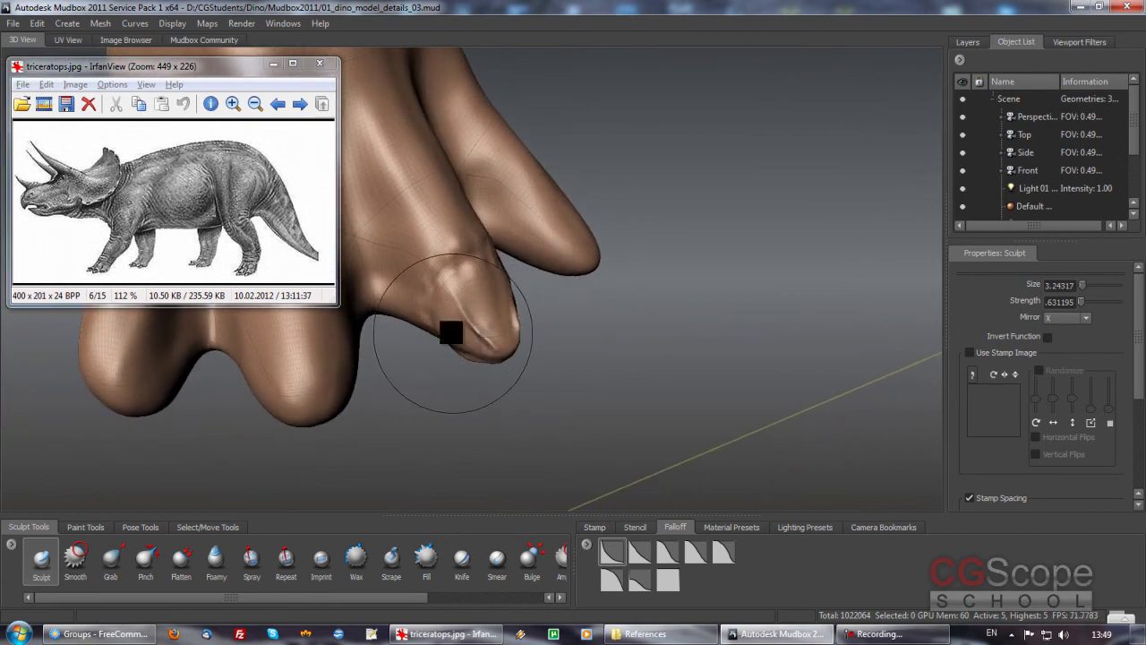
pyautogui.press('shift')
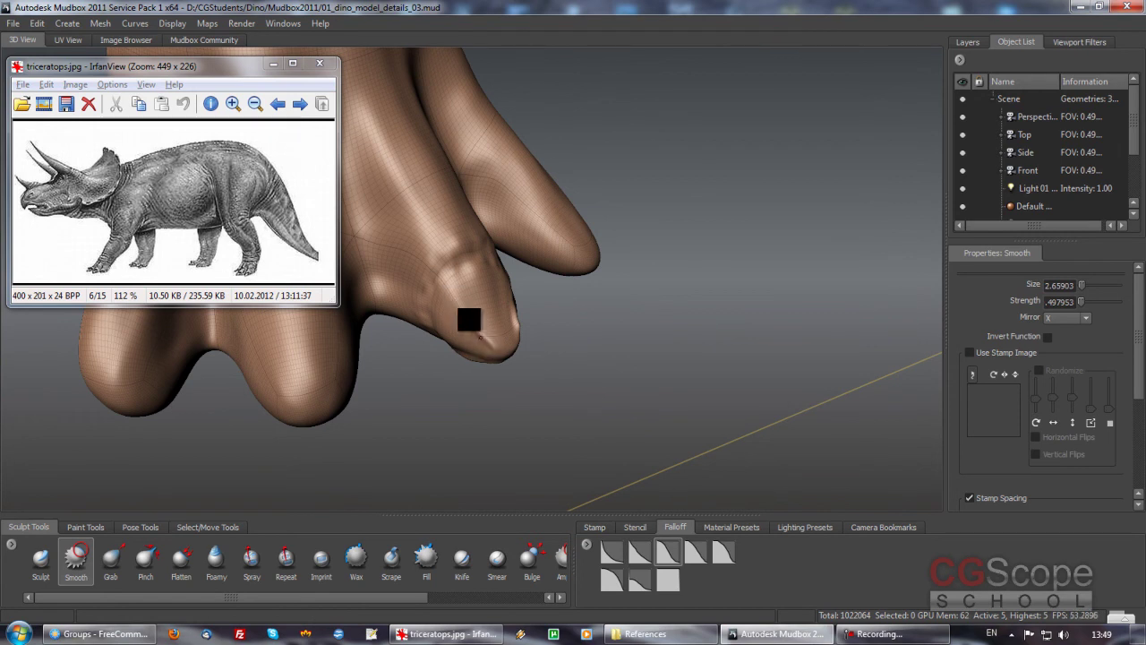
pyautogui.moveTo(510, 326)
pyautogui.keyDown('alt'); pyautogui.mouseDown()
pyautogui.moveTo(435, 323)
pyautogui.moveTo(491, 330)
pyautogui.moveTo(504, 285)
pyautogui.moveTo(483, 313)
pyautogui.moveTo(424, 325)
pyautogui.moveTo(490, 329)
pyautogui.moveTo(504, 223)
pyautogui.moveTo(445, 283)
pyautogui.moveTo(519, 352)
pyautogui.moveTo(461, 335)
pyautogui.moveTo(606, 325)
pyautogui.moveTo(486, 325)
pyautogui.moveTo(479, 472)
pyautogui.mouseUp(); pyautogui.keyUp('alt')
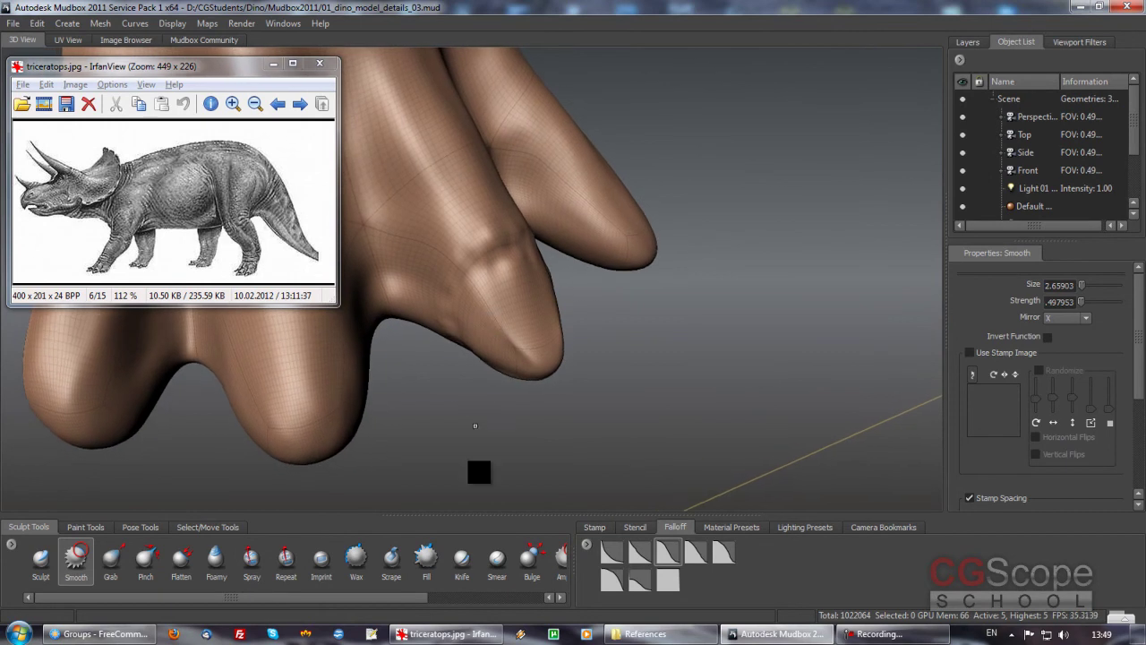
pyautogui.click(530, 559)
pyautogui.moveTo(499, 248)
pyautogui.keyDown('alt'); pyautogui.mouseDown()
pyautogui.moveTo(499, 324)
pyautogui.moveTo(507, 334)
pyautogui.moveTo(511, 296)
pyautogui.moveTo(583, 319)
pyautogui.moveTo(556, 330)
pyautogui.mouseUp(); pyautogui.keyUp('alt')
# Undo the swollen toe tip, invert the Bulge brush and taper the toe surfaces inward.
pyautogui.hotkey('ctrl', 'z')
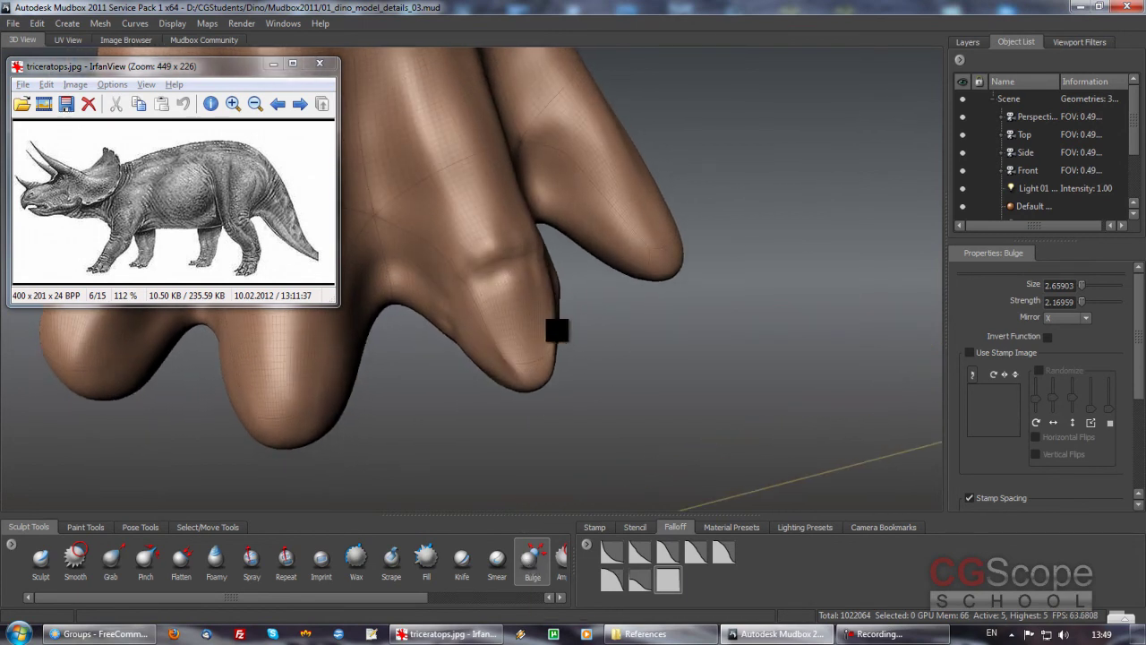
pyautogui.click(1047, 338)
pyautogui.moveTo(589, 389)
pyautogui.keyDown('alt'); pyautogui.mouseDown()
pyautogui.moveTo(482, 350)
pyautogui.moveTo(496, 323)
pyautogui.mouseUp(); pyautogui.keyUp('alt')
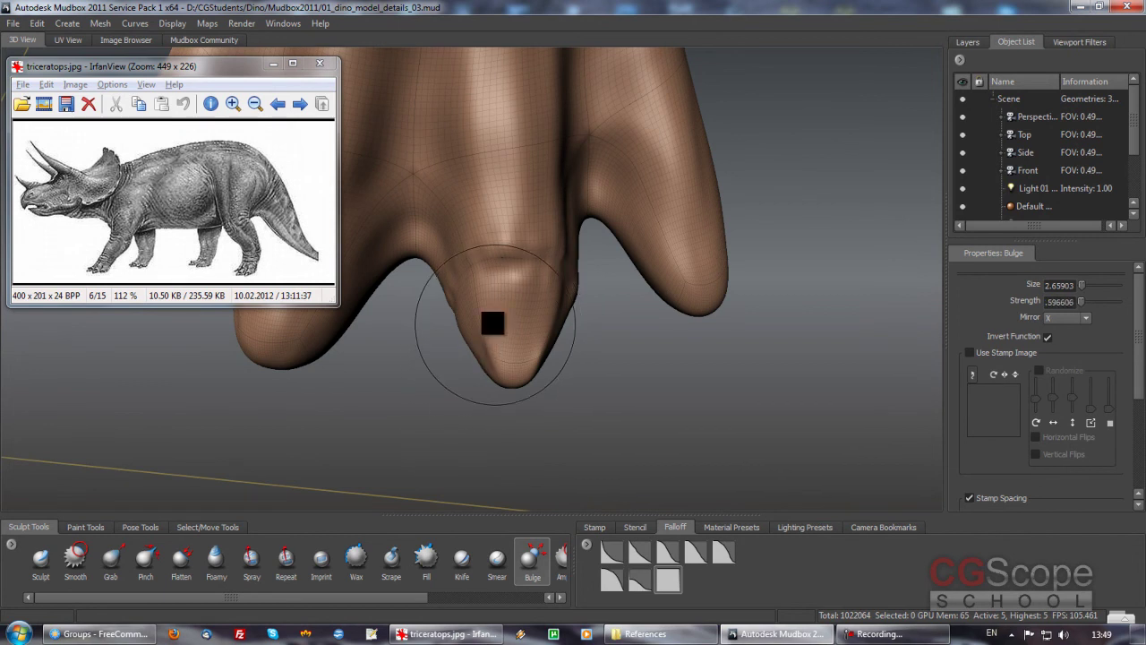
pyautogui.moveTo(527, 321)
pyautogui.keyDown('alt'); pyautogui.mouseDown()
pyautogui.moveTo(487, 301)
pyautogui.moveTo(538, 322)
pyautogui.mouseUp(); pyautogui.keyUp('alt')
pyautogui.moveTo(509, 362)
pyautogui.keyDown('alt'); pyautogui.mouseDown()
pyautogui.moveTo(512, 332)
pyautogui.moveTo(536, 309)
pyautogui.moveTo(509, 334)
pyautogui.moveTo(529, 320)
pyautogui.moveTo(494, 310)
pyautogui.moveTo(520, 230)
pyautogui.moveTo(507, 231)
pyautogui.moveTo(519, 323)
pyautogui.mouseUp(); pyautogui.keyUp('alt')
pyautogui.keyDown('alt'); pyautogui.moveTo(520, 468); pyautogui.dragTo(545, 481); pyautogui.keyUp('alt')
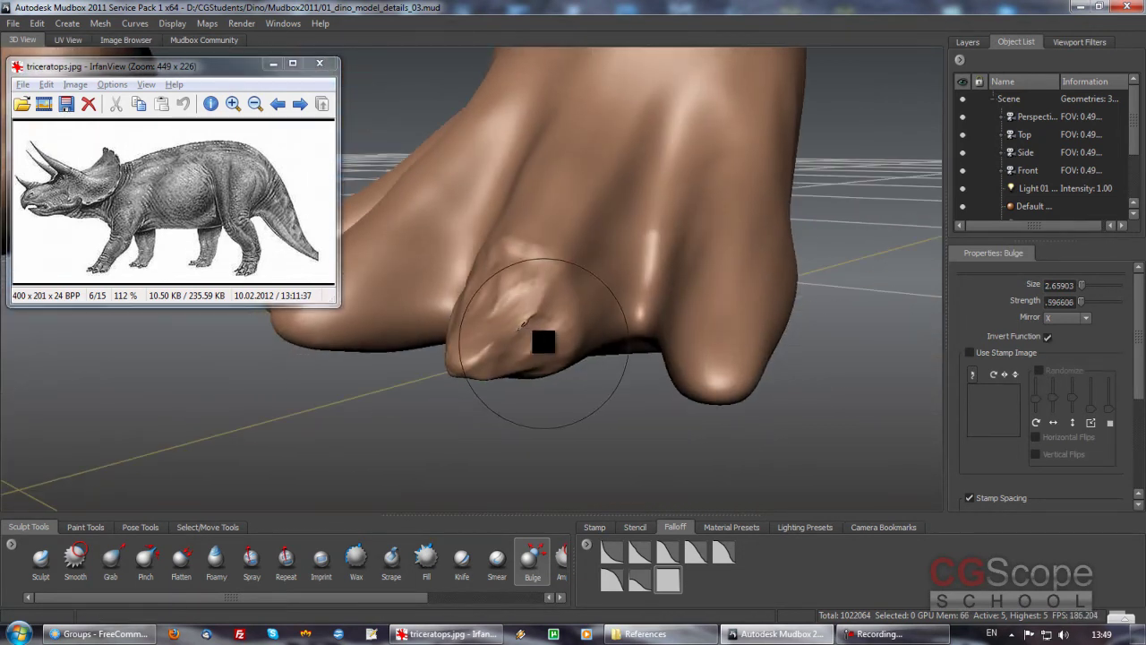
pyautogui.moveTo(508, 326)
pyautogui.keyDown('alt'); pyautogui.mouseDown()
pyautogui.moveTo(540, 334)
pyautogui.moveTo(498, 318)
pyautogui.moveTo(511, 233)
pyautogui.moveTo(523, 330)
pyautogui.moveTo(475, 350)
pyautogui.moveTo(502, 314)
pyautogui.moveTo(439, 332)
pyautogui.moveTo(512, 329)
pyautogui.moveTo(491, 350)
pyautogui.moveTo(514, 212)
pyautogui.mouseUp(); pyautogui.keyUp('alt')
# Switch back to the Sculpt brush at about size 1 and dismiss the mail popup.
pyautogui.press('shift')
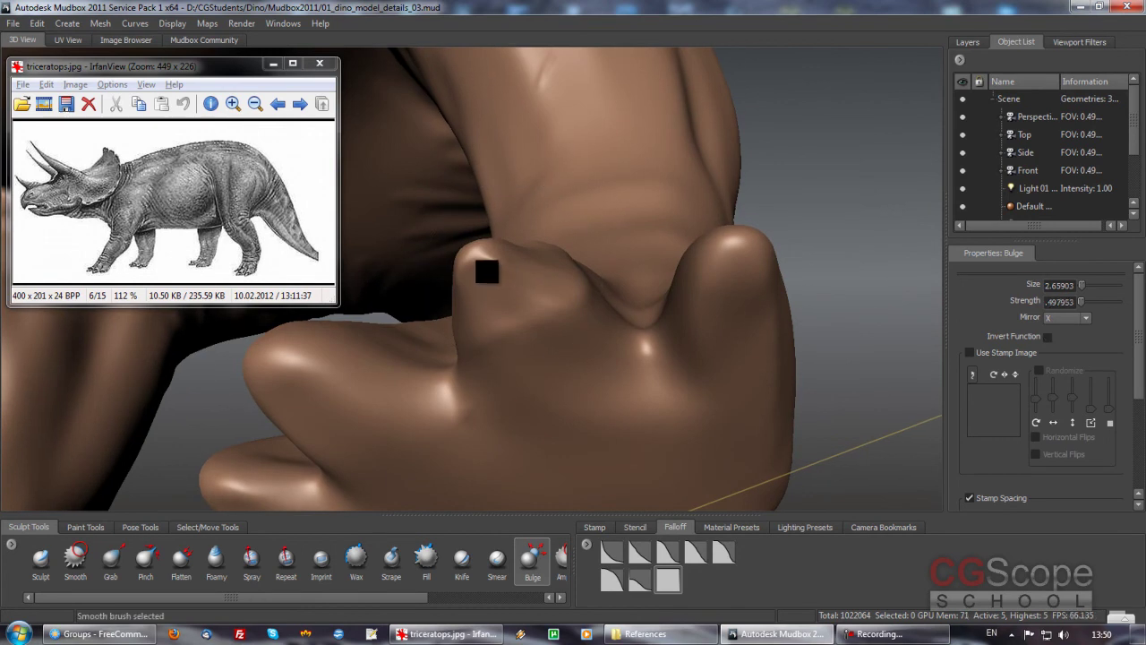
pyautogui.moveTo(474, 269)
pyautogui.keyDown('alt'); pyautogui.mouseDown()
pyautogui.moveTo(522, 388)
pyautogui.moveTo(530, 281)
pyautogui.moveTo(551, 300)
pyautogui.moveTo(485, 330)
pyautogui.moveTo(519, 228)
pyautogui.moveTo(543, 306)
pyautogui.mouseUp(); pyautogui.keyUp('alt')
pyautogui.press('1')
pyautogui.moveTo(543, 233)
pyautogui.mouseDown()
pyautogui.moveTo(514, 317)
pyautogui.moveTo(543, 313)
pyautogui.moveTo(538, 327)
pyautogui.moveTo(505, 302)
pyautogui.moveTo(504, 320)
pyautogui.moveTo(504, 299)
pyautogui.moveTo(483, 348)
pyautogui.moveTo(457, 326)
pyautogui.moveTo(550, 341)
pyautogui.mouseUp()
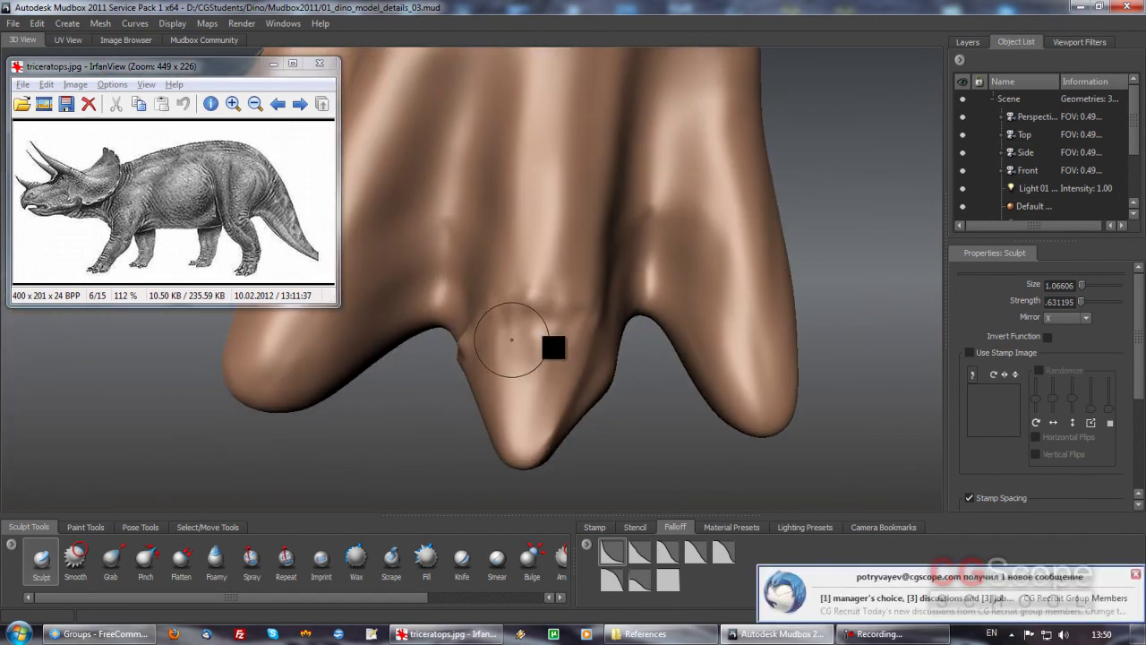
pyautogui.click(1135, 575)
# Carve small creases across the toe knuckle and smooth the ridge.
pyautogui.moveTo(583, 307)
pyautogui.keyDown('alt'); pyautogui.mouseDown()
pyautogui.moveTo(522, 320)
pyautogui.moveTo(594, 376)
pyautogui.moveTo(554, 368)
pyautogui.moveTo(567, 319)
pyautogui.moveTo(460, 352)
pyautogui.moveTo(465, 340)
pyautogui.moveTo(532, 331)
pyautogui.mouseUp(); pyautogui.keyUp('alt')
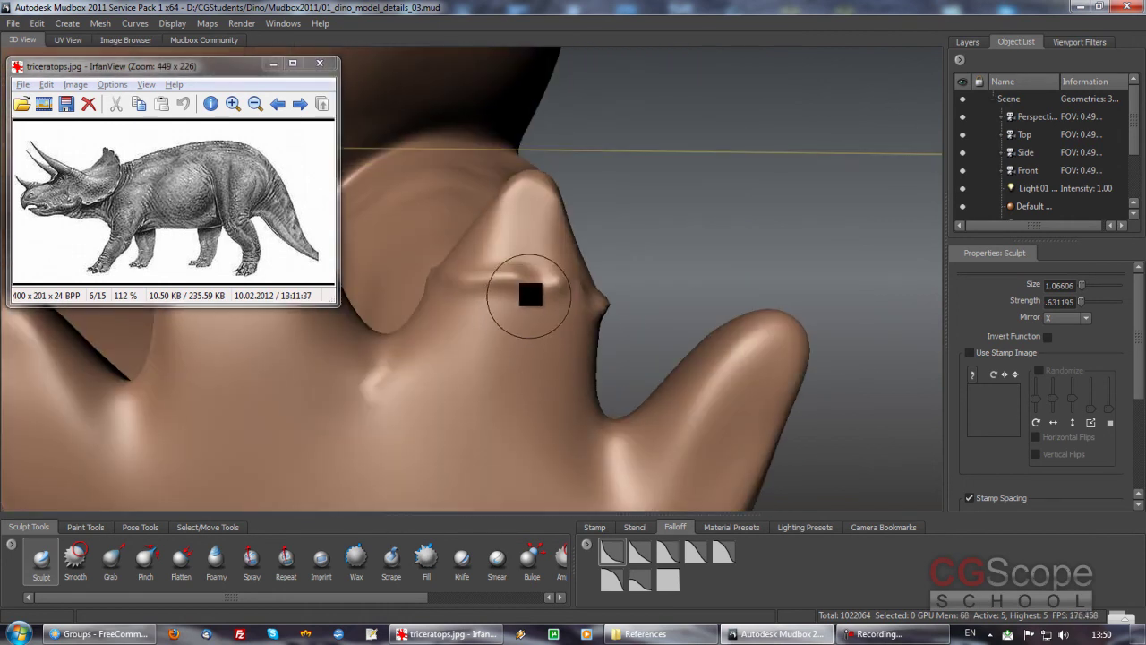
pyautogui.keyDown('alt'); pyautogui.moveTo(605, 306); pyautogui.dragTo(586, 328); pyautogui.keyUp('alt')
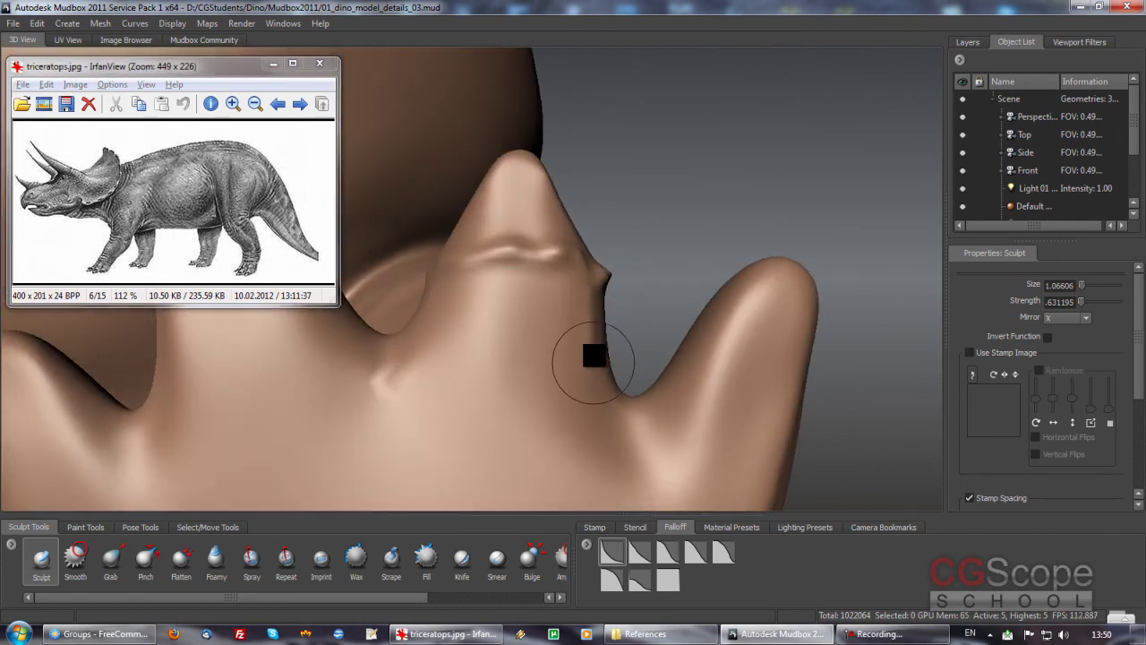
pyautogui.moveTo(430, 308)
pyautogui.keyDown('alt'); pyautogui.mouseDown()
pyautogui.moveTo(435, 327)
pyautogui.moveTo(493, 171)
pyautogui.mouseUp(); pyautogui.keyUp('alt')
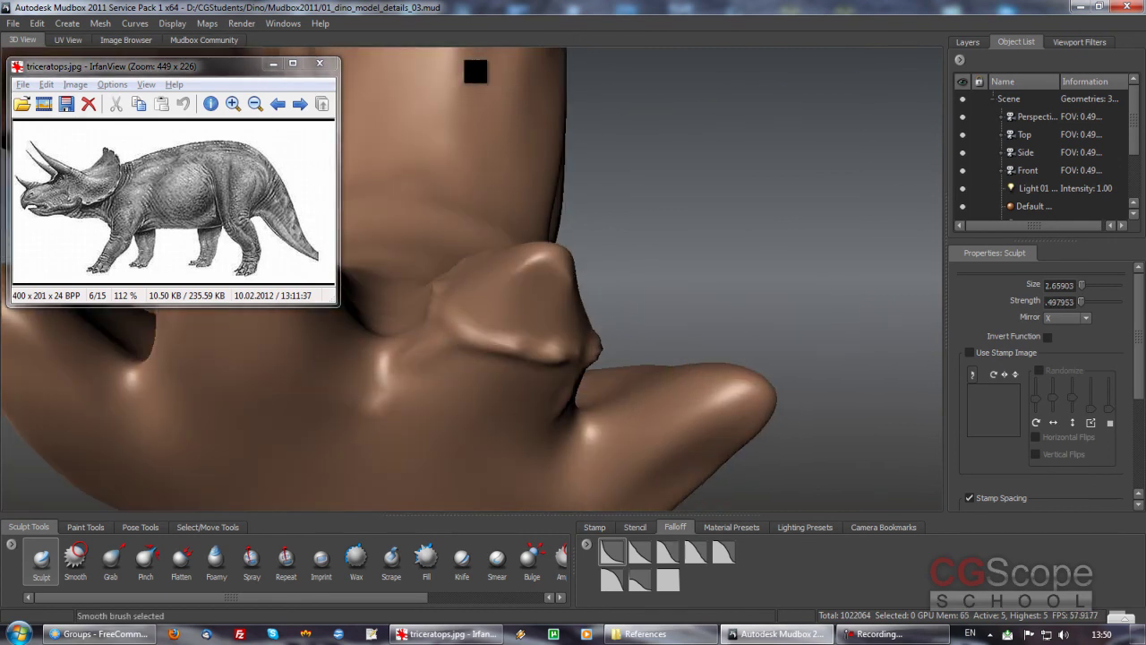
pyautogui.moveTo(469, 303)
pyautogui.keyDown('alt'); pyautogui.mouseDown()
pyautogui.moveTo(498, 274)
pyautogui.moveTo(553, 277)
pyautogui.moveTo(588, 299)
pyautogui.moveTo(575, 359)
pyautogui.moveTo(448, 310)
pyautogui.mouseUp(); pyautogui.keyUp('alt')
pyautogui.moveTo(465, 264)
pyautogui.keyDown('alt'); pyautogui.mouseDown()
pyautogui.moveTo(472, 238)
pyautogui.moveTo(453, 309)
pyautogui.moveTo(517, 282)
pyautogui.mouseUp(); pyautogui.keyUp('alt')
# Shrink the Sculpt brush to about 0.5 and add finer ridges near the toe tips.
pyautogui.keyDown('alt'); pyautogui.moveTo(593, 308); pyautogui.dragTo(576, 328); pyautogui.keyUp('alt')
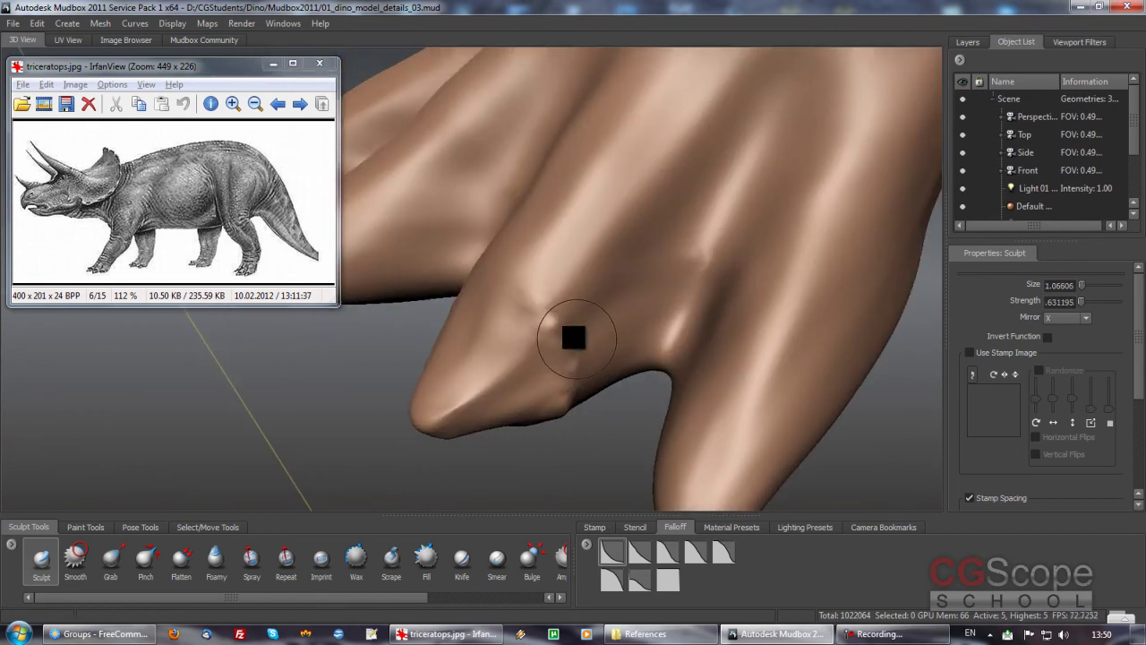
pyautogui.moveTo(588, 388)
pyautogui.keyDown('alt'); pyautogui.mouseDown()
pyautogui.moveTo(557, 343)
pyautogui.moveTo(568, 315)
pyautogui.mouseUp(); pyautogui.keyUp('alt')
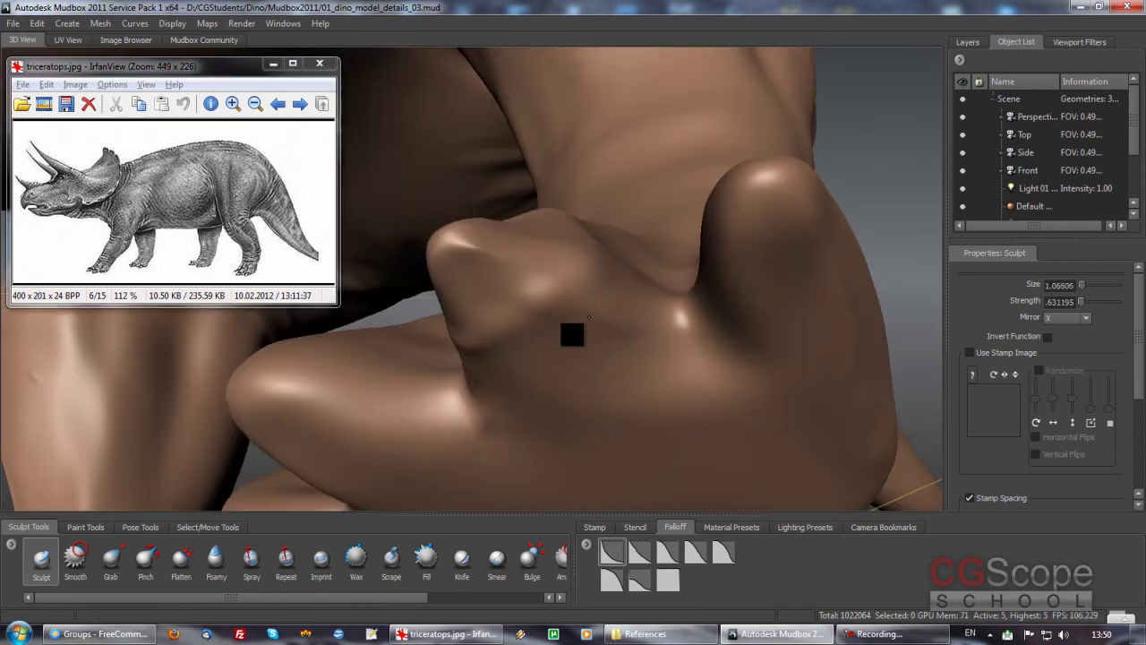
pyautogui.moveTo(511, 404)
pyautogui.keyDown('alt'); pyautogui.mouseDown()
pyautogui.moveTo(612, 300)
pyautogui.moveTo(601, 394)
pyautogui.moveTo(593, 333)
pyautogui.moveTo(592, 347)
pyautogui.mouseUp(); pyautogui.keyUp('alt')
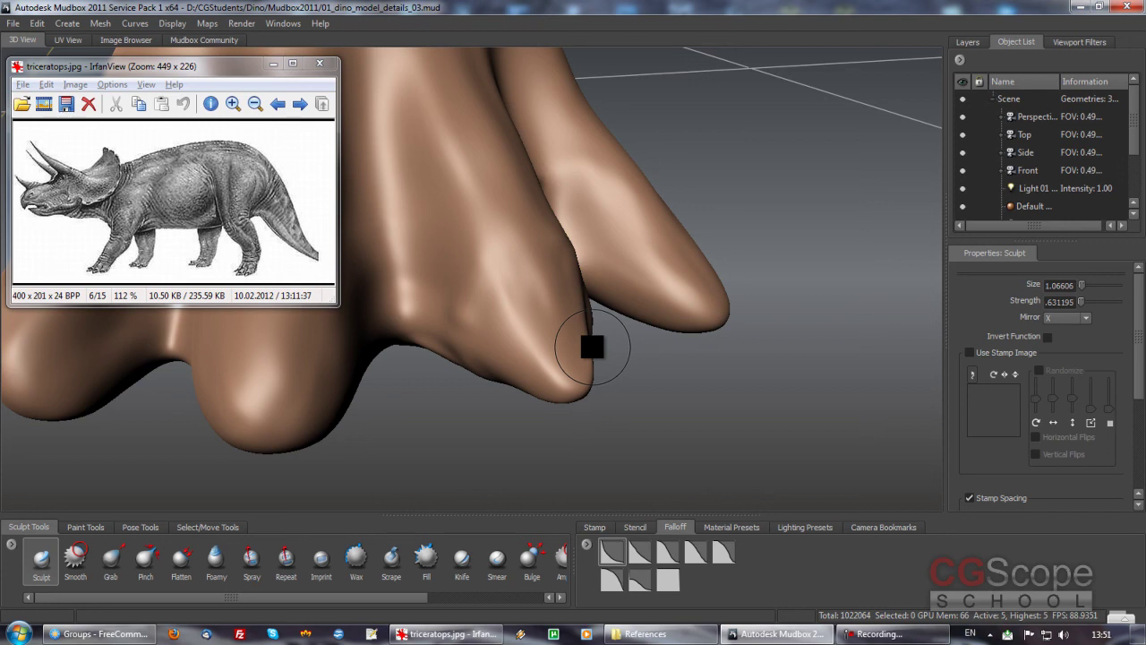
pyautogui.moveTo(512, 387)
pyautogui.keyDown('alt'); pyautogui.mouseDown()
pyautogui.moveTo(557, 337)
pyautogui.moveTo(660, 307)
pyautogui.moveTo(504, 332)
pyautogui.moveTo(591, 327)
pyautogui.moveTo(439, 385)
pyautogui.mouseUp(); pyautogui.keyUp('alt')
pyautogui.moveTo(549, 325)
pyautogui.mouseDown()
pyautogui.moveTo(578, 364)
pyautogui.moveTo(502, 341)
pyautogui.moveTo(491, 317)
pyautogui.moveTo(454, 333)
pyautogui.mouseUp()
pyautogui.moveTo(446, 376)
pyautogui.keyDown('alt'); pyautogui.mouseDown()
pyautogui.moveTo(440, 328)
pyautogui.moveTo(487, 322)
pyautogui.mouseUp(); pyautogui.keyUp('alt')
# Sculpt wrinkled skin folds along the toes, smoothing them from low side angles.
pyautogui.keyDown('alt'); pyautogui.moveTo(505, 391); pyautogui.dragTo(487, 334); pyautogui.keyUp('alt')
pyautogui.press('shift')
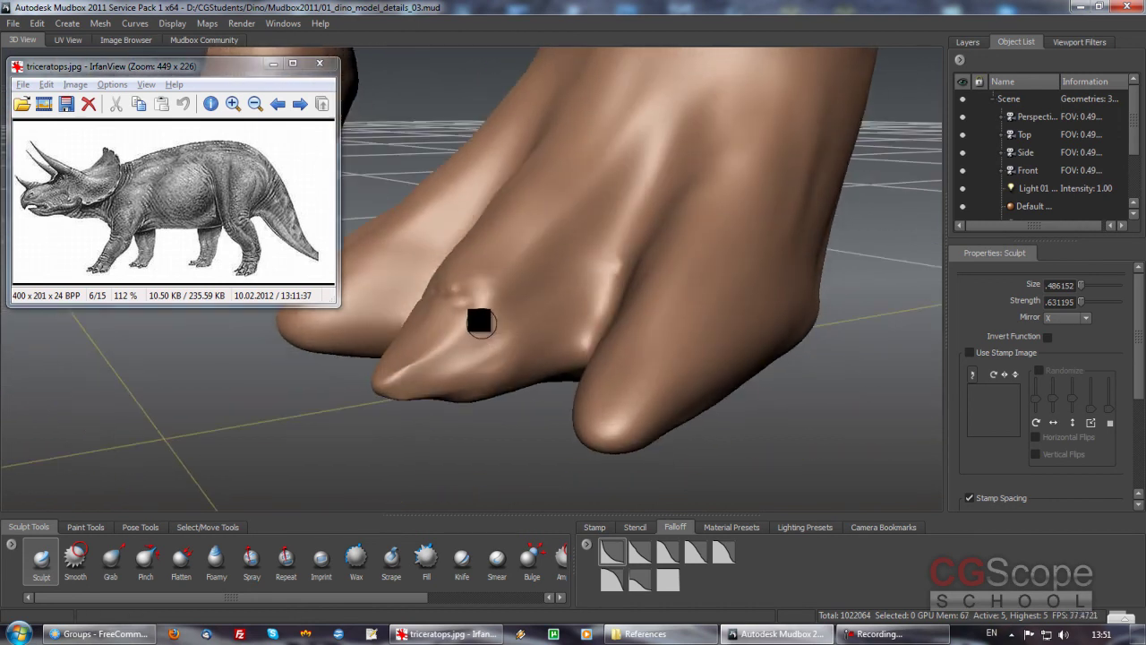
pyautogui.moveTo(498, 380)
pyautogui.keyDown('alt'); pyautogui.mouseDown()
pyautogui.moveTo(486, 334)
pyautogui.moveTo(496, 363)
pyautogui.mouseUp(); pyautogui.keyUp('alt')
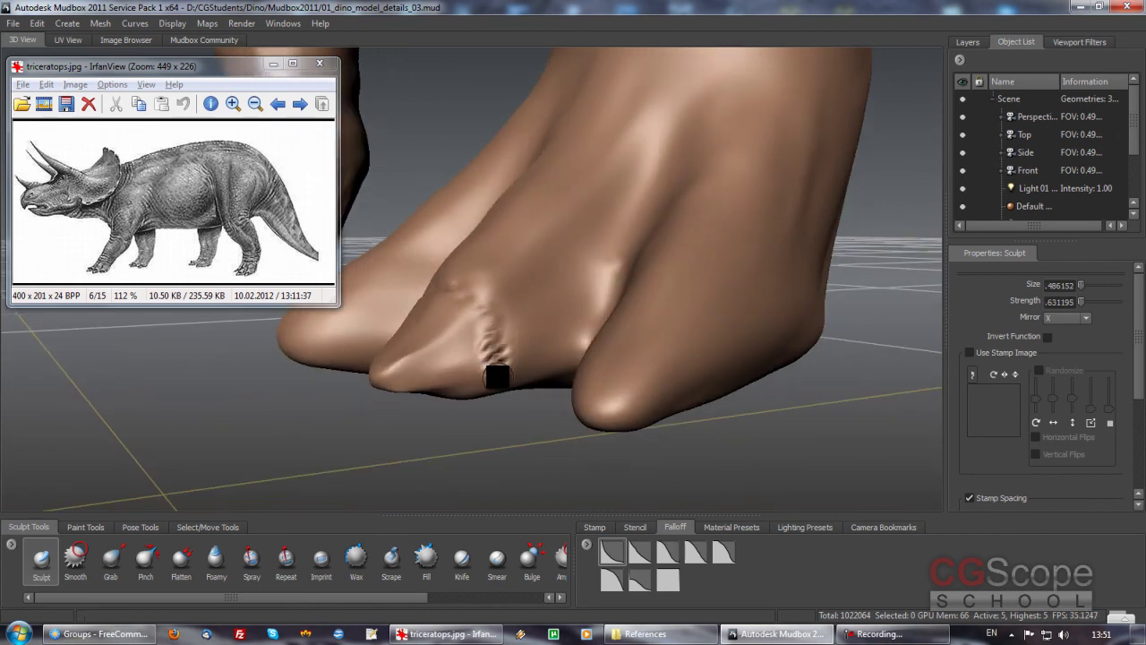
pyautogui.keyDown('alt'); pyautogui.moveTo(498, 377); pyautogui.dragTo(513, 350); pyautogui.keyUp('alt')
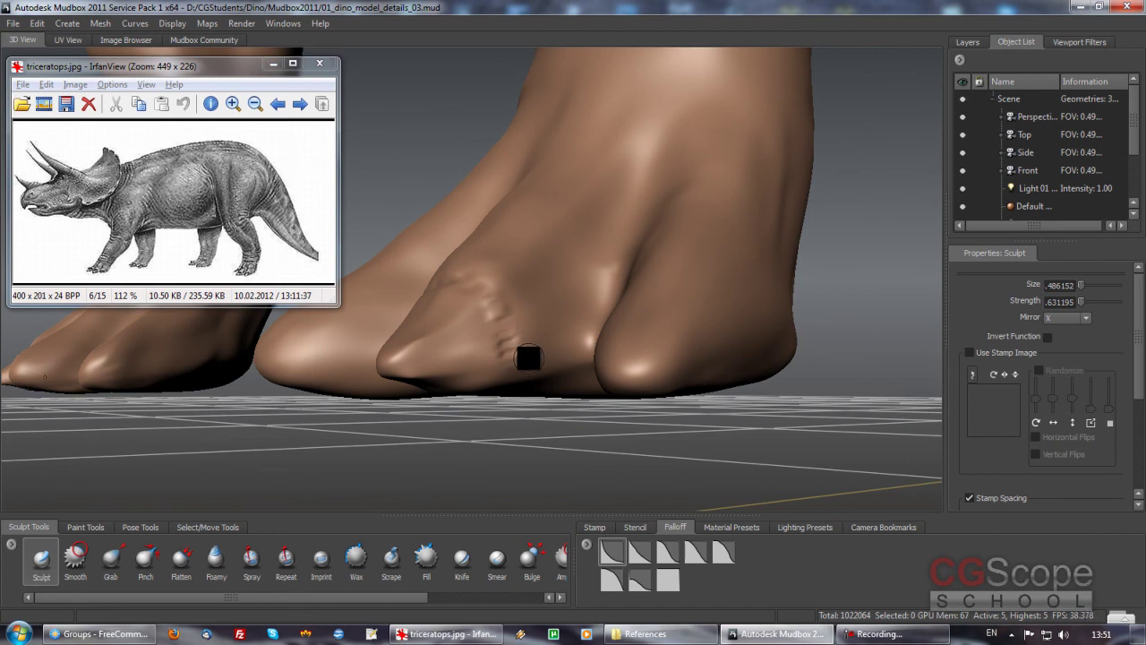
pyautogui.moveTo(500, 315)
pyautogui.keyDown('alt'); pyautogui.mouseDown()
pyautogui.moveTo(519, 314)
pyautogui.moveTo(511, 301)
pyautogui.mouseUp(); pyautogui.keyUp('alt')
pyautogui.moveTo(474, 336)
pyautogui.keyDown('alt'); pyautogui.mouseDown()
pyautogui.moveTo(453, 350)
pyautogui.moveTo(455, 383)
pyautogui.moveTo(414, 378)
pyautogui.moveTo(543, 325)
pyautogui.moveTo(435, 322)
pyautogui.moveTo(554, 290)
pyautogui.moveTo(577, 295)
pyautogui.moveTo(545, 302)
pyautogui.moveTo(568, 299)
pyautogui.moveTo(499, 278)
pyautogui.mouseUp(); pyautogui.keyUp('alt')
# Refine the foot and leg shape with a 2.15-size Sculpt brush and smoothing.
pyautogui.moveTo(497, 238)
pyautogui.keyDown('alt'); pyautogui.mouseDown()
pyautogui.moveTo(473, 259)
pyautogui.moveTo(552, 342)
pyautogui.mouseUp(); pyautogui.keyUp('alt')
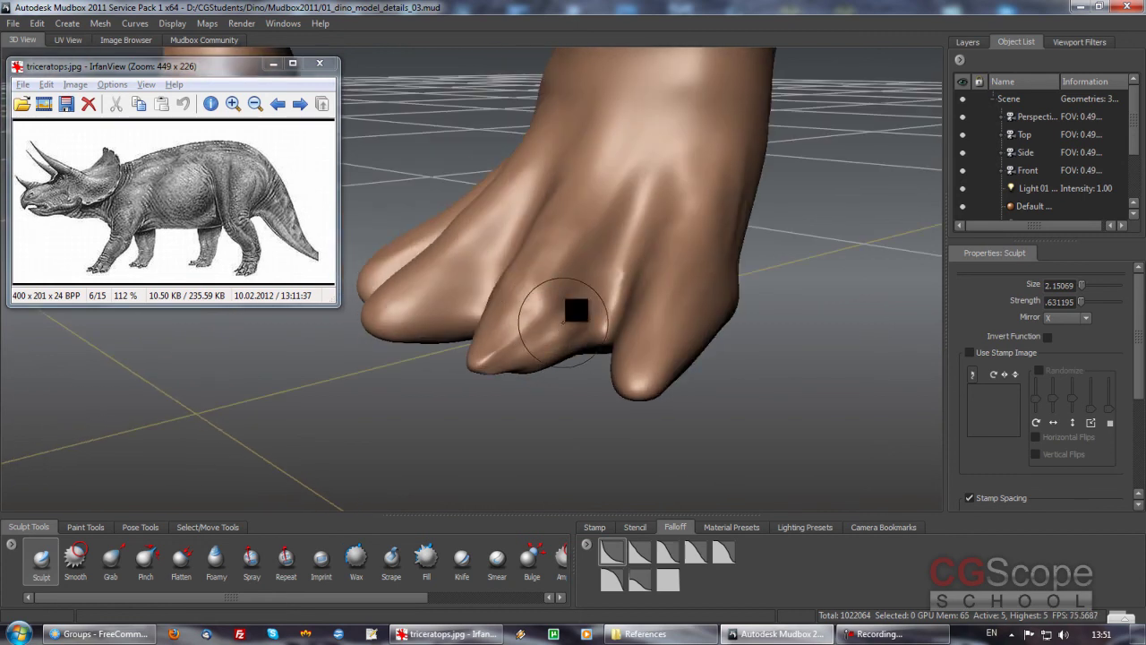
pyautogui.moveTo(578, 248)
pyautogui.keyDown('alt'); pyautogui.mouseDown()
pyautogui.moveTo(597, 282)
pyautogui.moveTo(594, 328)
pyautogui.moveTo(531, 314)
pyautogui.moveTo(554, 318)
pyautogui.moveTo(543, 297)
pyautogui.moveTo(558, 323)
pyautogui.moveTo(436, 276)
pyautogui.moveTo(514, 328)
pyautogui.moveTo(568, 328)
pyautogui.moveTo(632, 371)
pyautogui.moveTo(575, 231)
pyautogui.mouseUp(); pyautogui.keyUp('alt')
pyautogui.press('shift')
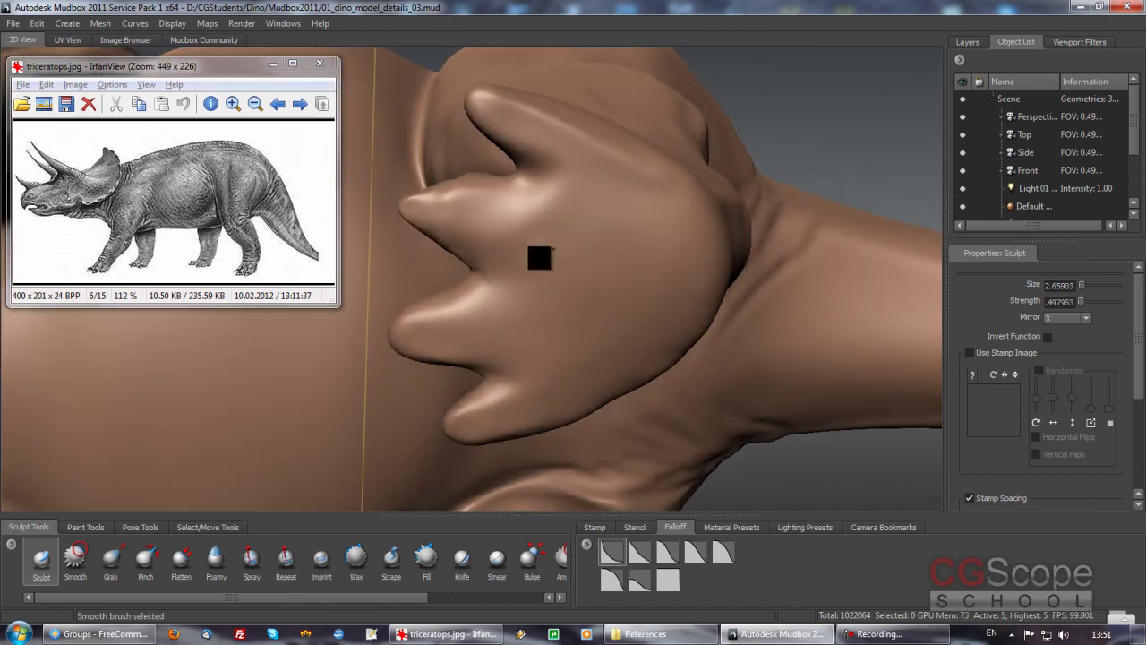
pyautogui.moveTo(671, 290)
pyautogui.keyDown('alt'); pyautogui.mouseDown()
pyautogui.moveTo(739, 309)
pyautogui.moveTo(534, 248)
pyautogui.moveTo(606, 243)
pyautogui.moveTo(677, 304)
pyautogui.moveTo(678, 327)
pyautogui.moveTo(657, 317)
pyautogui.moveTo(510, 348)
pyautogui.moveTo(693, 276)
pyautogui.moveTo(645, 312)
pyautogui.mouseUp(); pyautogui.keyUp('alt')
pyautogui.moveTo(567, 299)
pyautogui.keyDown('alt'); pyautogui.mouseDown()
pyautogui.moveTo(593, 224)
pyautogui.moveTo(594, 286)
pyautogui.moveTo(545, 317)
pyautogui.moveTo(634, 236)
pyautogui.moveTo(502, 314)
pyautogui.moveTo(543, 320)
pyautogui.moveTo(631, 280)
pyautogui.moveTo(696, 313)
pyautogui.moveTo(639, 284)
pyautogui.moveTo(607, 317)
pyautogui.moveTo(634, 306)
pyautogui.moveTo(696, 310)
pyautogui.moveTo(591, 317)
pyautogui.moveTo(653, 263)
pyautogui.moveTo(750, 279)
pyautogui.moveTo(635, 256)
pyautogui.moveTo(701, 274)
pyautogui.moveTo(654, 291)
pyautogui.moveTo(679, 288)
pyautogui.moveTo(632, 266)
pyautogui.moveTo(647, 304)
pyautogui.moveTo(640, 266)
pyautogui.mouseUp(); pyautogui.keyUp('alt')
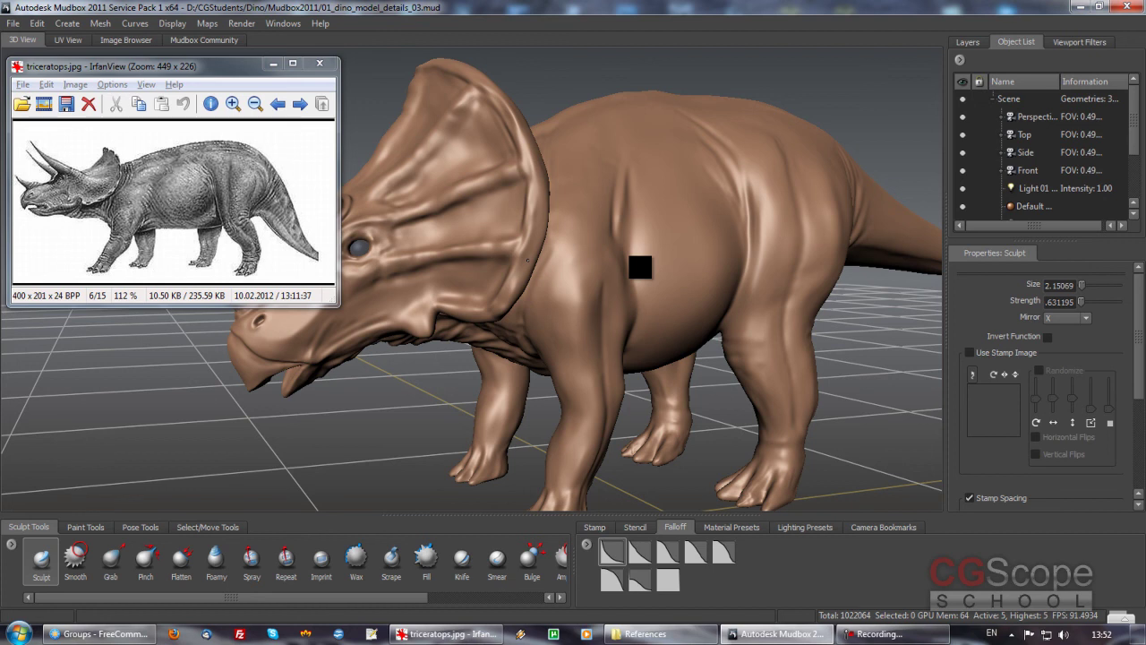
# Tumble around the triceratops from side and rear, then zoom in toward the head.
pyautogui.moveTo(604, 258)
pyautogui.keyDown('alt'); pyautogui.mouseDown()
pyautogui.moveTo(608, 293)
pyautogui.moveTo(560, 315)
pyautogui.mouseUp(); pyautogui.keyUp('alt')
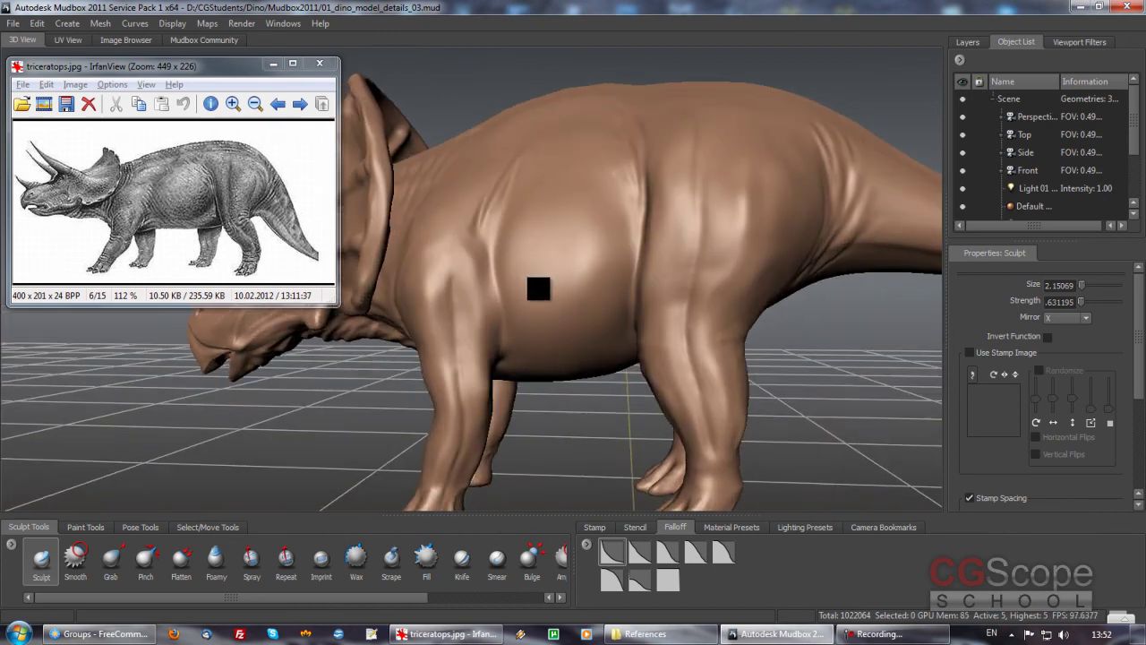
pyautogui.moveTo(652, 273)
pyautogui.keyDown('alt'); pyautogui.mouseDown()
pyautogui.moveTo(570, 278)
pyautogui.moveTo(572, 299)
pyautogui.moveTo(701, 310)
pyautogui.moveTo(699, 325)
pyautogui.moveTo(478, 320)
pyautogui.moveTo(511, 184)
pyautogui.mouseUp(); pyautogui.keyUp('alt')
pyautogui.moveTo(576, 256)
pyautogui.keyDown('alt'); pyautogui.mouseDown()
pyautogui.moveTo(520, 263)
pyautogui.moveTo(389, 239)
pyautogui.moveTo(476, 236)
pyautogui.moveTo(449, 262)
pyautogui.moveTo(383, 248)
pyautogui.moveTo(578, 264)
pyautogui.moveTo(570, 280)
pyautogui.moveTo(606, 257)
pyautogui.moveTo(583, 281)
pyautogui.moveTo(589, 317)
pyautogui.moveTo(576, 292)
pyautogui.moveTo(579, 230)
pyautogui.moveTo(555, 230)
pyautogui.moveTo(611, 266)
pyautogui.moveTo(616, 248)
pyautogui.moveTo(729, 248)
pyautogui.moveTo(734, 269)
pyautogui.moveTo(709, 255)
pyautogui.moveTo(678, 269)
pyautogui.moveTo(627, 251)
pyautogui.moveTo(639, 256)
pyautogui.moveTo(622, 369)
pyautogui.moveTo(617, 331)
pyautogui.moveTo(586, 340)
pyautogui.moveTo(560, 269)
pyautogui.moveTo(568, 318)
pyautogui.moveTo(470, 330)
pyautogui.moveTo(482, 331)
pyautogui.mouseUp(); pyautogui.keyUp('alt')
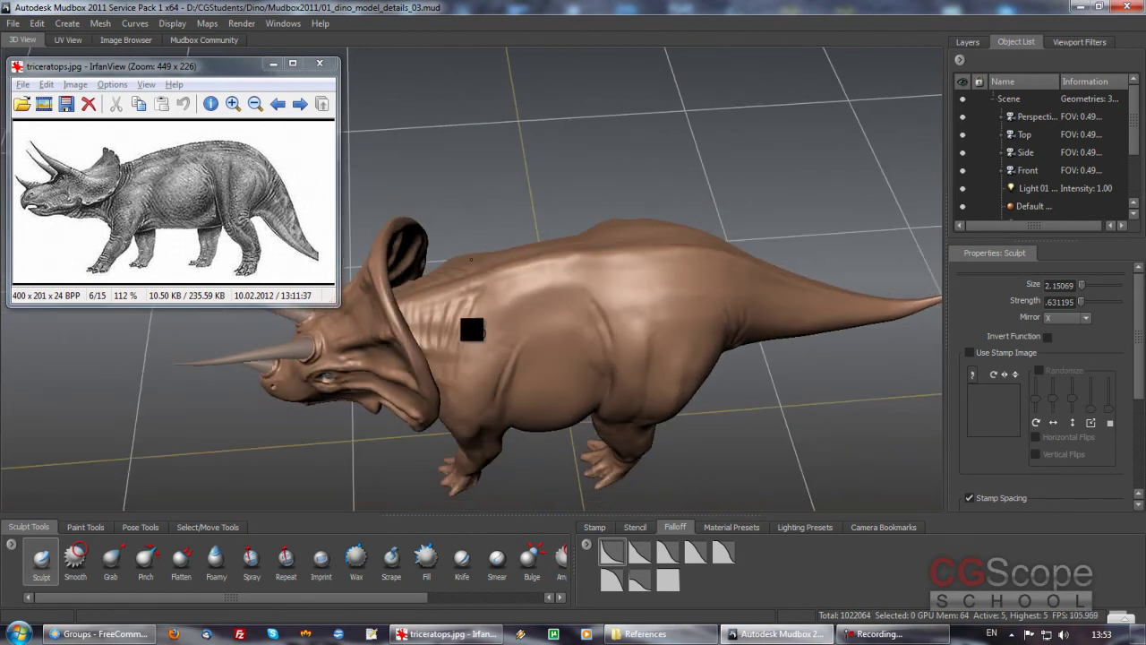
pyautogui.moveTo(526, 302)
pyautogui.keyDown('alt'); pyautogui.mouseDown()
pyautogui.moveTo(618, 277)
pyautogui.moveTo(685, 335)
pyautogui.moveTo(566, 244)
pyautogui.moveTo(650, 251)
pyautogui.mouseUp(); pyautogui.keyUp('alt')
pyautogui.keyDown('alt'); pyautogui.moveTo(650, 251); pyautogui.dragTo(622, 274, button='right'); pyautogui.keyUp('alt')
pyautogui.moveTo(621, 274)
pyautogui.keyDown('alt'); pyautogui.mouseDown()
pyautogui.moveTo(582, 259)
pyautogui.moveTo(524, 300)
pyautogui.moveTo(595, 307)
pyautogui.moveTo(583, 310)
pyautogui.moveTo(586, 250)
pyautogui.moveTo(525, 271)
pyautogui.moveTo(543, 294)
pyautogui.moveTo(542, 208)
pyautogui.mouseUp(); pyautogui.keyUp('alt')
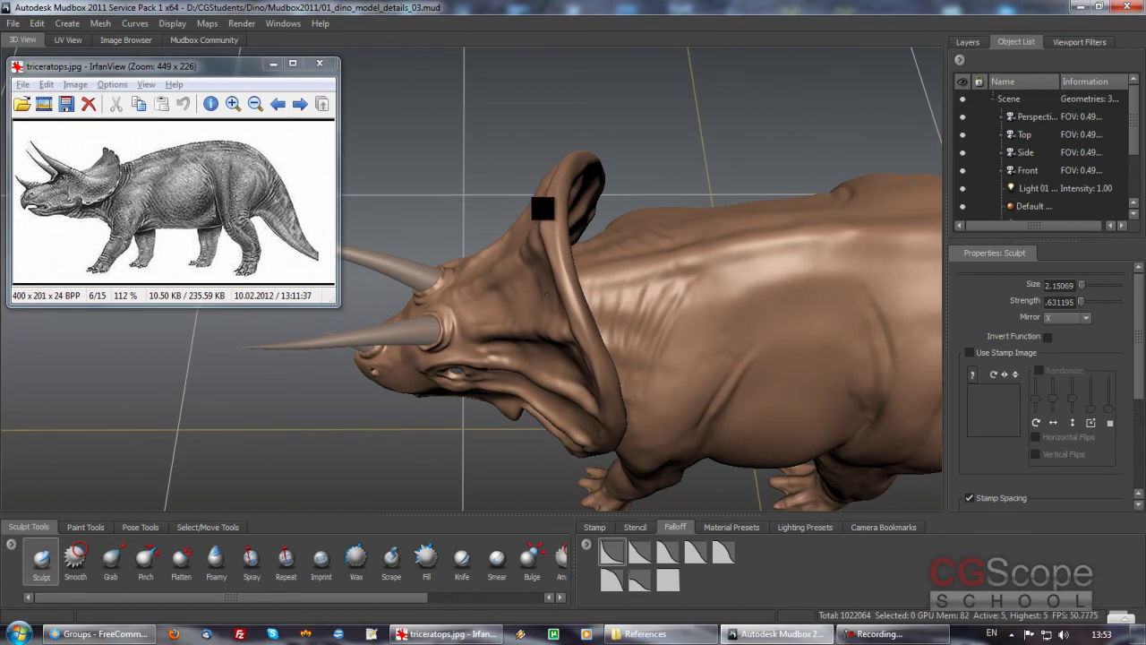
# Look up at the wrinkled underside of the frill, then zoom out to the full triceratops.
pyautogui.moveTo(507, 291)
pyautogui.keyDown('alt'); pyautogui.mouseDown()
pyautogui.moveTo(660, 307)
pyautogui.moveTo(686, 236)
pyautogui.moveTo(547, 277)
pyautogui.moveTo(549, 267)
pyautogui.mouseUp(); pyautogui.keyUp('alt')
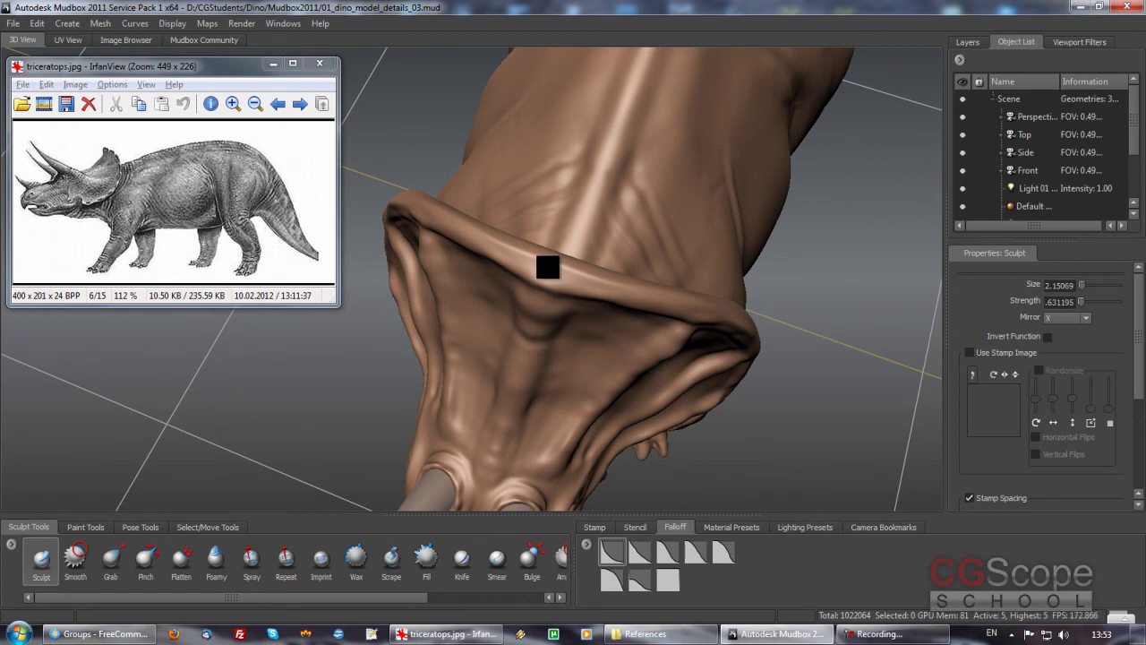
pyautogui.moveTo(549, 263)
pyautogui.keyDown('alt'); pyautogui.mouseDown()
pyautogui.moveTo(519, 240)
pyautogui.moveTo(552, 256)
pyautogui.moveTo(585, 251)
pyautogui.moveTo(584, 286)
pyautogui.moveTo(644, 504)
pyautogui.mouseUp(); pyautogui.keyUp('alt')
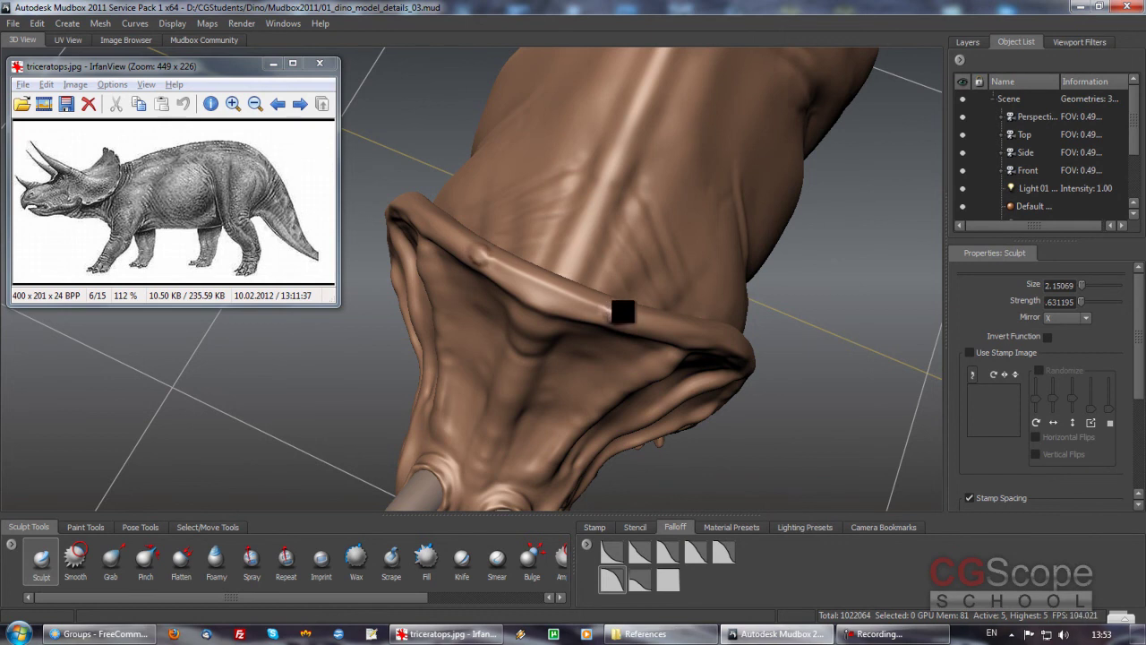
pyautogui.moveTo(661, 346)
pyautogui.keyDown('alt'); pyautogui.mouseDown()
pyautogui.moveTo(568, 264)
pyautogui.moveTo(573, 287)
pyautogui.moveTo(667, 299)
pyautogui.moveTo(613, 303)
pyautogui.mouseUp(); pyautogui.keyUp('alt')
pyautogui.moveTo(707, 299)
pyautogui.keyDown('alt'); pyautogui.mouseDown()
pyautogui.moveTo(493, 313)
pyautogui.moveTo(524, 287)
pyautogui.moveTo(478, 299)
pyautogui.moveTo(565, 259)
pyautogui.moveTo(678, 309)
pyautogui.moveTo(618, 273)
pyautogui.moveTo(653, 277)
pyautogui.moveTo(665, 294)
pyautogui.moveTo(550, 305)
pyautogui.mouseUp(); pyautogui.keyUp('alt')
# Zoom in on the head and horns, then pull back to a three-quarter front view.
pyautogui.keyDown('alt'); pyautogui.moveTo(550, 305); pyautogui.dragTo(524, 325, button='right'); pyautogui.keyUp('alt')
pyautogui.moveTo(524, 326)
pyautogui.keyDown('alt'); pyautogui.mouseDown()
pyautogui.moveTo(532, 307)
pyautogui.moveTo(547, 309)
pyautogui.mouseUp(); pyautogui.keyUp('alt')
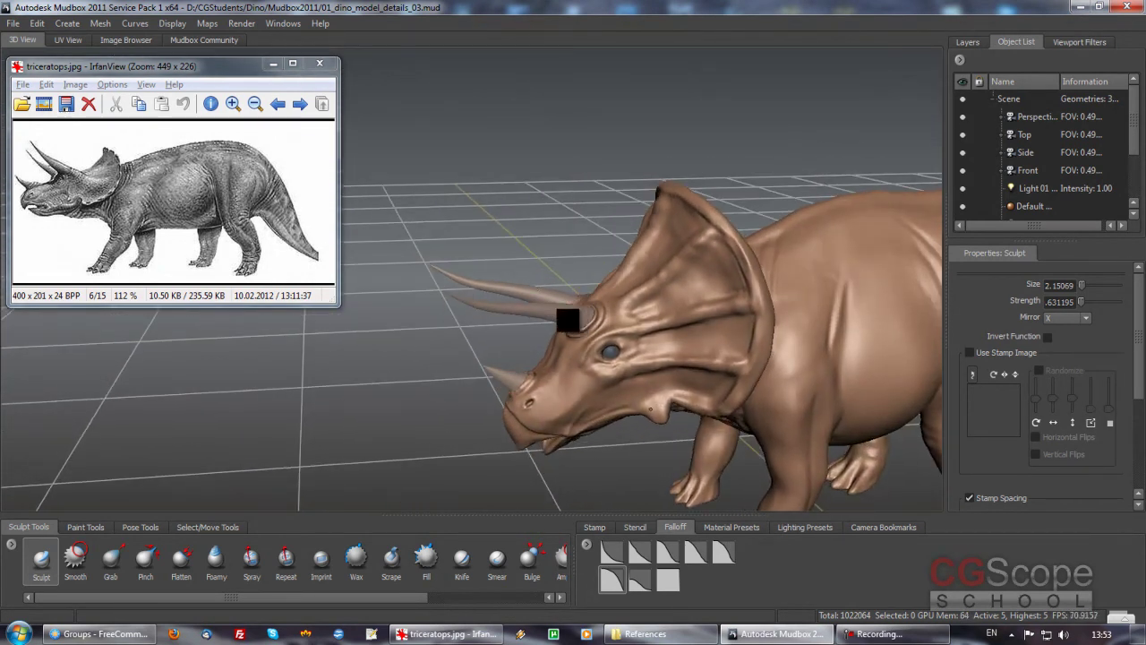
pyautogui.keyDown('alt'); pyautogui.moveTo(566, 320); pyautogui.dragTo(558, 307, button='right'); pyautogui.keyUp('alt')
pyautogui.moveTo(557, 307)
pyautogui.keyDown('alt'); pyautogui.mouseDown()
pyautogui.moveTo(687, 311)
pyautogui.moveTo(593, 317)
pyautogui.moveTo(548, 284)
pyautogui.moveTo(665, 311)
pyautogui.moveTo(696, 302)
pyautogui.moveTo(637, 287)
pyautogui.moveTo(727, 289)
pyautogui.moveTo(691, 296)
pyautogui.mouseUp(); pyautogui.keyUp('alt')
pyautogui.moveTo(678, 289)
pyautogui.keyDown('alt'); pyautogui.mouseDown()
pyautogui.moveTo(622, 292)
pyautogui.moveTo(634, 226)
pyautogui.moveTo(671, 237)
pyautogui.moveTo(618, 215)
pyautogui.moveTo(655, 276)
pyautogui.moveTo(660, 248)
pyautogui.moveTo(656, 277)
pyautogui.moveTo(671, 261)
pyautogui.moveTo(659, 279)
pyautogui.moveTo(655, 269)
pyautogui.moveTo(655, 287)
pyautogui.mouseUp(); pyautogui.keyUp('alt')
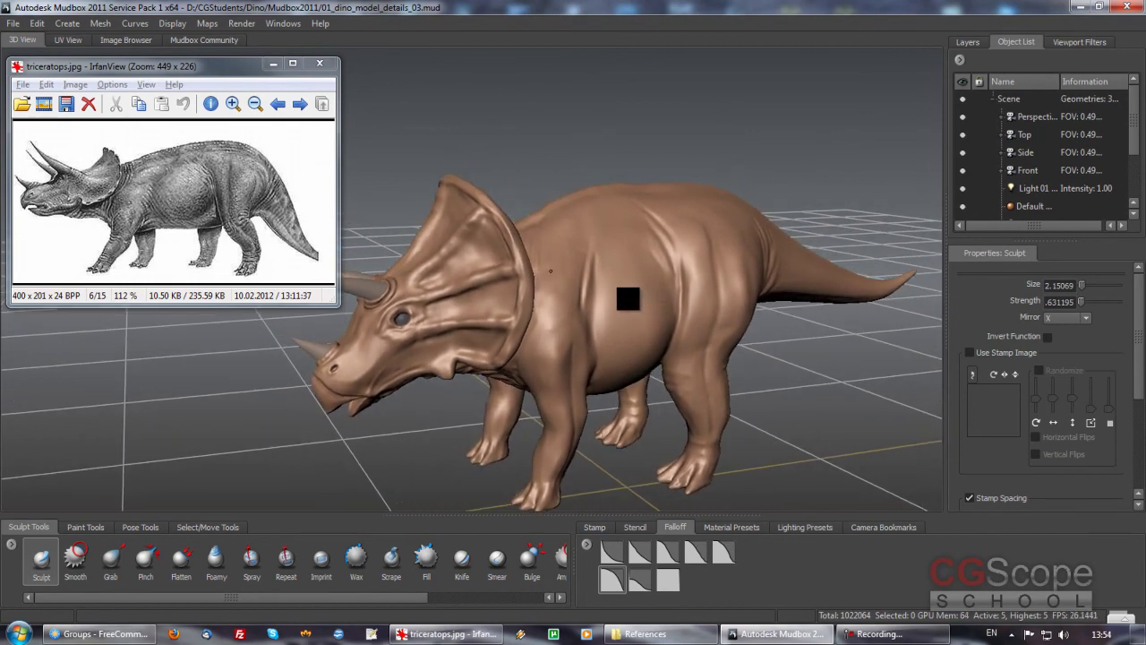